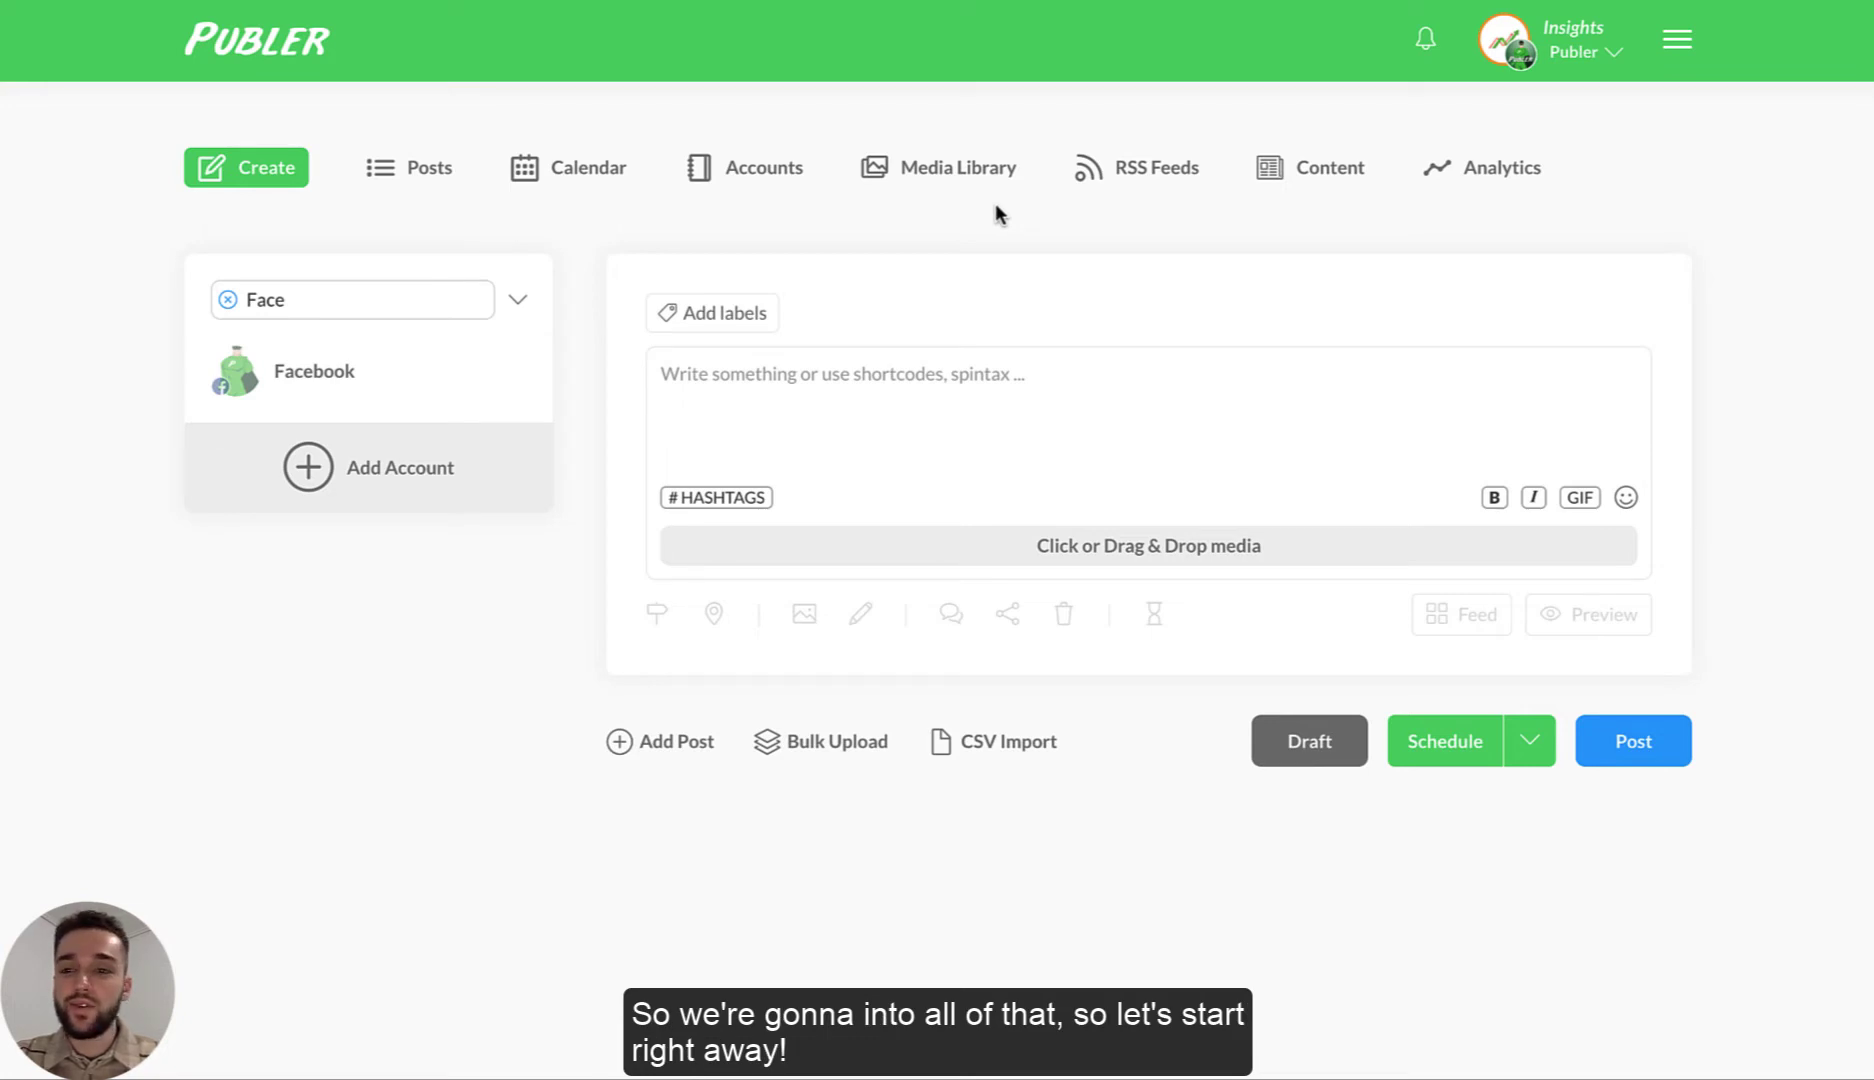
Open the team Analytics insights and scroll through the overview
left_click(1495, 172)
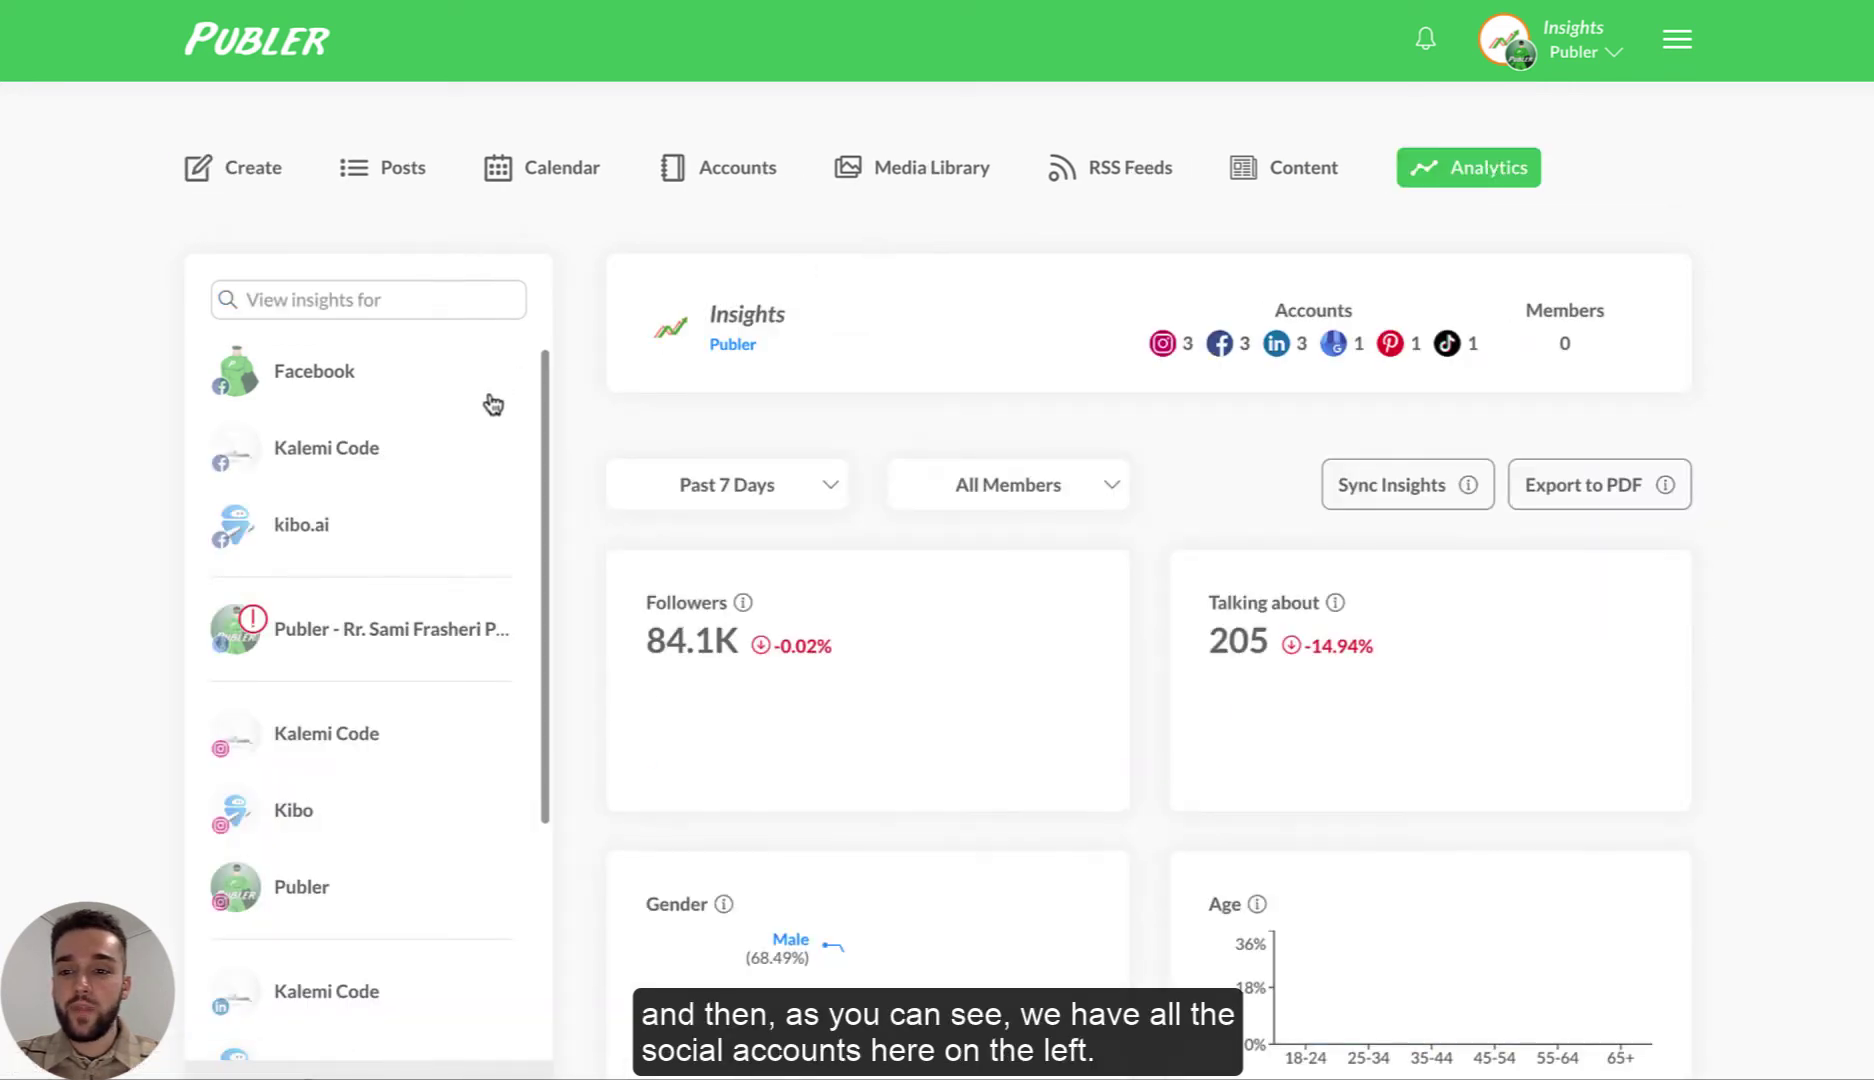
scroll(430, 557, "down", 2)
scroll(430, 557, "down", 2)
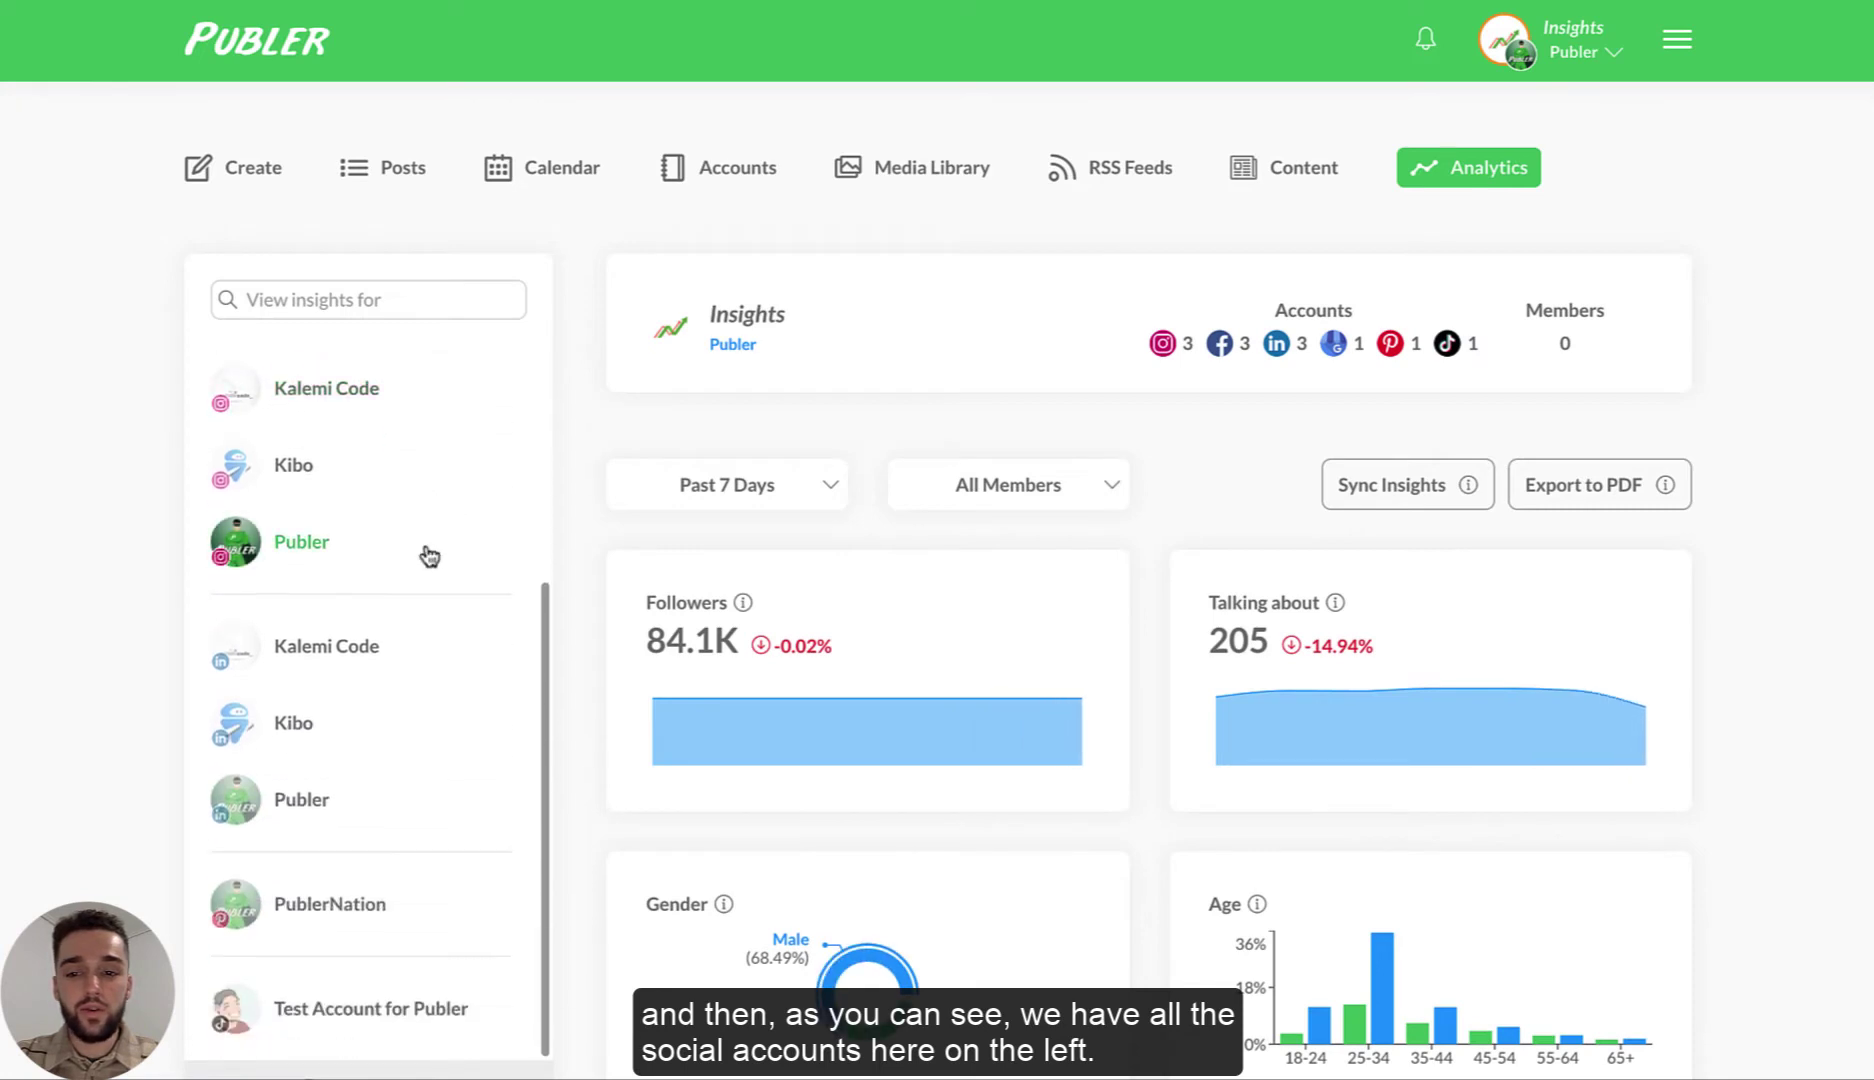
scroll(428, 555, "up", 3)
scroll(425, 553, "up", 3)
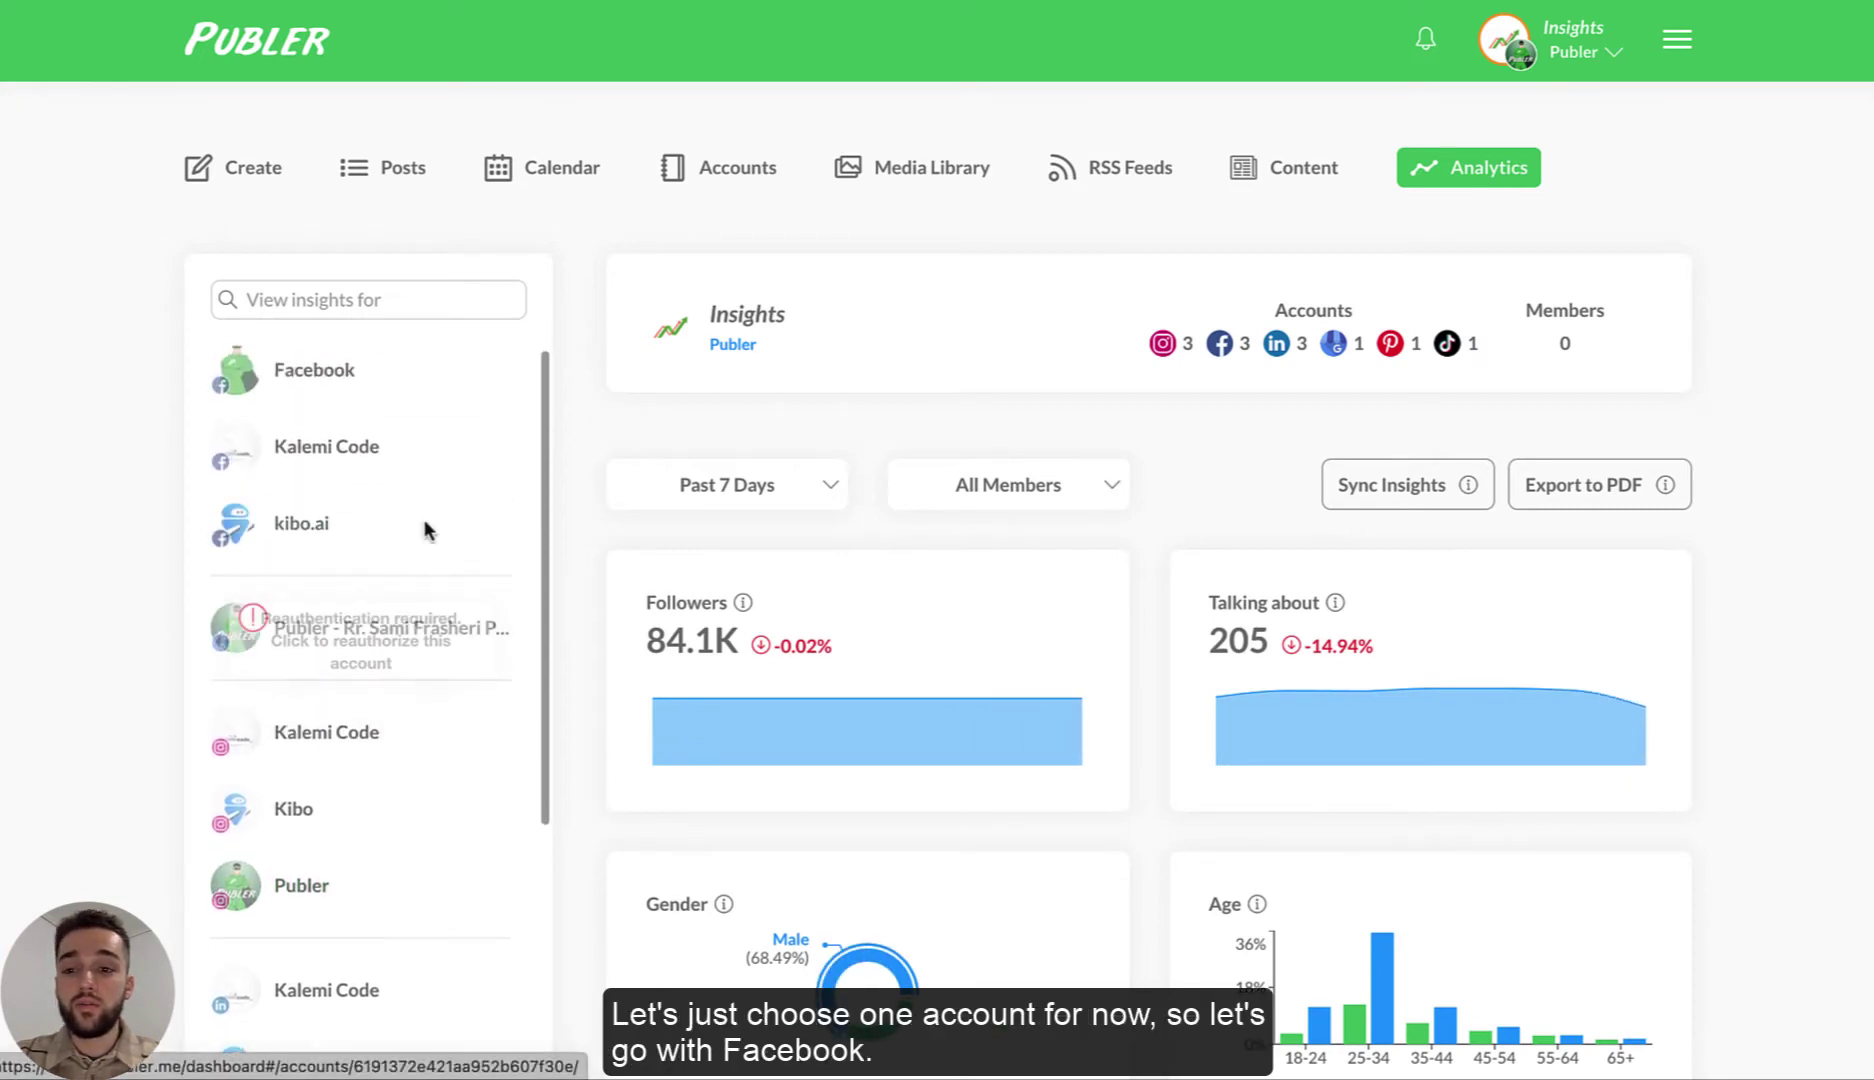
Filter the insights to the Facebook account by searching 'Facebook' in 'View insights for'
left_click(385, 302)
type("Face")
left_click(314, 385)
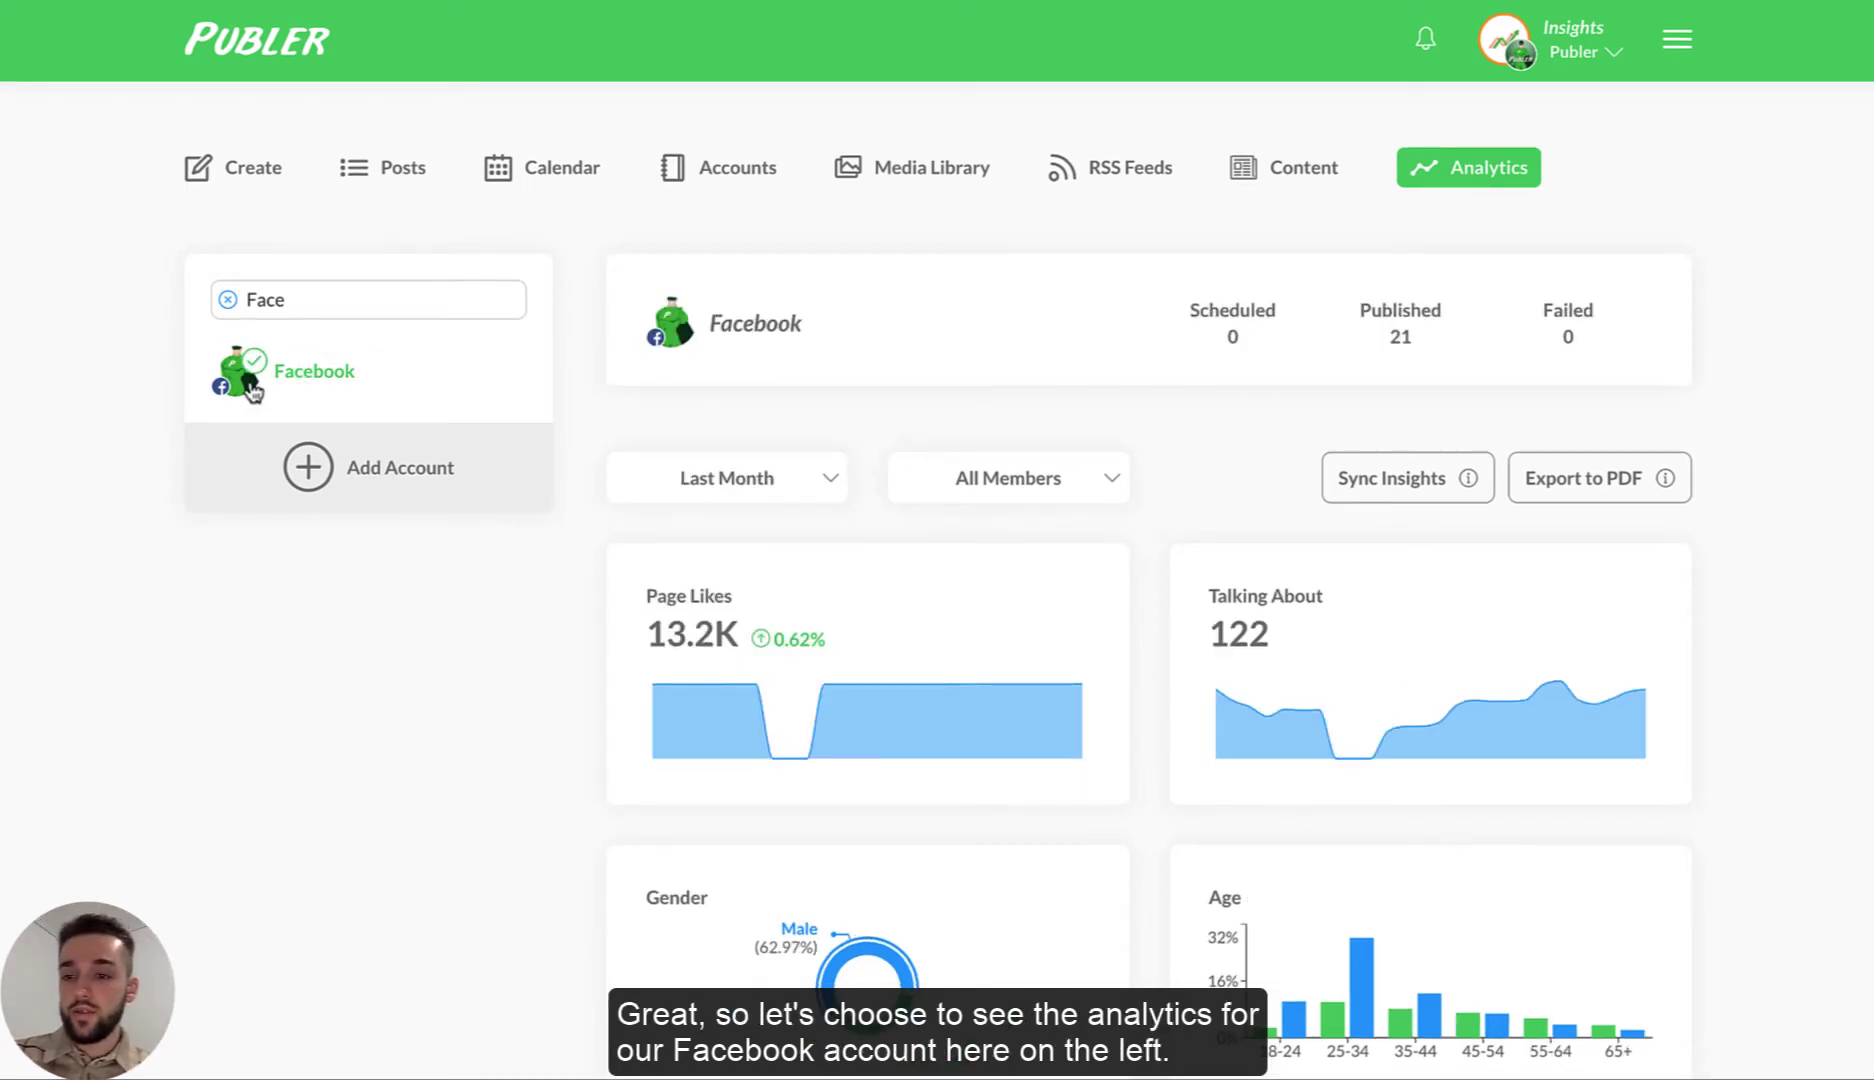
left_click(299, 385)
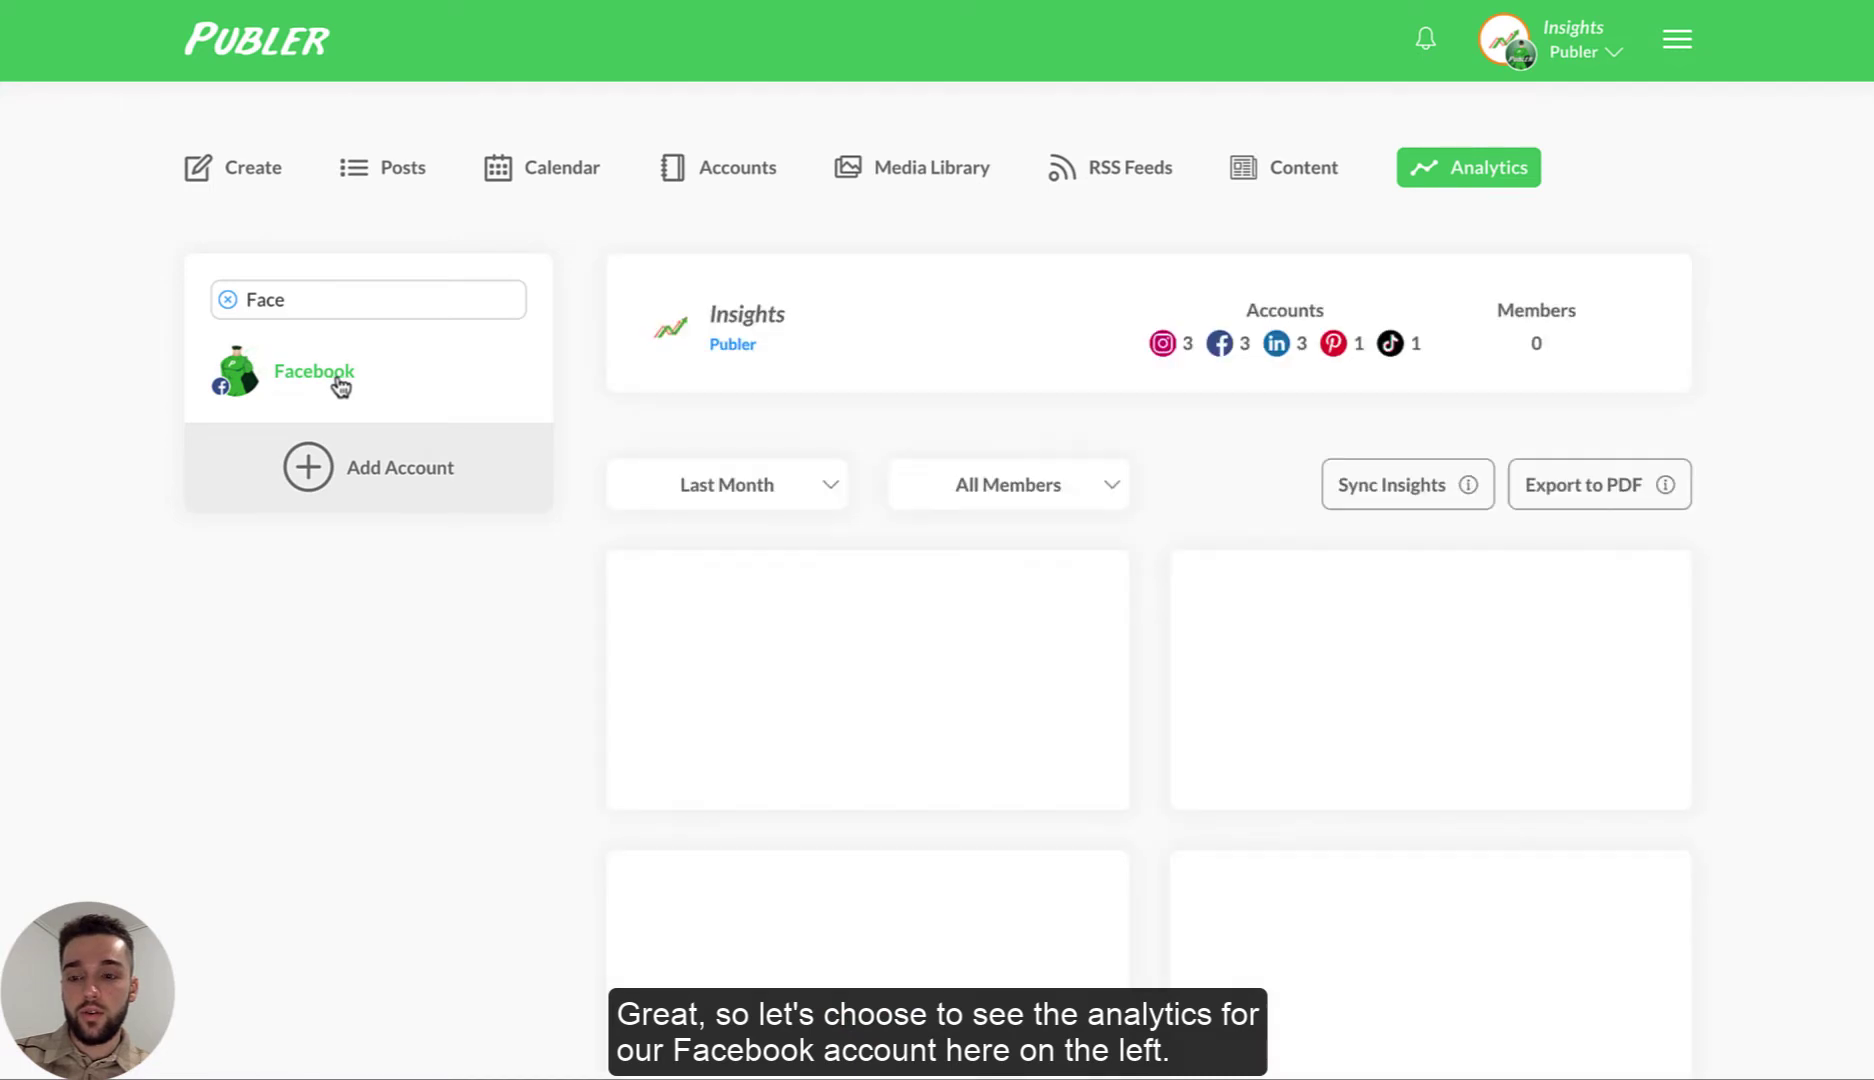
left_click(321, 289)
type("Facebook")
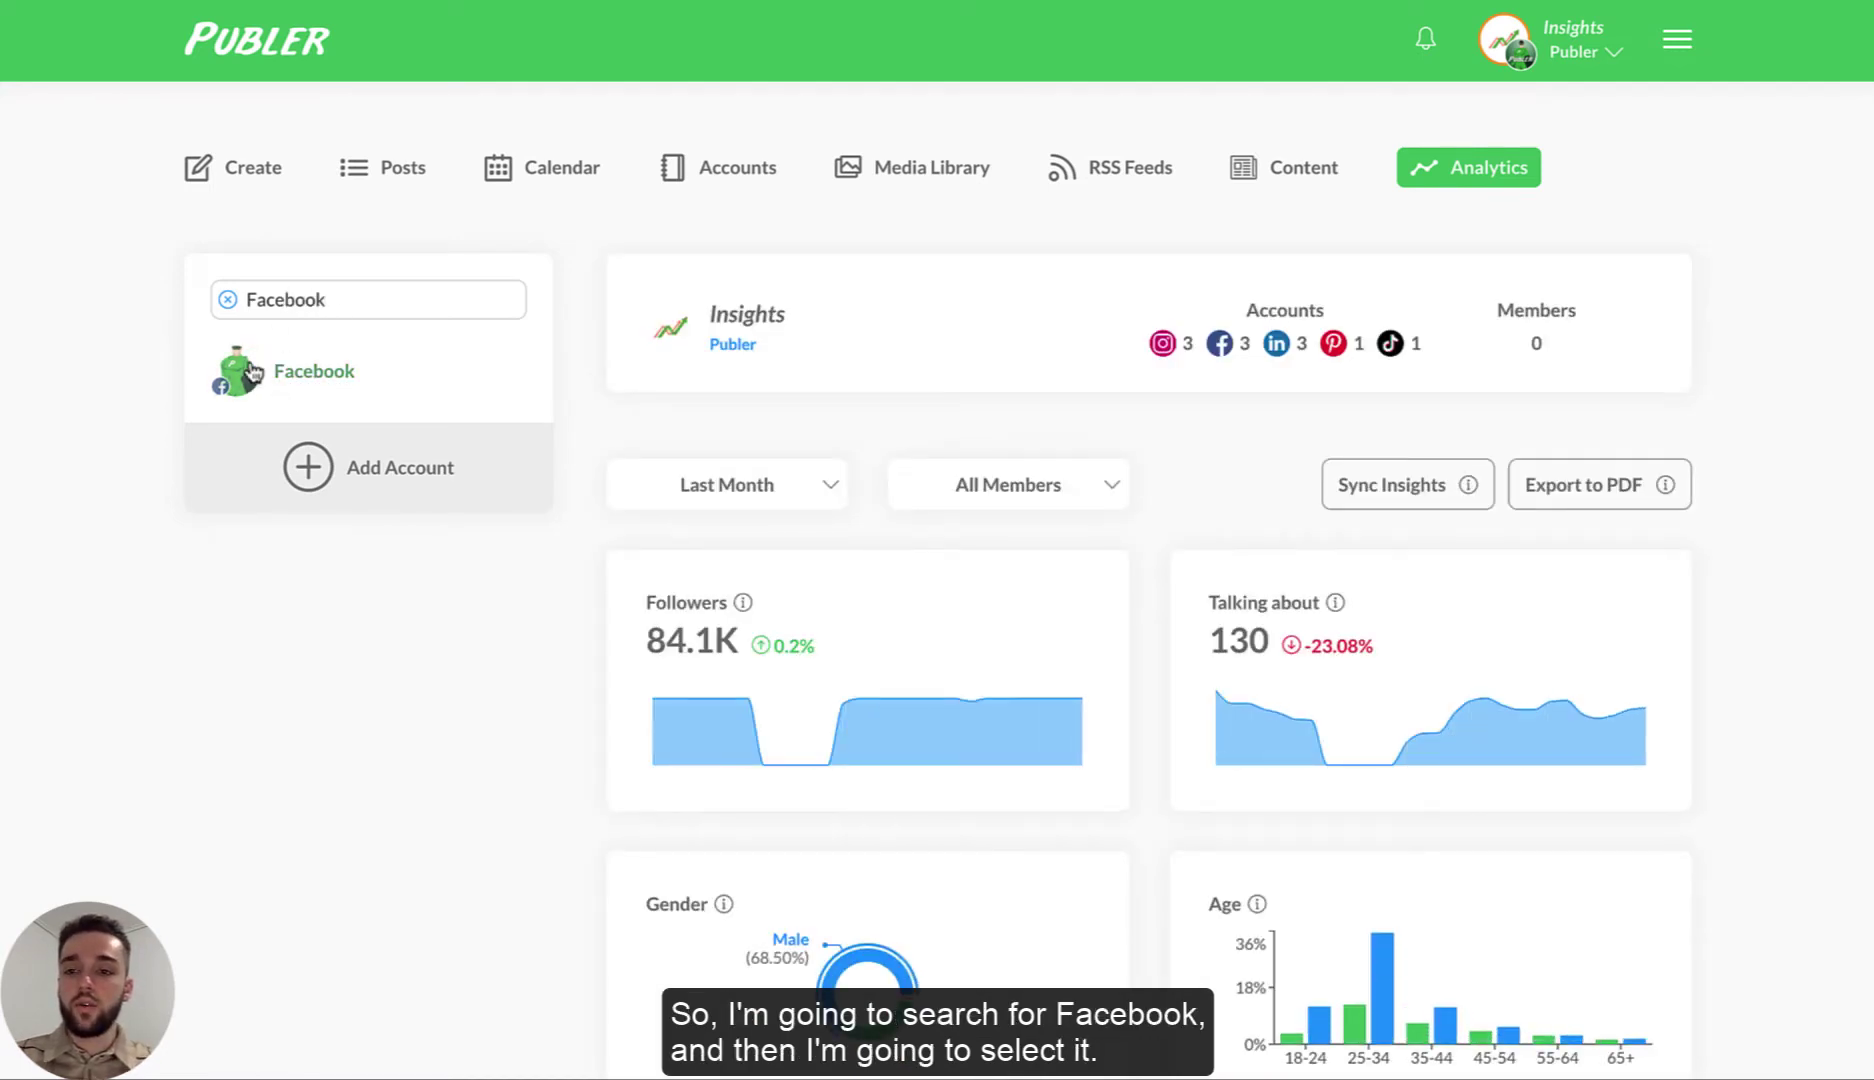
left_click(228, 386)
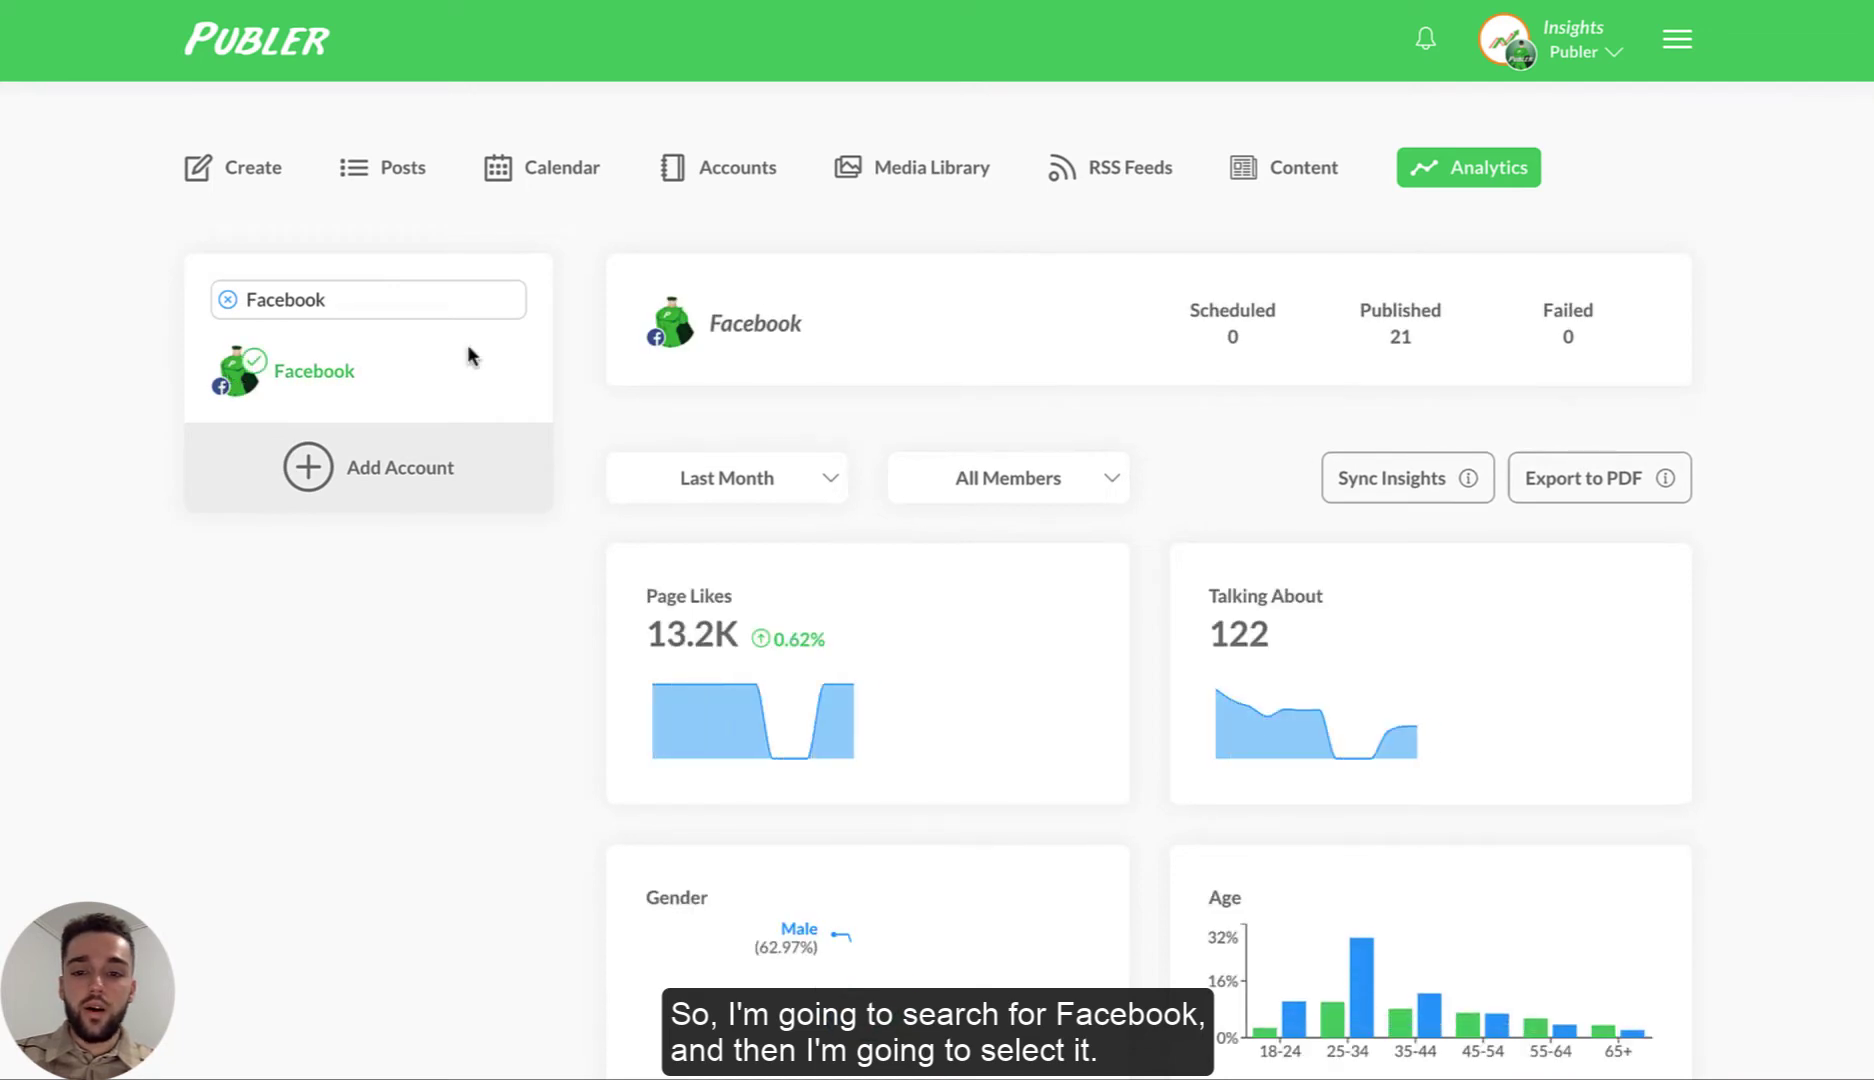
Set a custom reporting range of 15 Nov to 30 Nov 2021 for the Facebook insights
scroll(1151, 433, "down", 1)
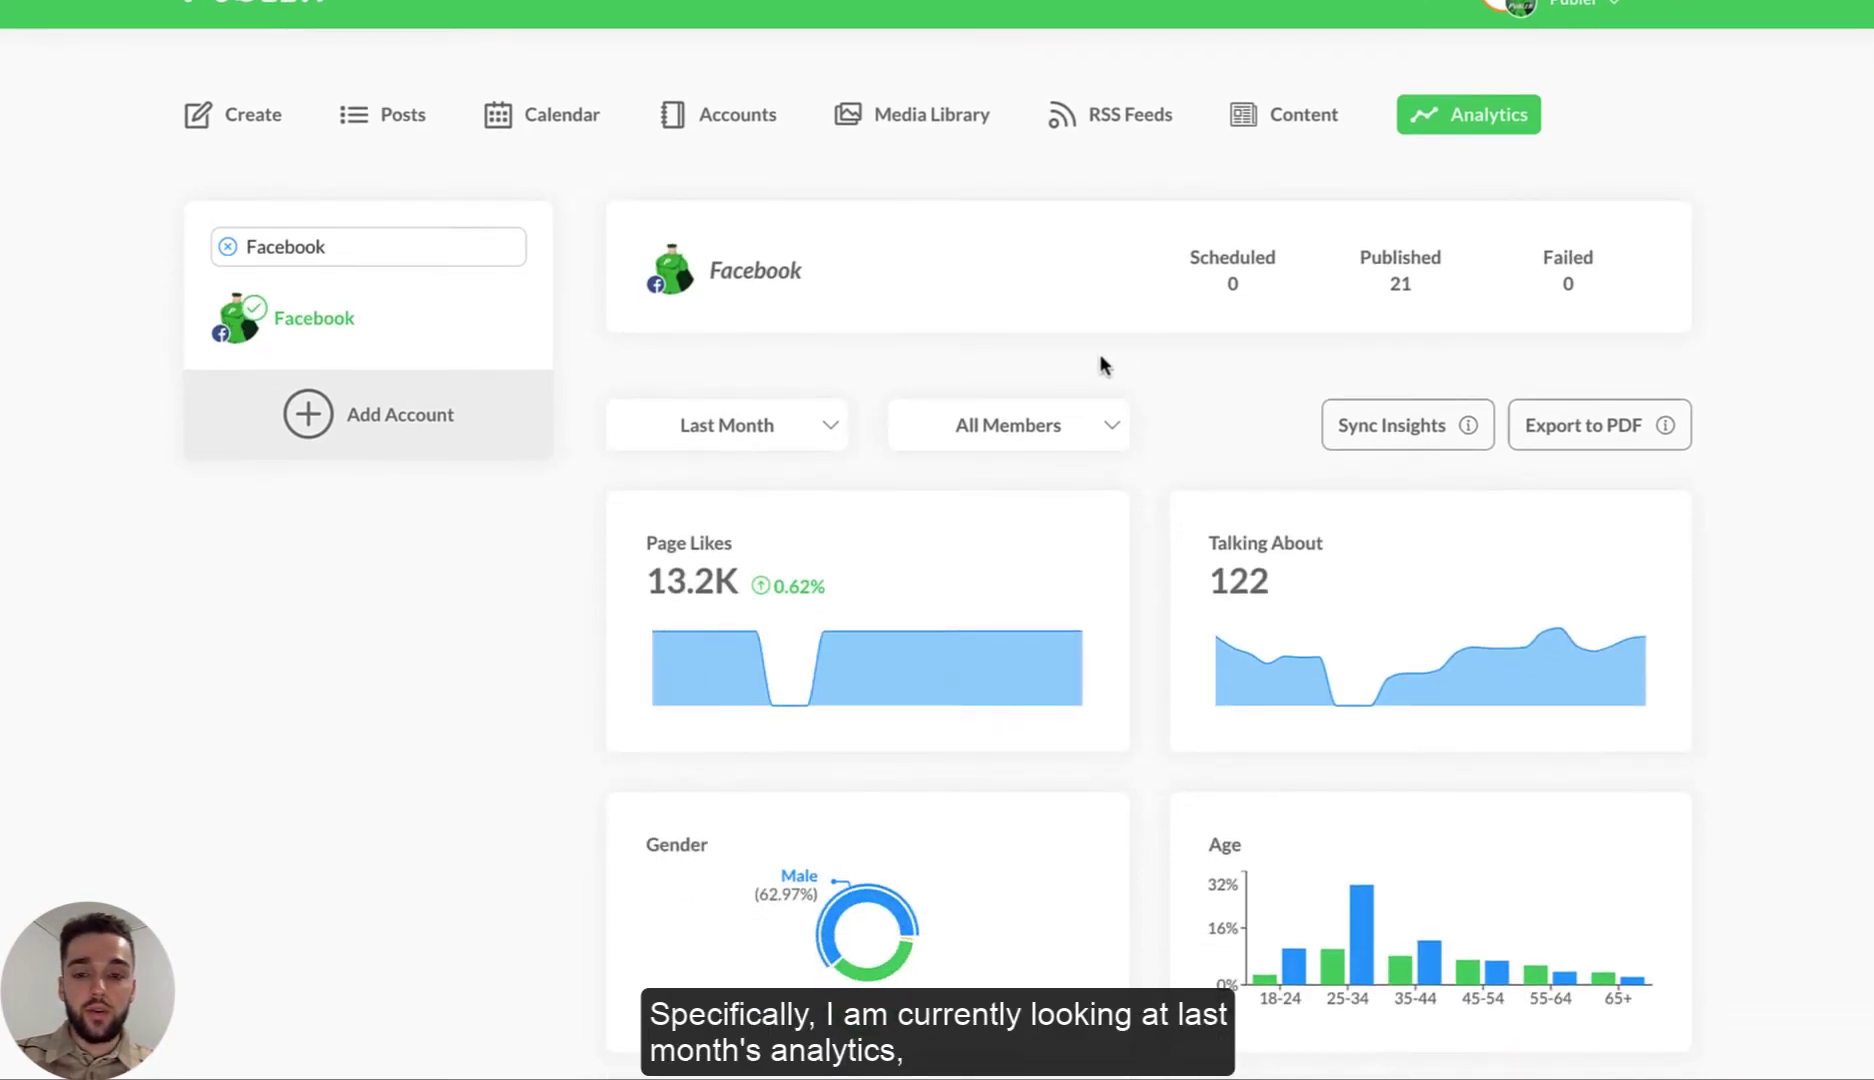
left_click(736, 429)
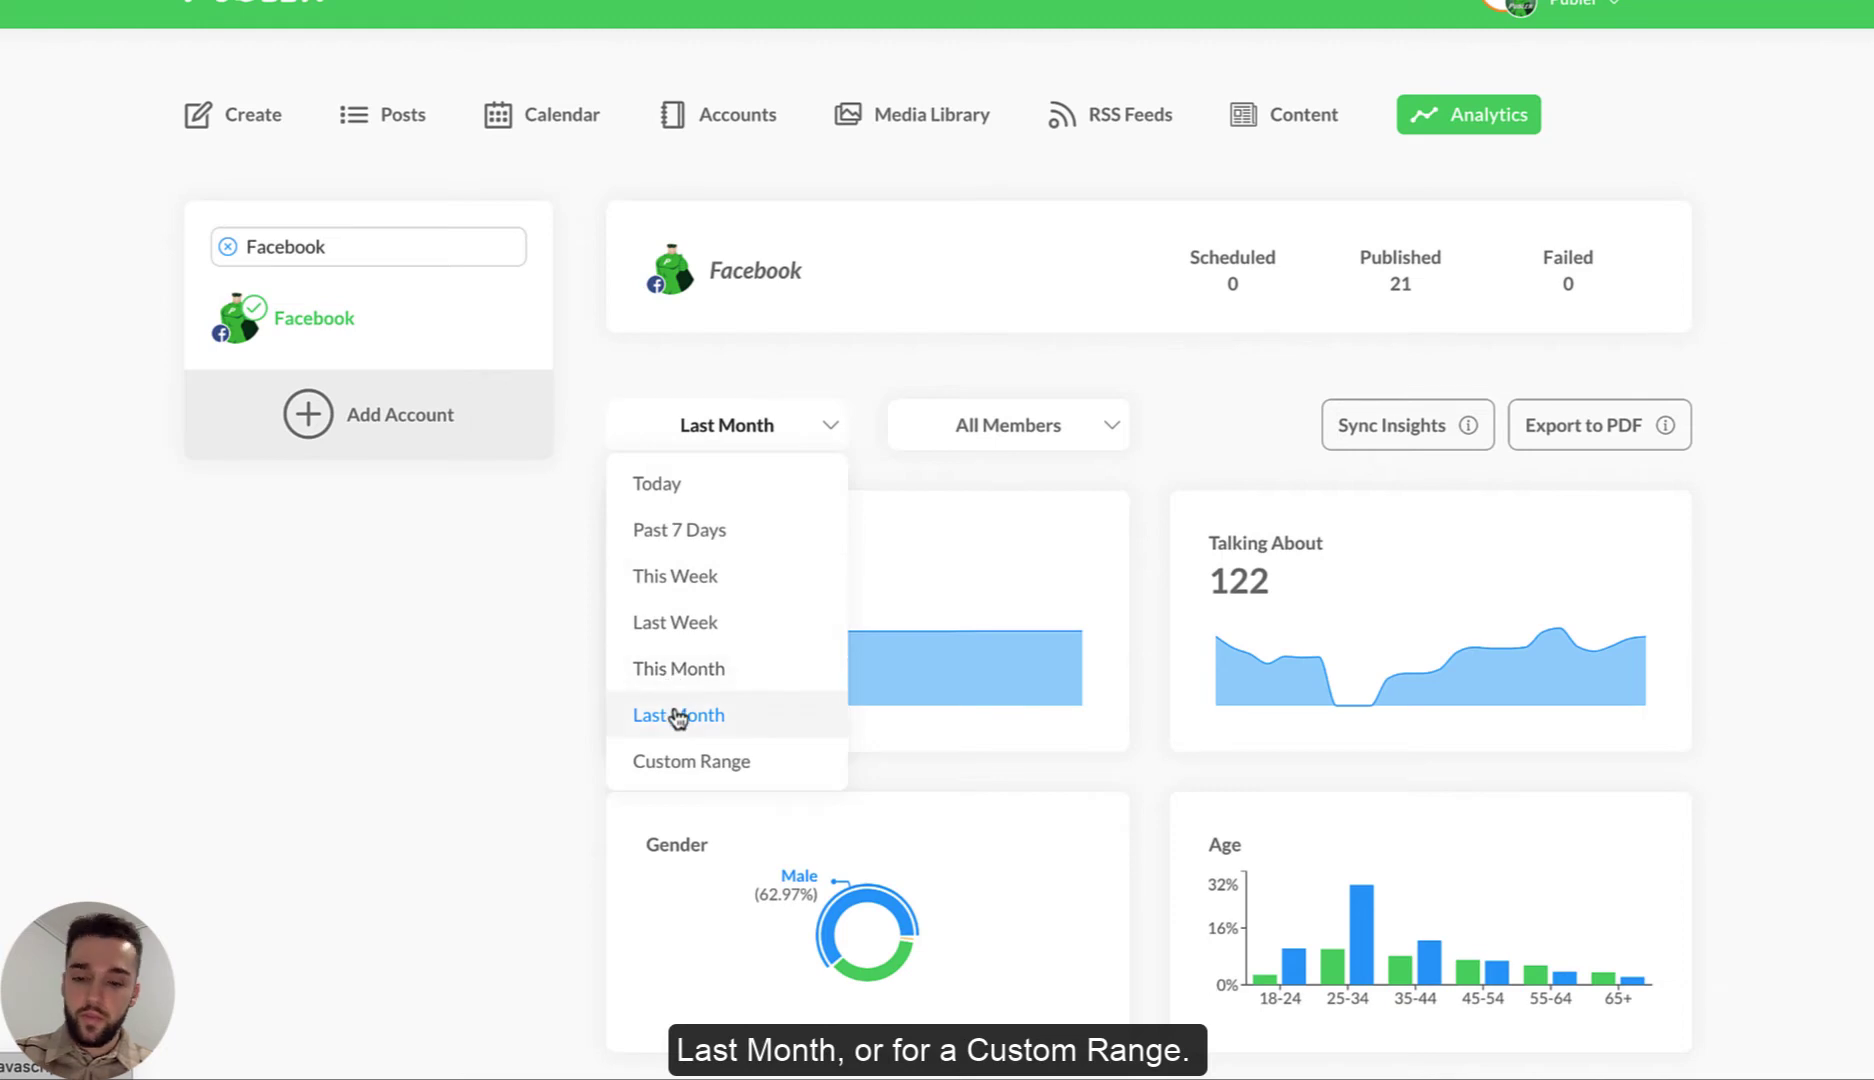
left_click(715, 765)
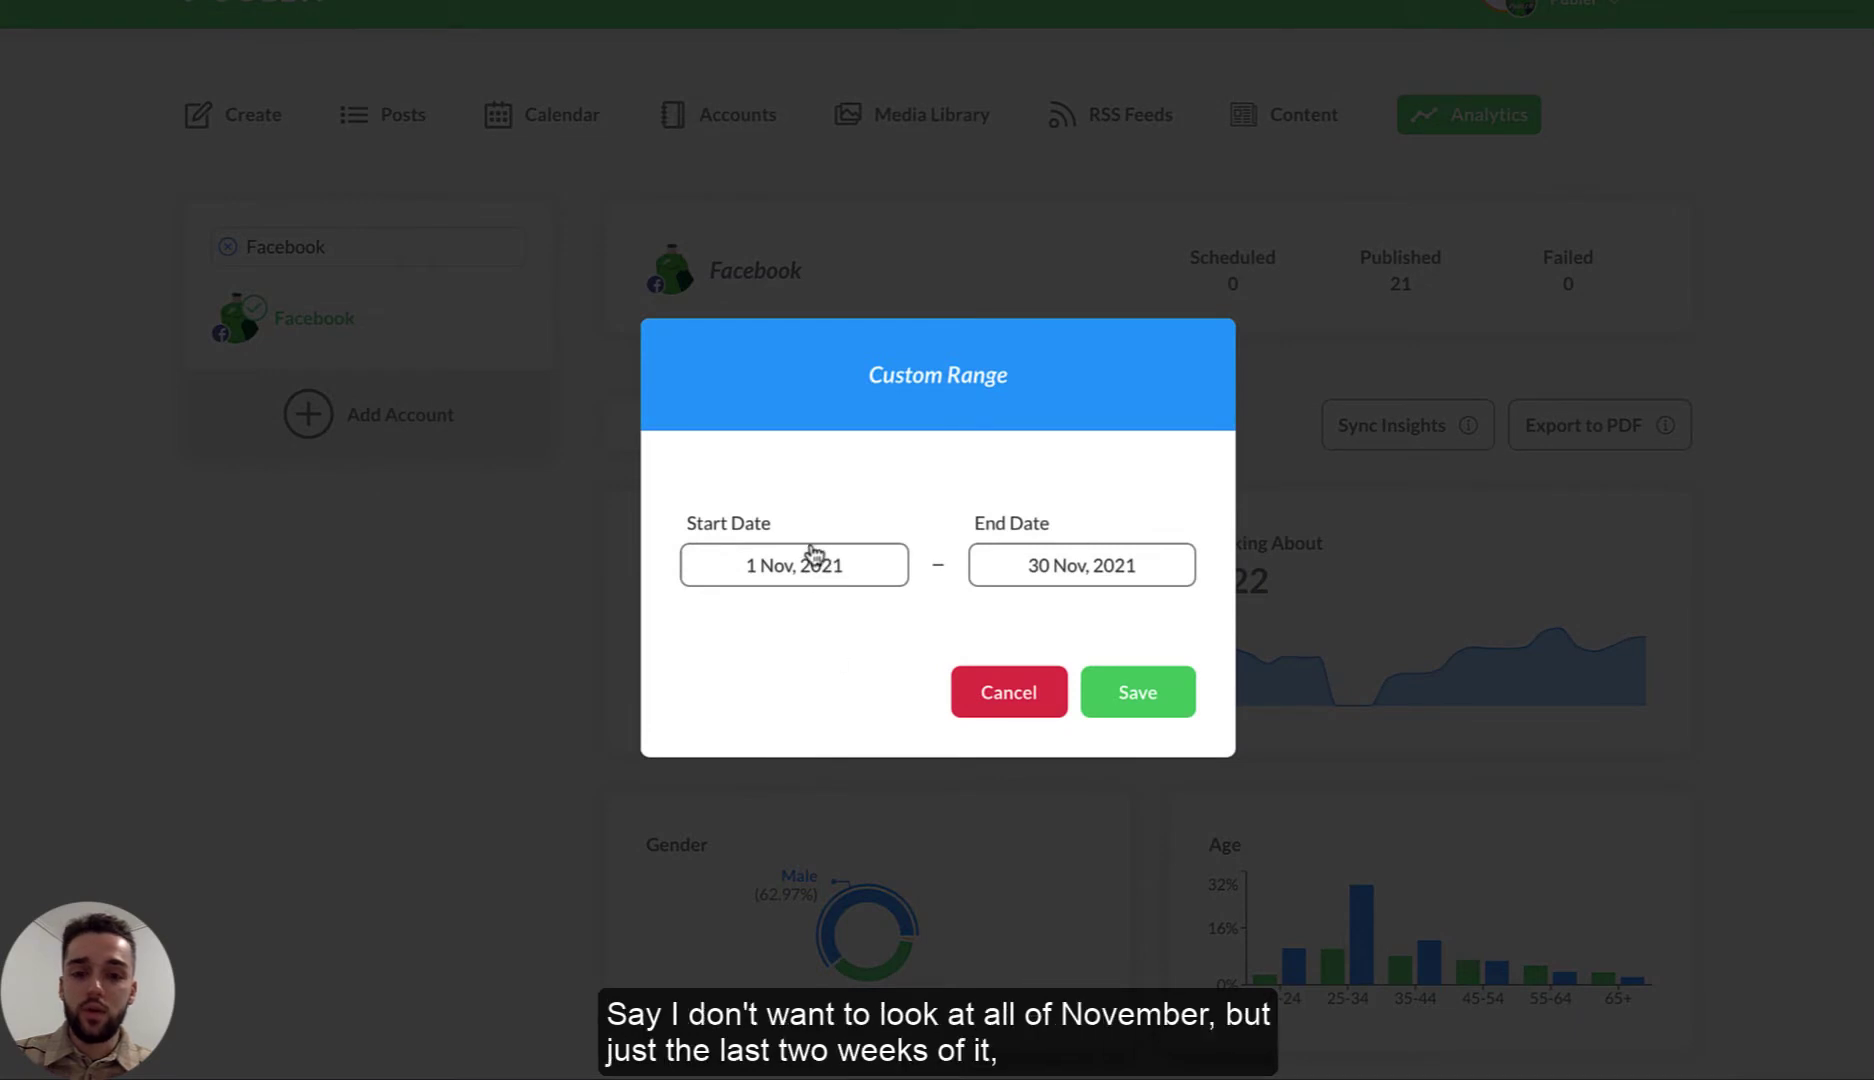
left_click(808, 567)
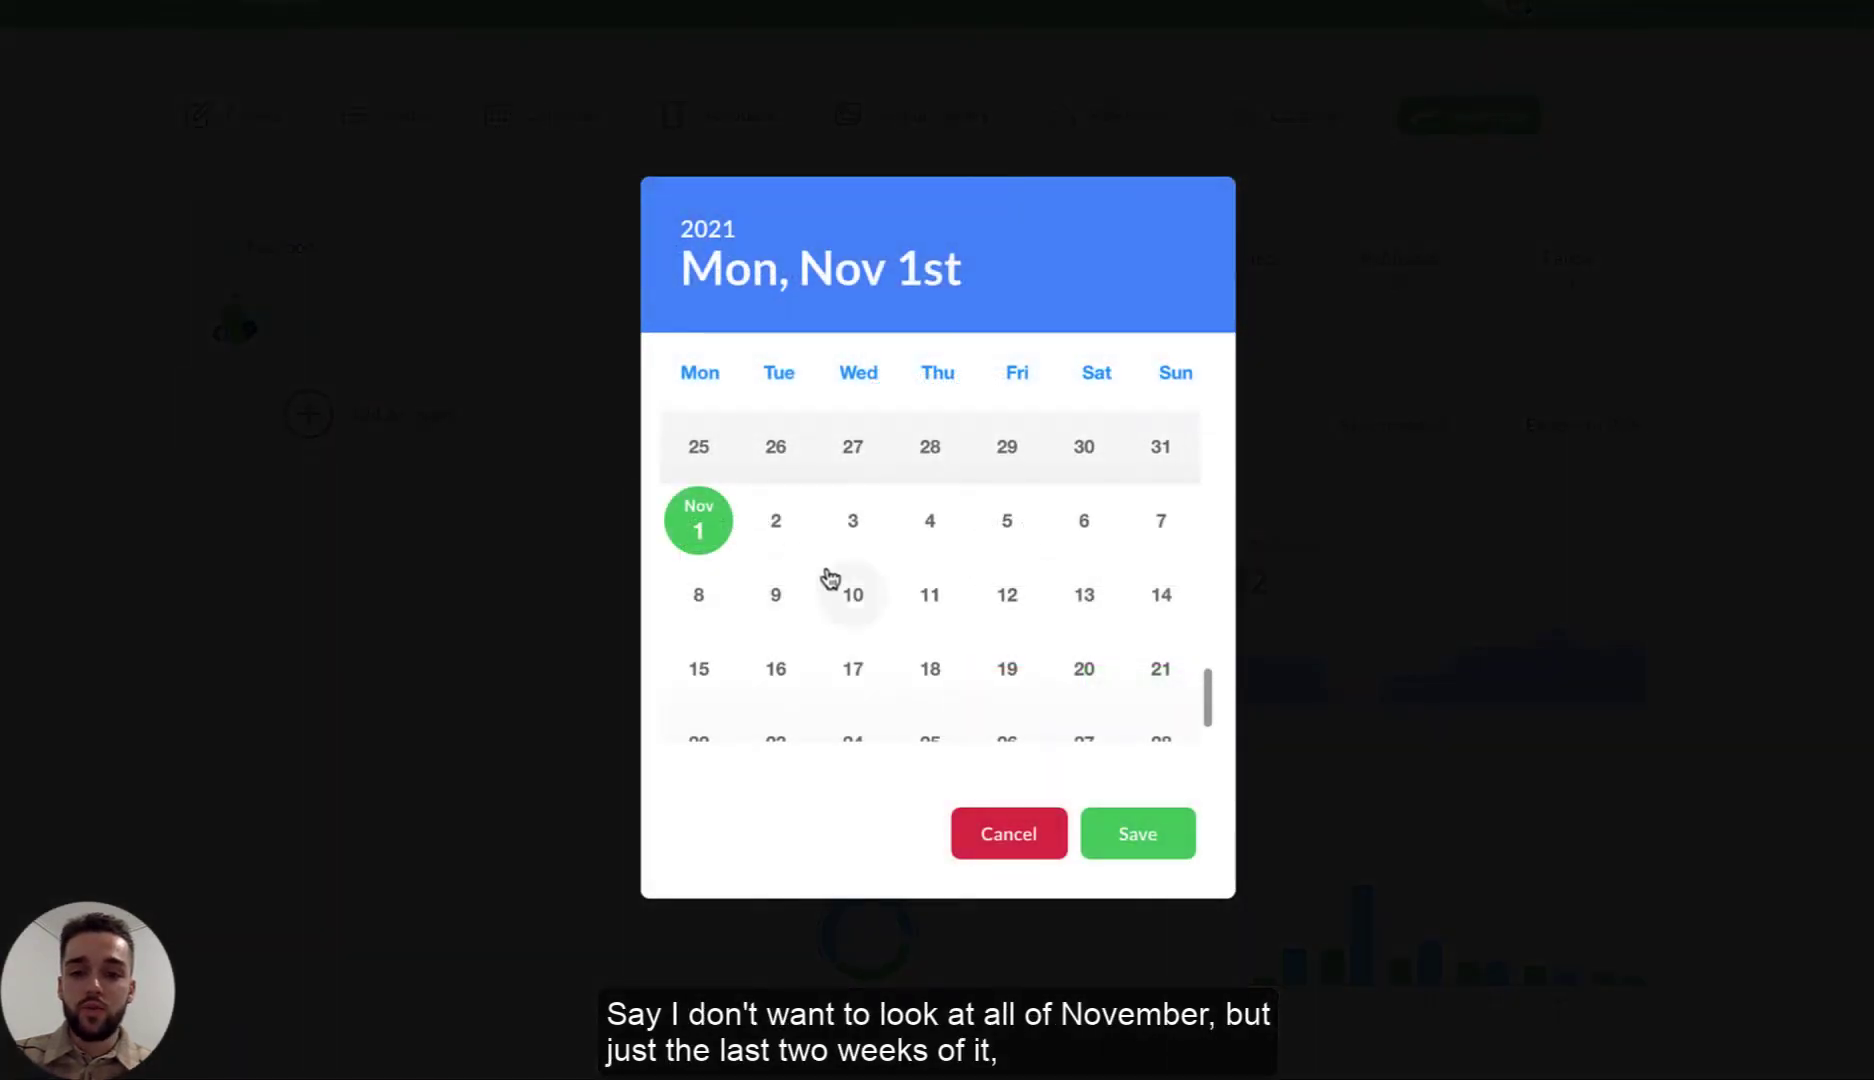
left_click(705, 665)
left_click(1136, 832)
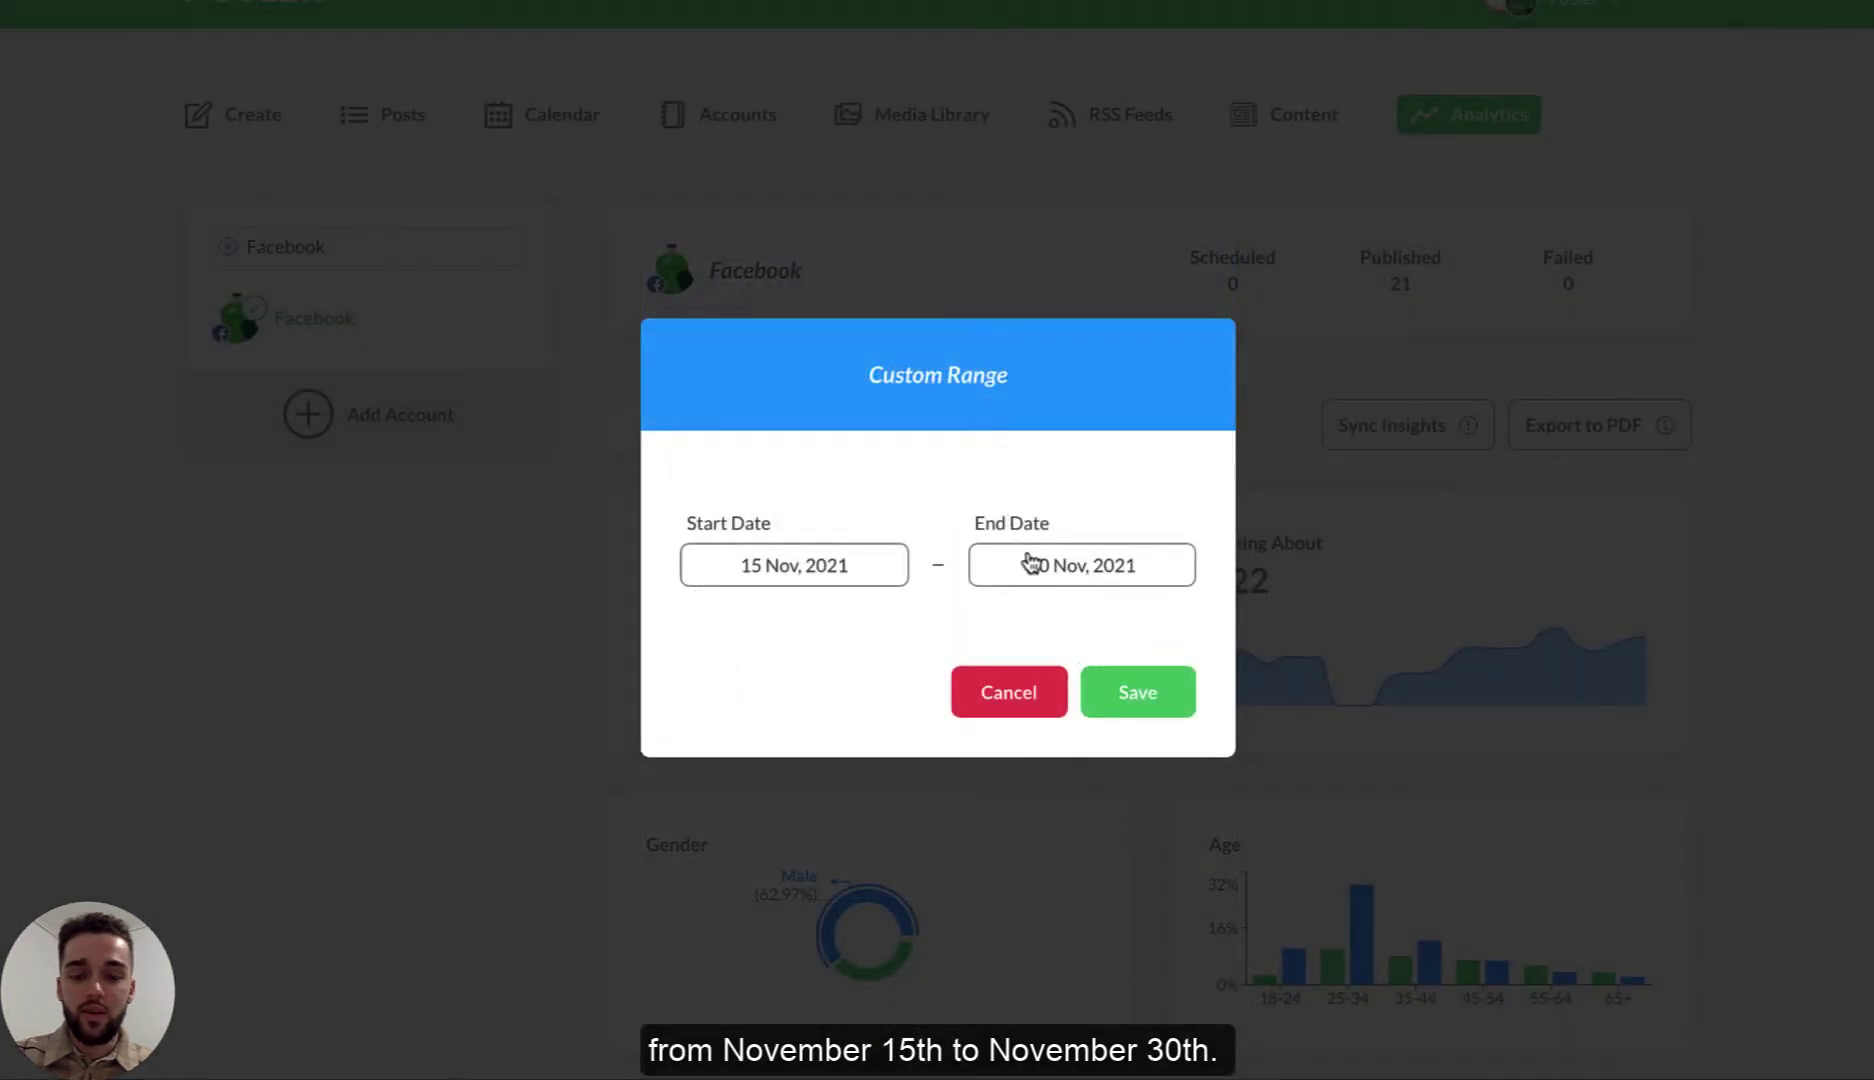
left_click(1138, 700)
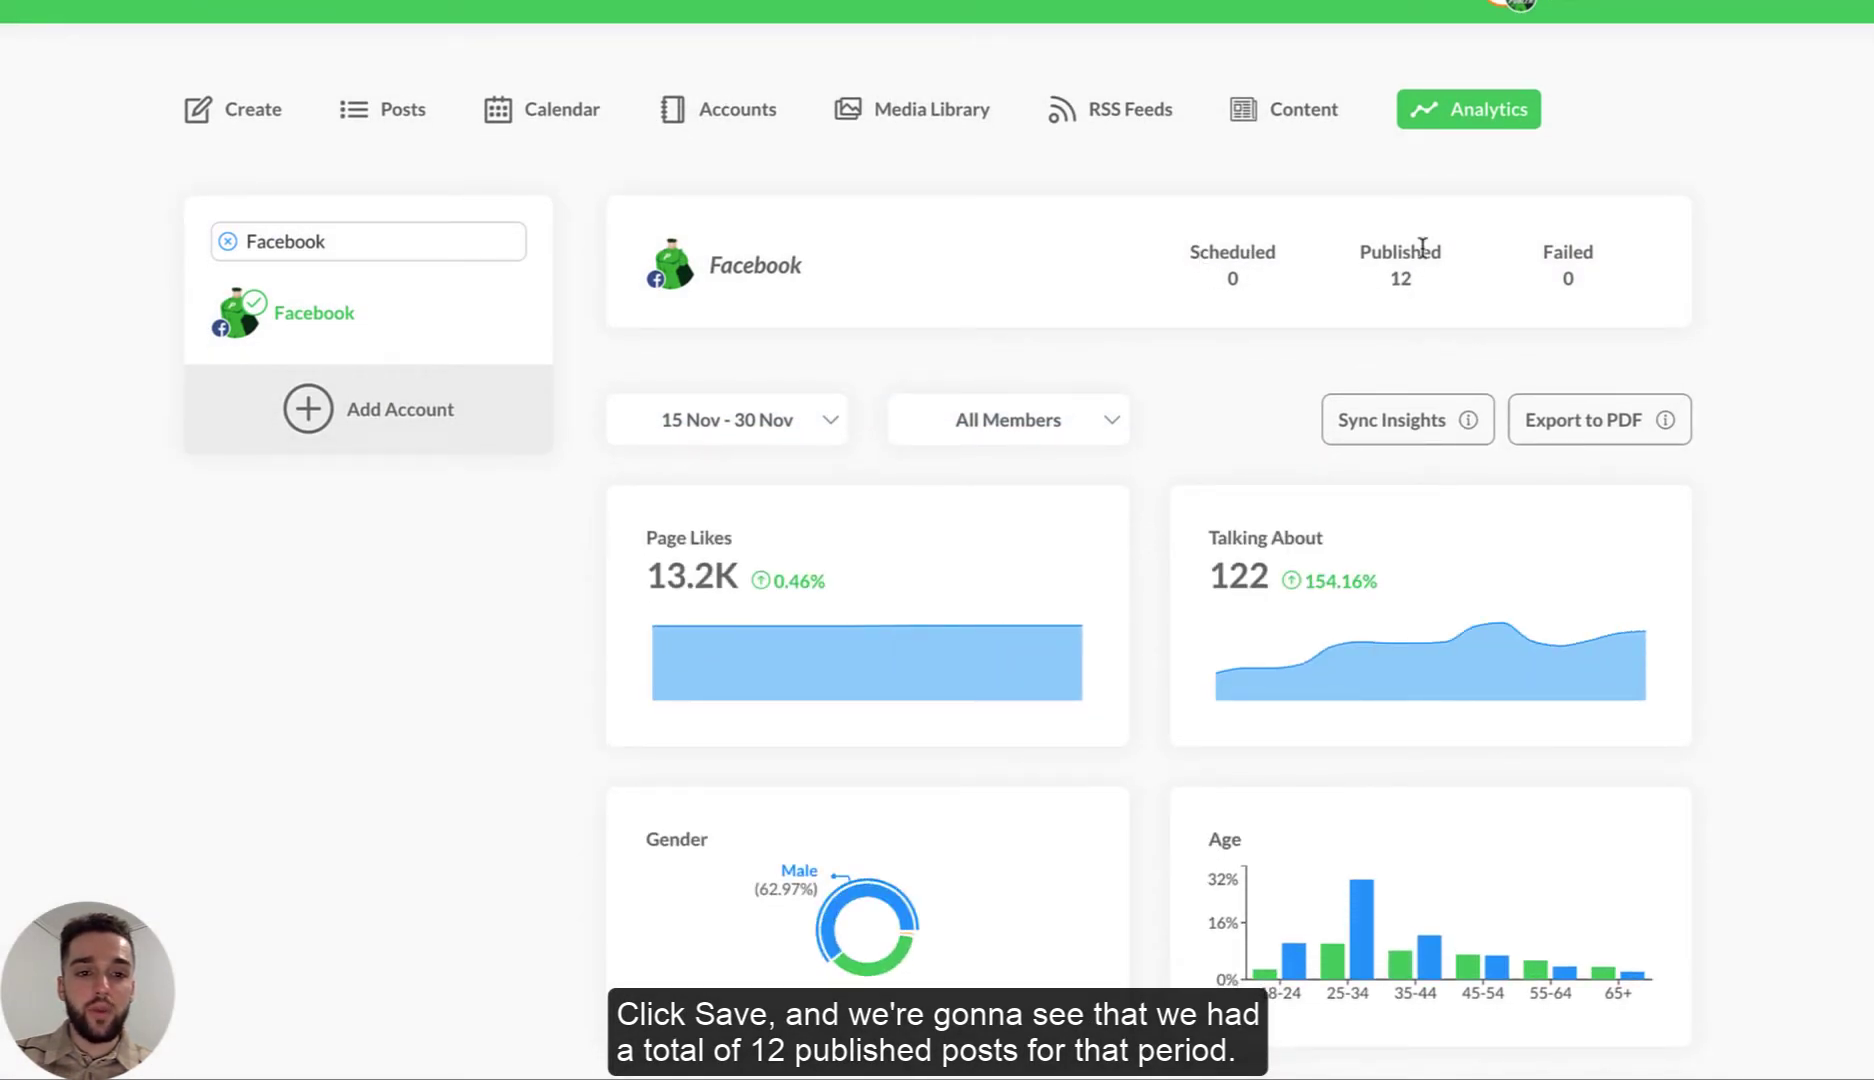
scroll(1155, 388, "down", 1)
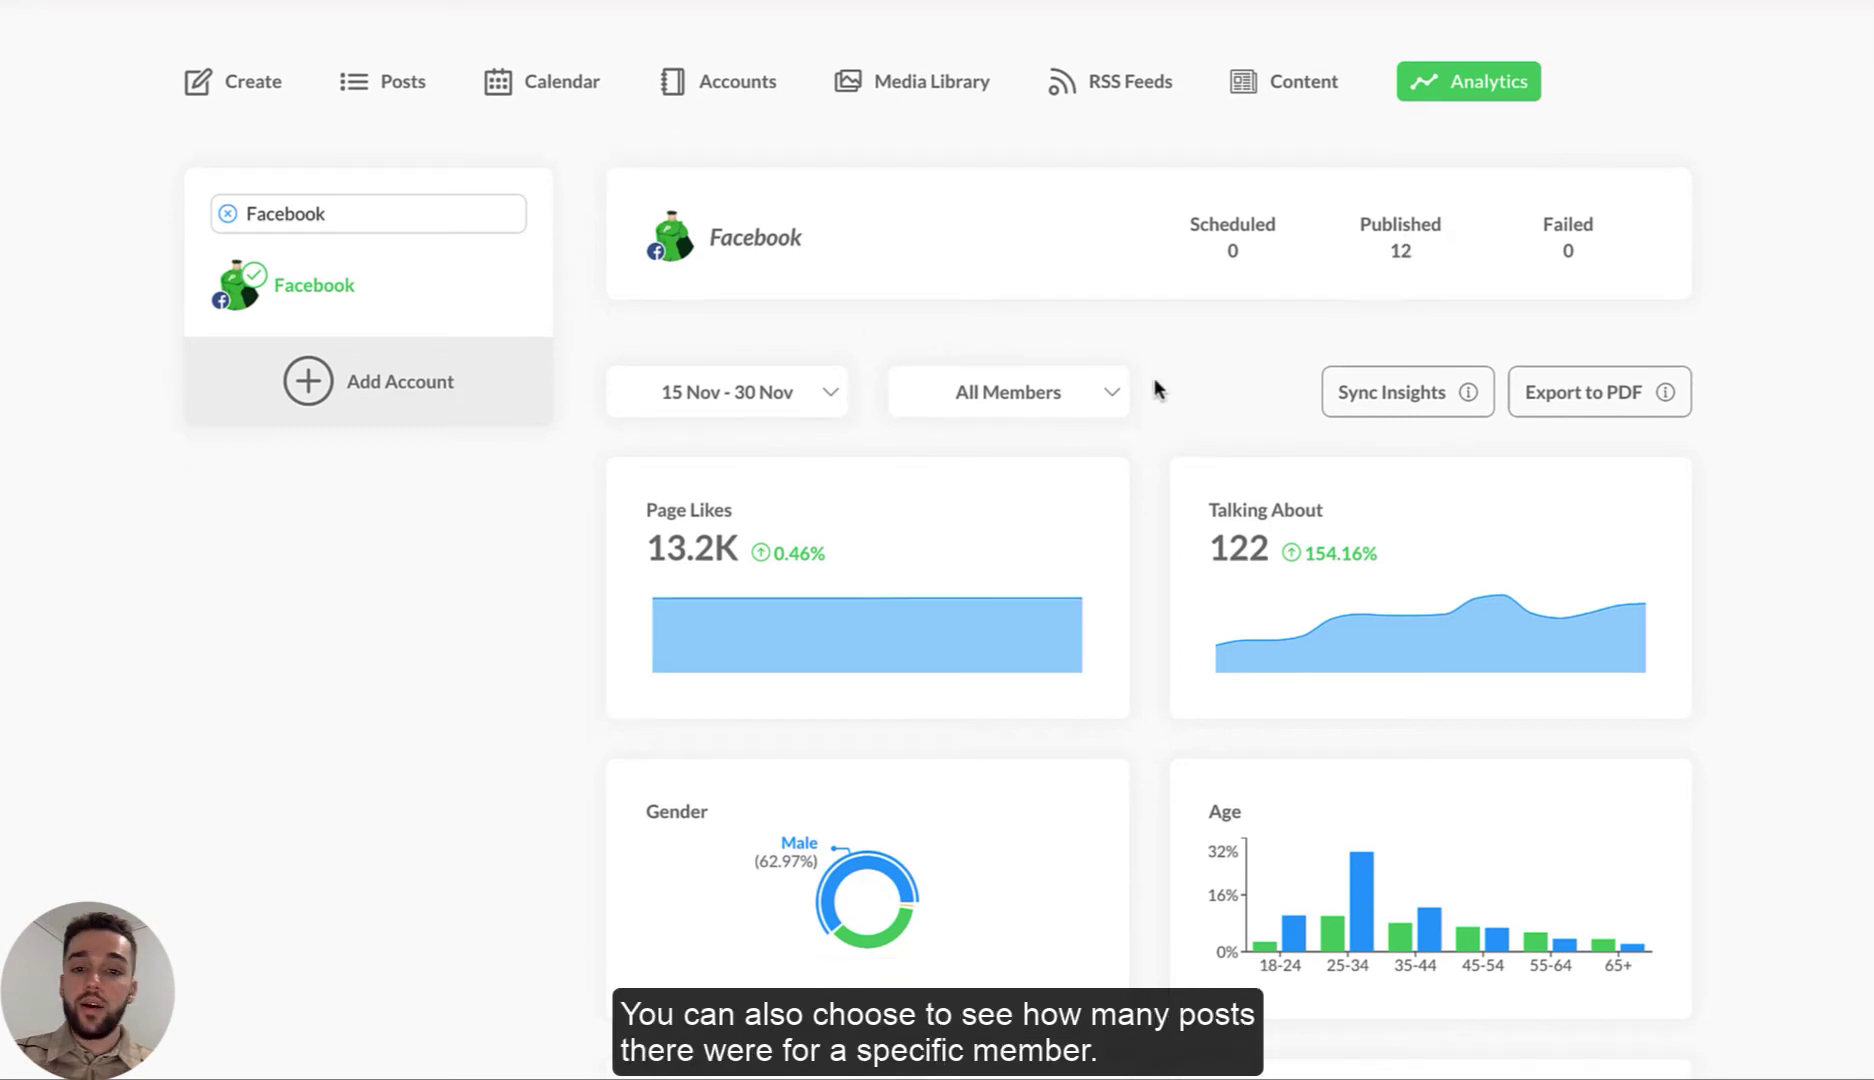
left_click(1084, 401)
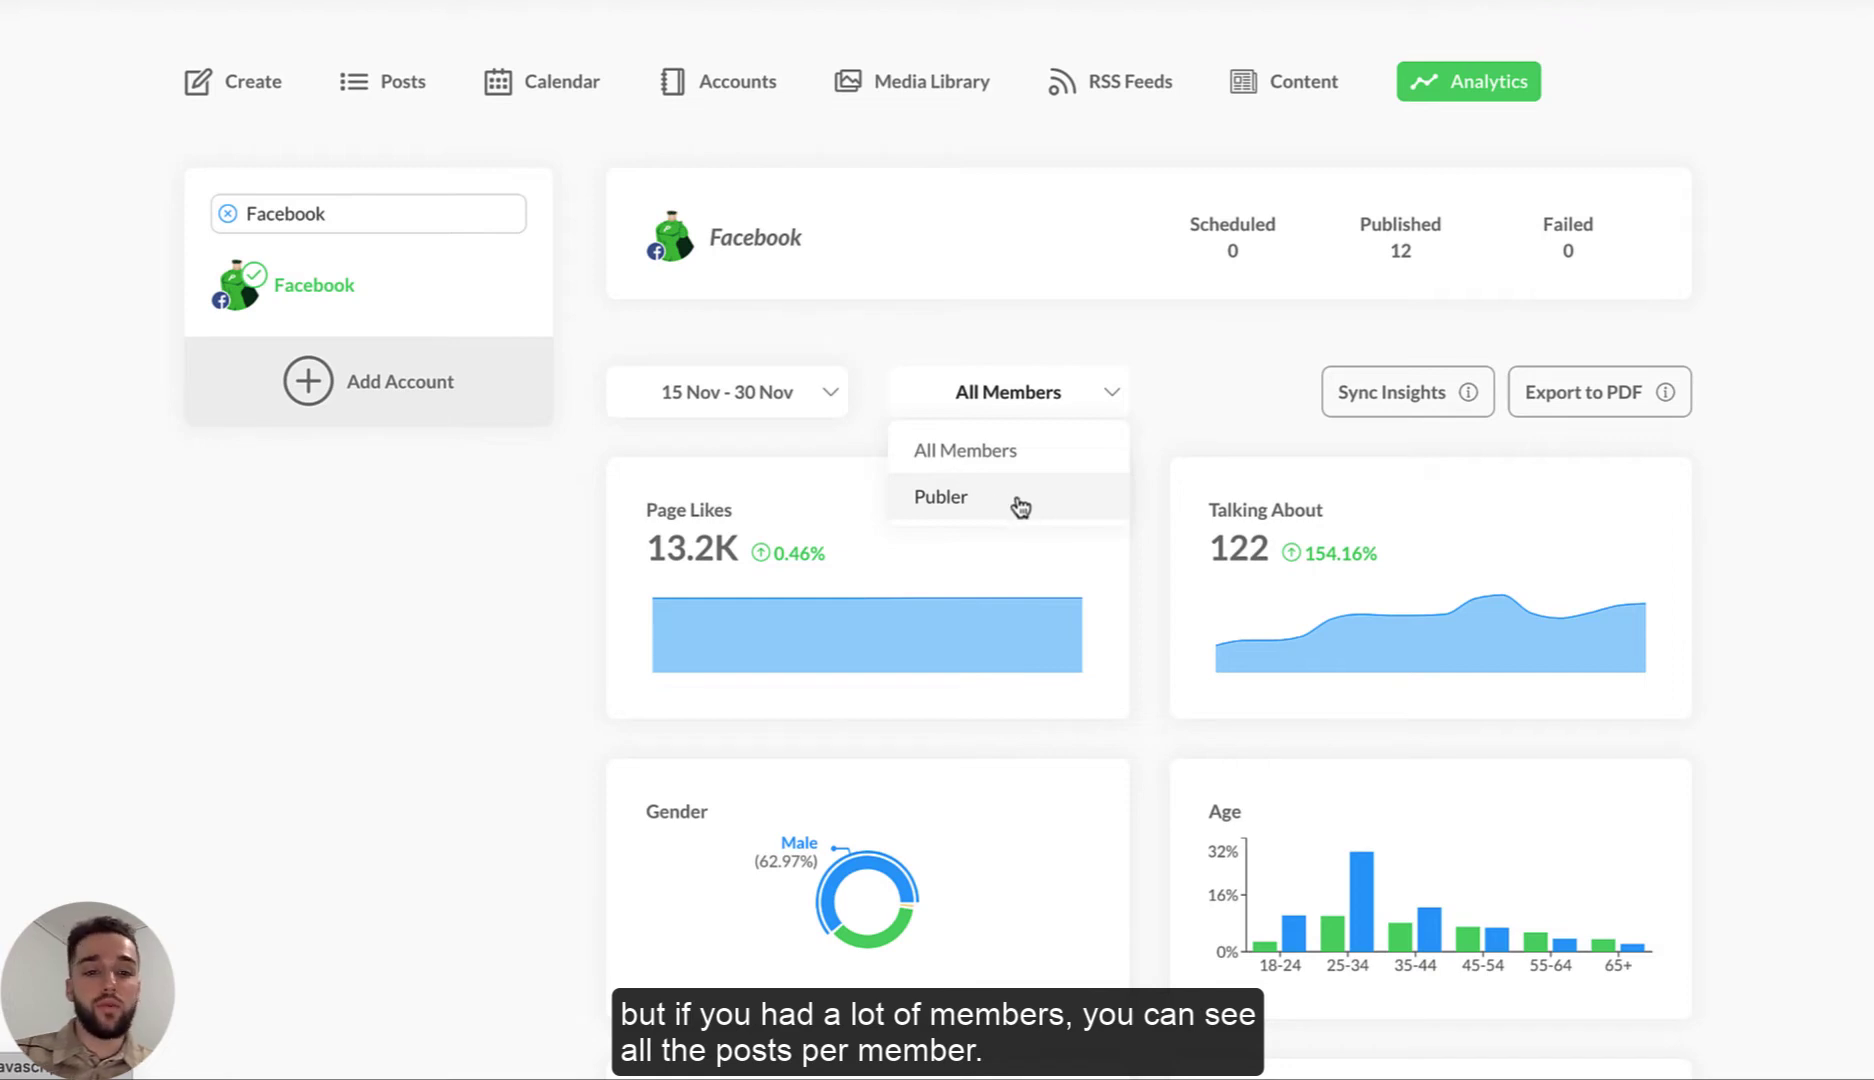
left_click(925, 449)
scroll(1145, 366, "down", 1)
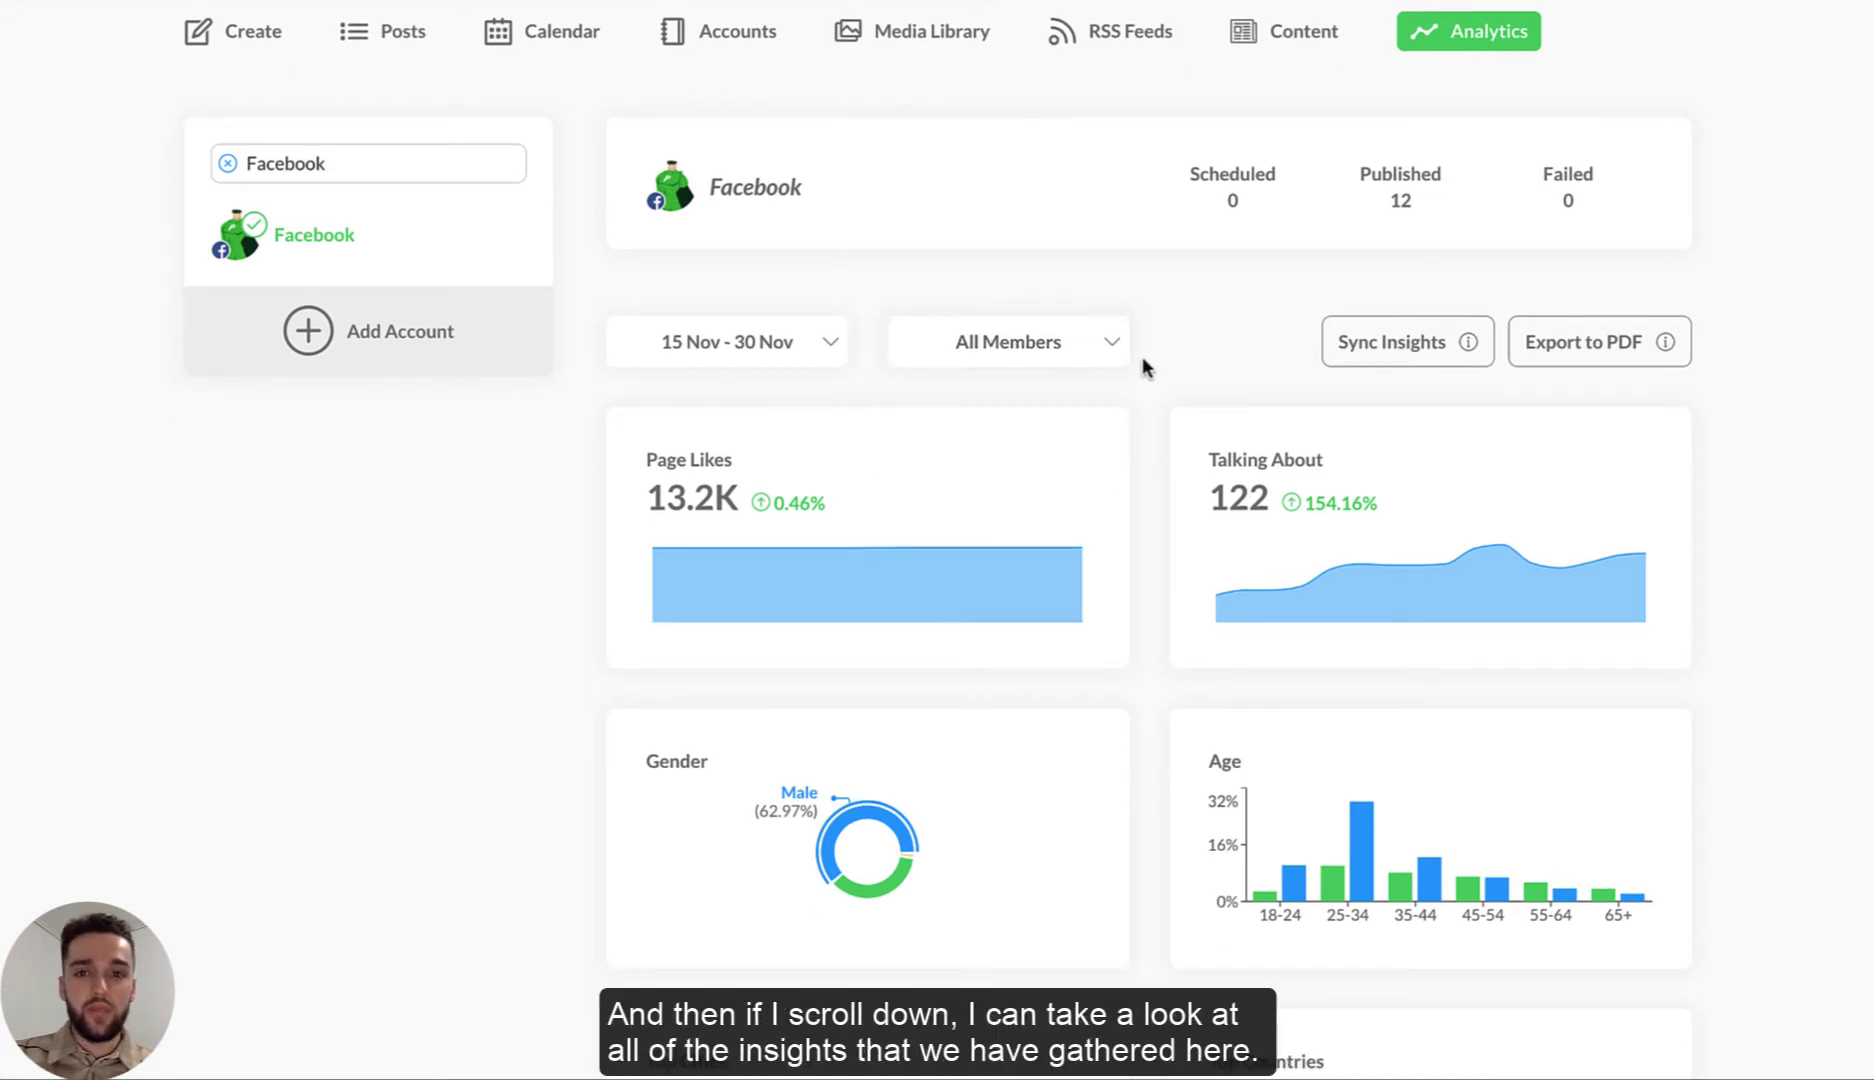
scroll(1142, 358, "down", 3)
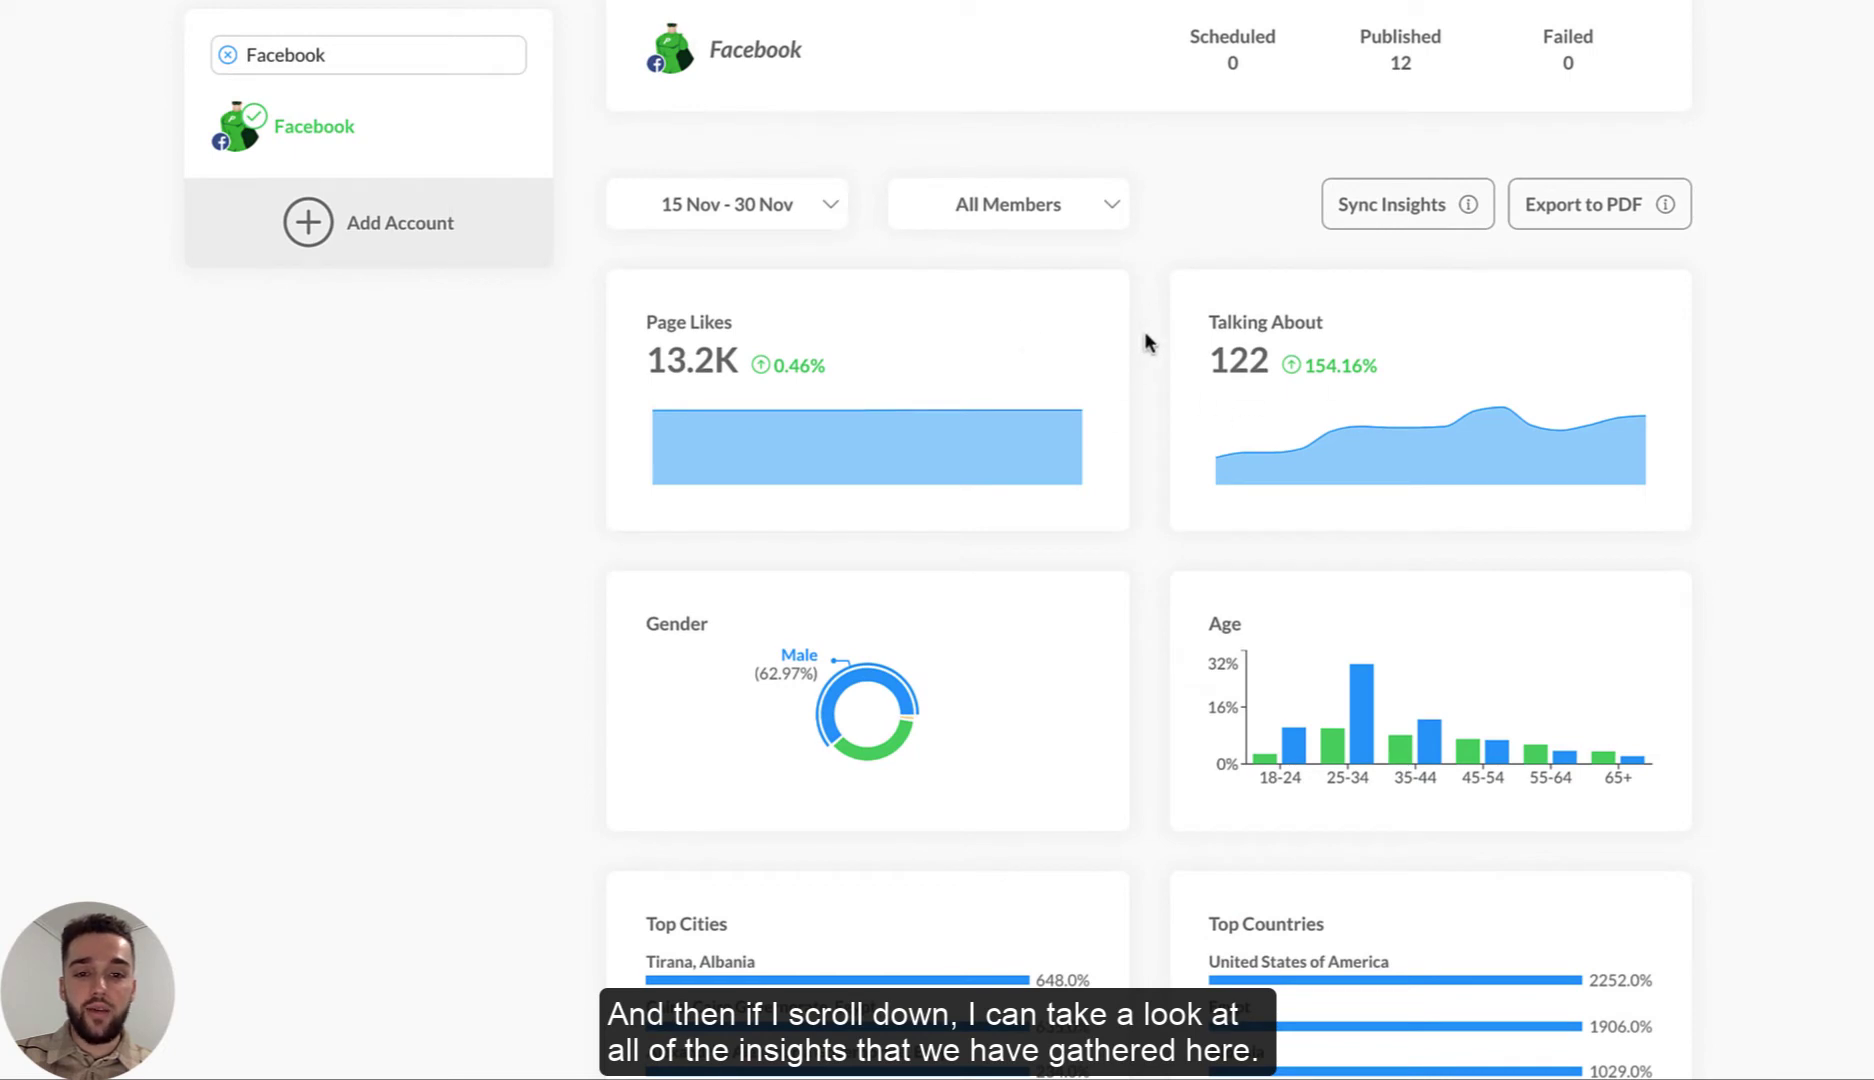
scroll(1143, 331, "down", 1)
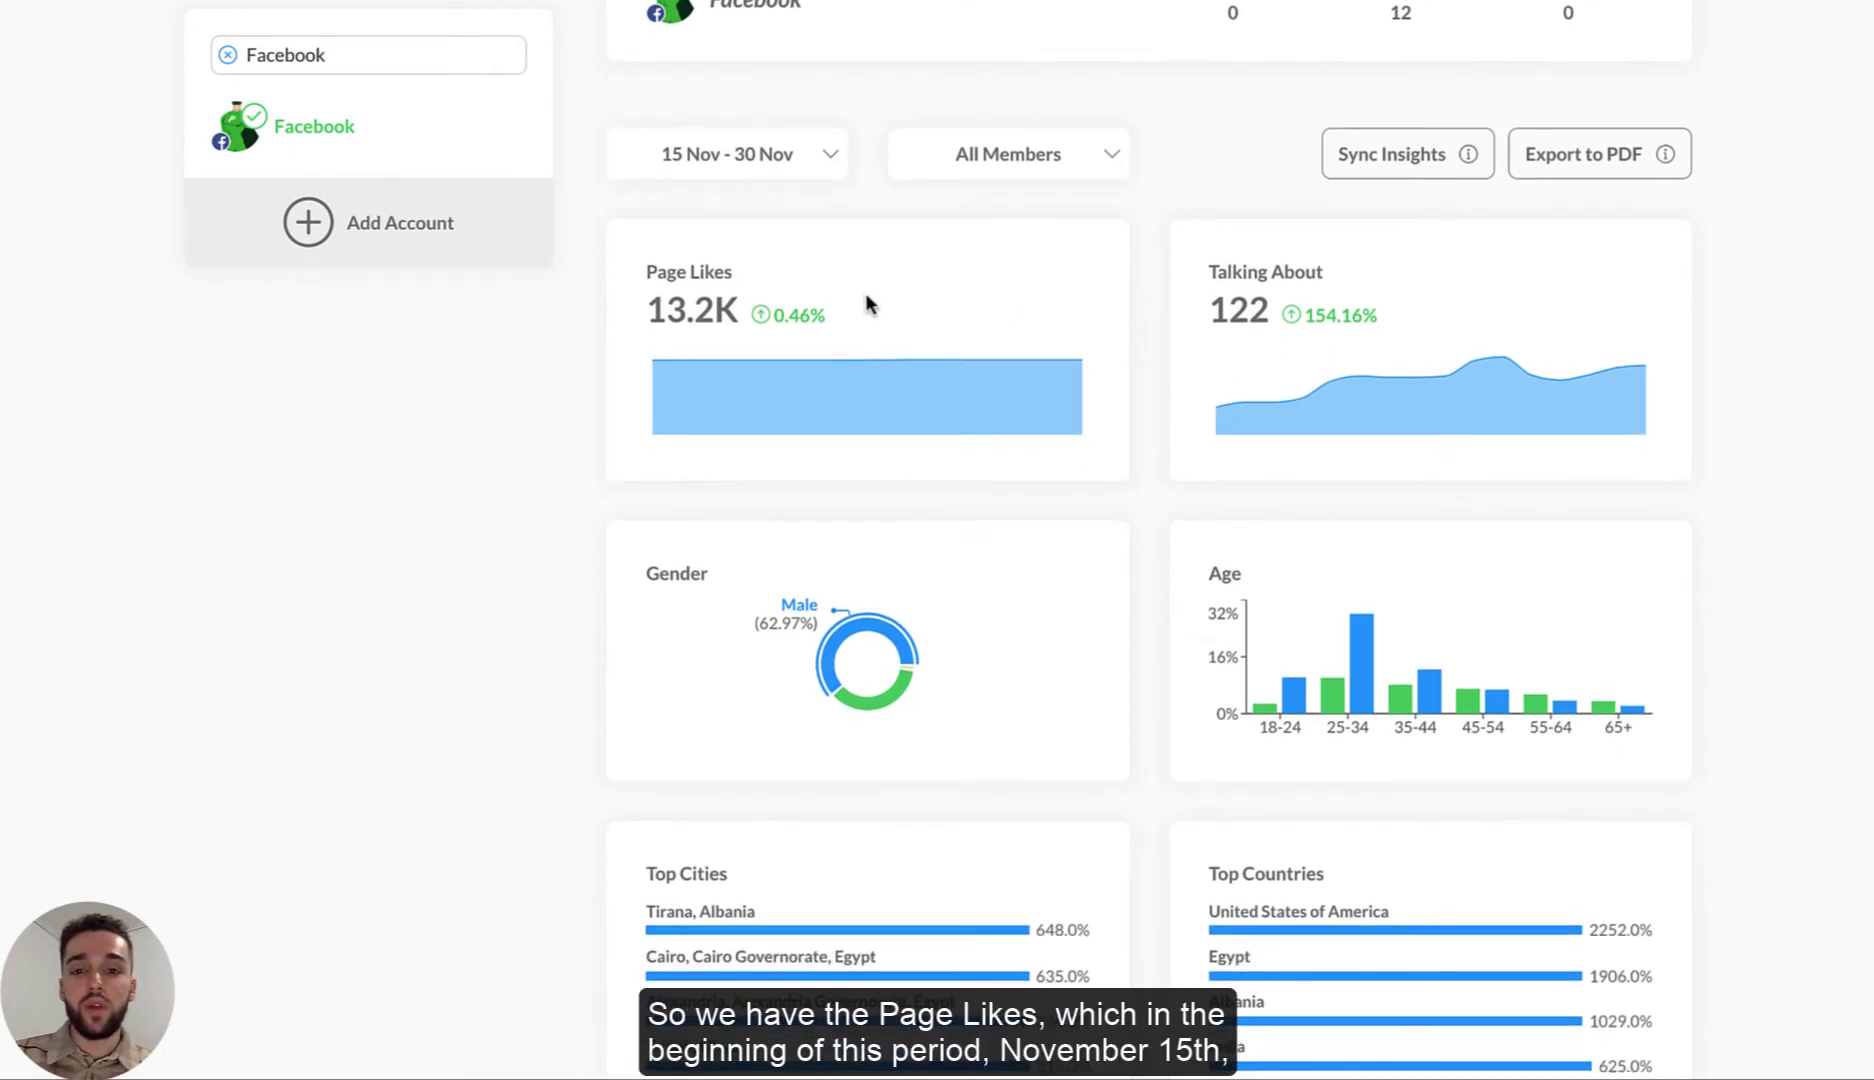
mouse_move(655, 361)
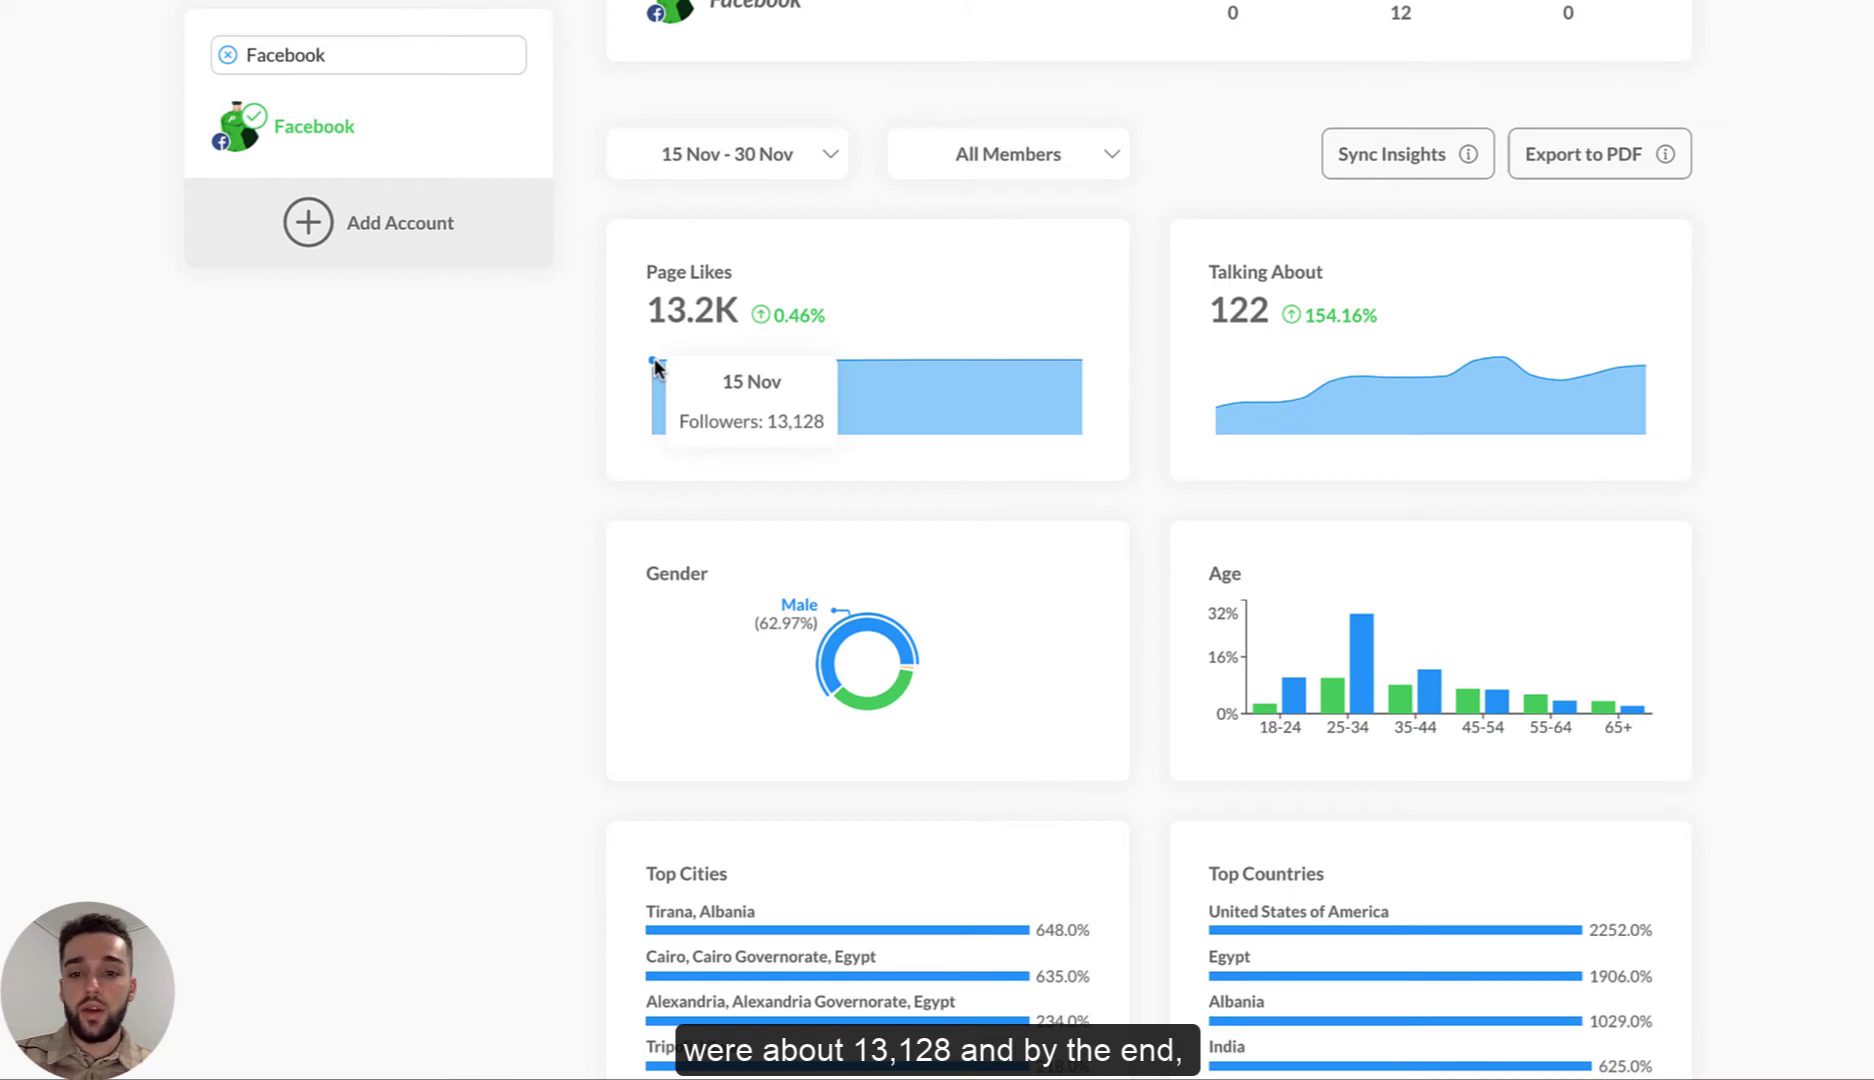
mouse_move(1078, 372)
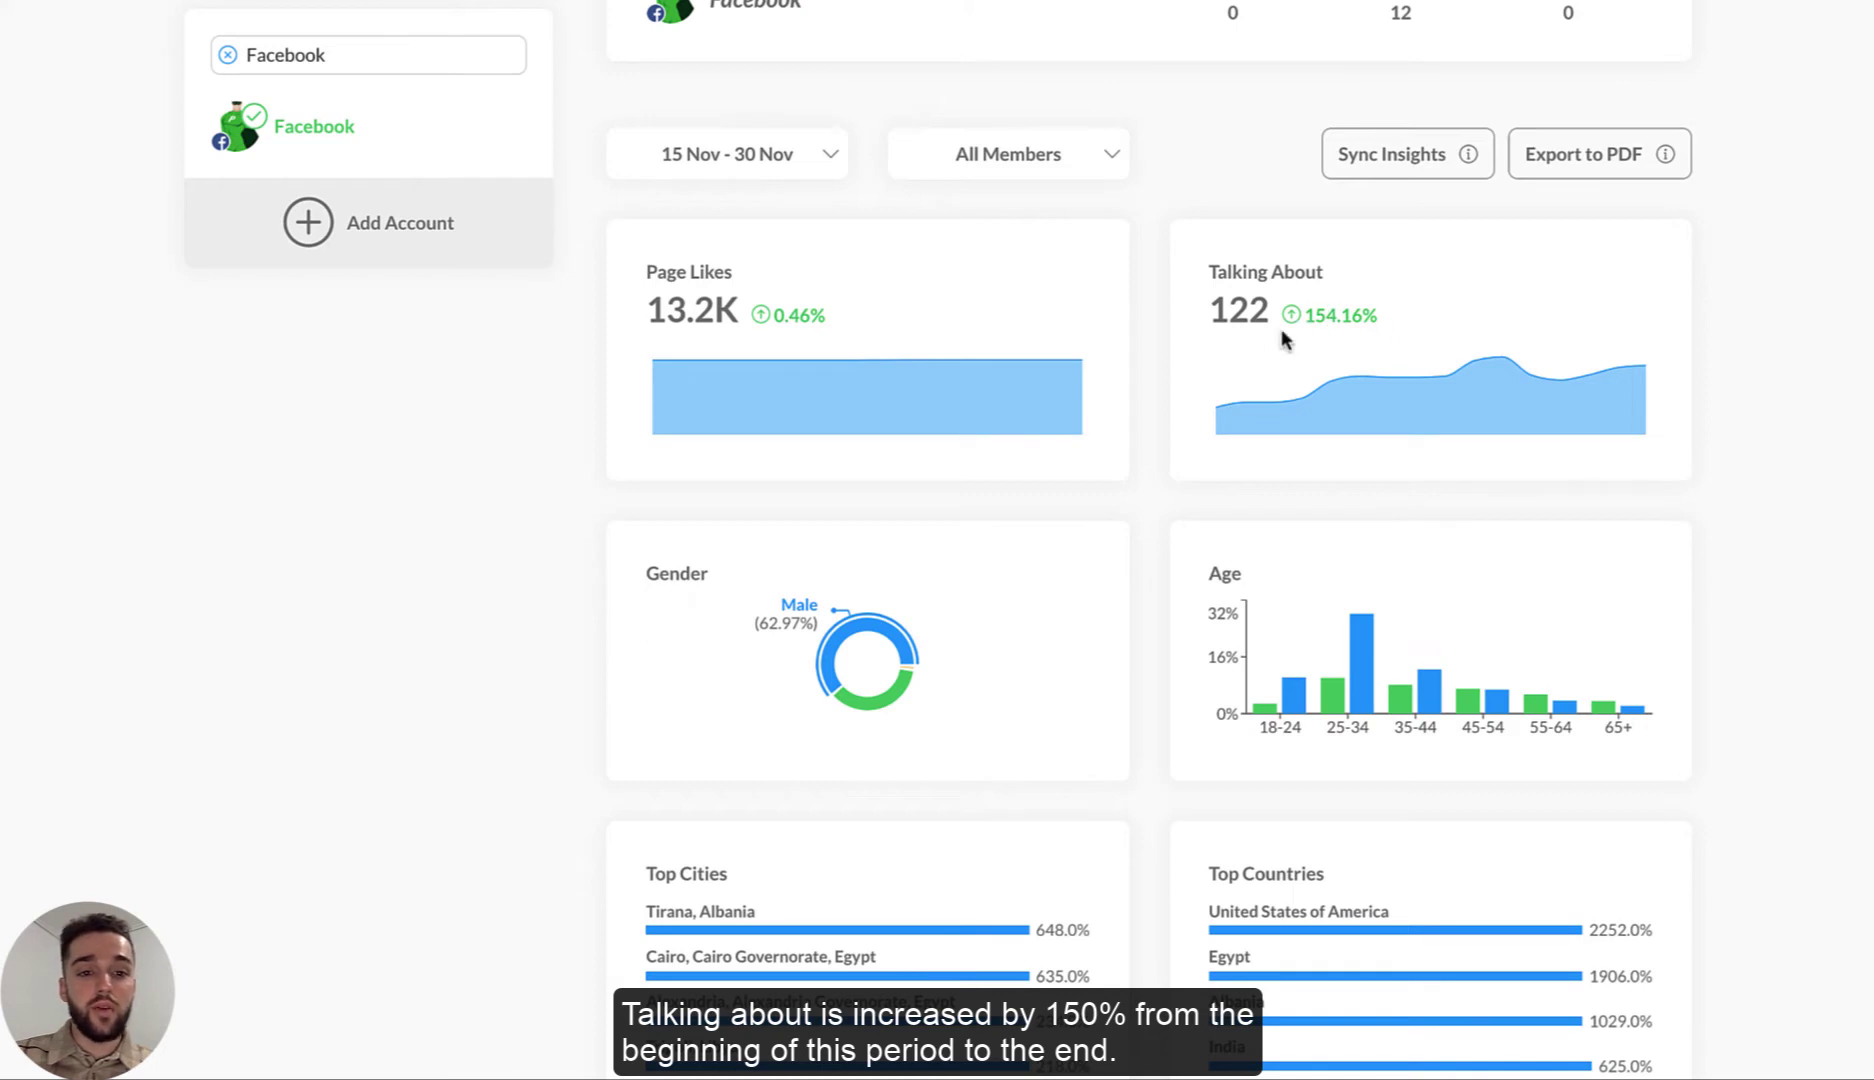
mouse_move(1218, 422)
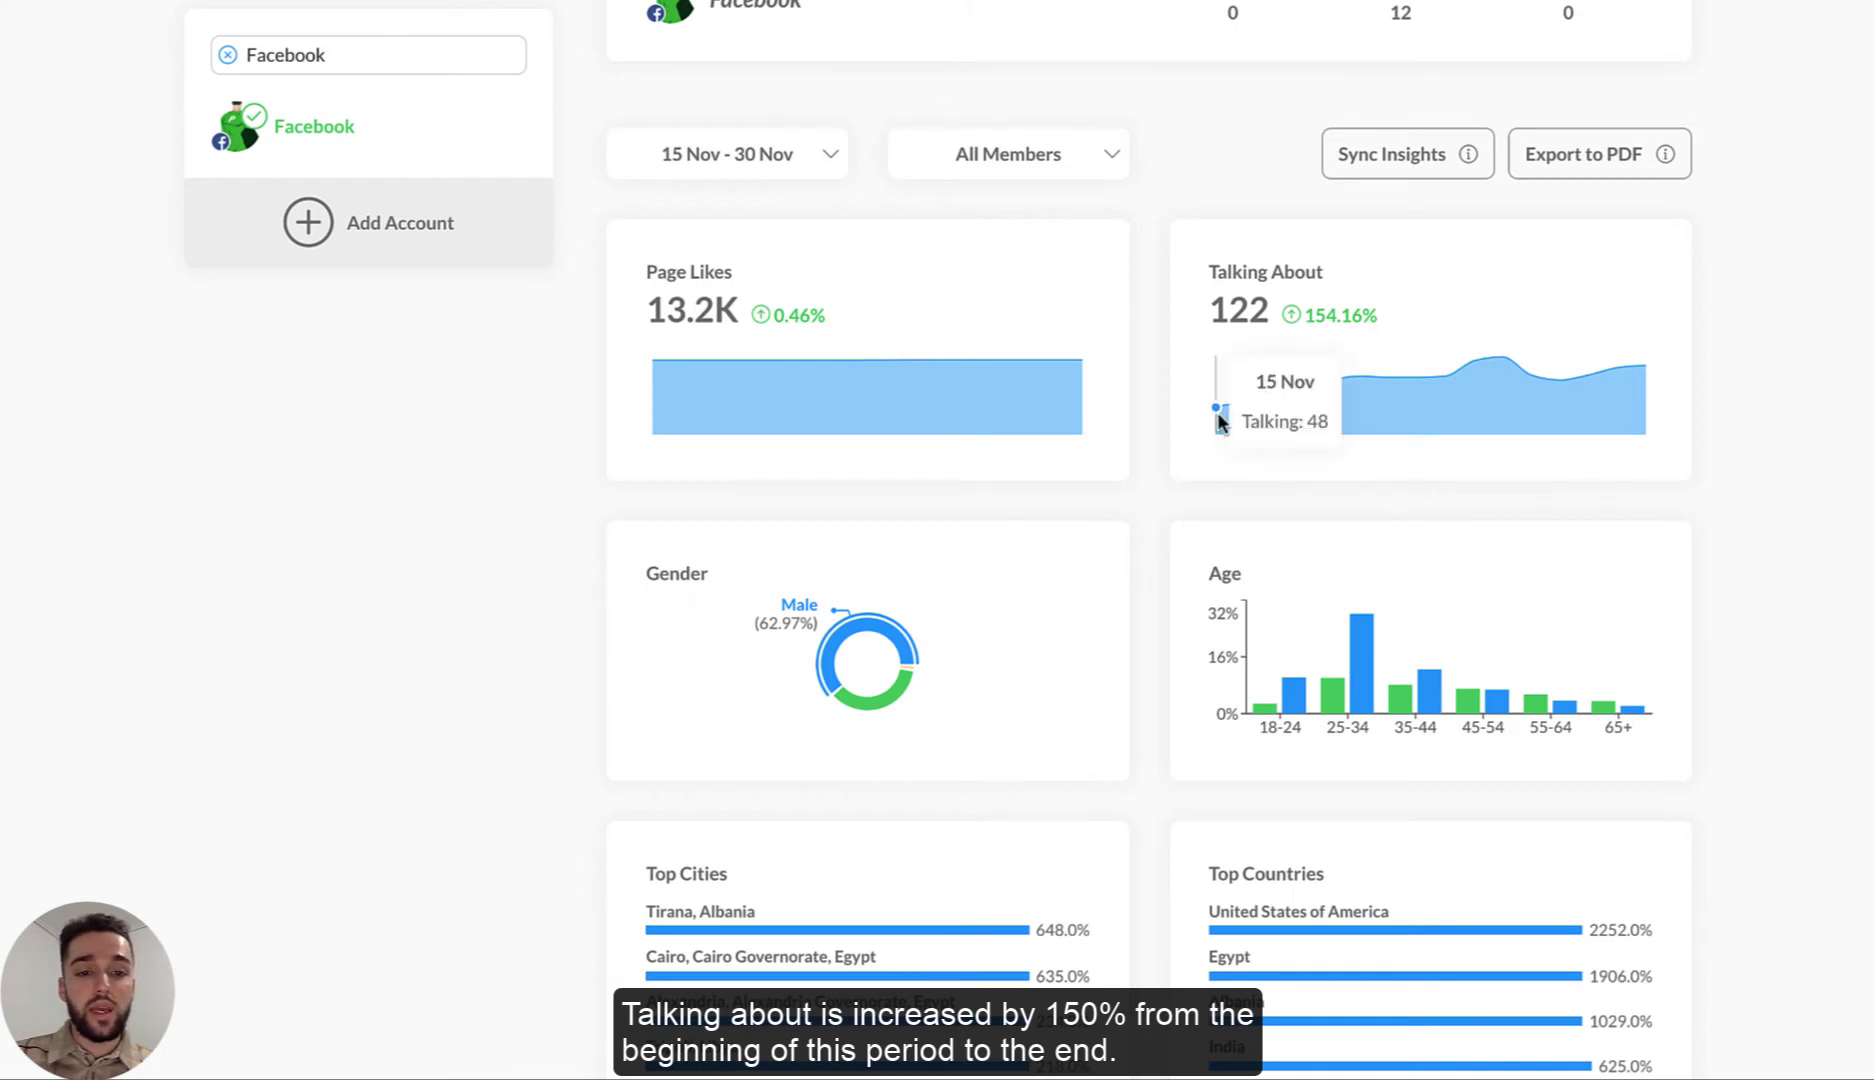
mouse_move(1645, 388)
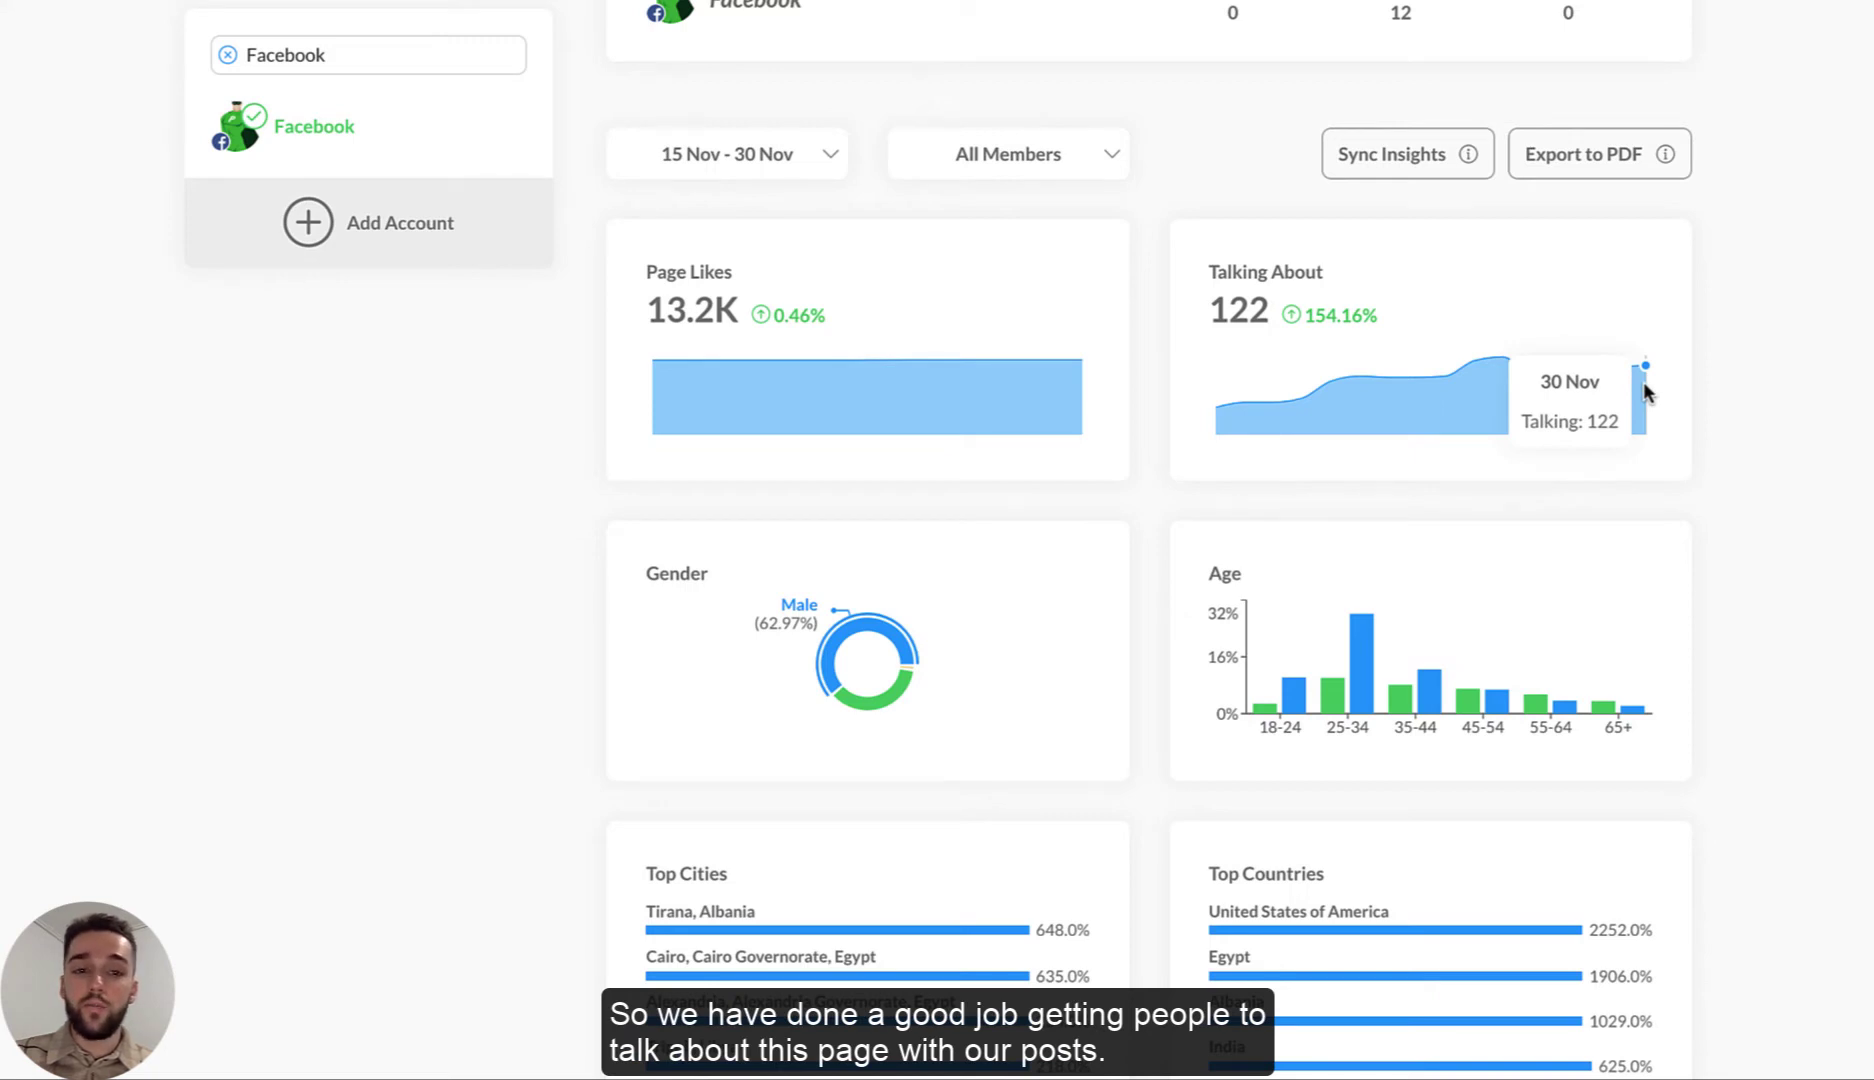
scroll(1335, 300, "up", 1)
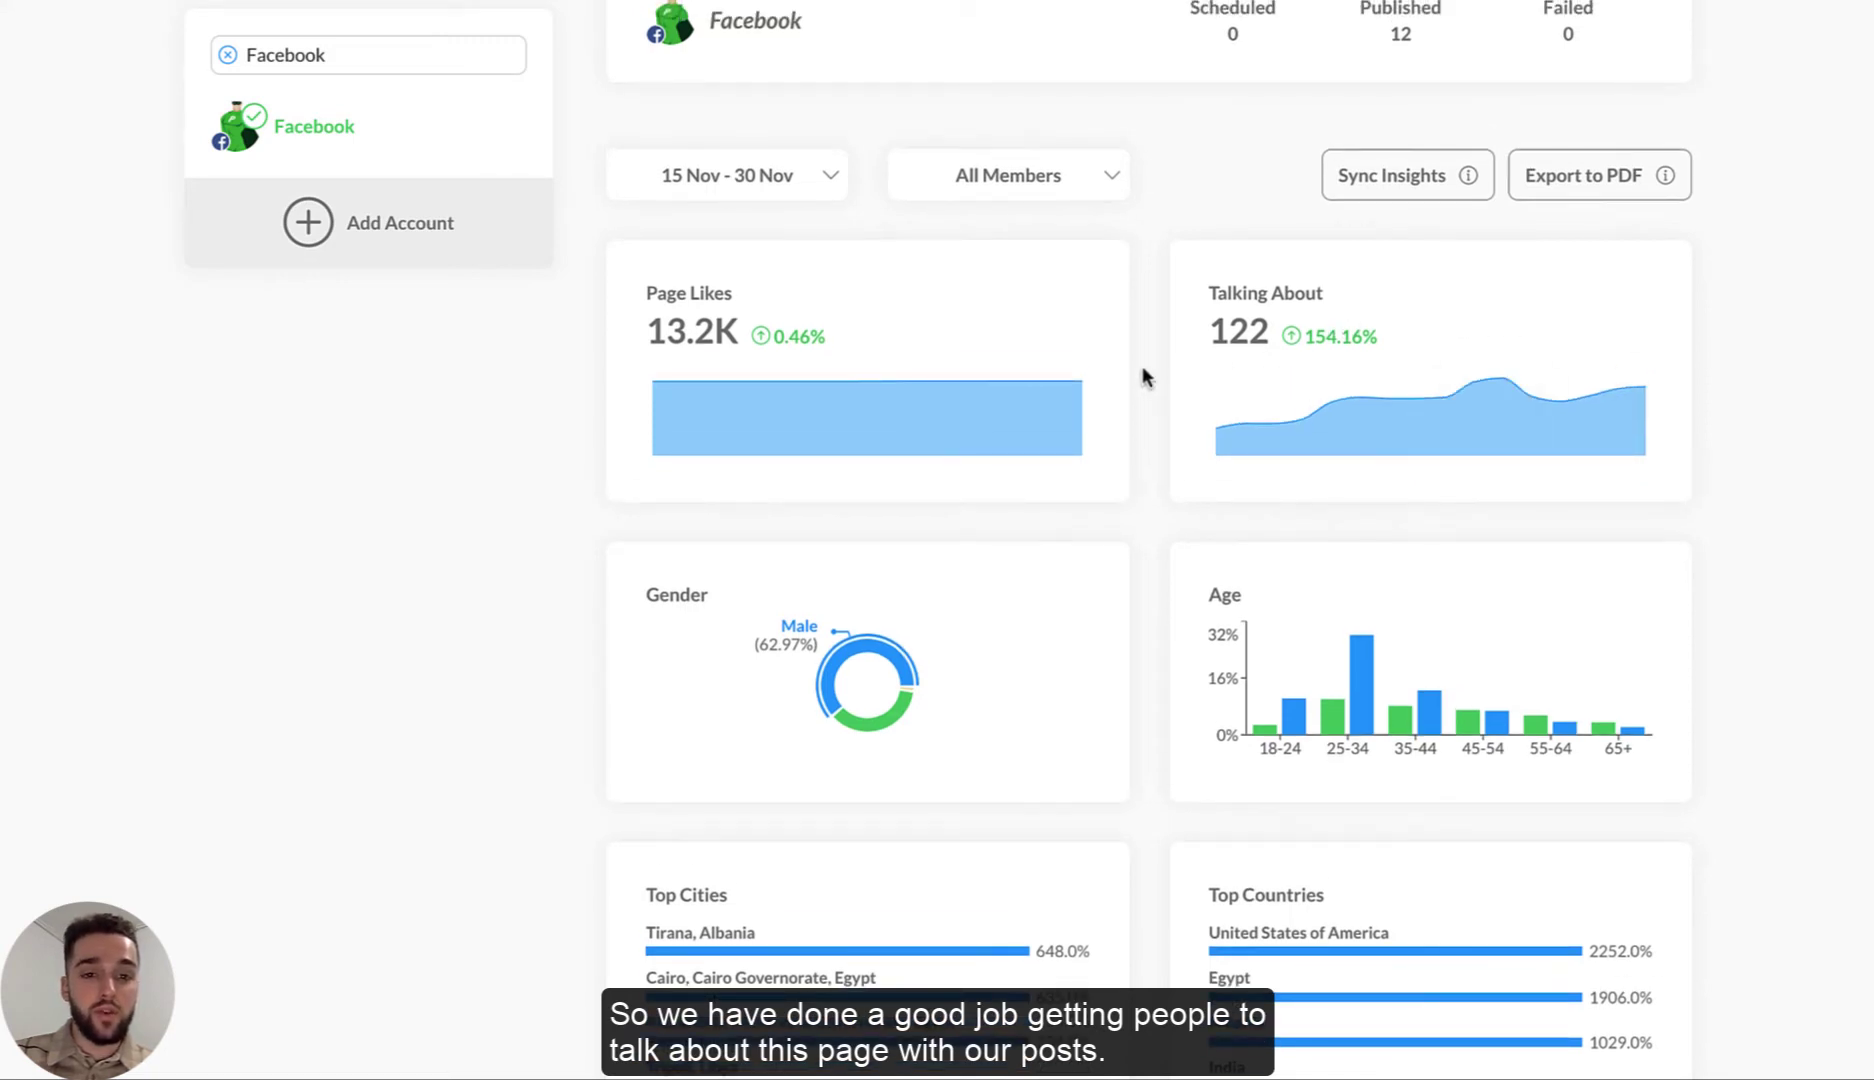
scroll(1146, 373, "down", 3)
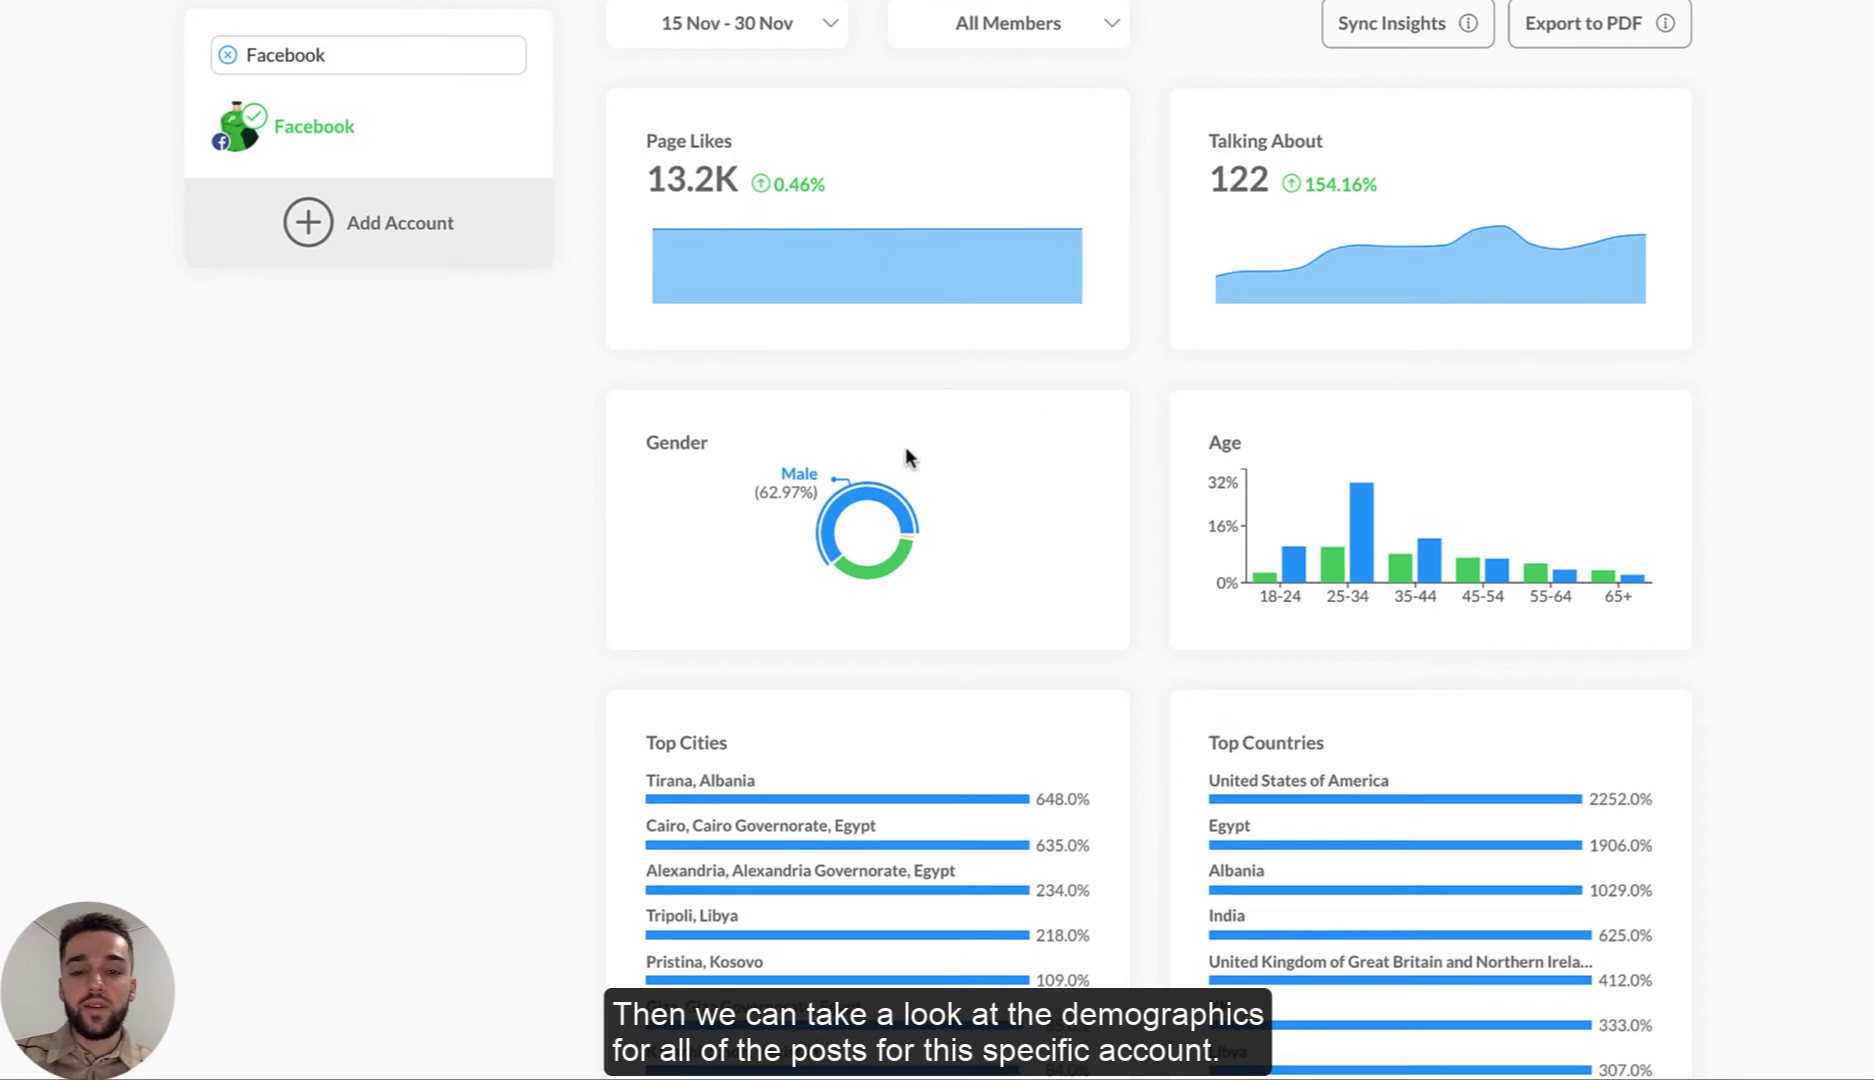
Scroll to the Top Cities, Top Countries and Post Reach cards, with Tirana and the United States ranked first
scroll(905, 447, "down", 5)
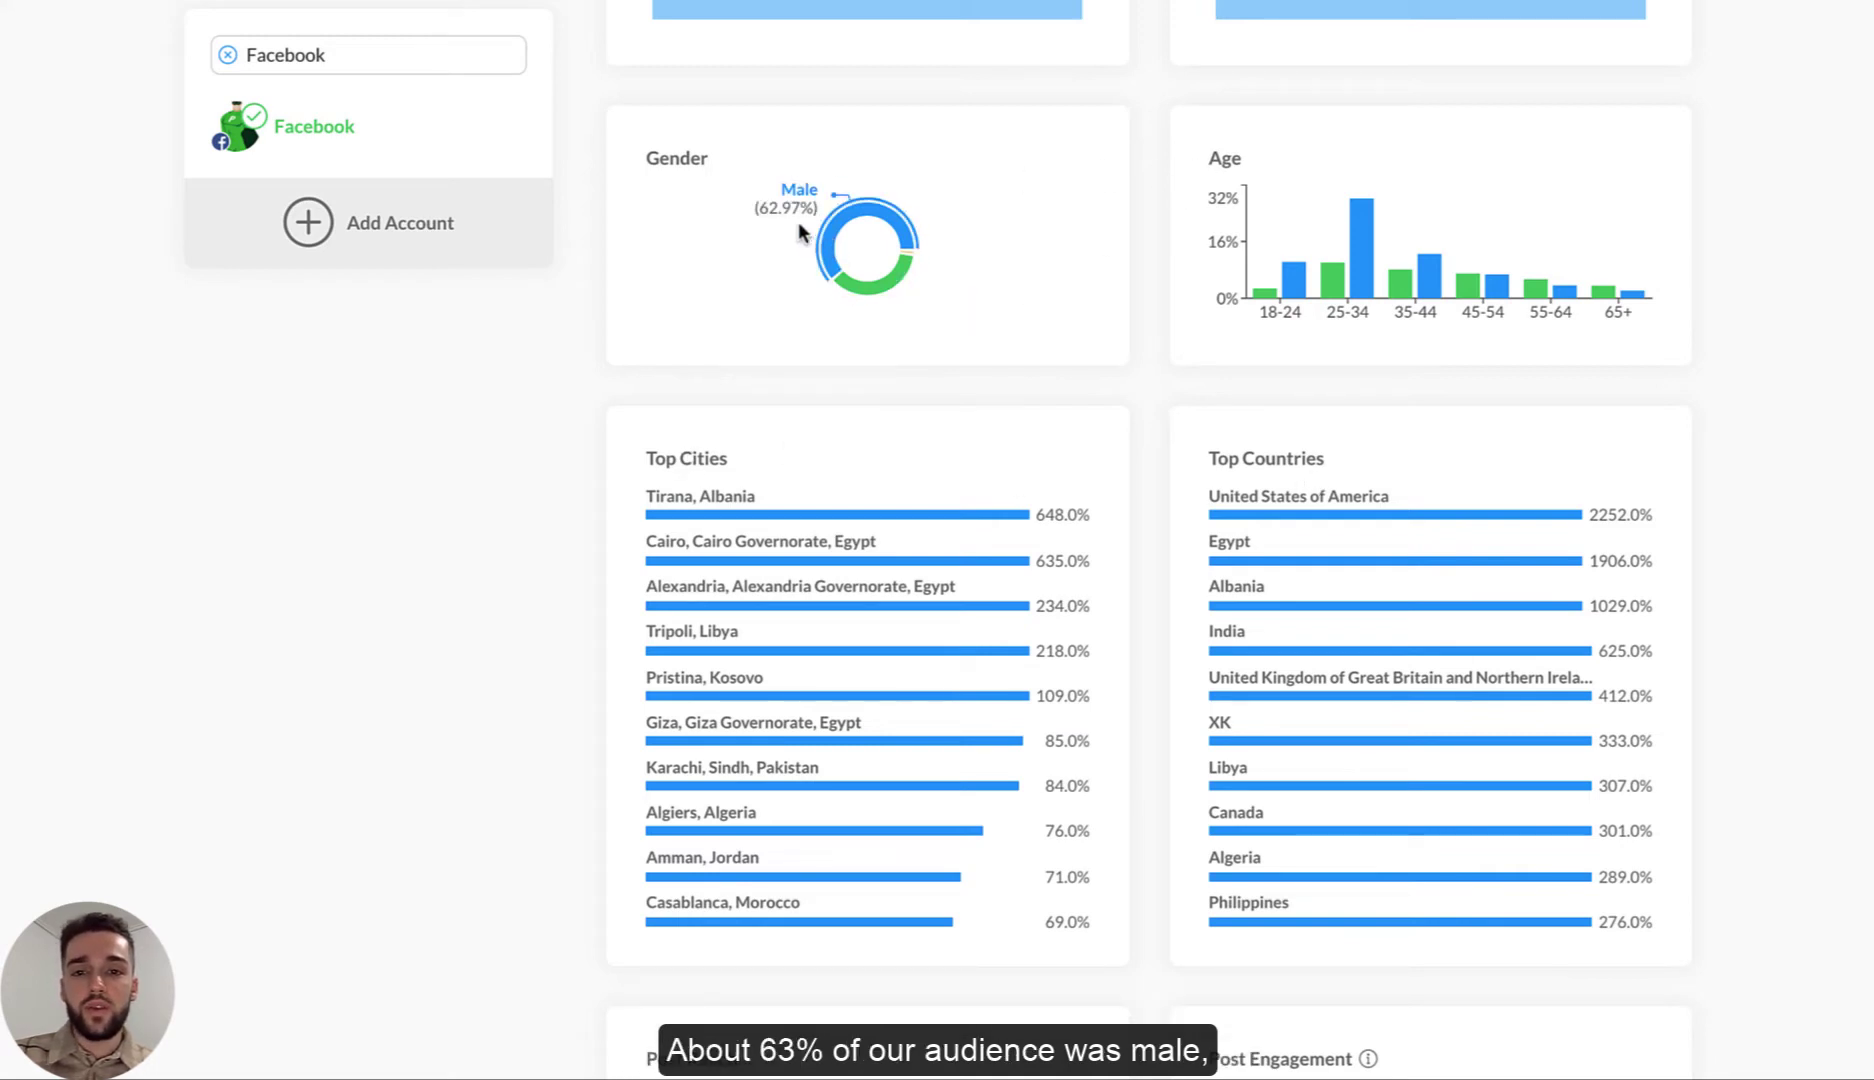
mouse_move(866, 290)
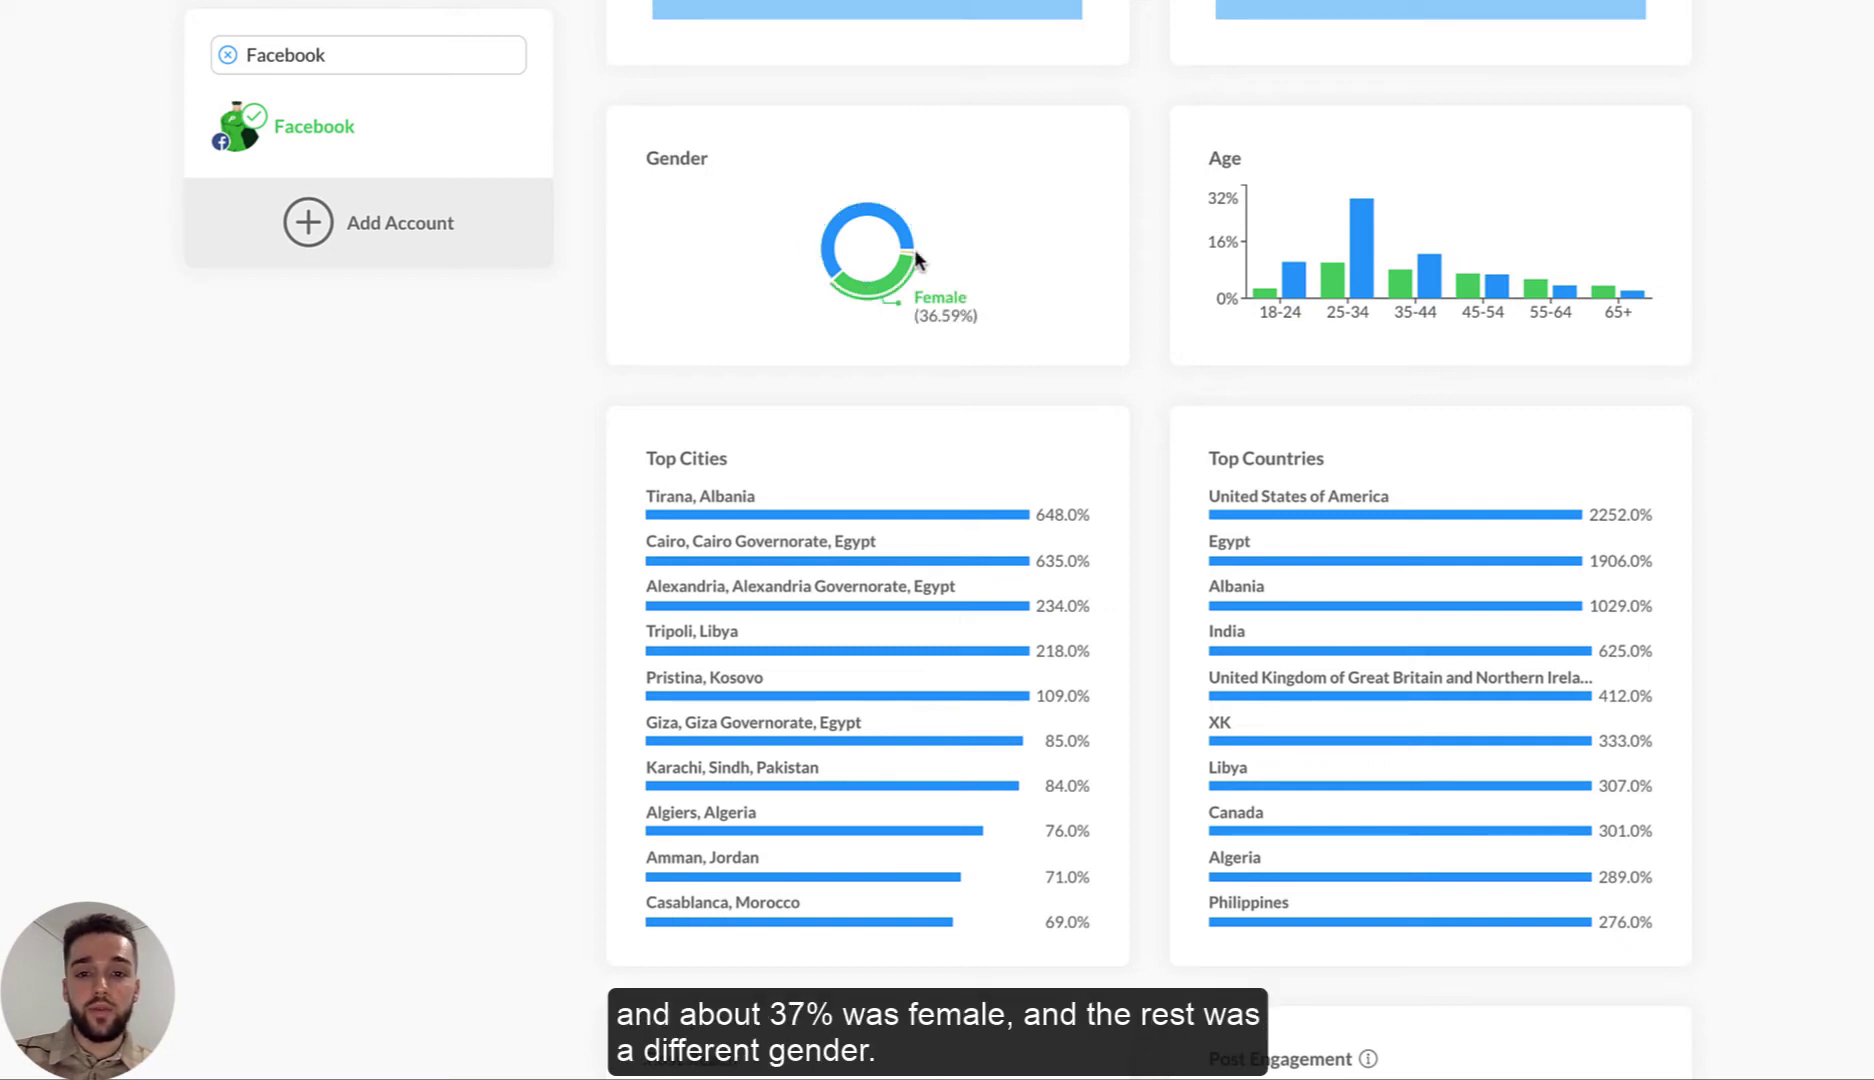
mouse_move(906, 256)
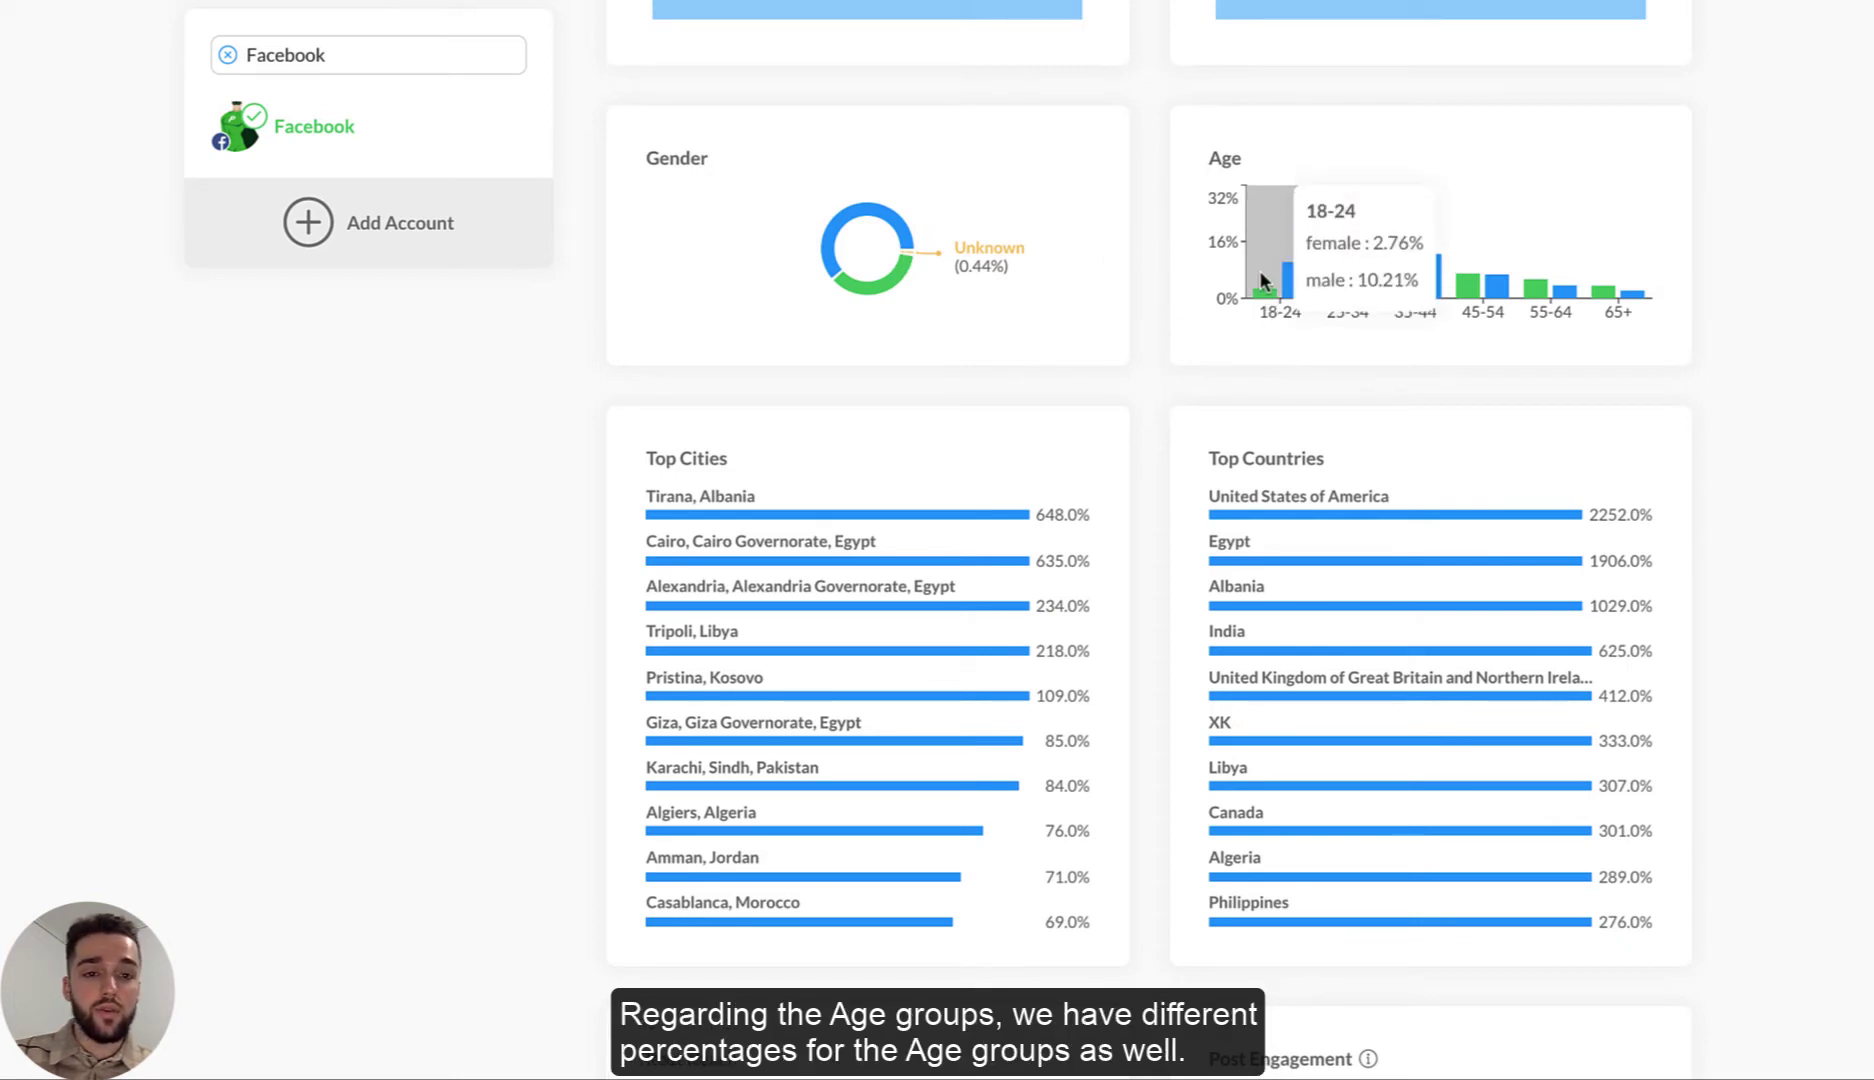
mouse_move(1367, 260)
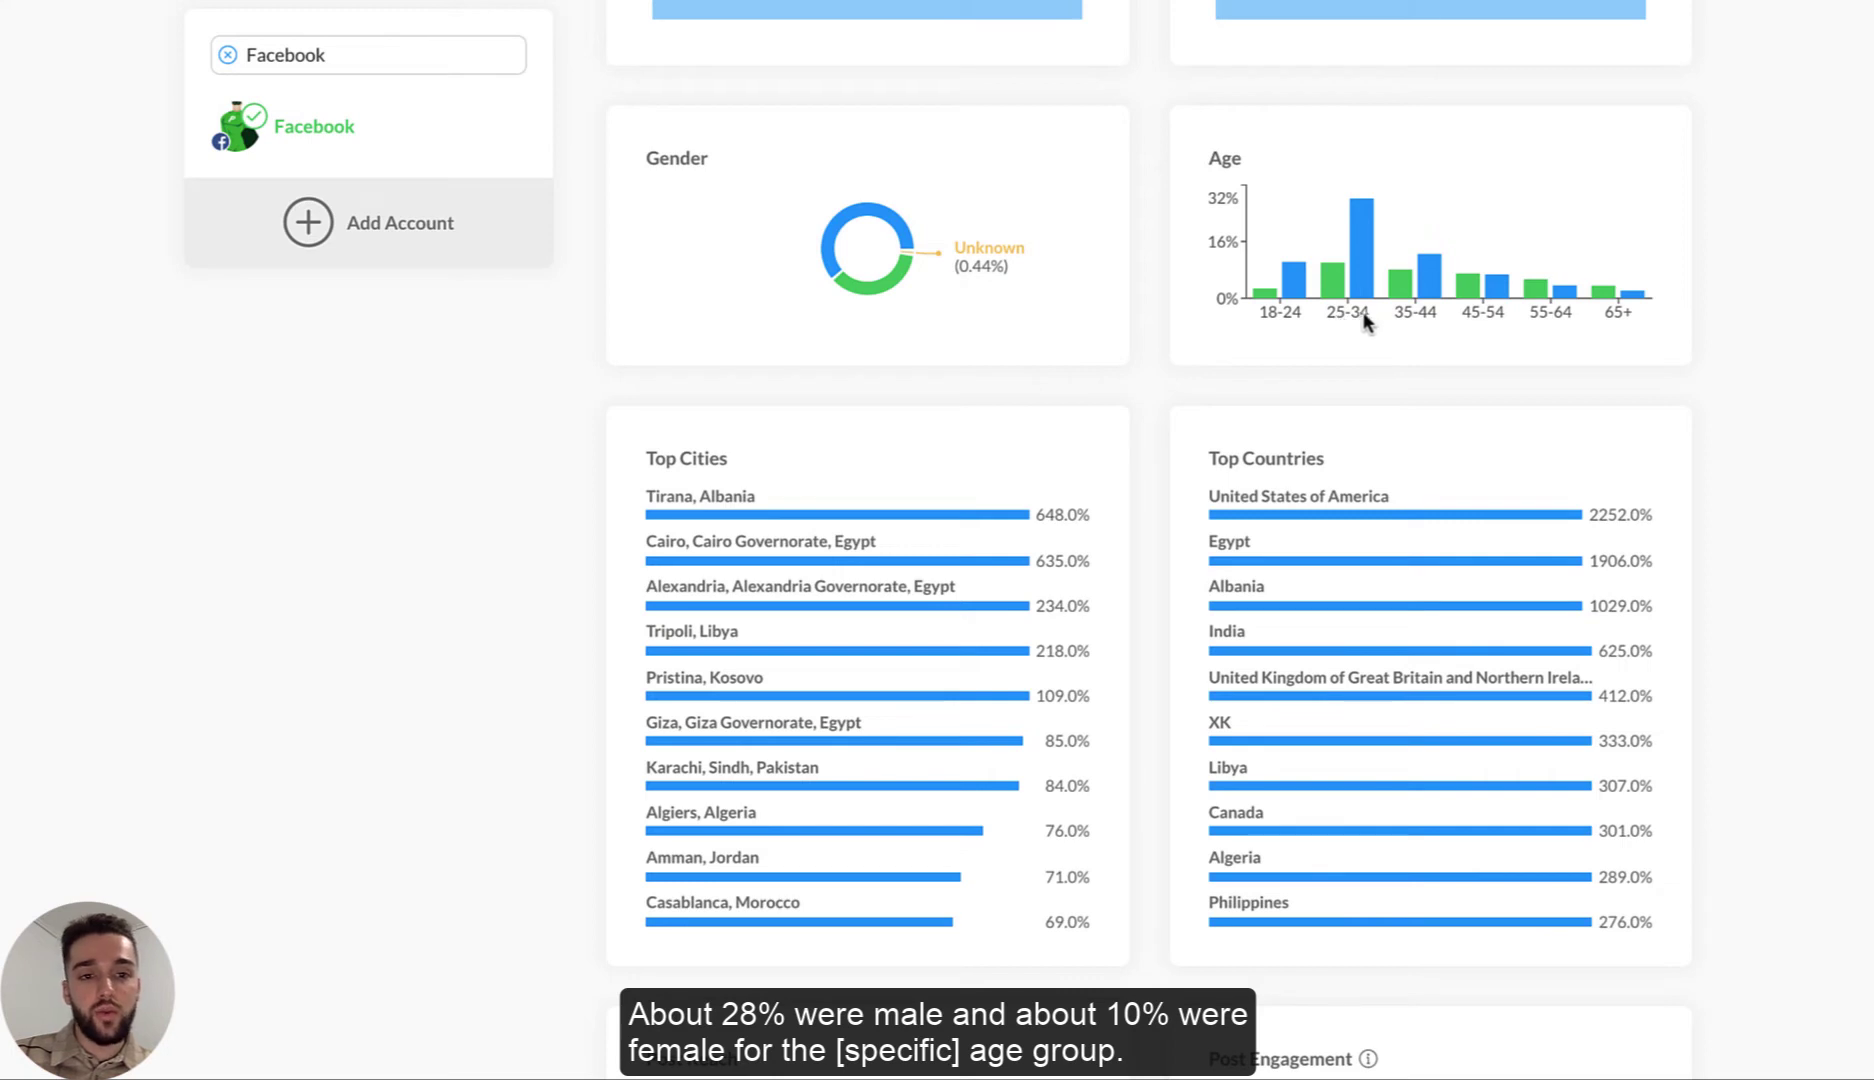
scroll(1608, 355, "up", 1)
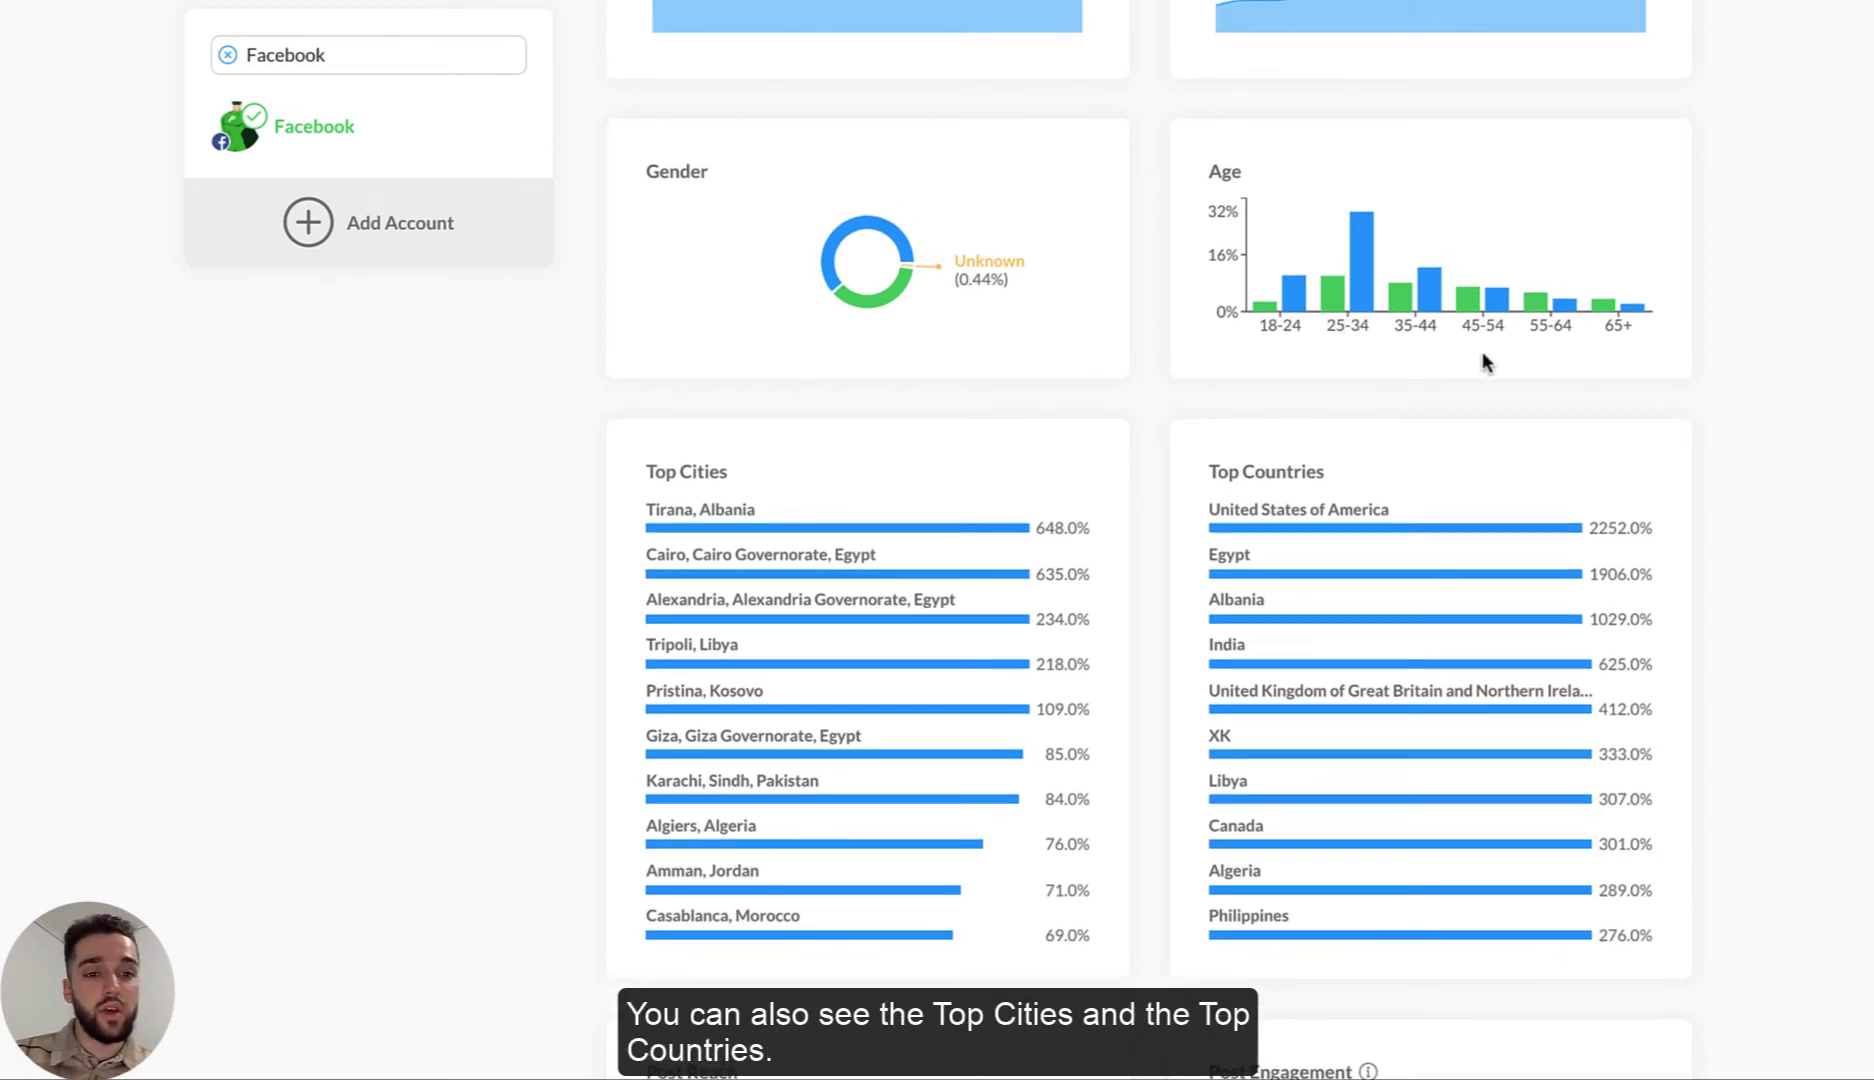
scroll(1143, 392, "down", 3)
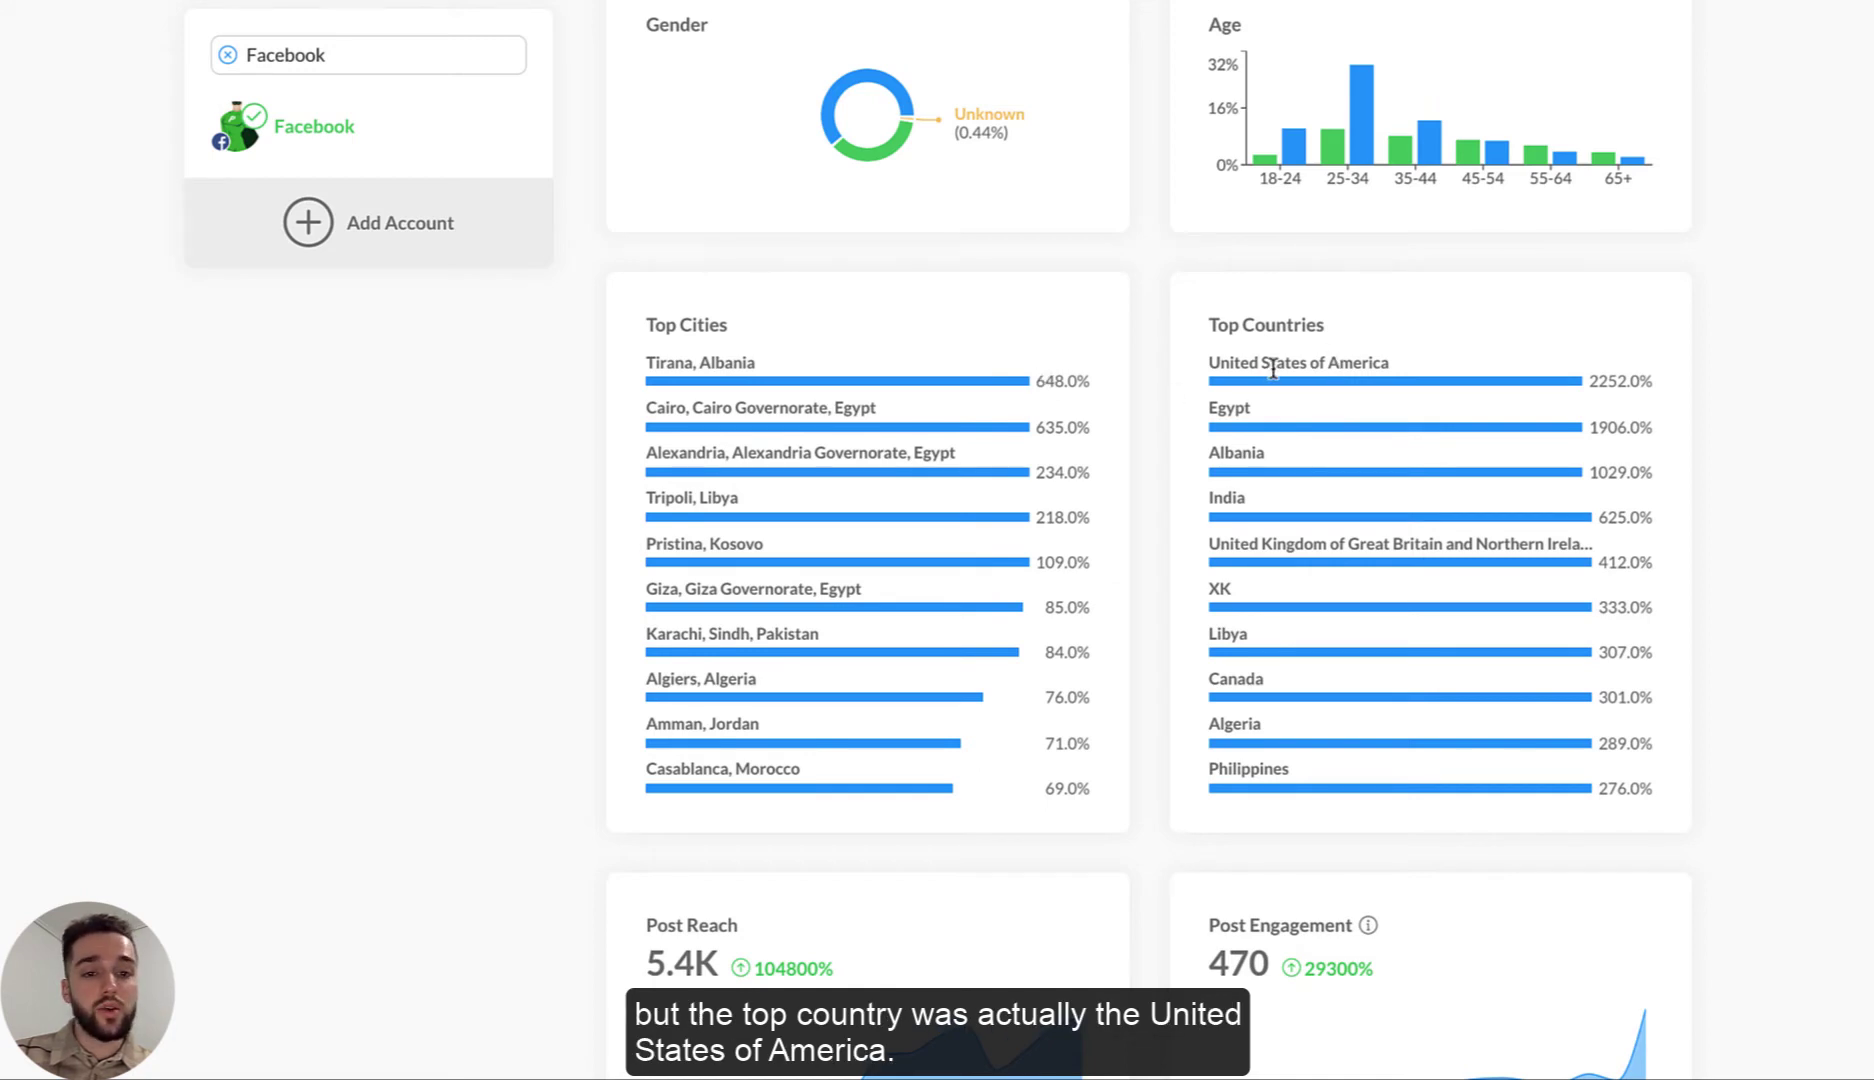
Check the Post Reach (5.4K) and Engagement (470) cards, then scroll to Video Views and Link Clicks
scroll(1142, 365, "down", 4)
mouse_move(1057, 652)
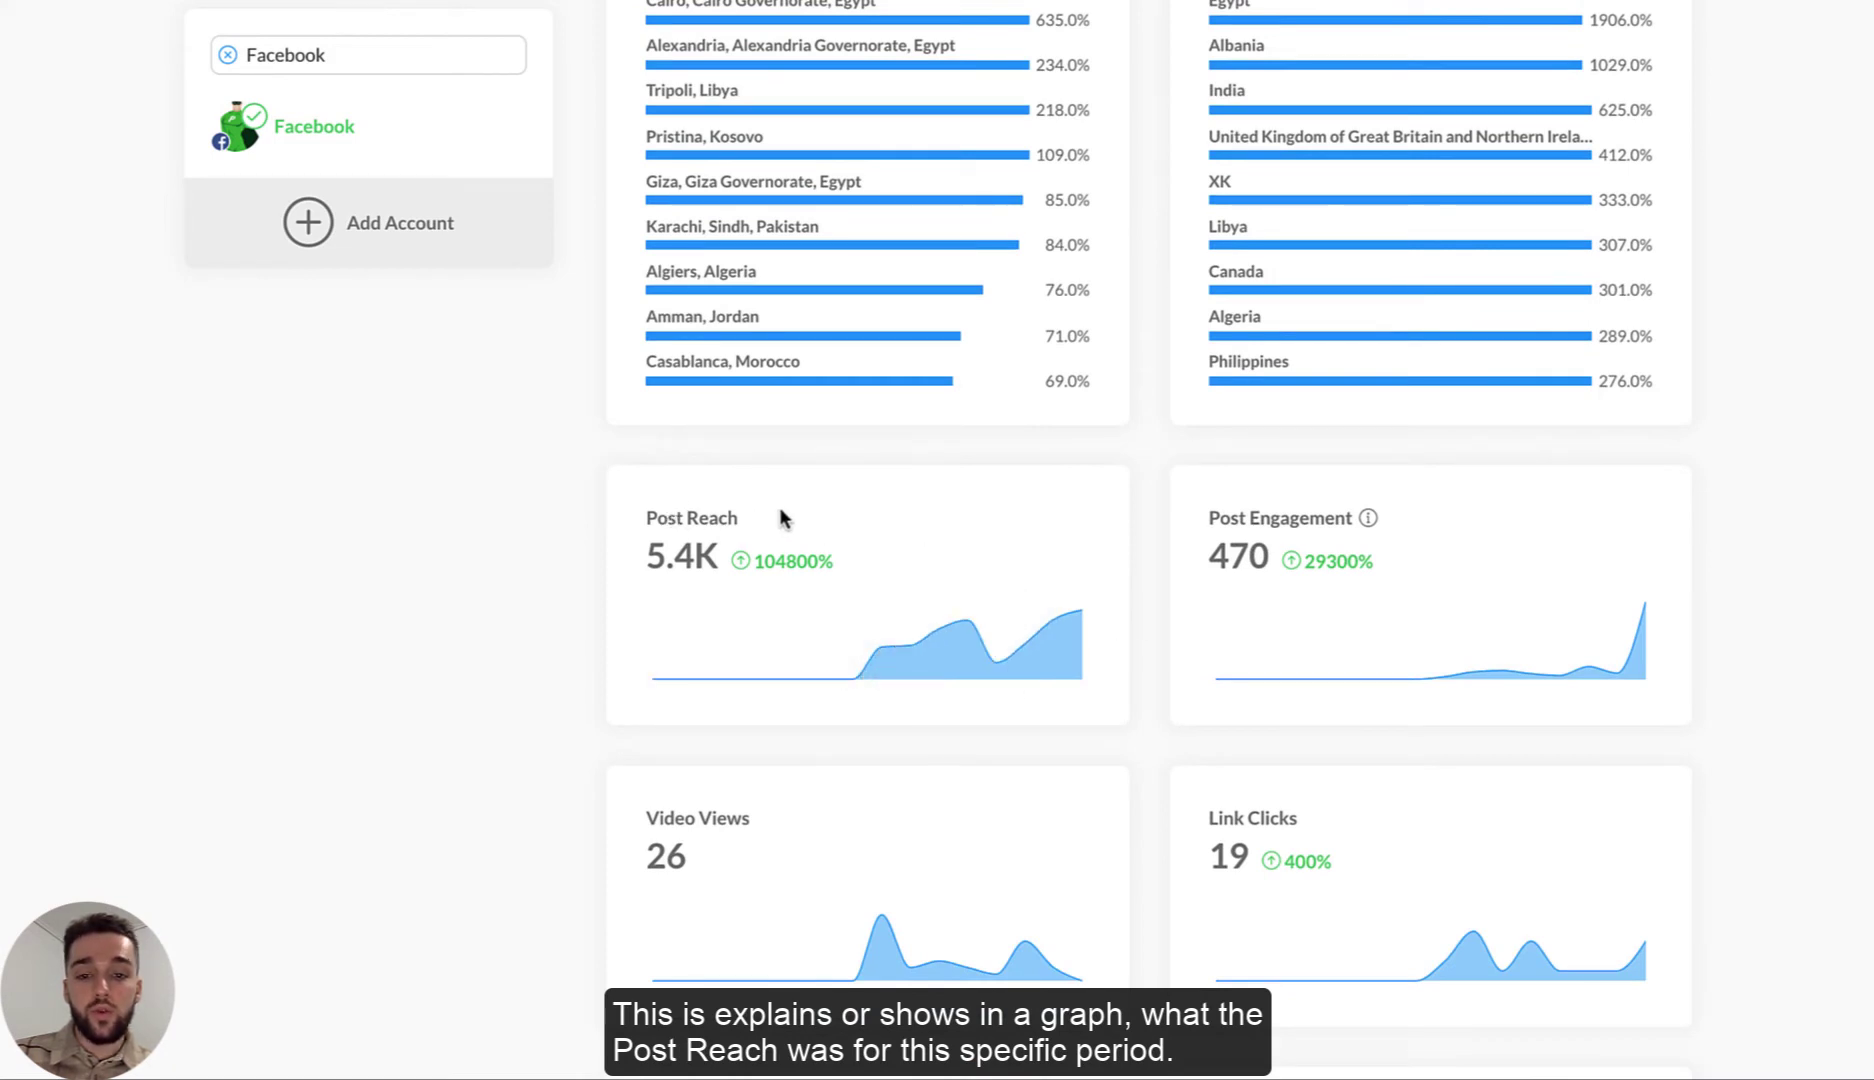
mouse_move(836, 634)
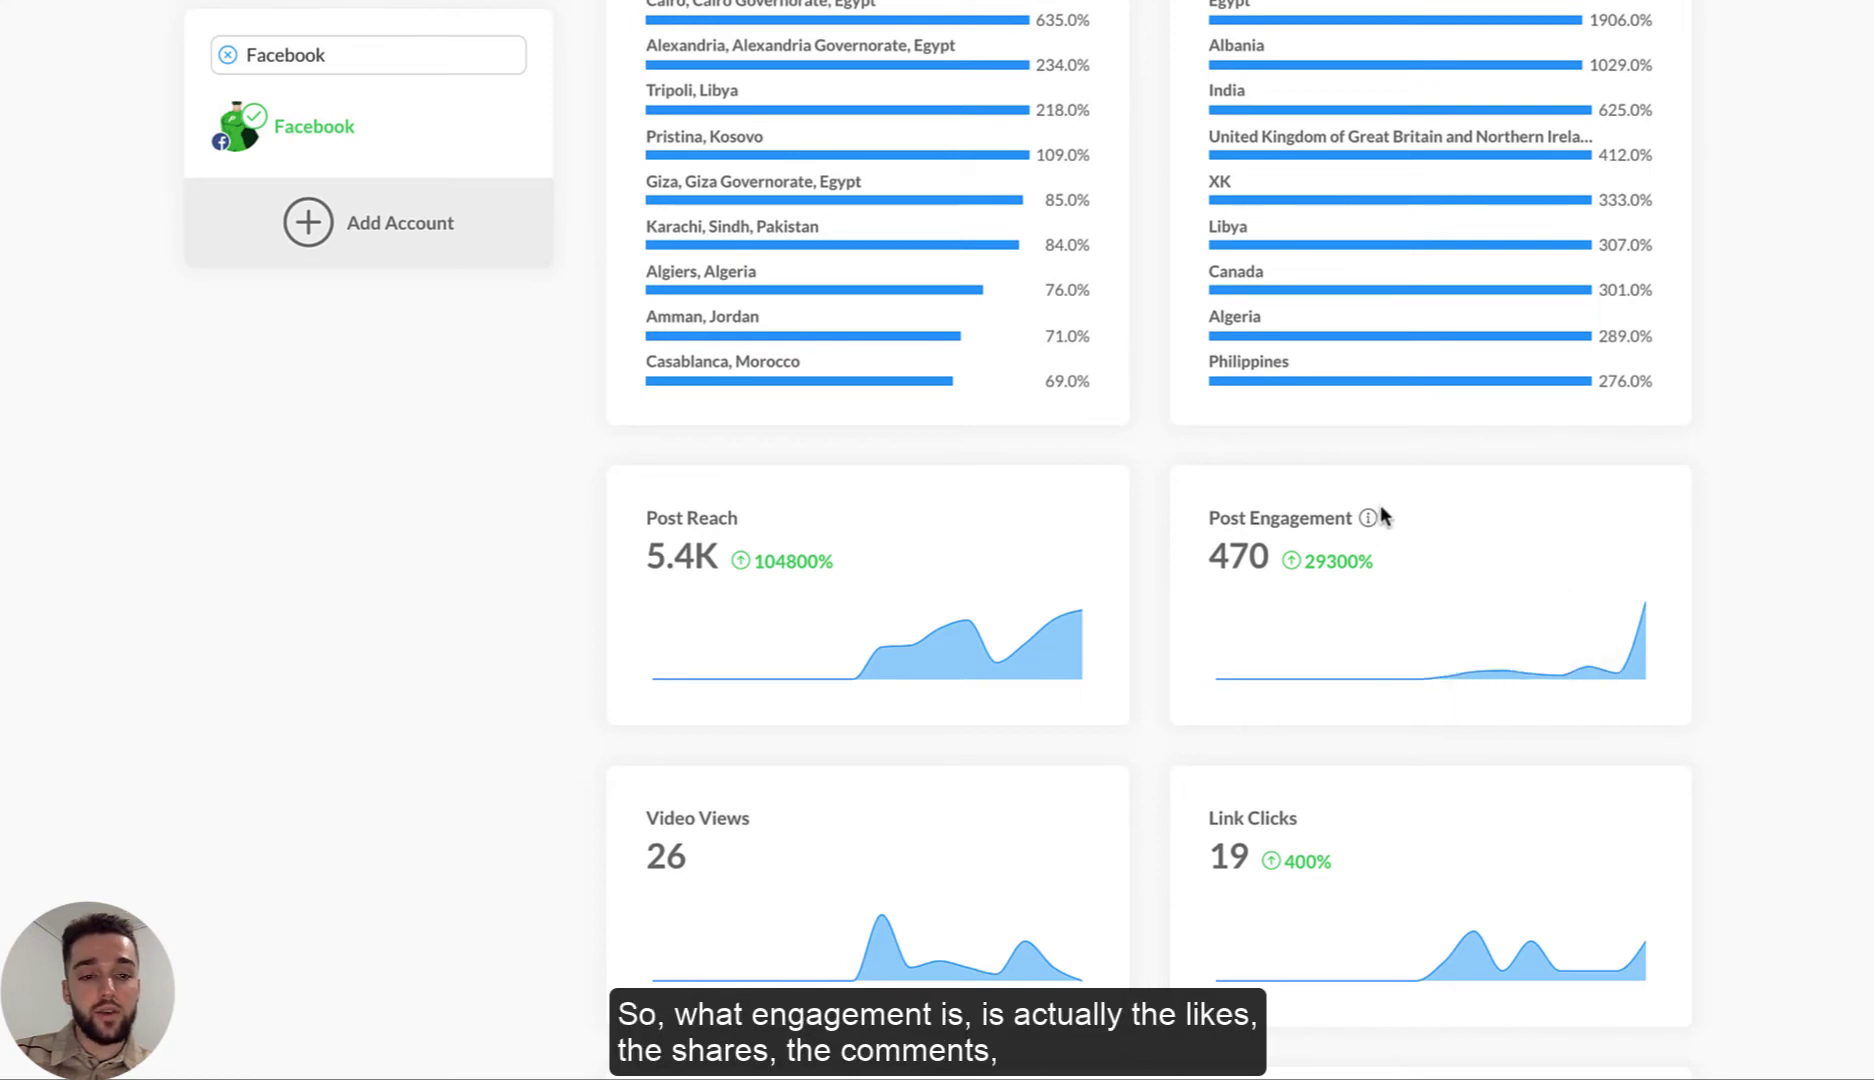
mouse_move(1366, 519)
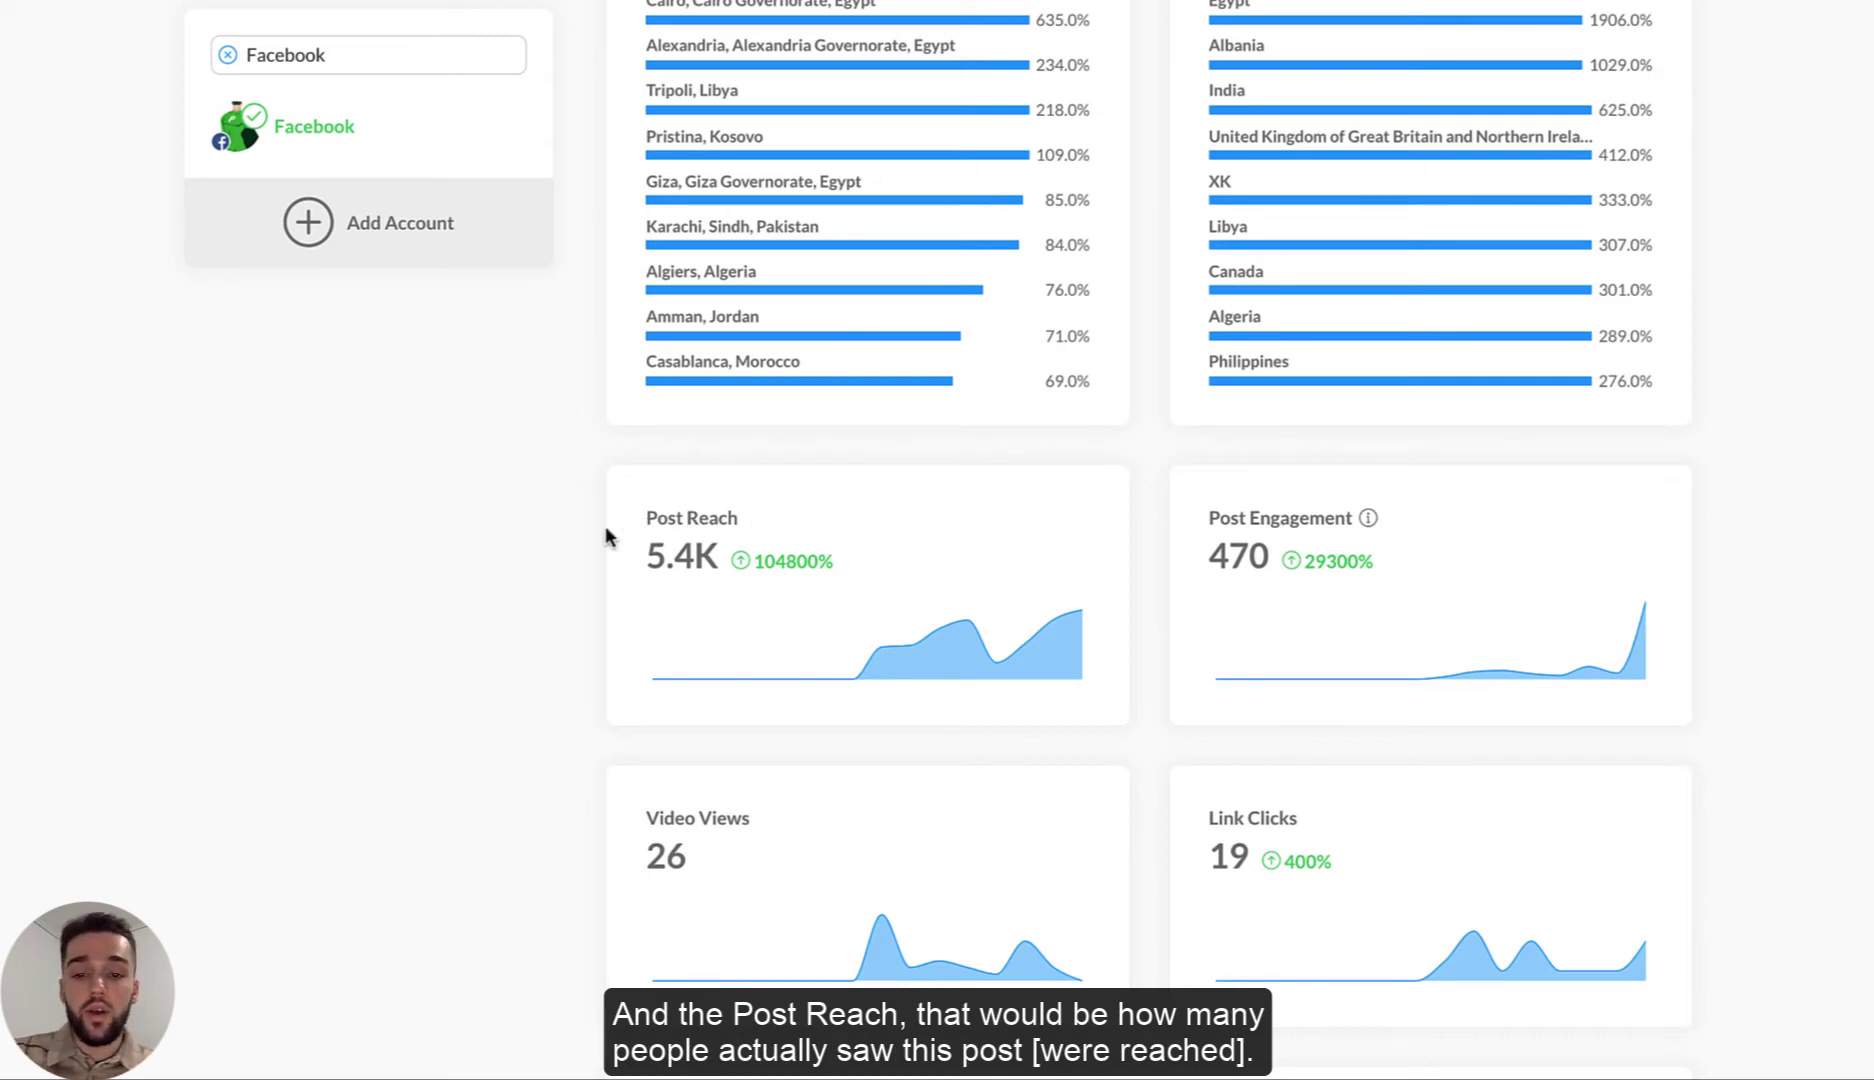
scroll(605, 526, "down", 3)
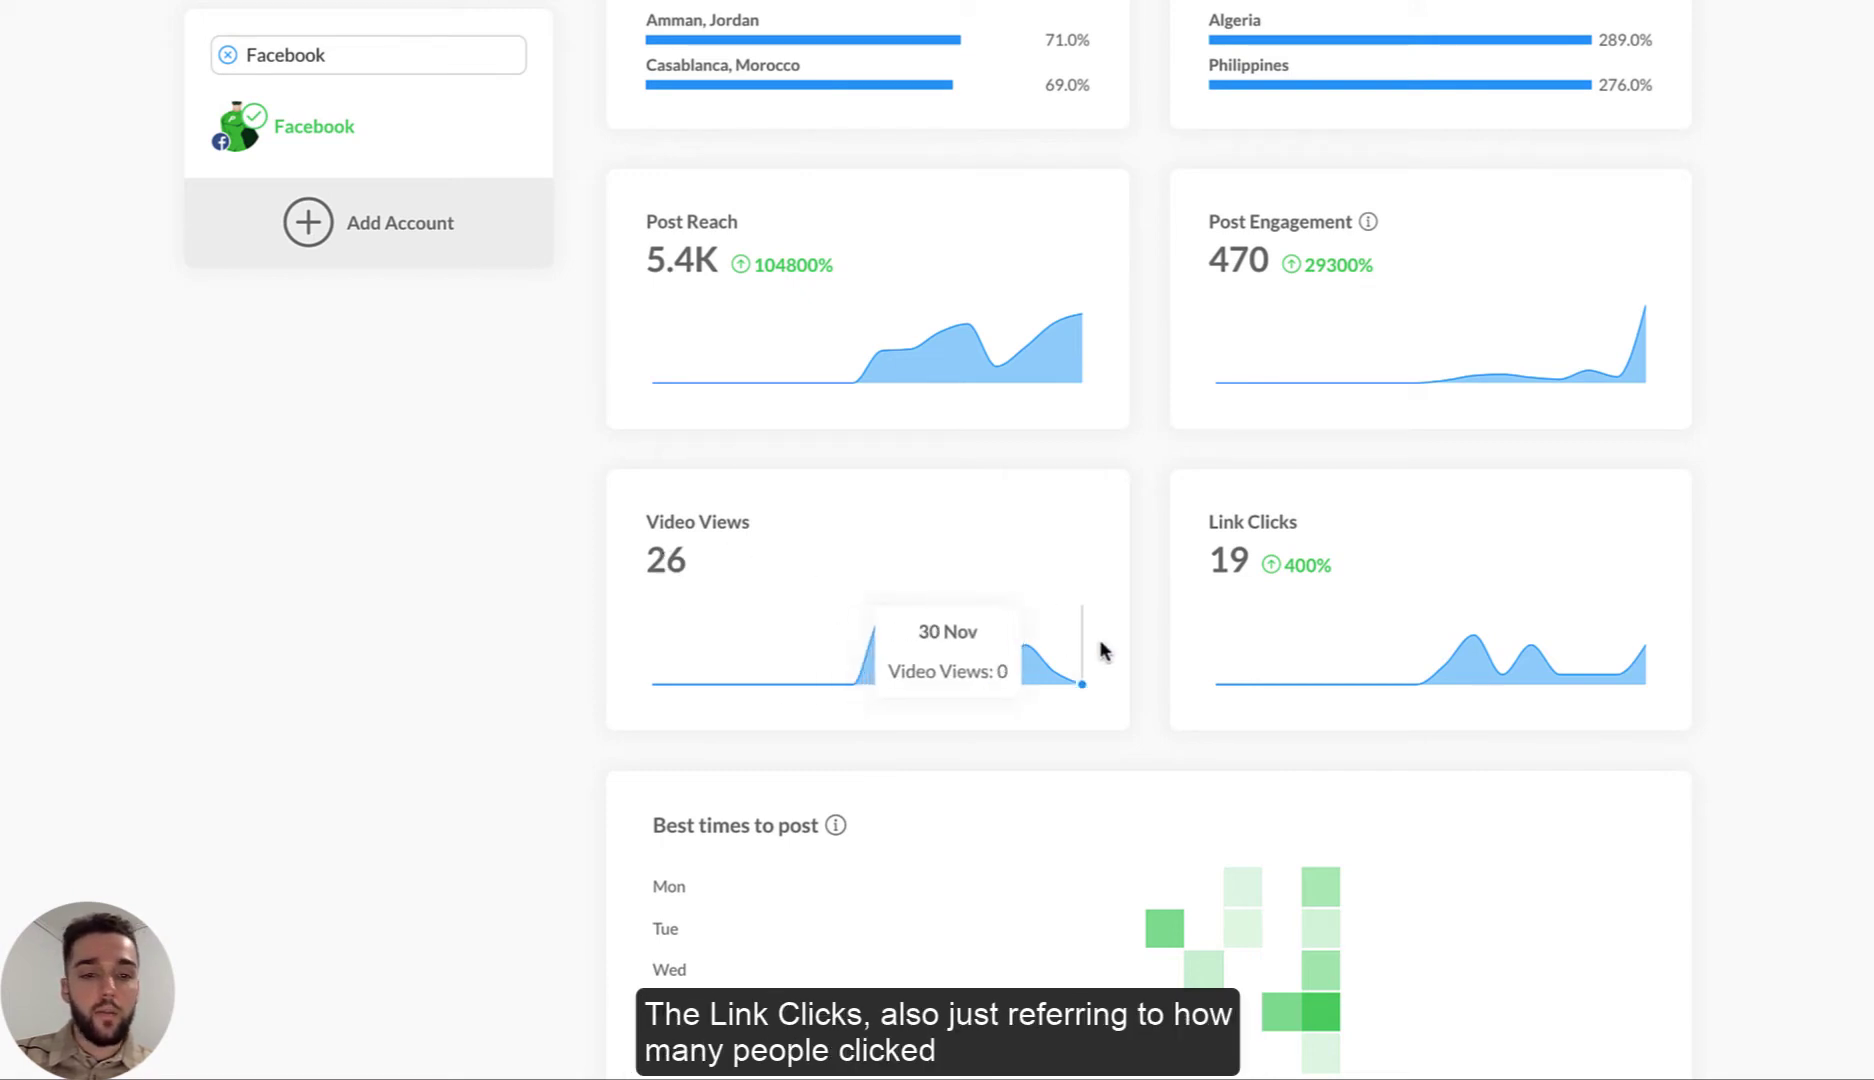
scroll(1356, 564, "down", 1)
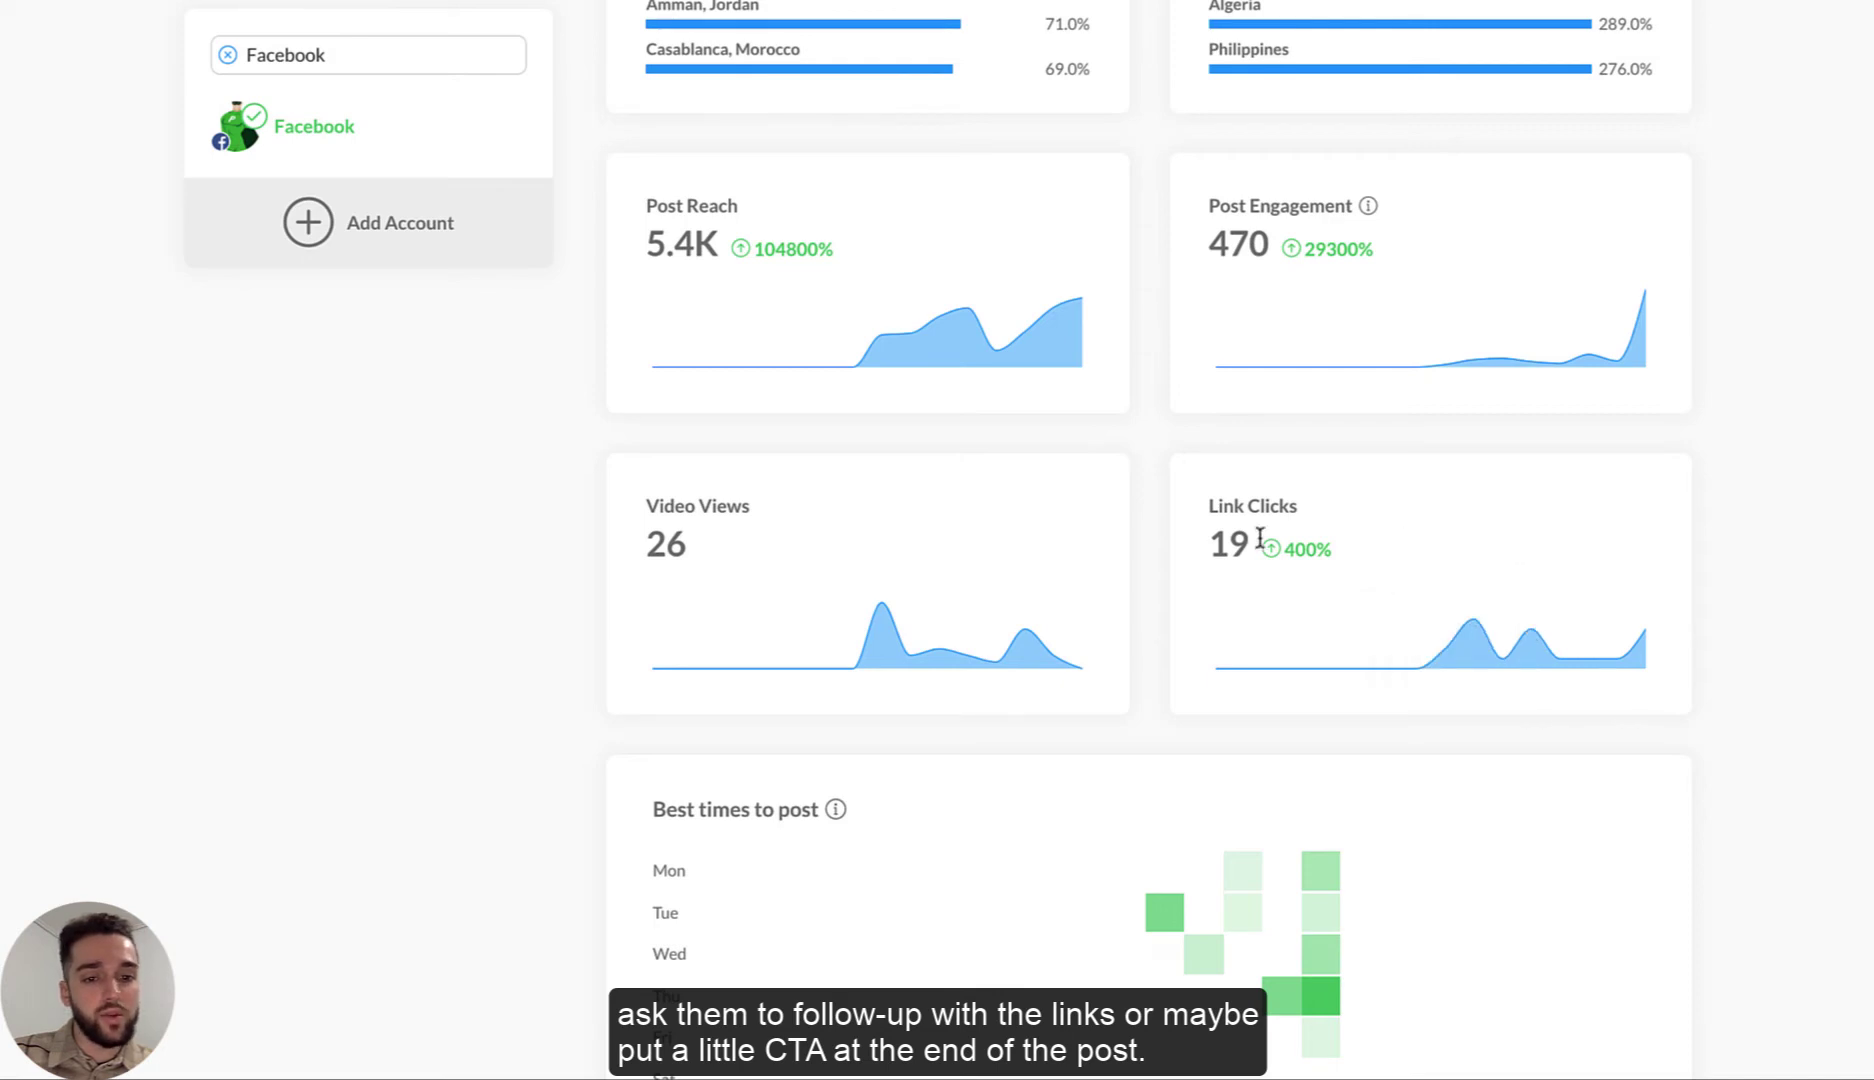
Scroll to the Best times to post heatmap and reveal the Thursday 15:00 Create Post card
scroll(1152, 572, "down", 2)
scroll(1152, 570, "down", 2)
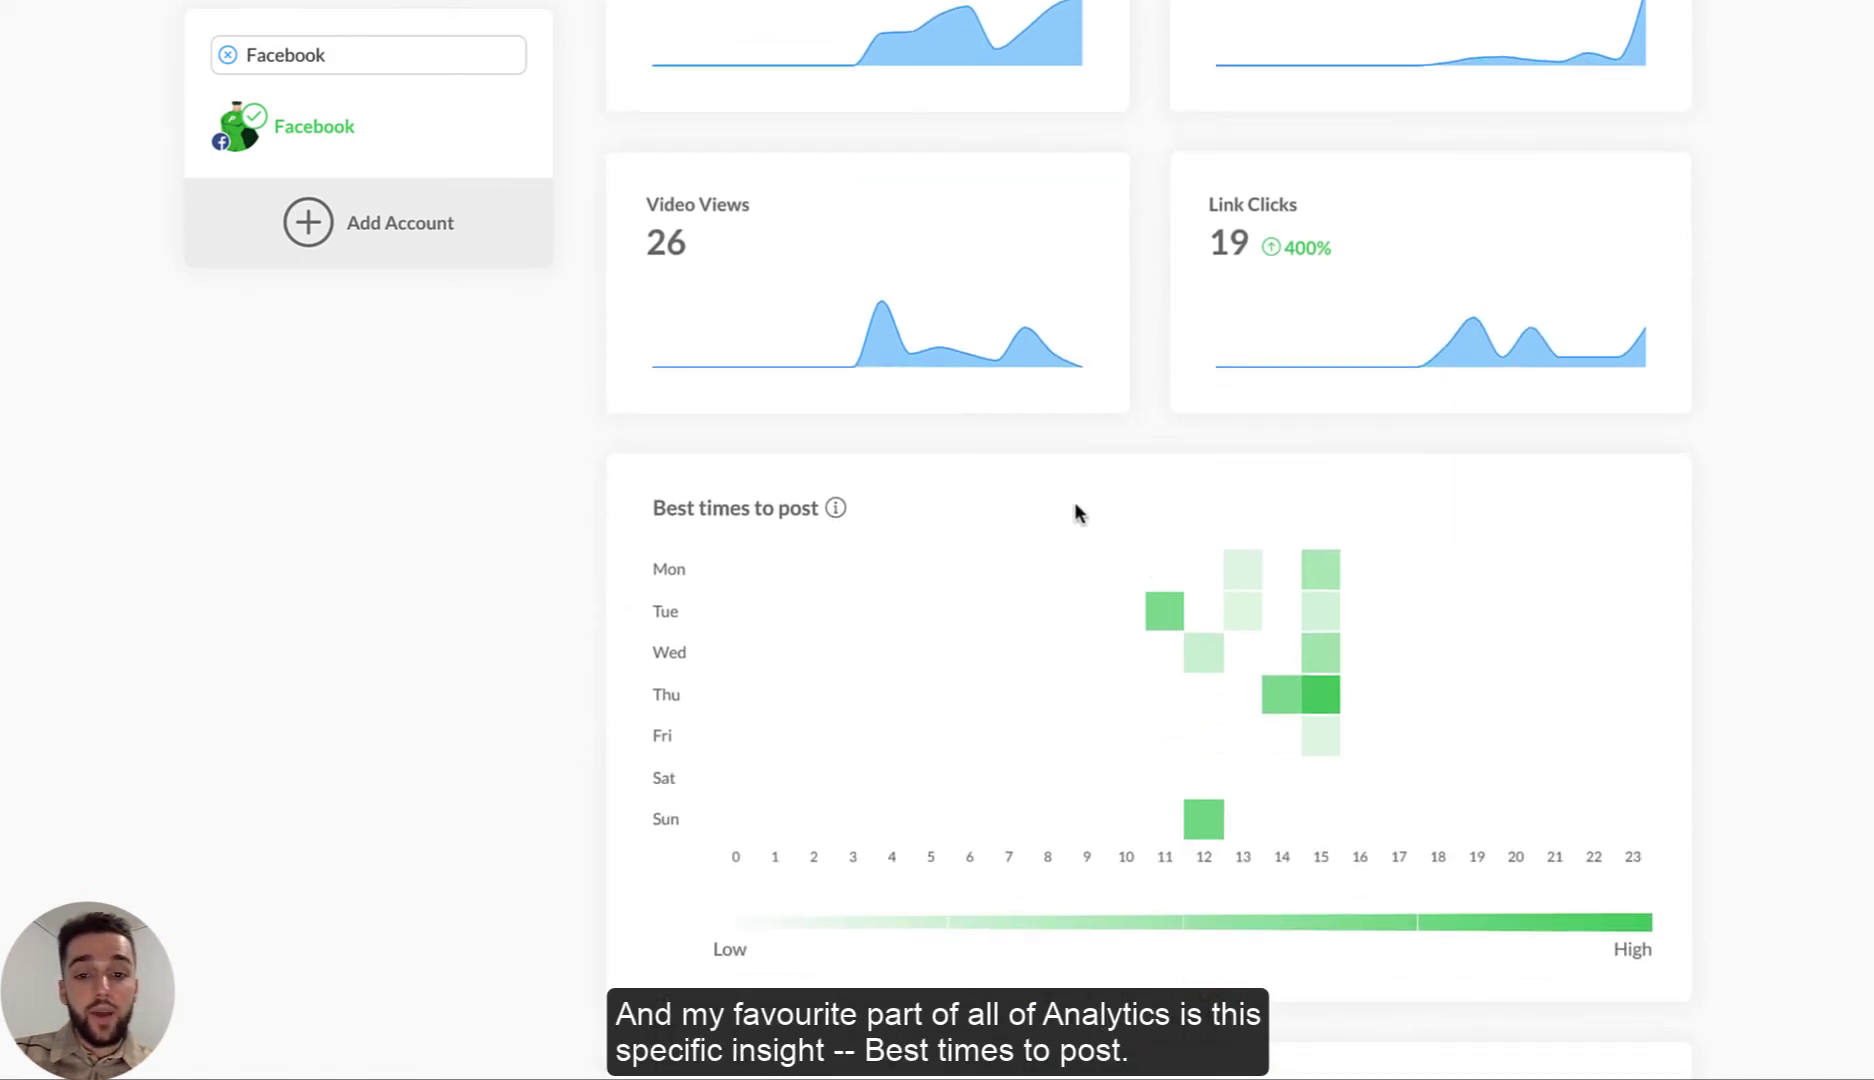
scroll(1075, 511, "down", 1)
scroll(1035, 576, "down", 1)
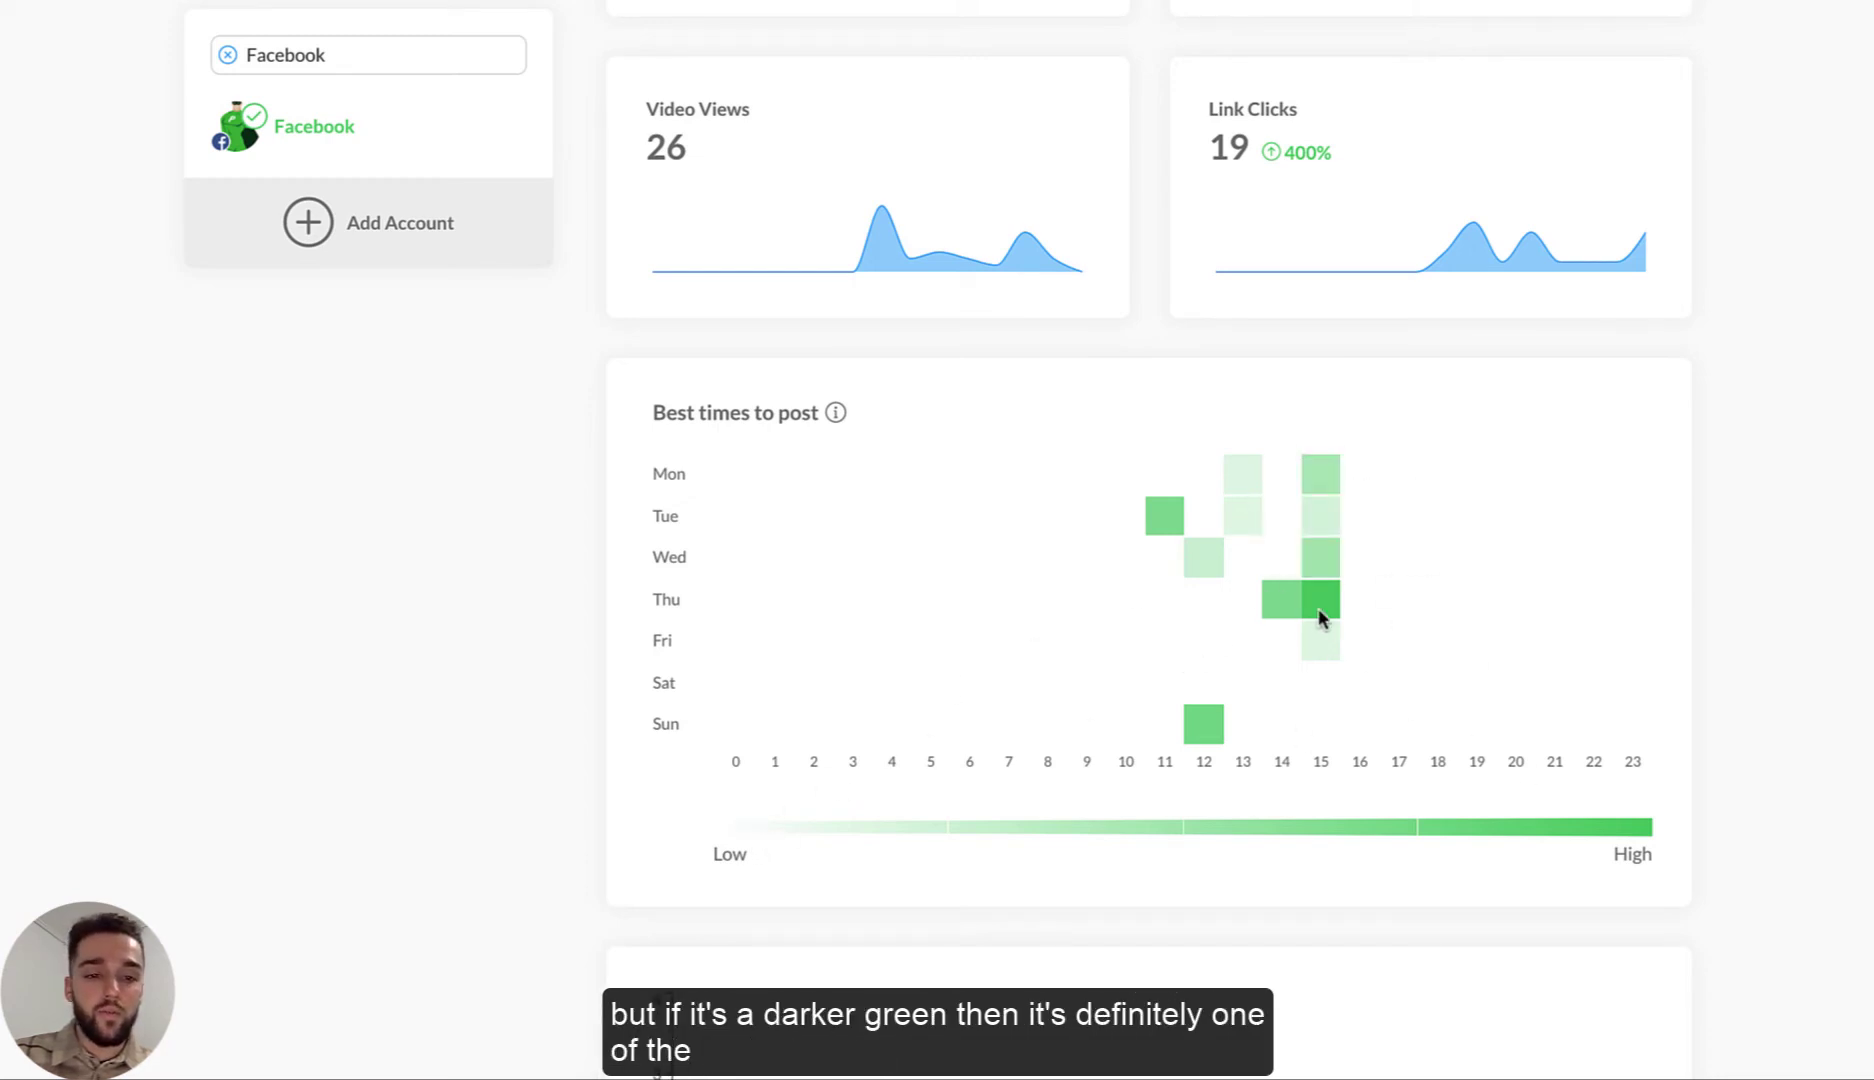
mouse_move(1318, 602)
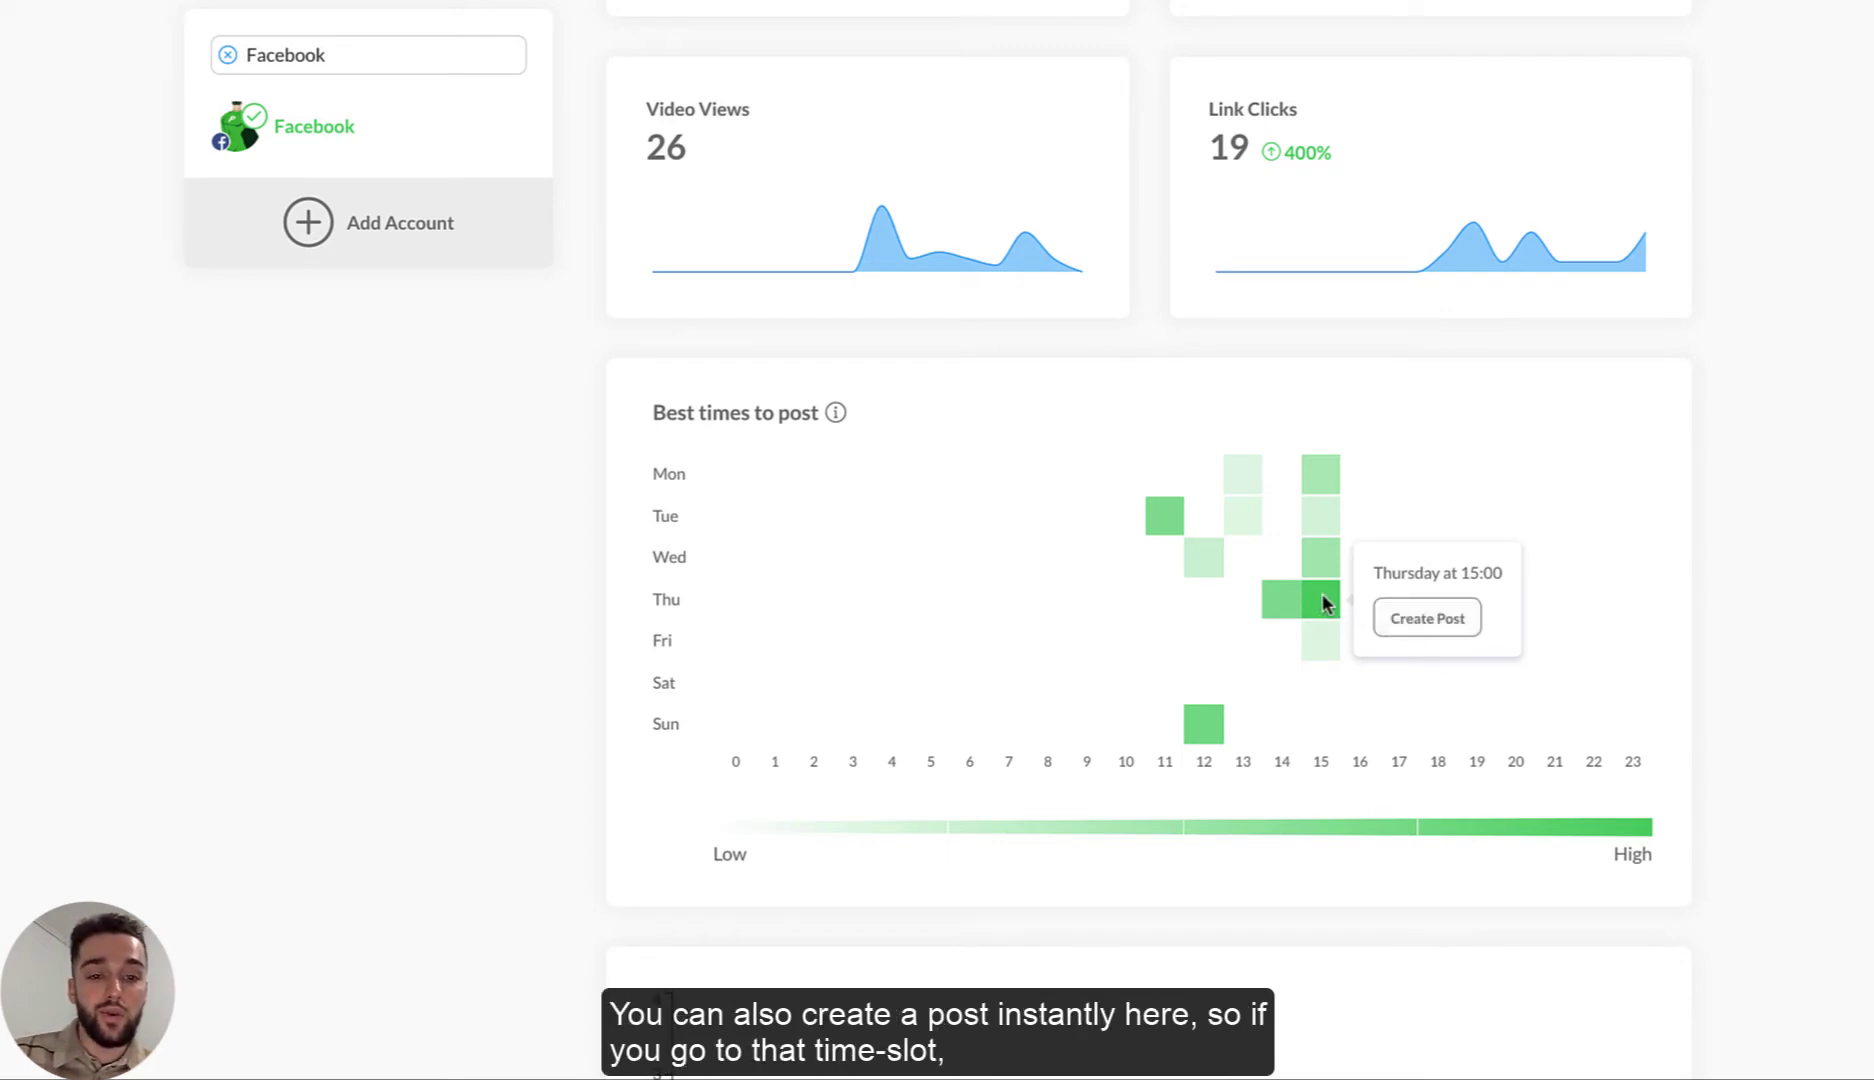
Save a draft 'Definitely a best time to post #create some posts on this time' for Dec 16, 15:00
left_click(1432, 621)
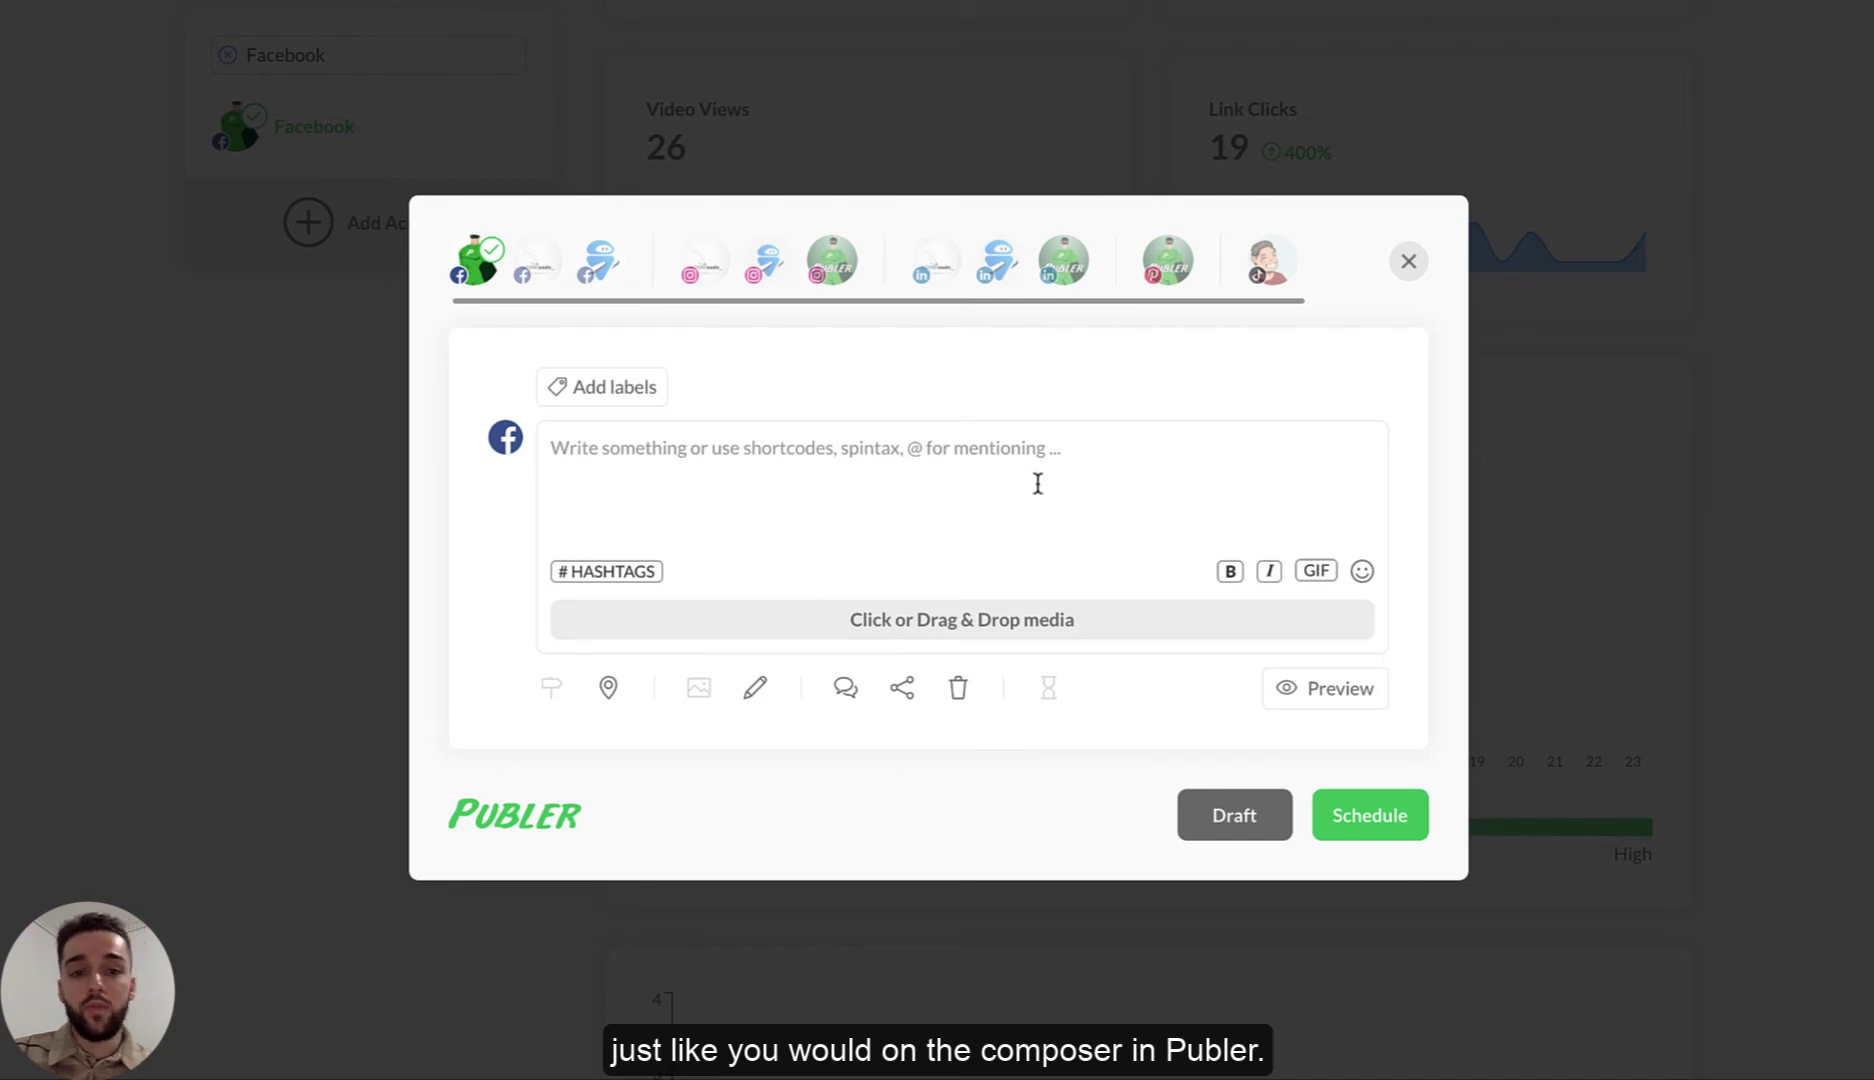
left_click(1000, 479)
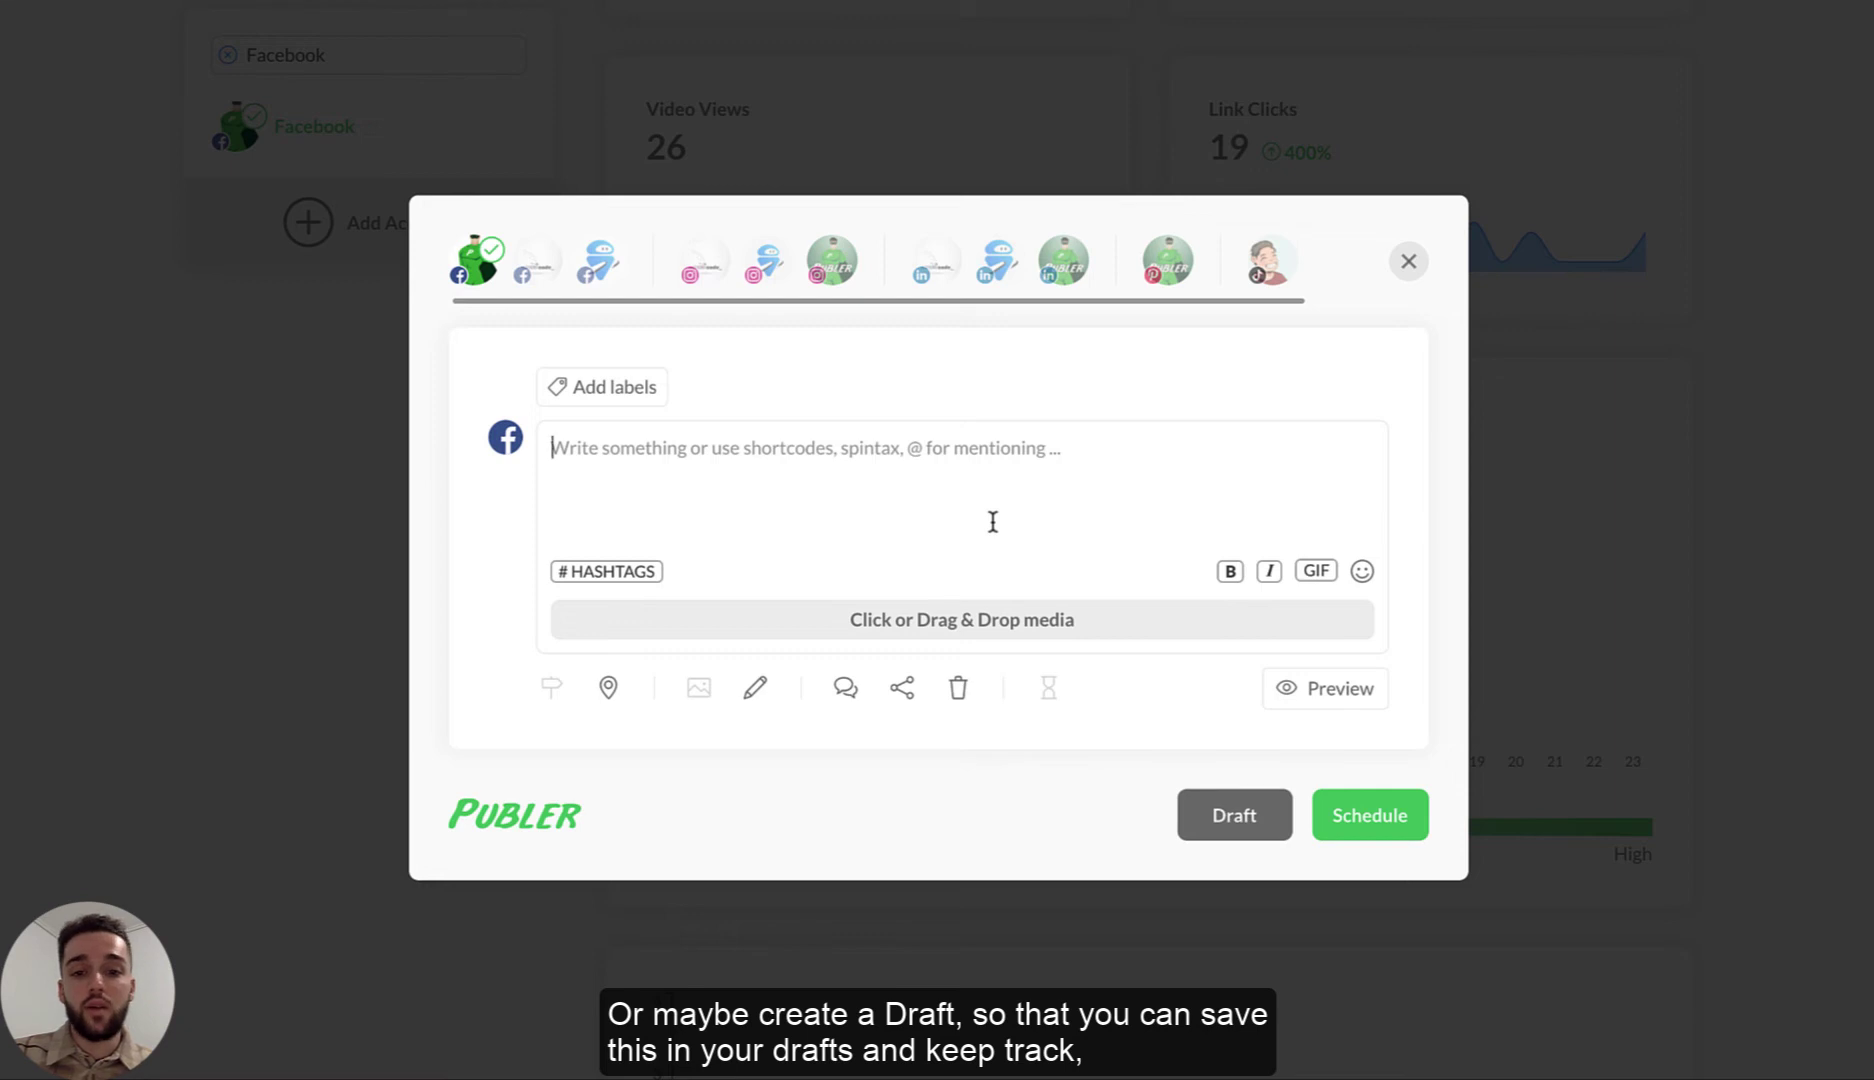
type("Definitely a best ti")
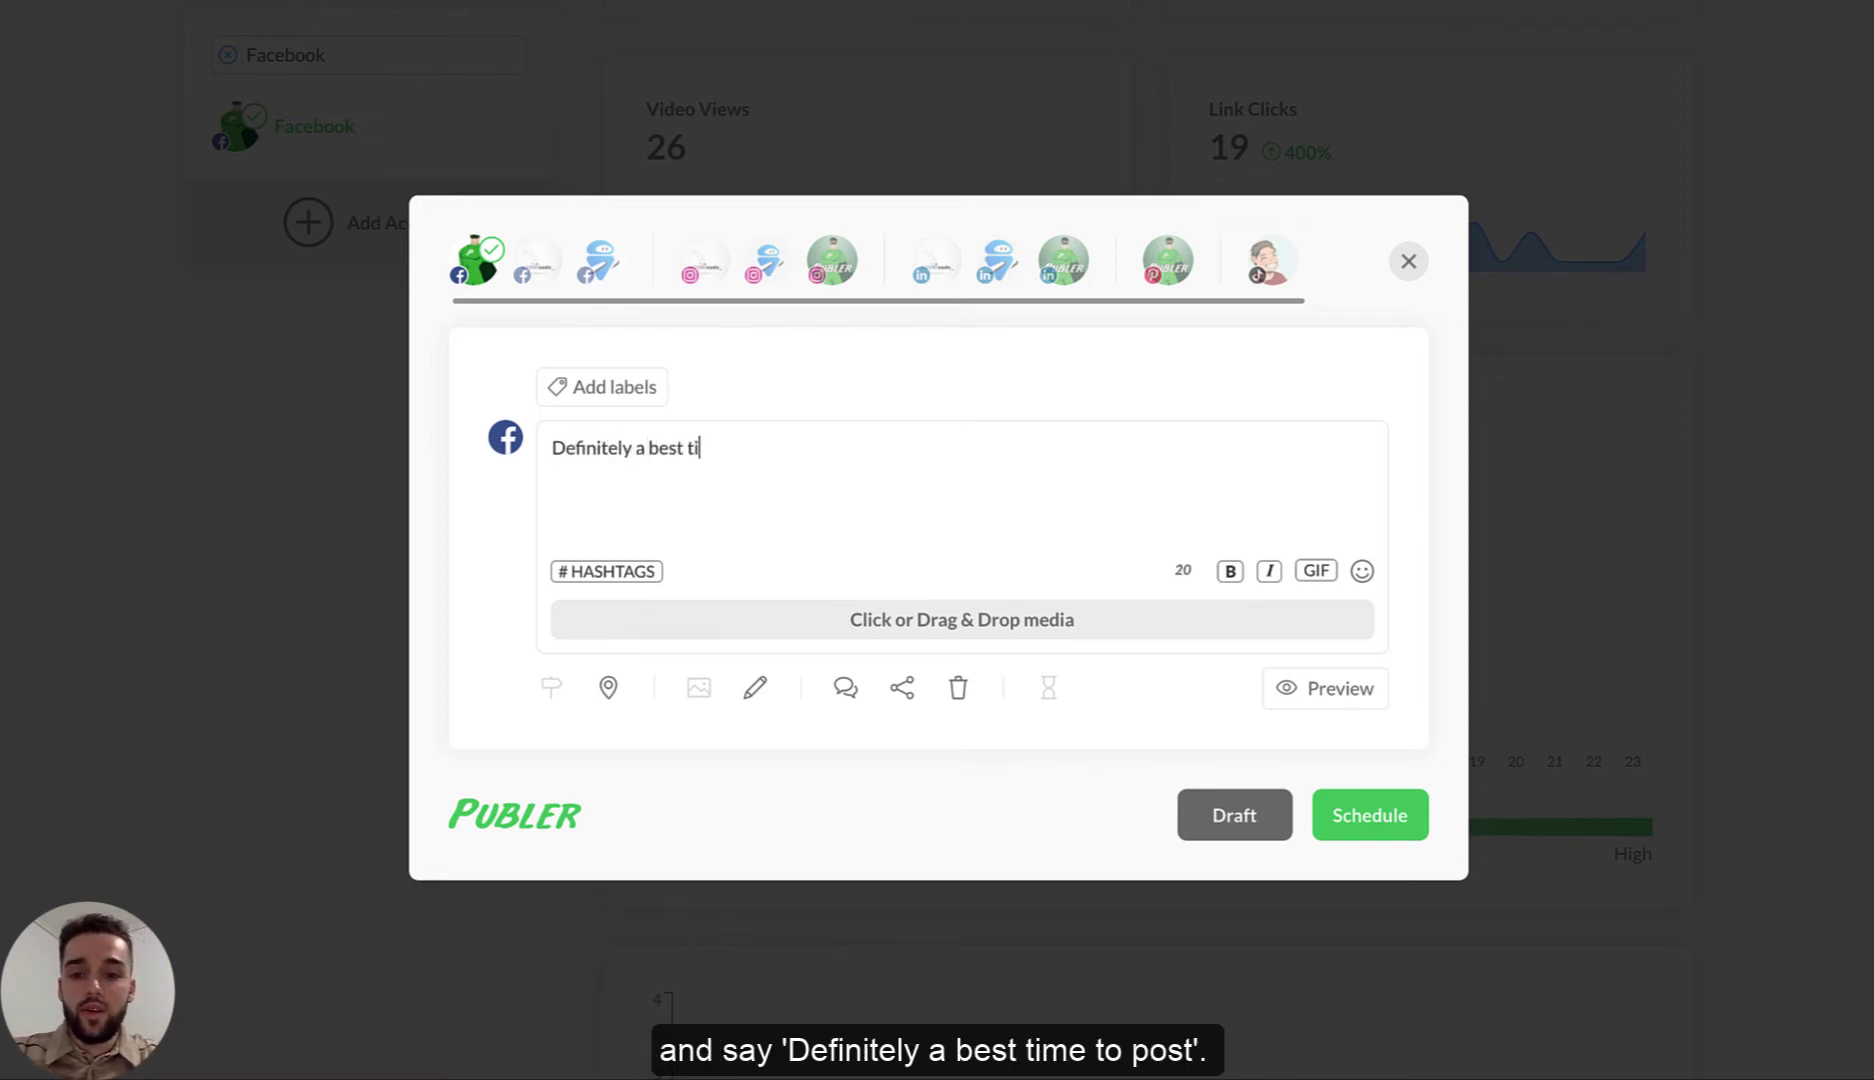
type("me to post #")
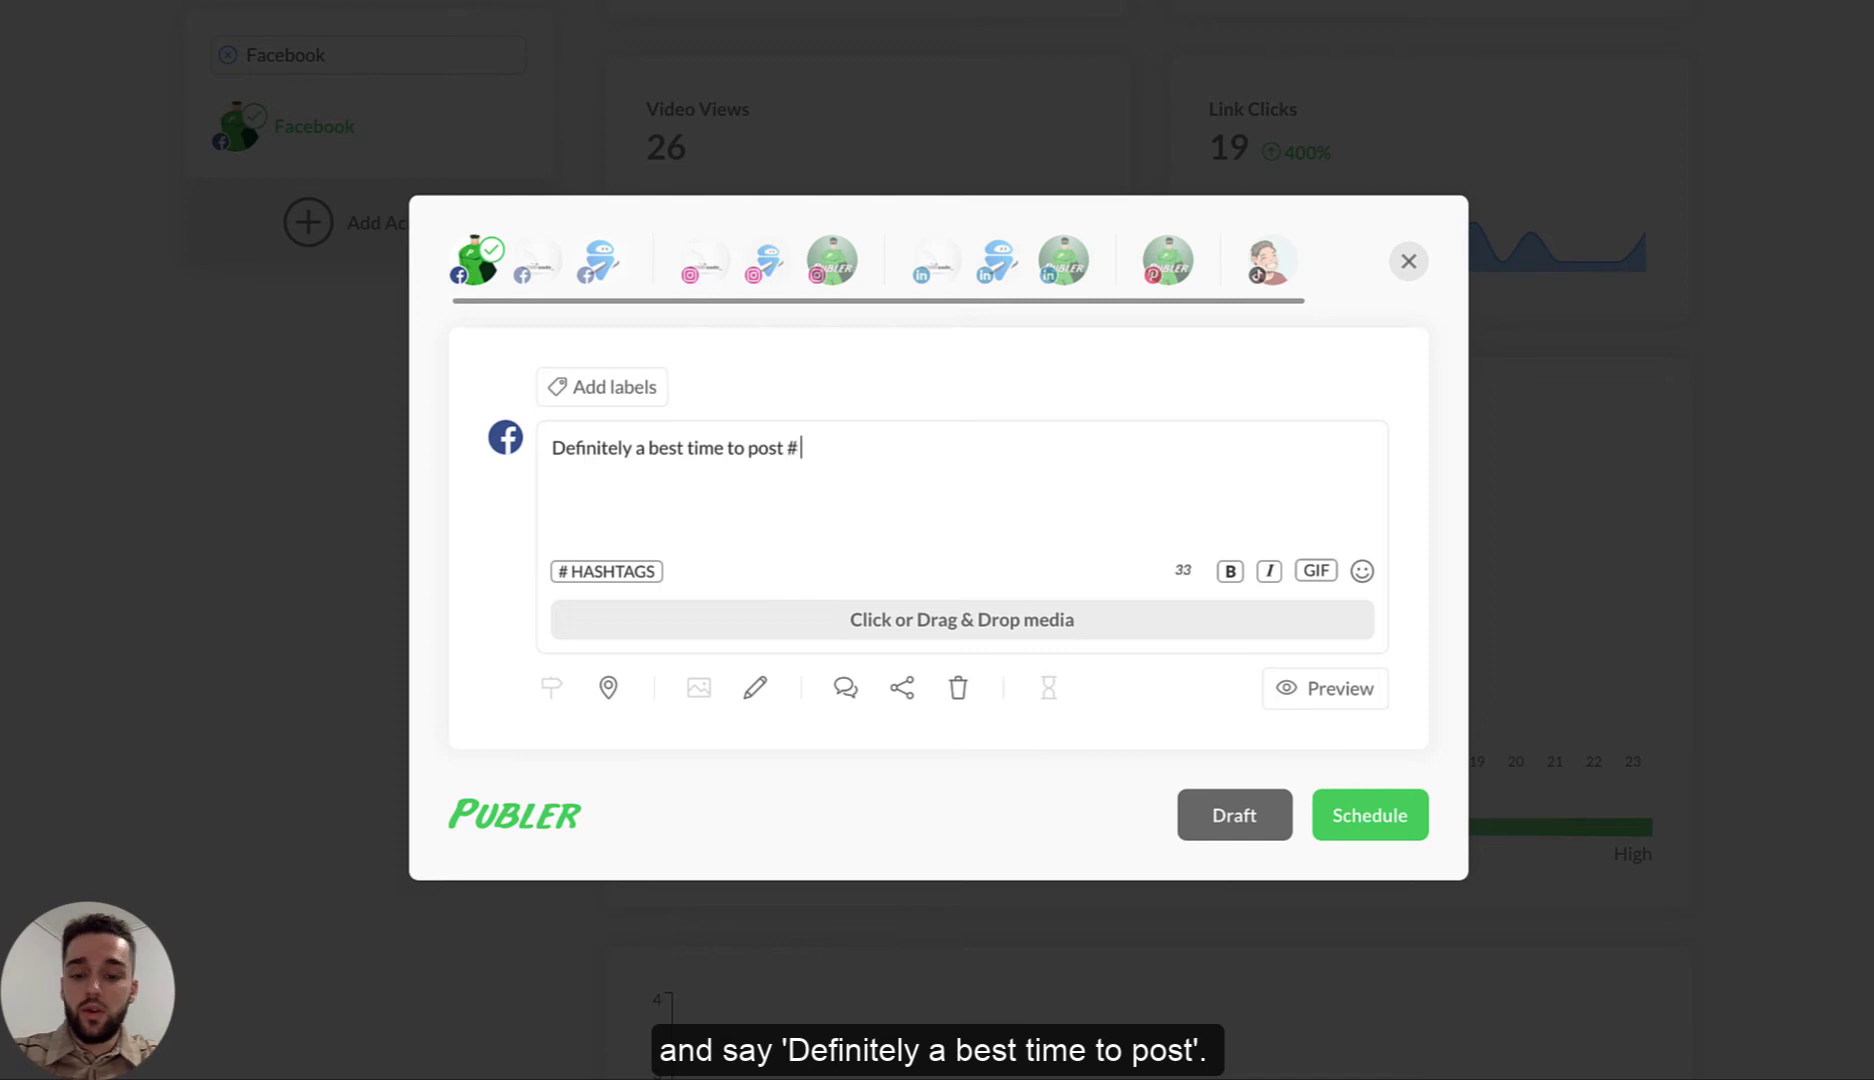
type("create some")
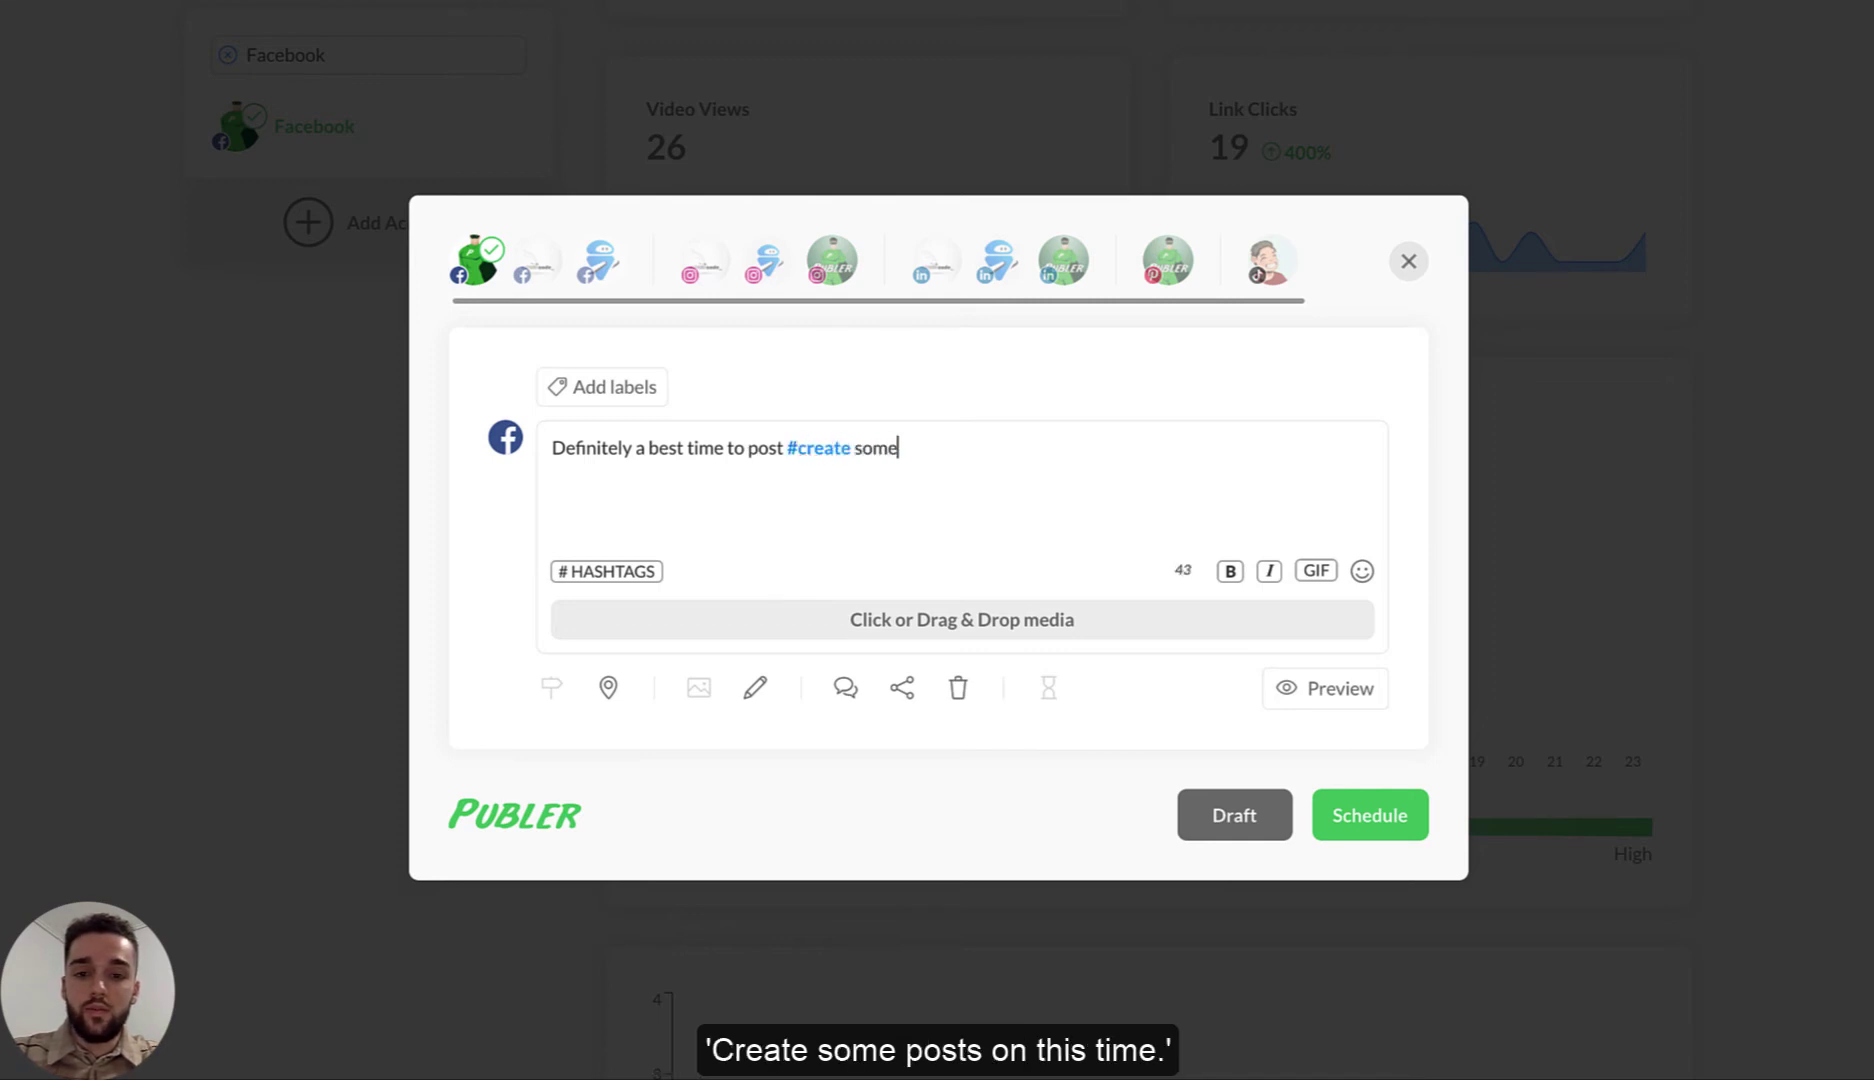
type(" posts on this time")
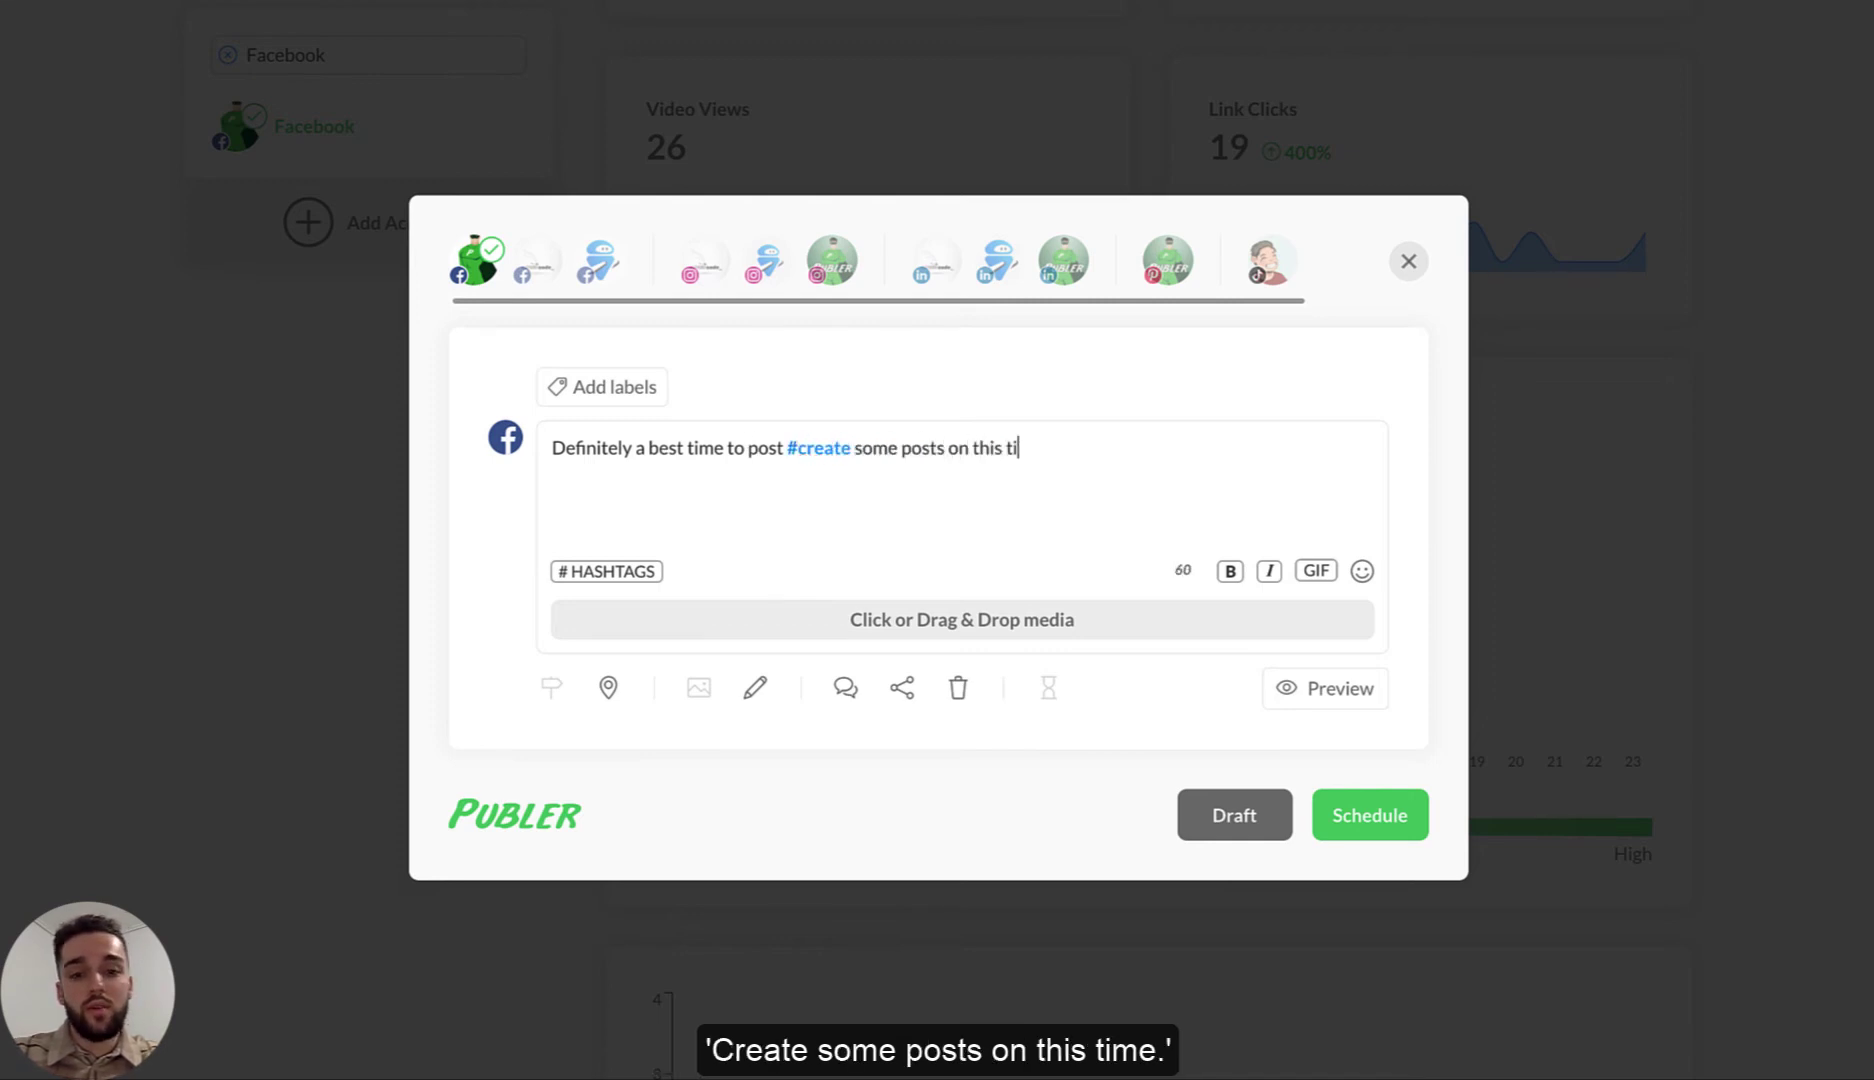
left_click(1243, 790)
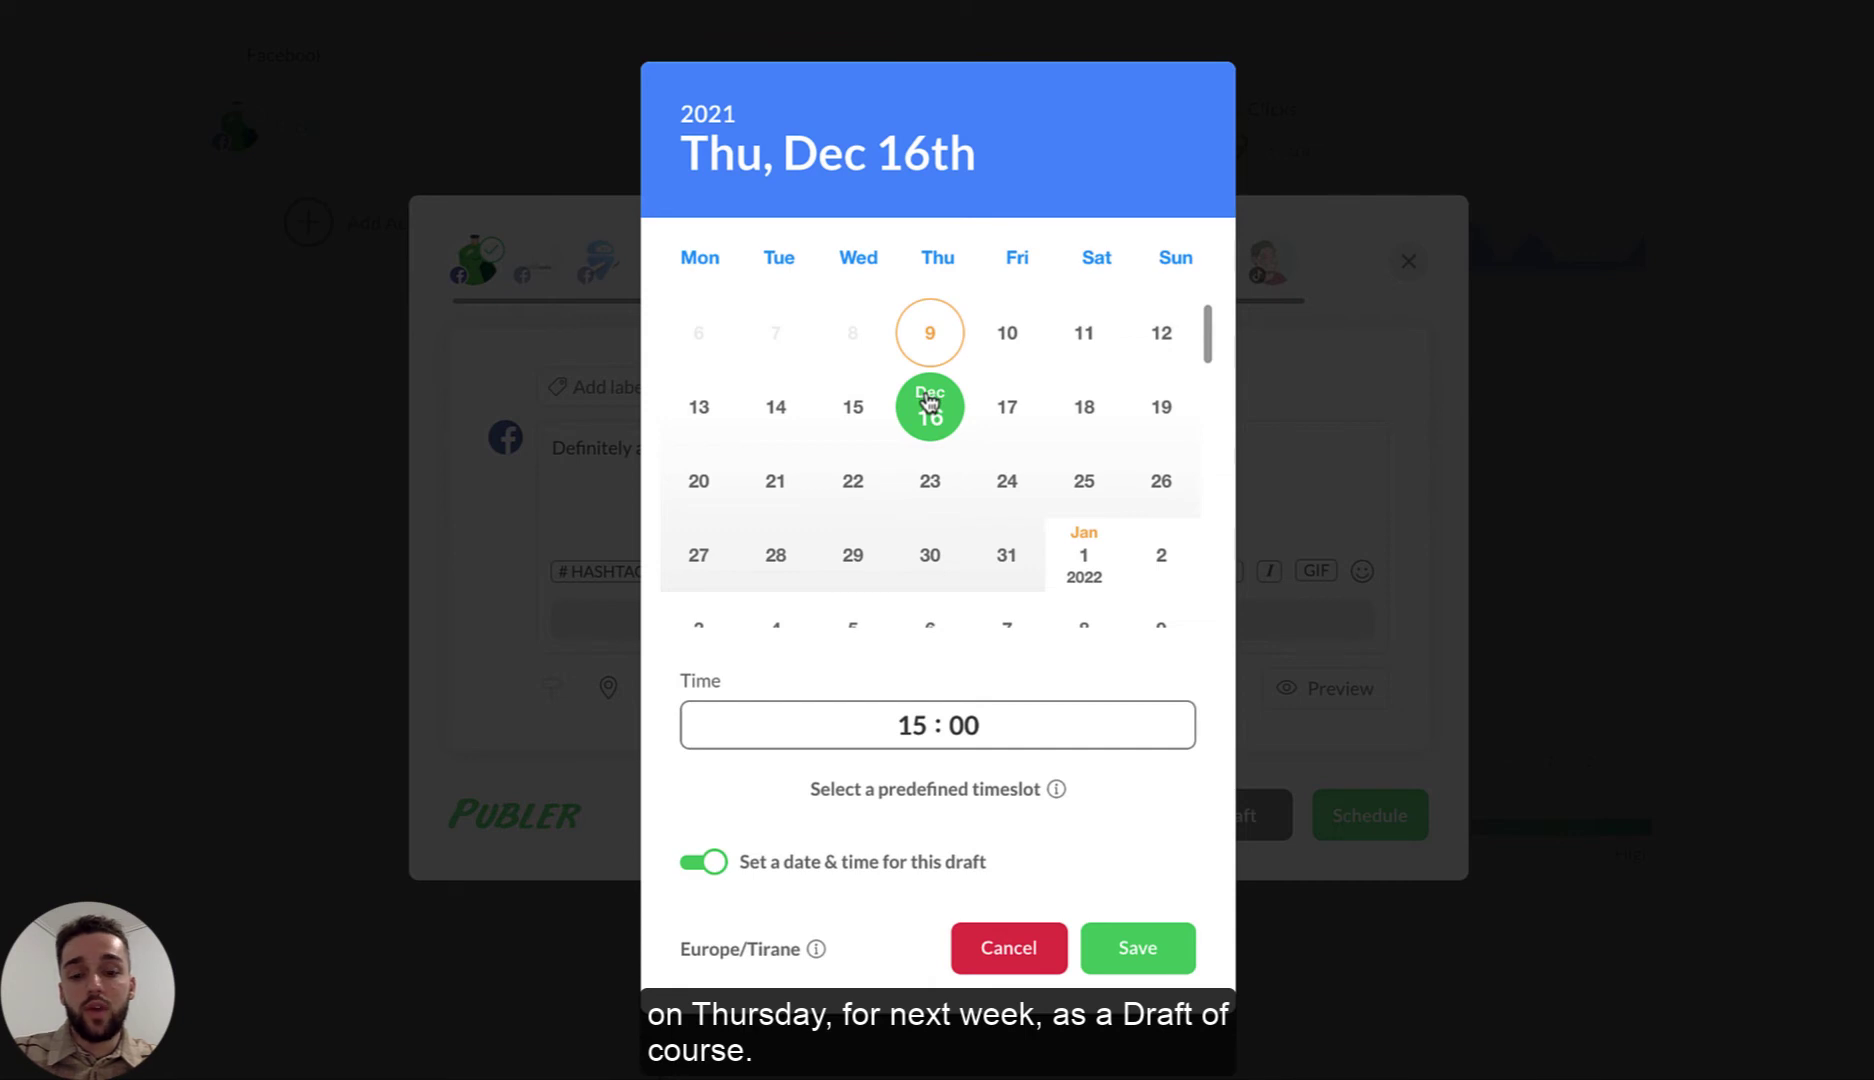
left_click(1122, 958)
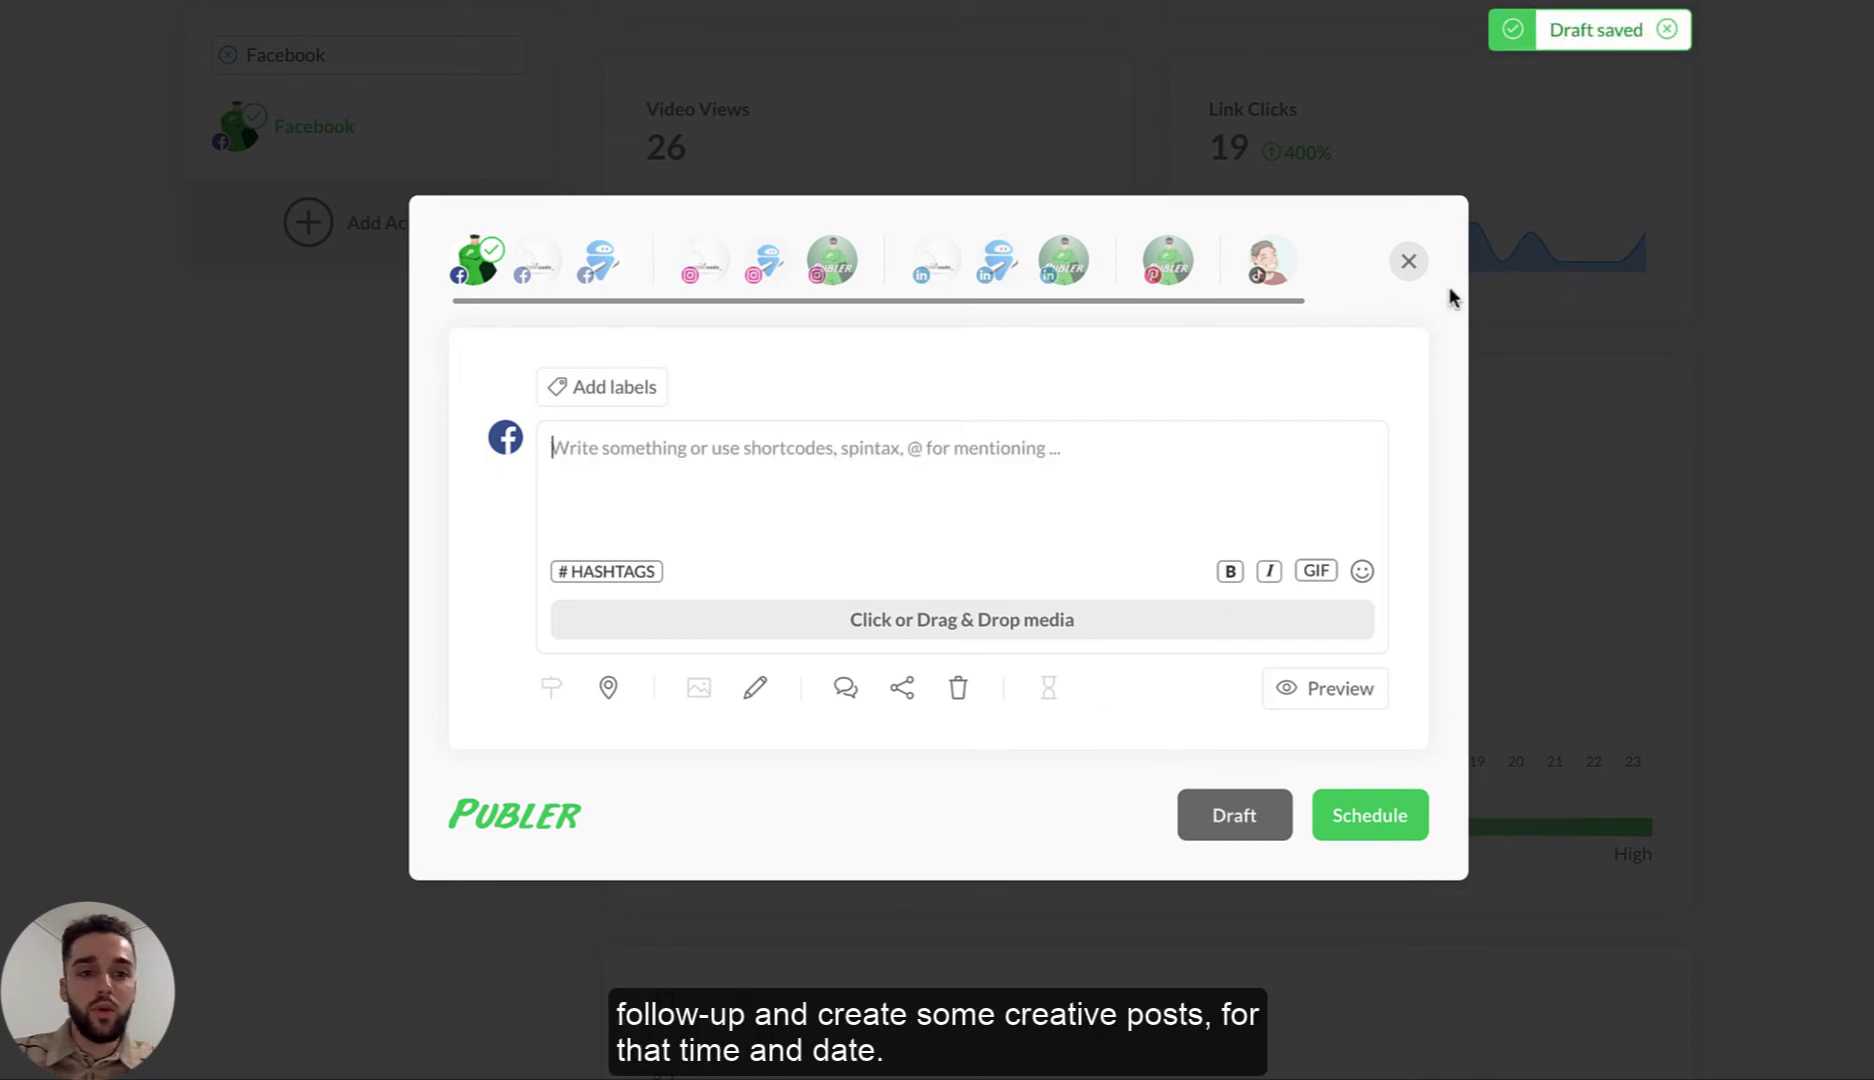
left_click(1409, 263)
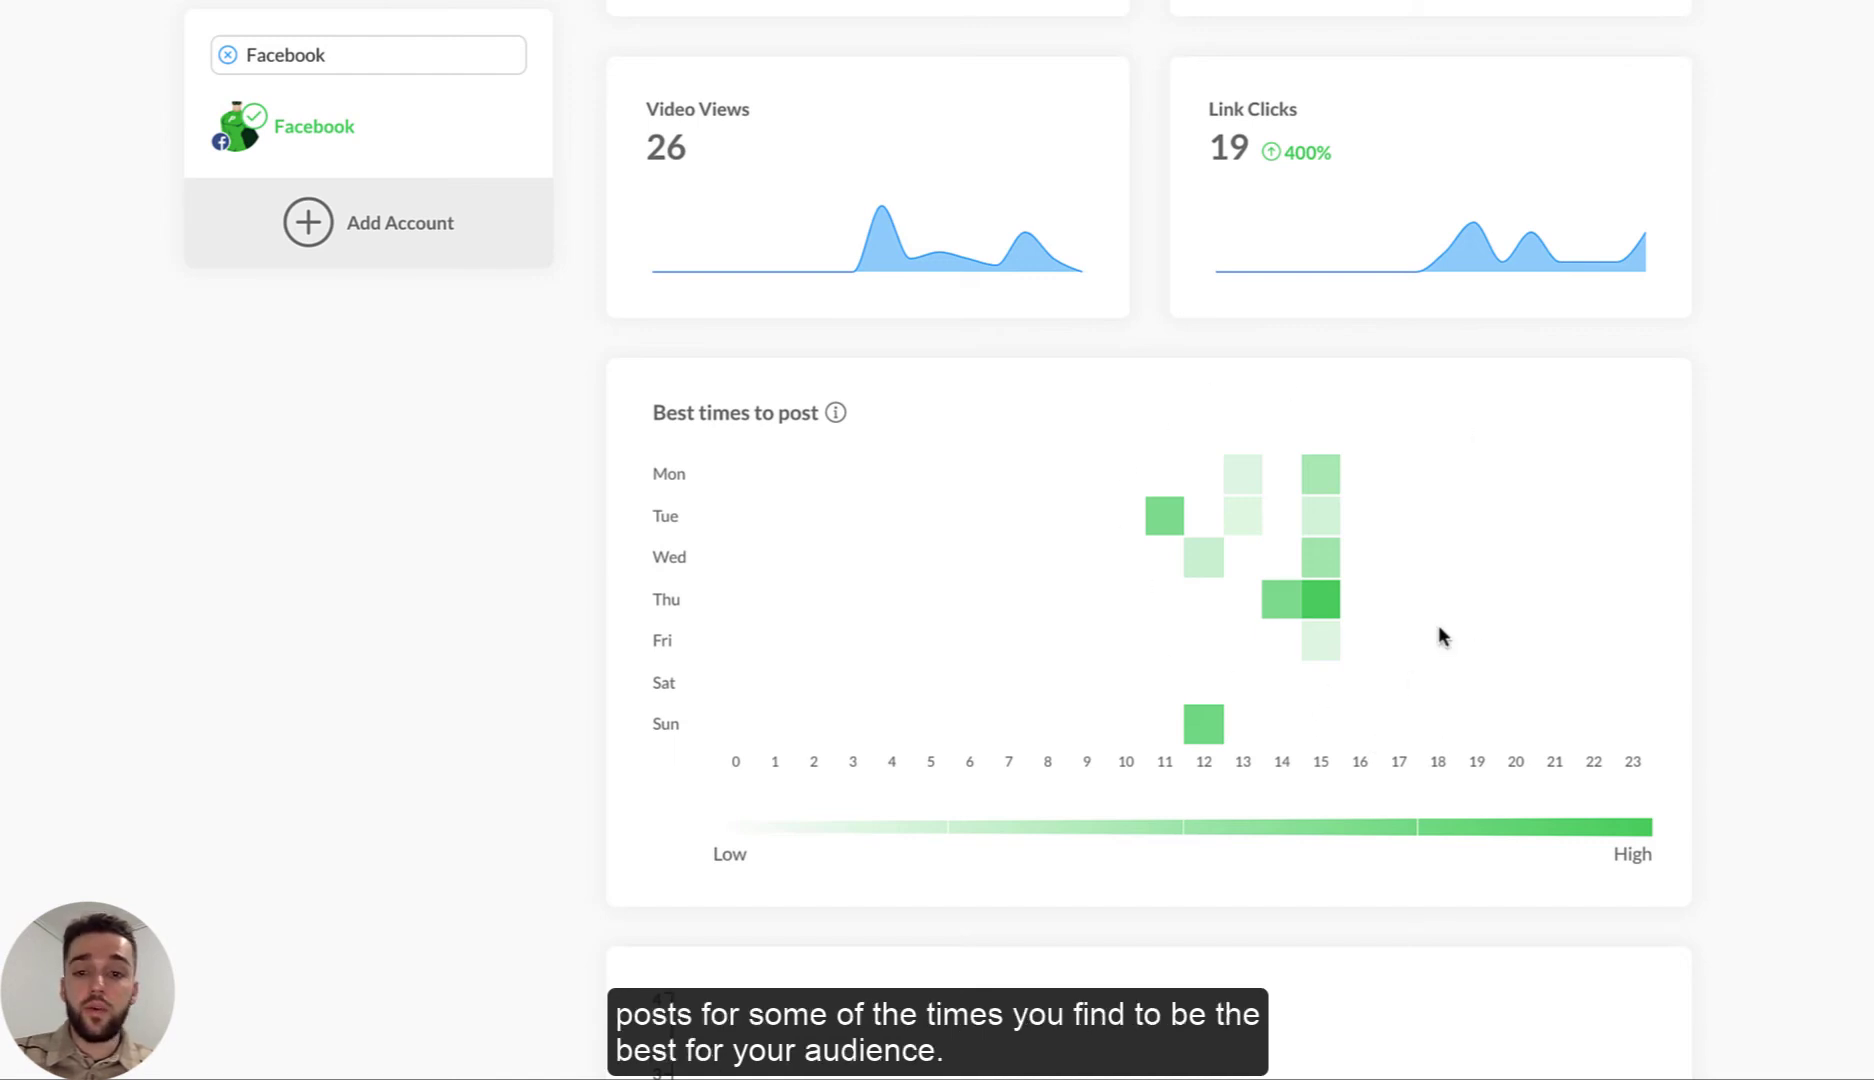
Scroll past the heatmap to the scheduled/published/failed chart and the Post Insights heading
mouse_move(1321, 470)
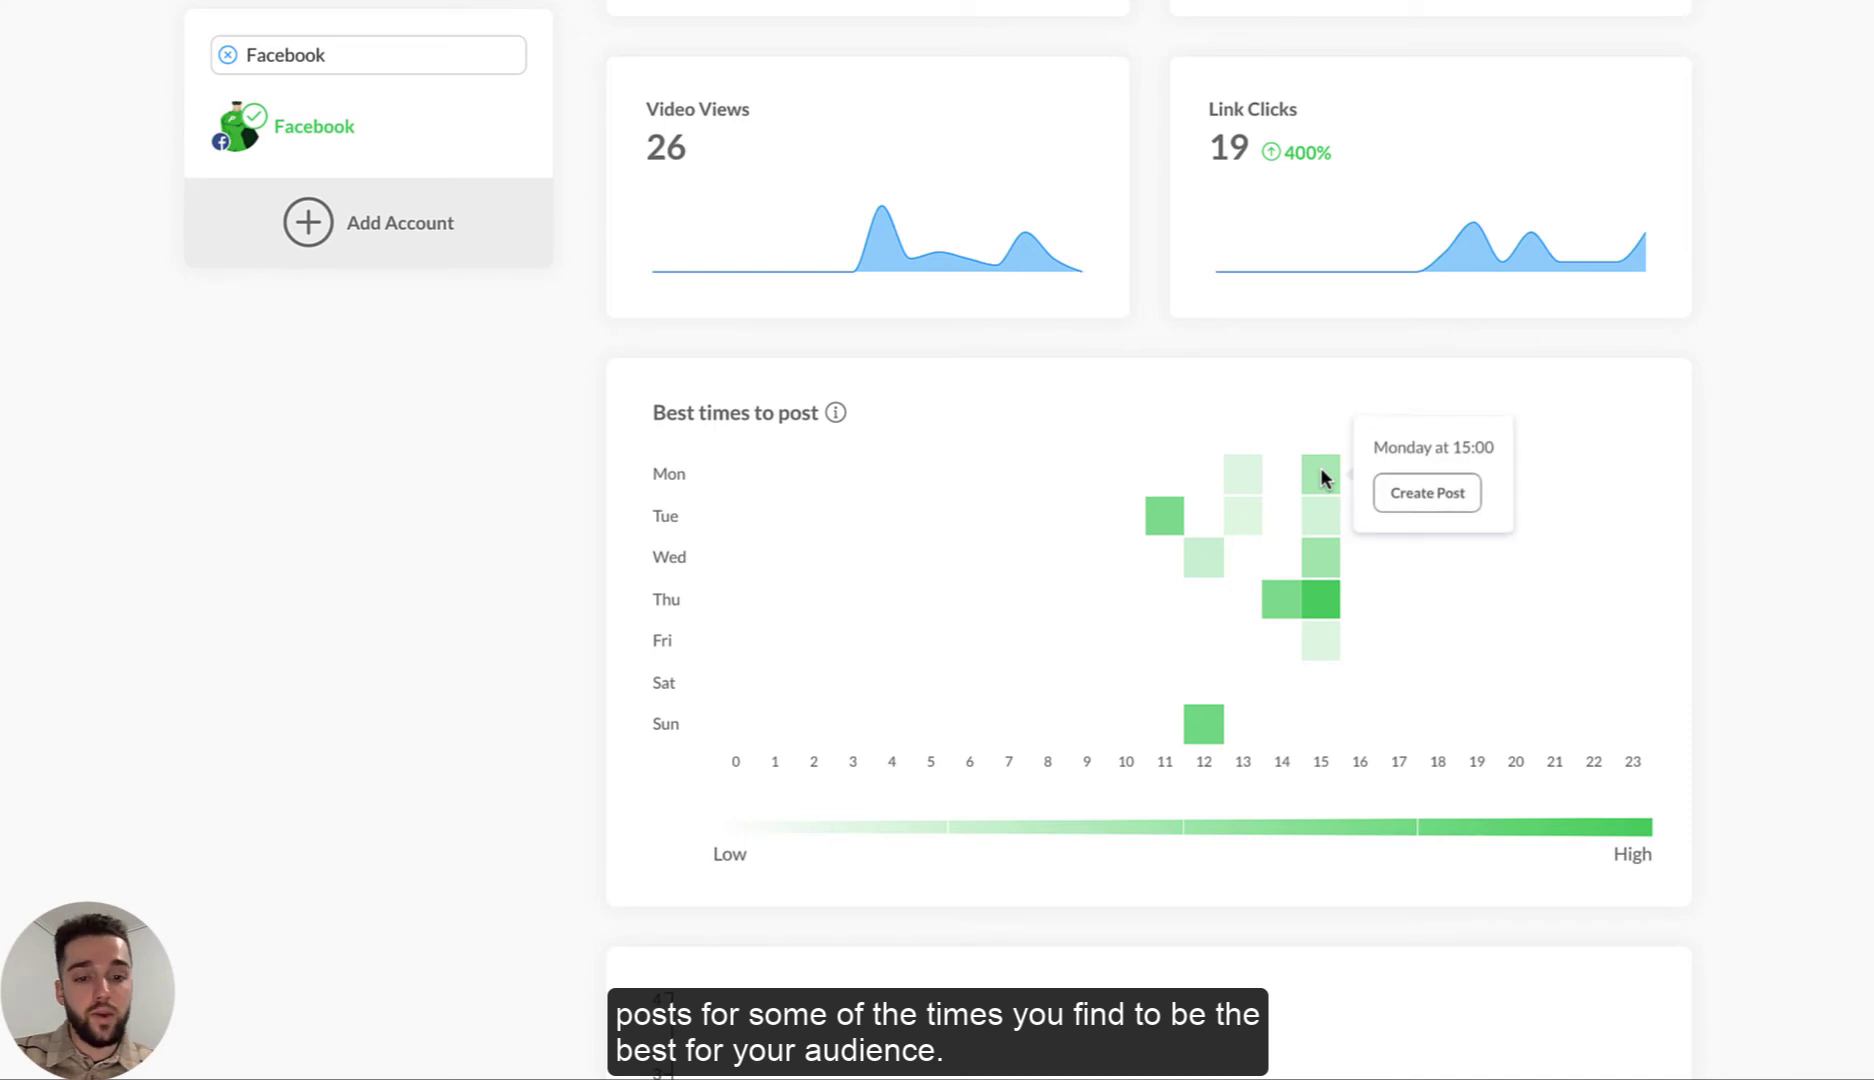
mouse_move(1200, 718)
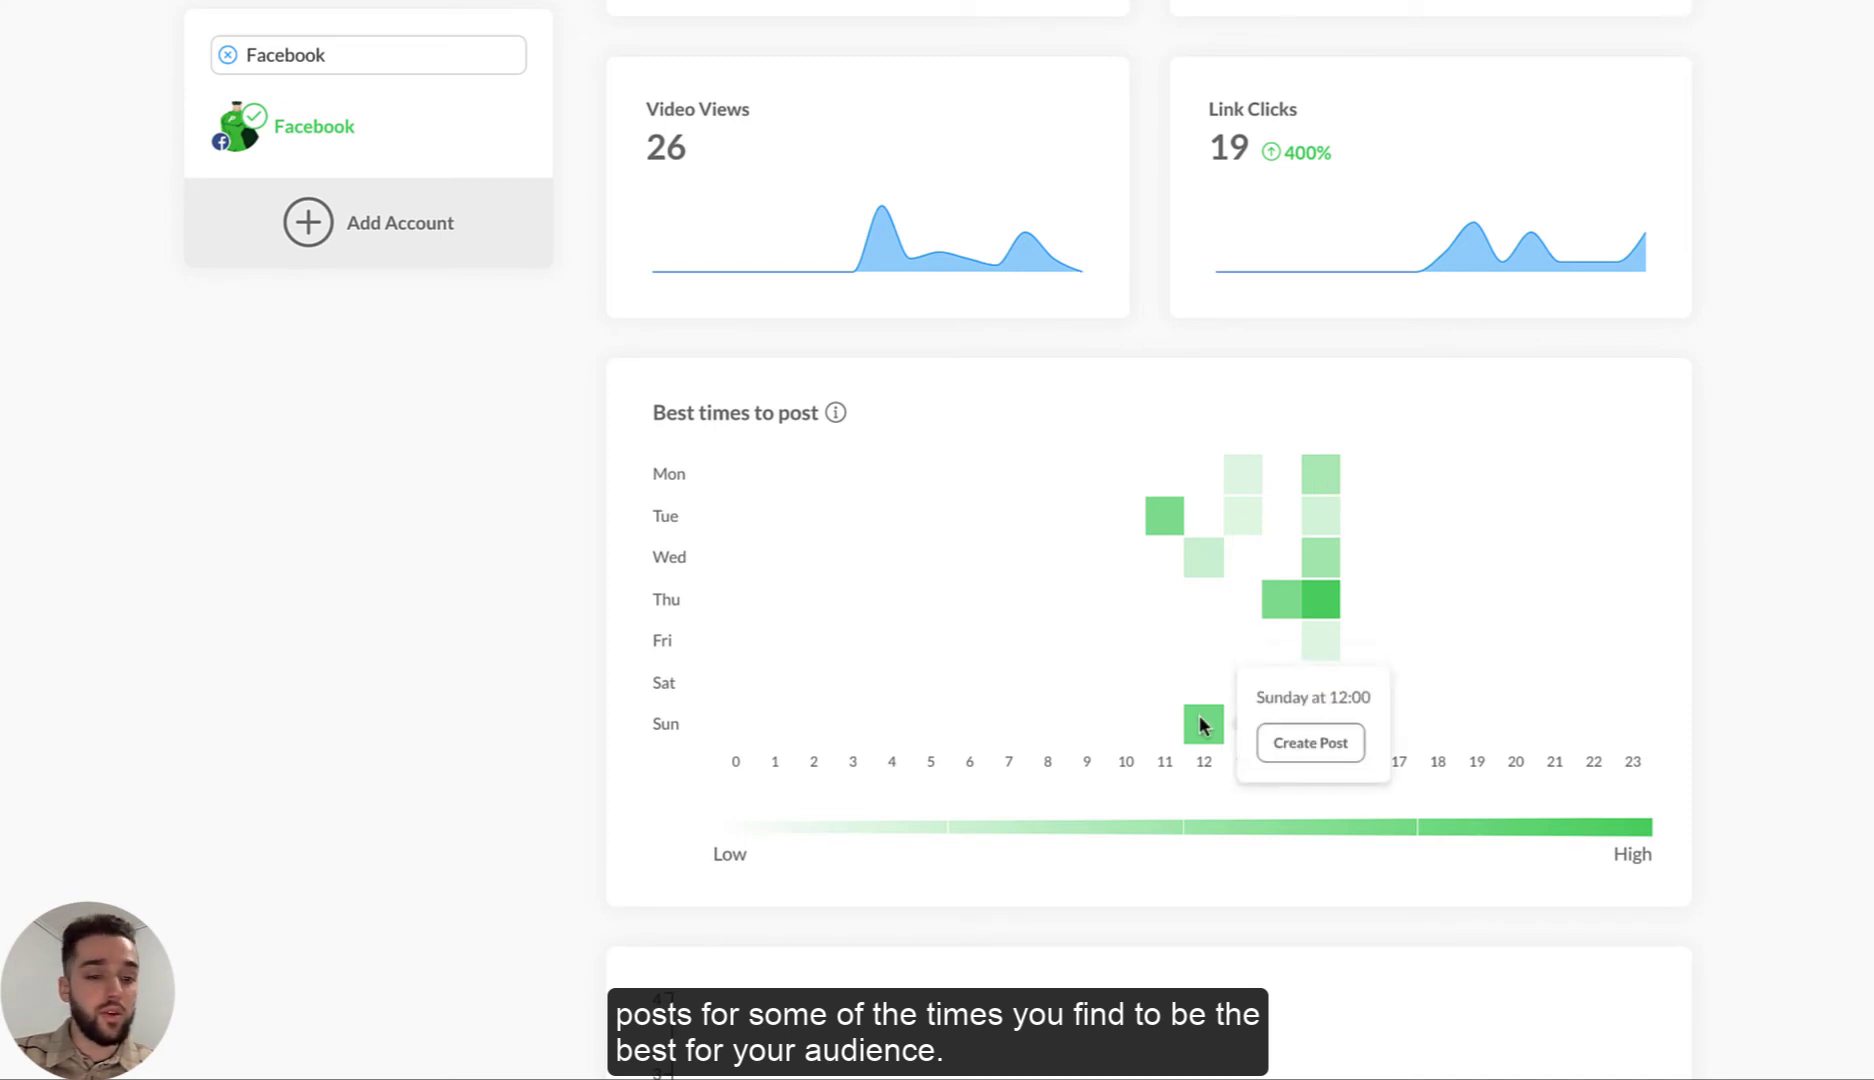
scroll(1088, 632, "down", 5)
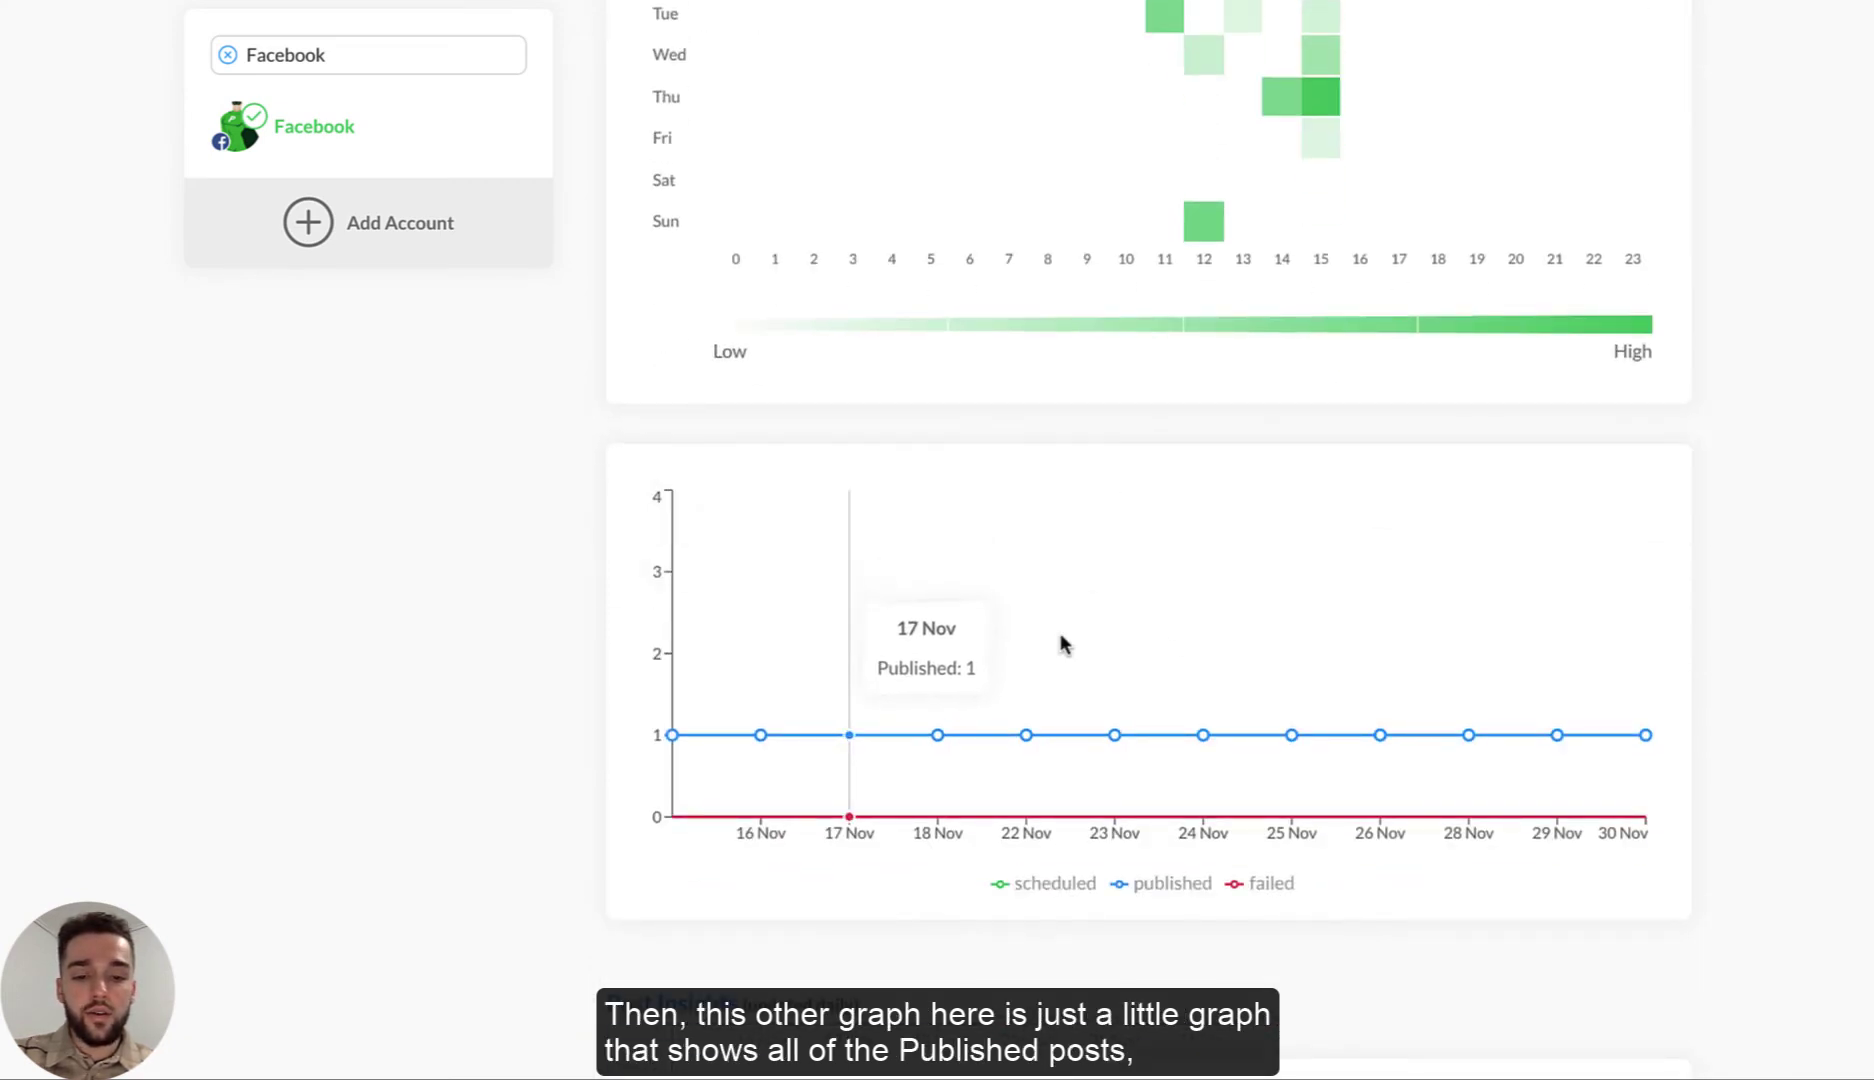
scroll(1171, 648, "down", 1)
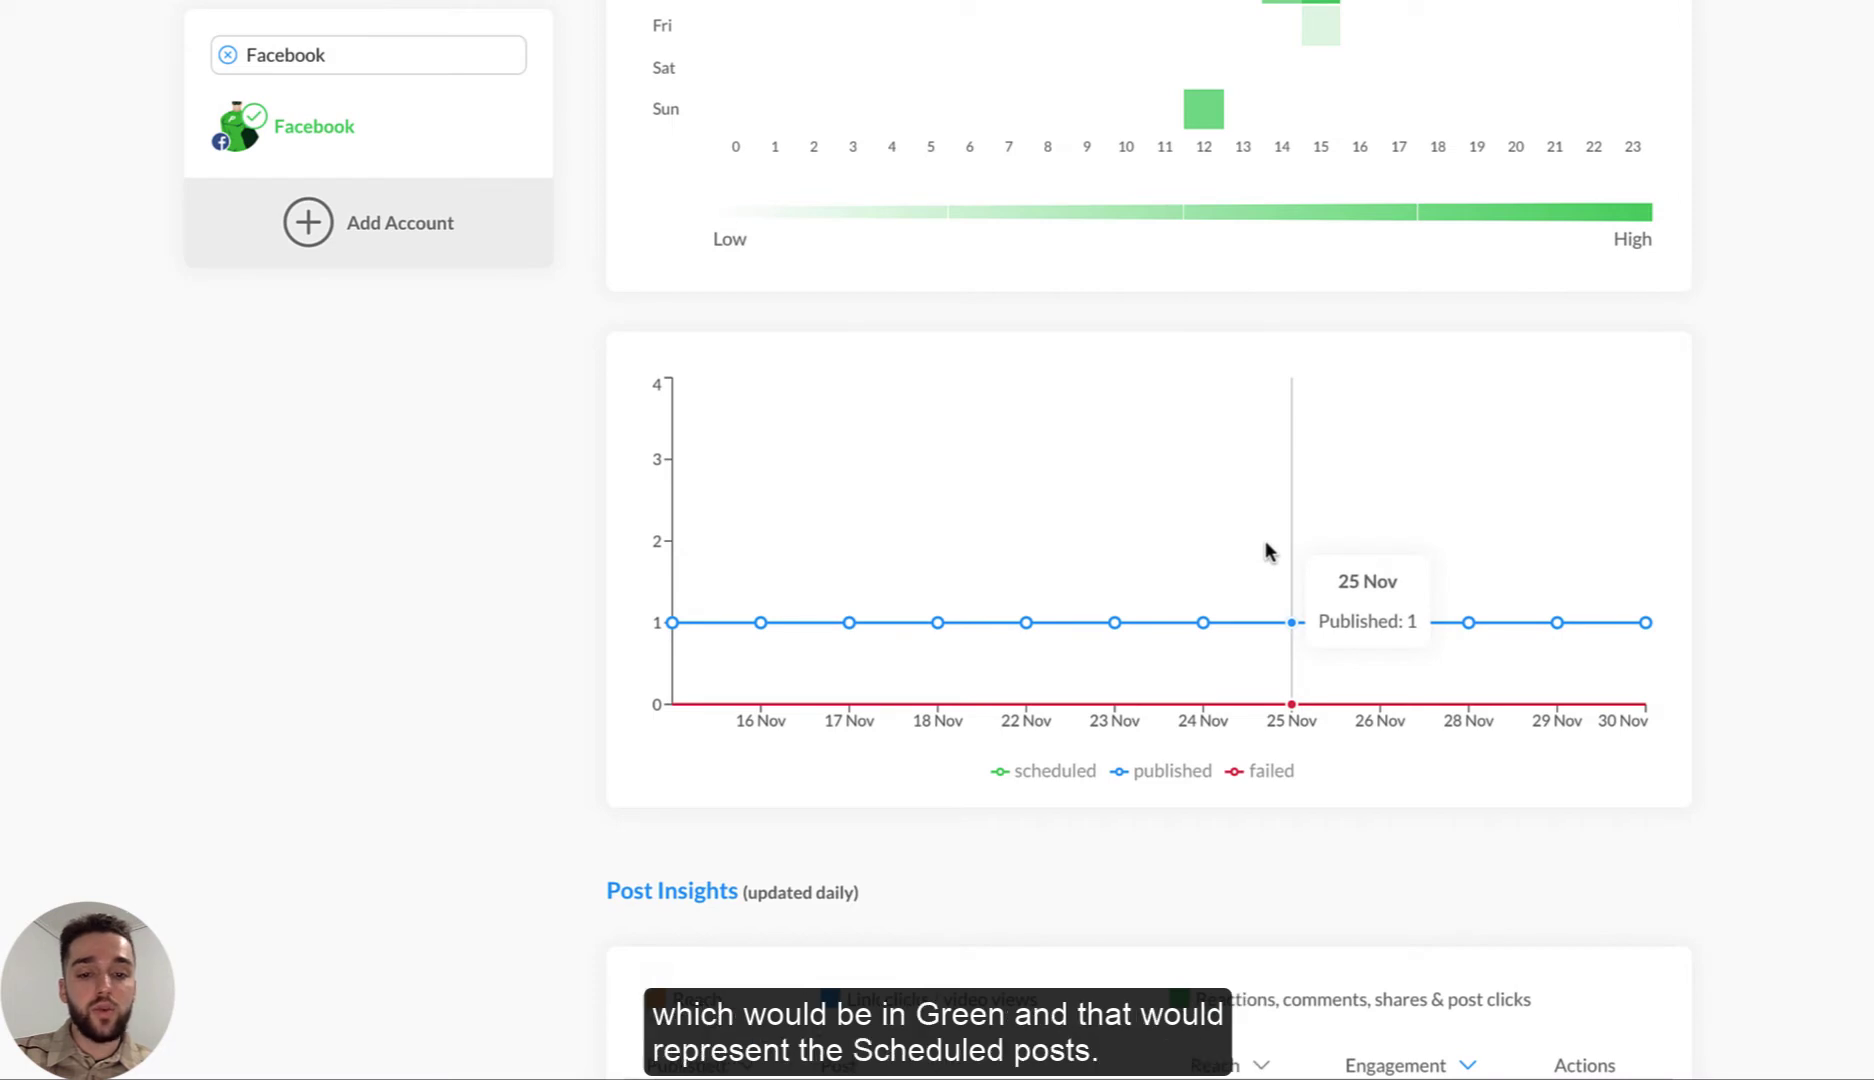
triple_click(1040, 773)
left_click(1035, 775)
Scroll down the Post Insights table to the 18 Nov post with 1.8K reach
scroll(1351, 782, "down", 5)
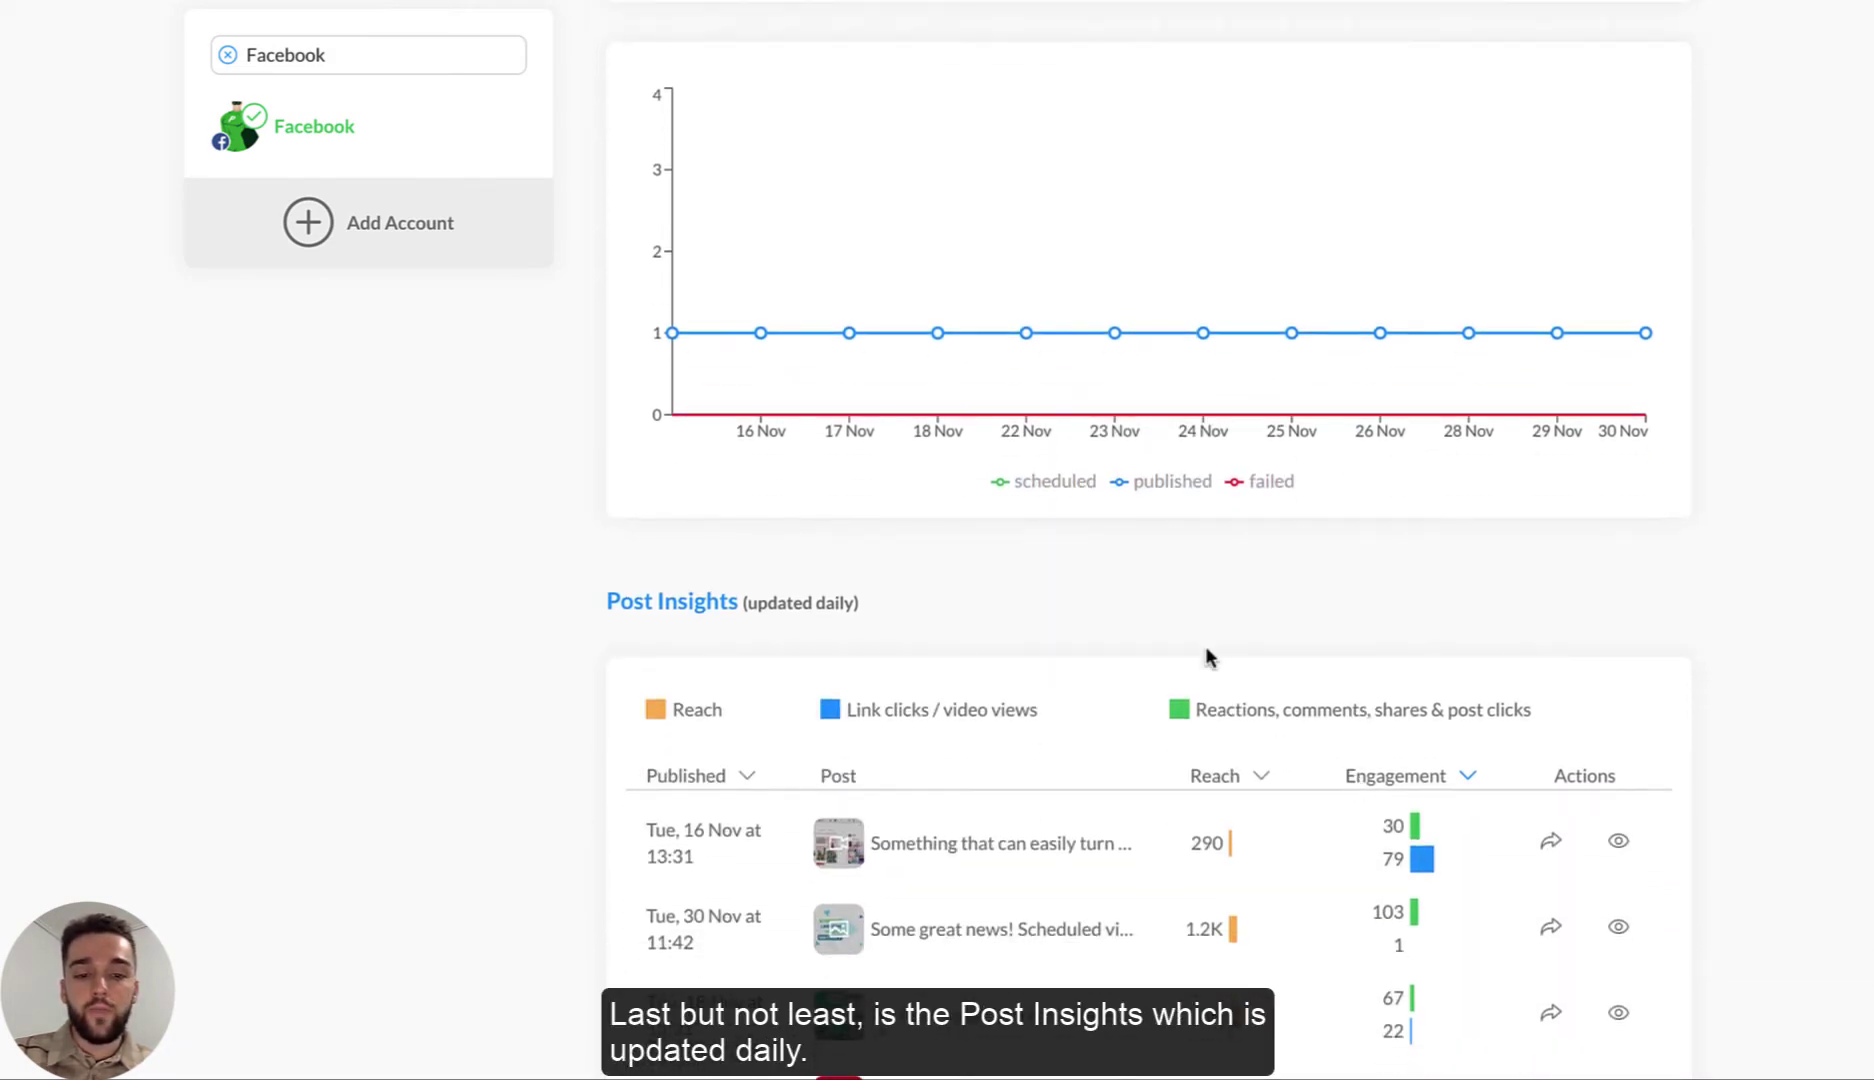
scroll(676, 375, "down", 1)
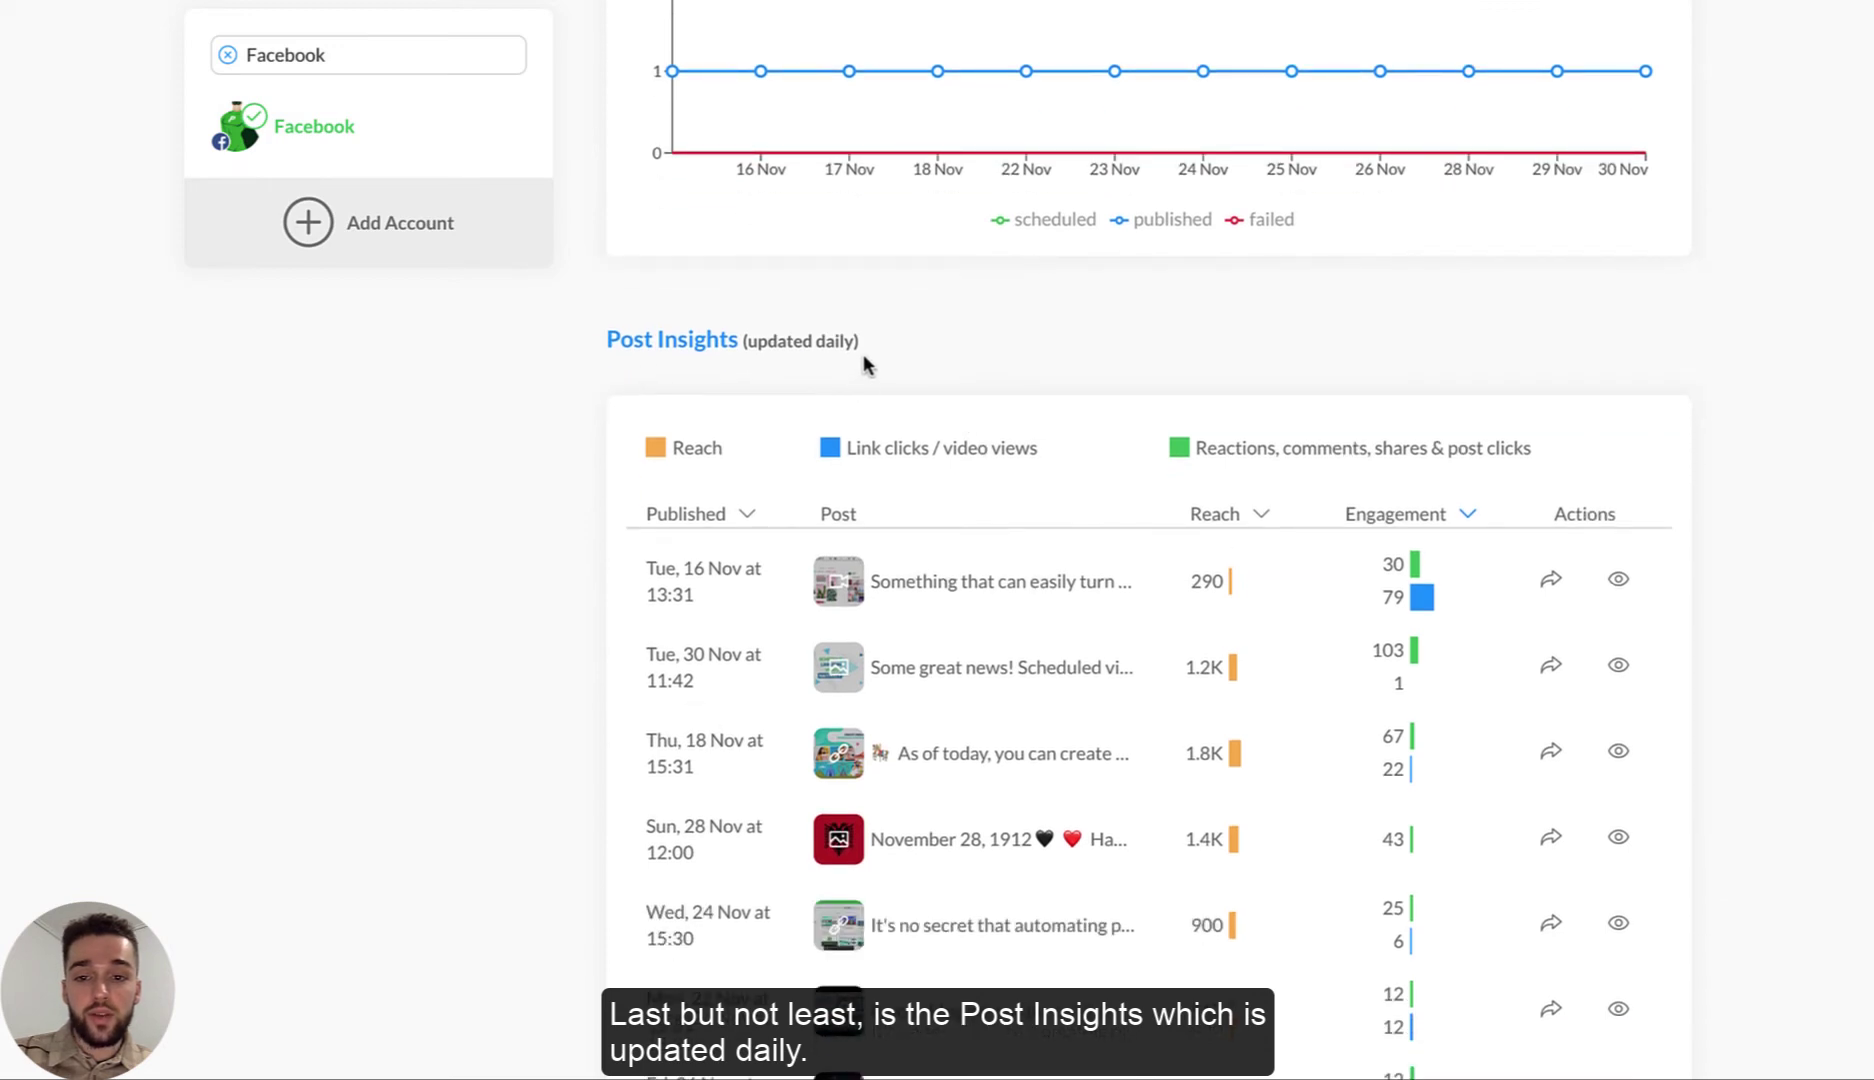
scroll(864, 362, "down", 1)
scroll(964, 293, "down", 1)
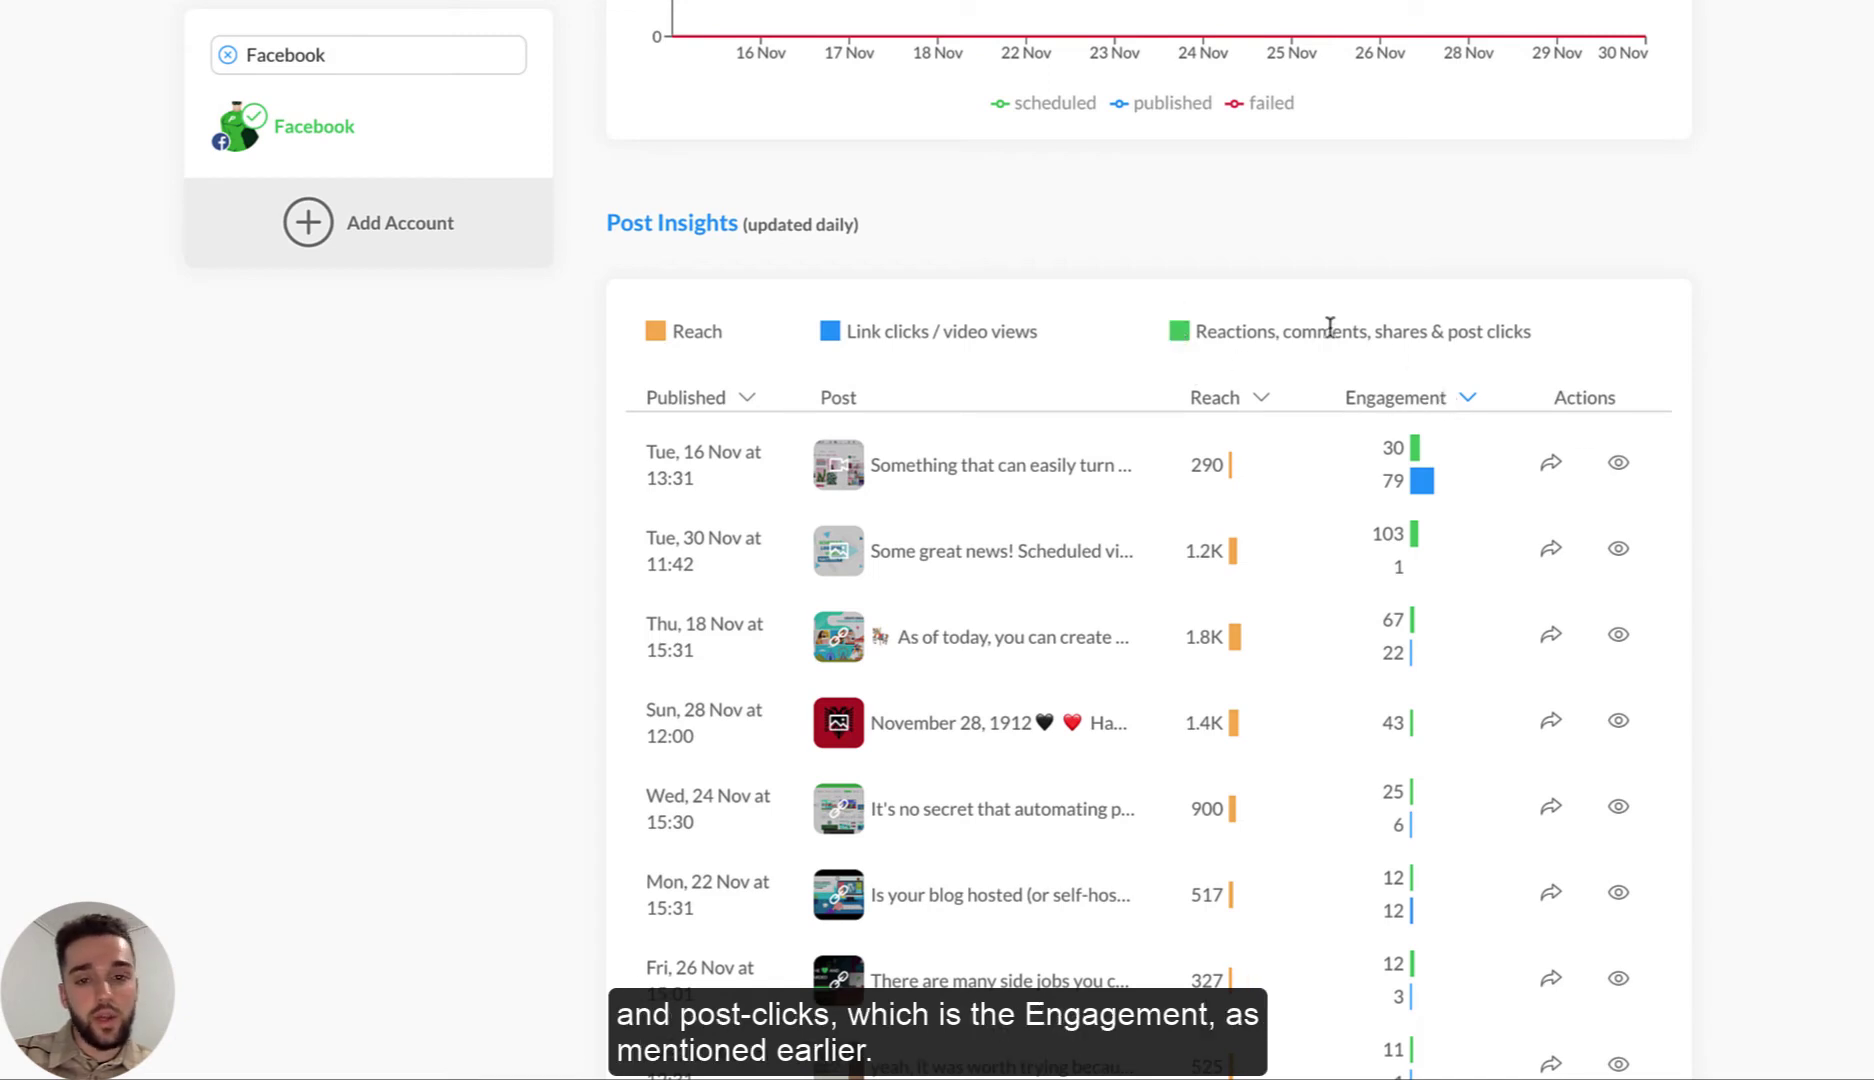
scroll(1107, 290, "down", 2)
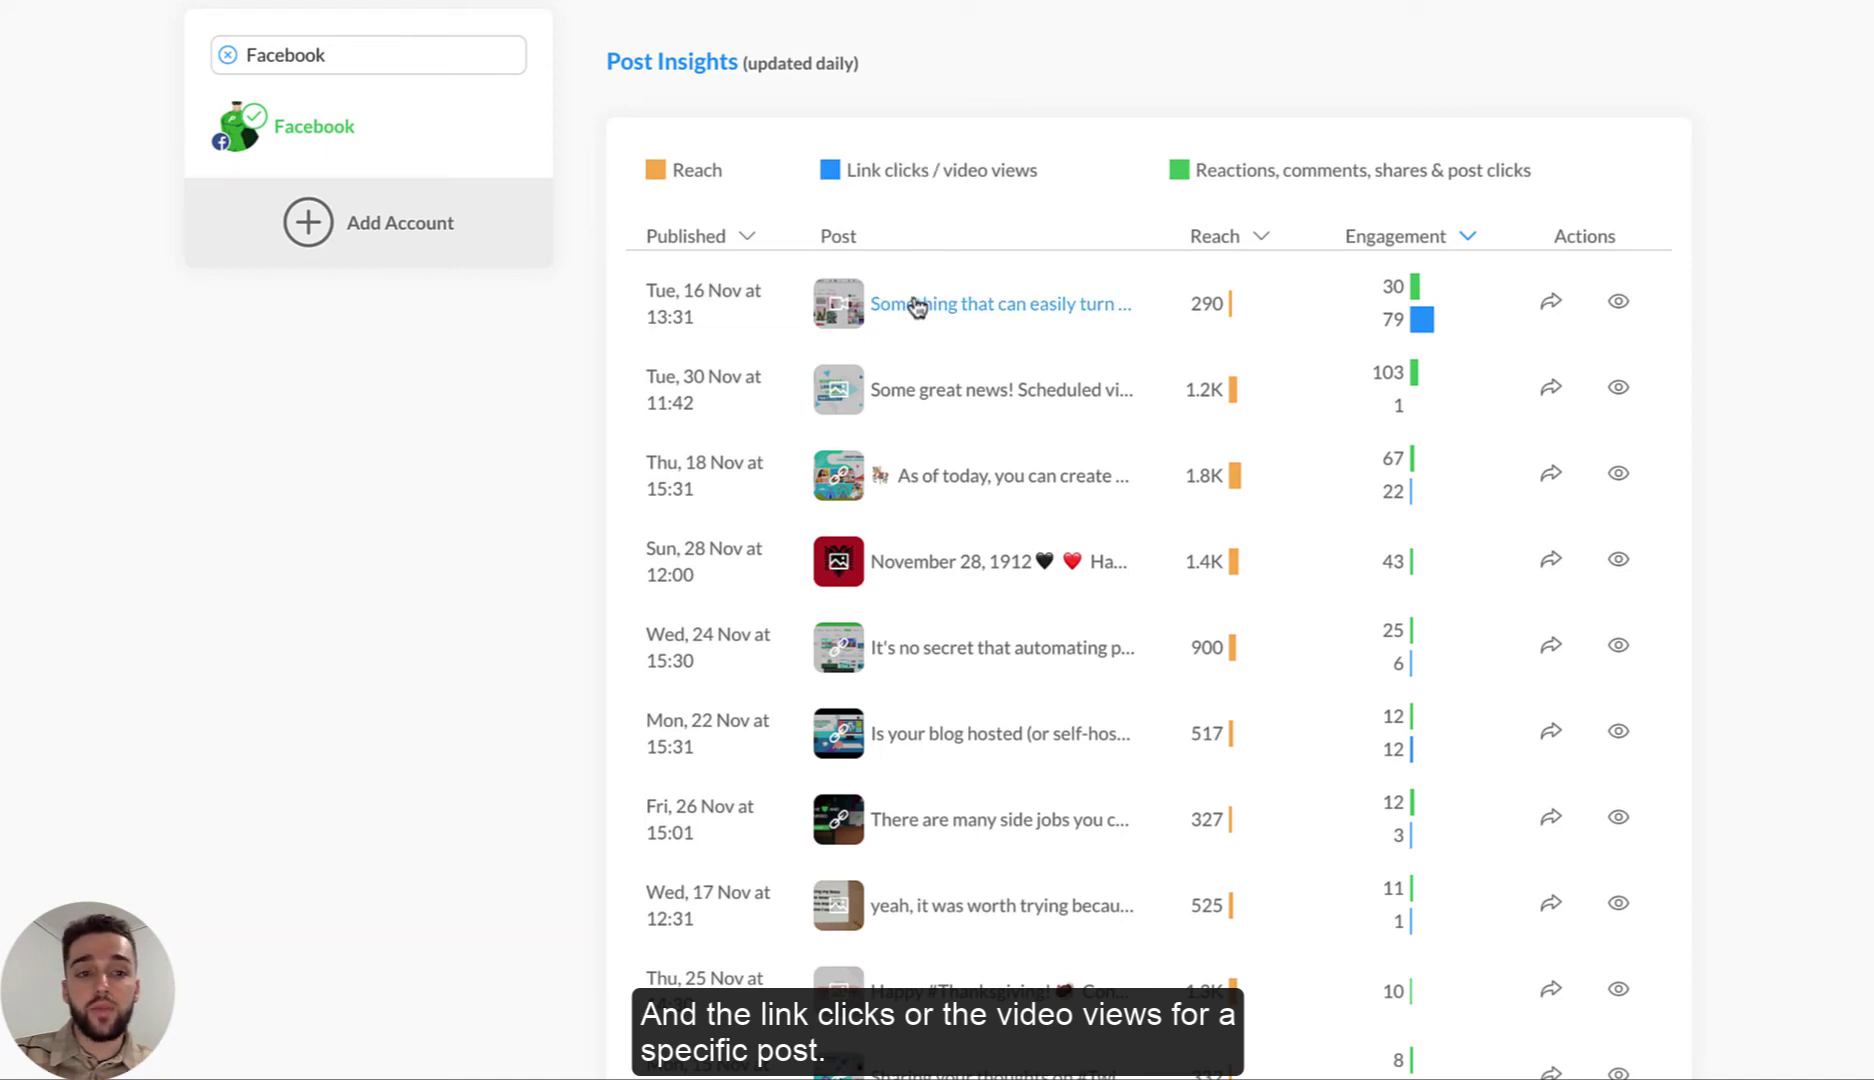
scroll(910, 305, "up", 1)
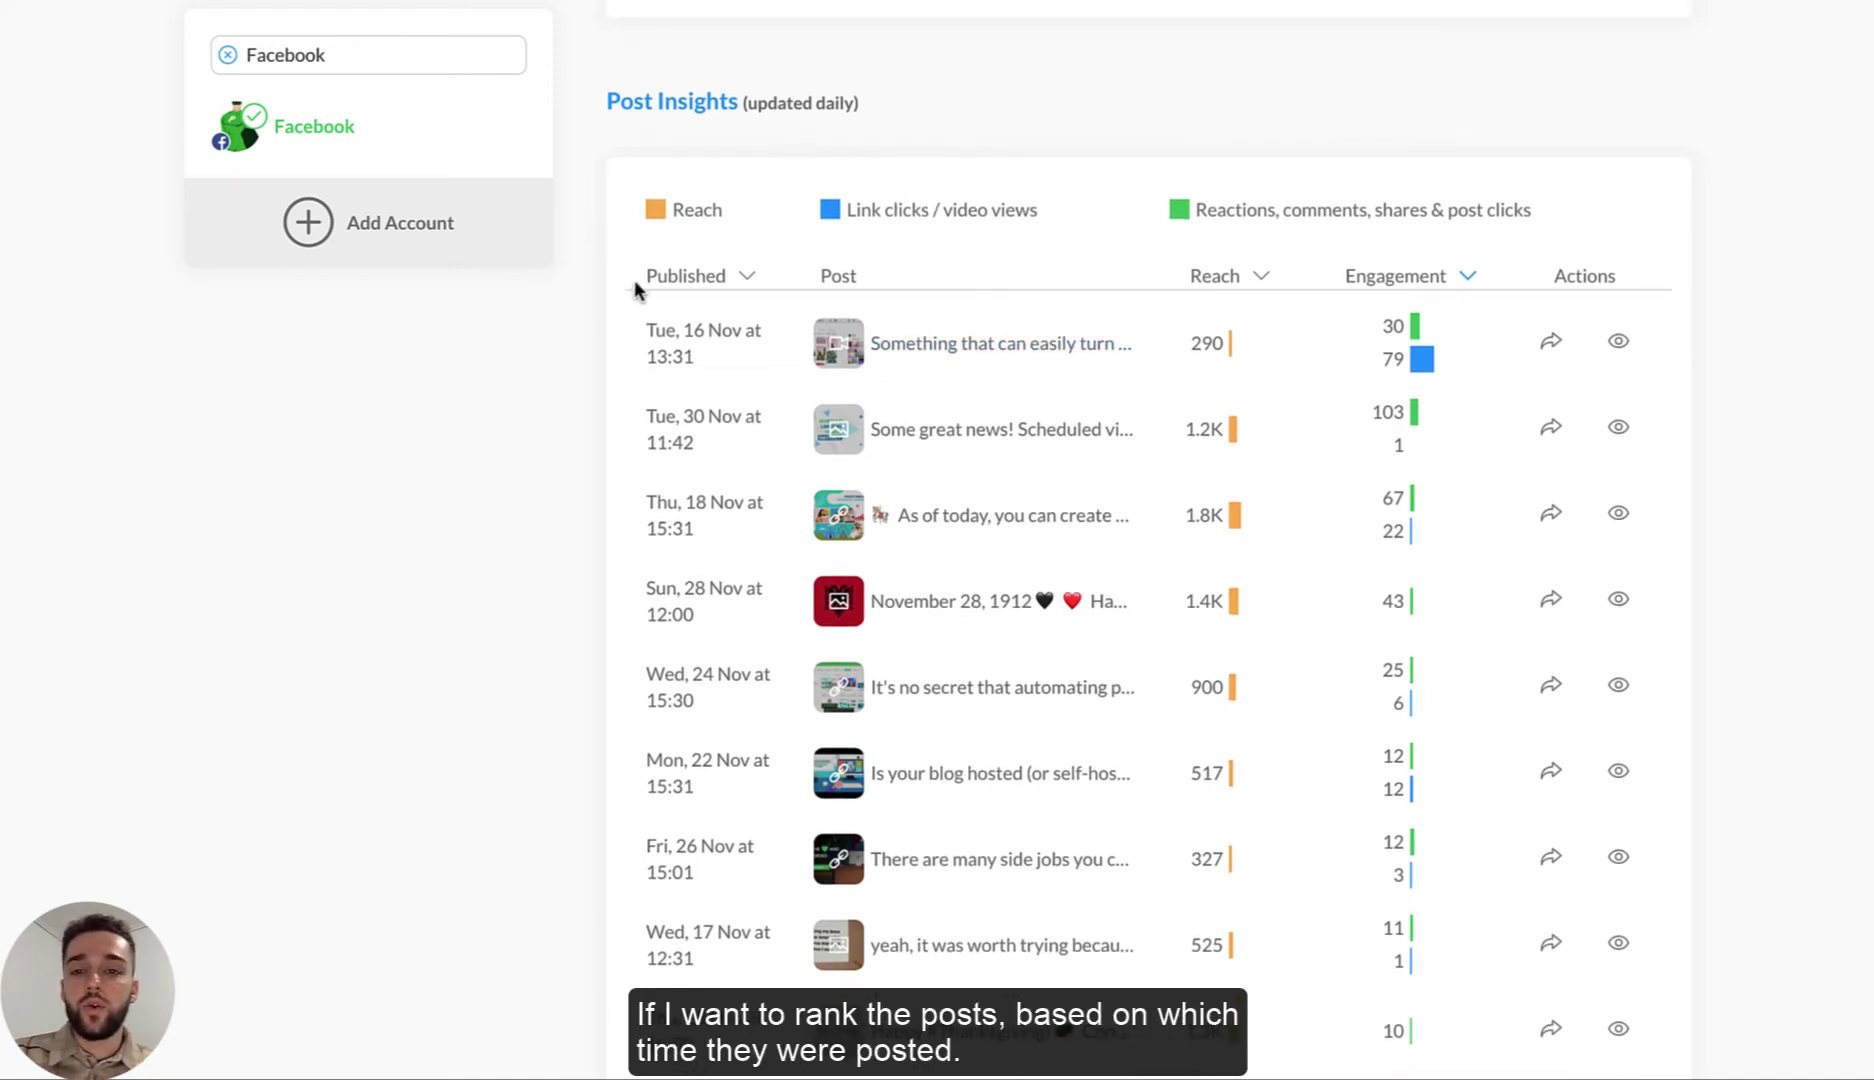
scroll(640, 270, "down", 1)
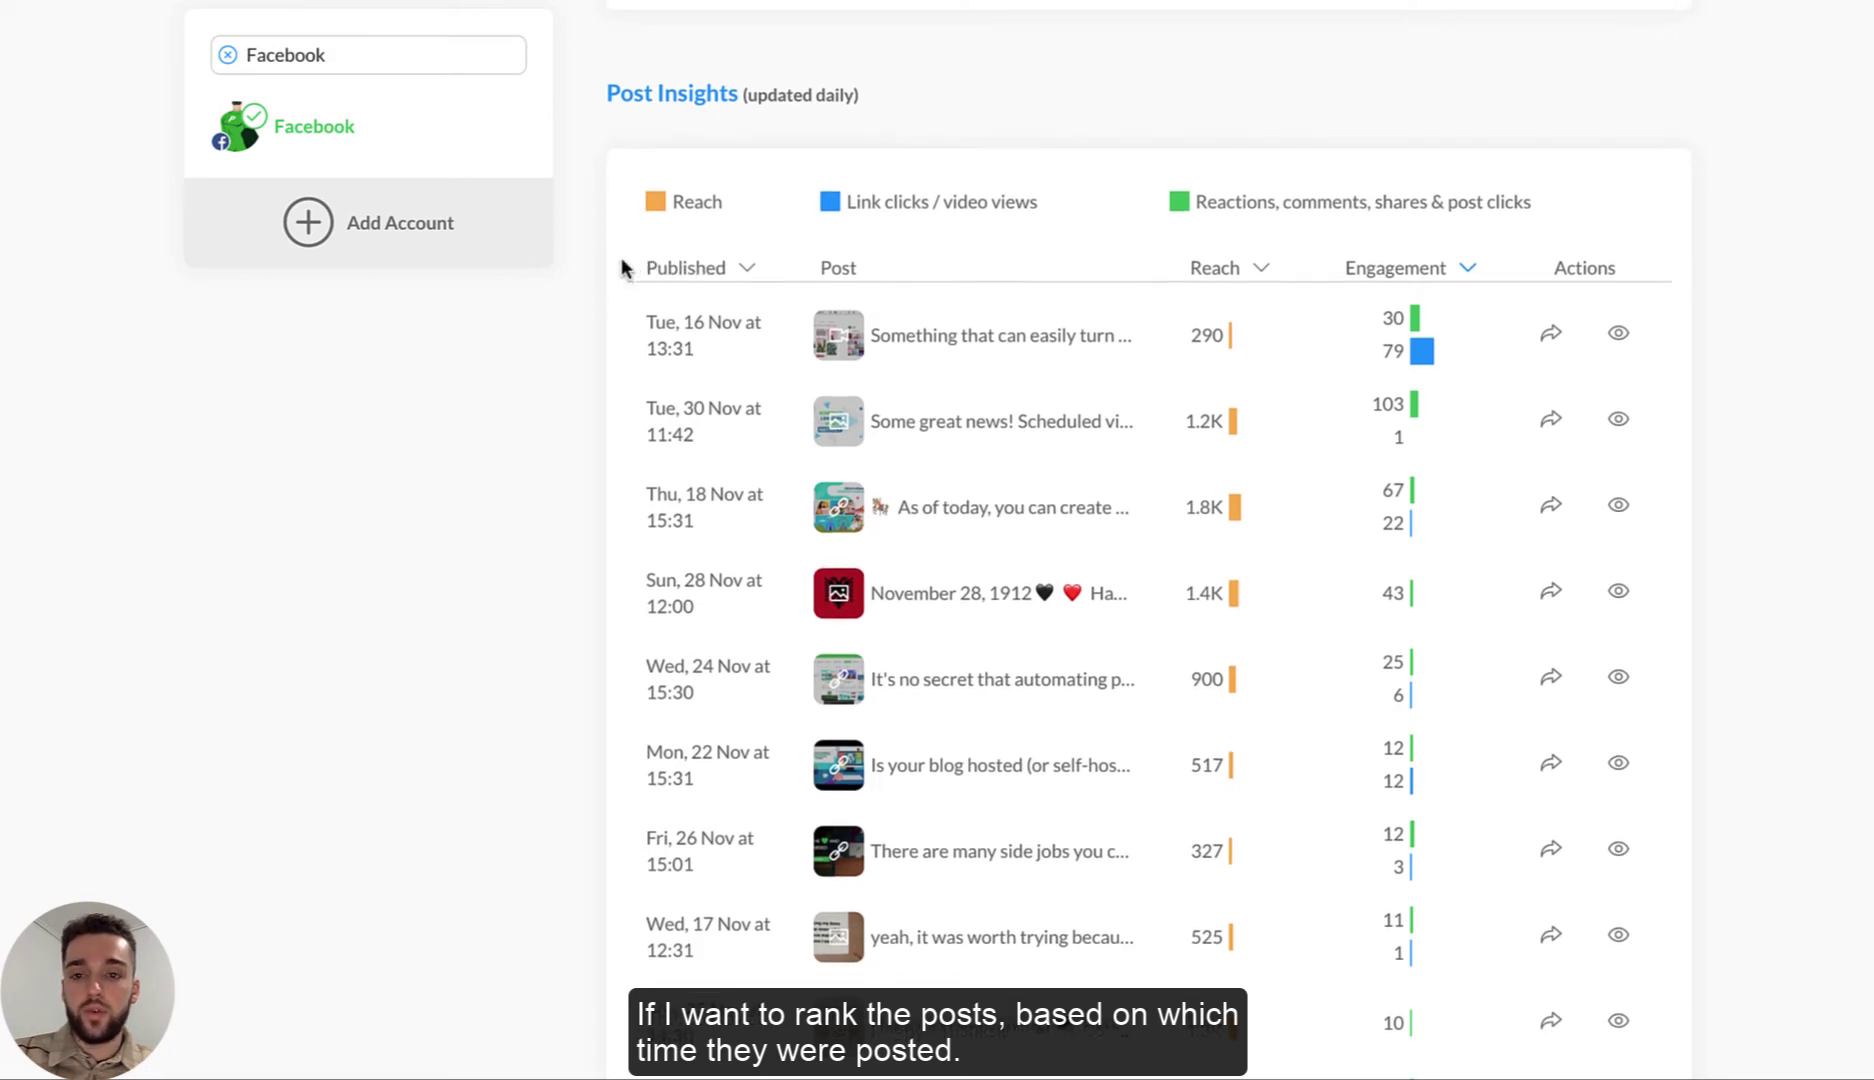
Sort the Post Insights table by Published date descending, putting the 30 Nov post first
left_click(747, 268)
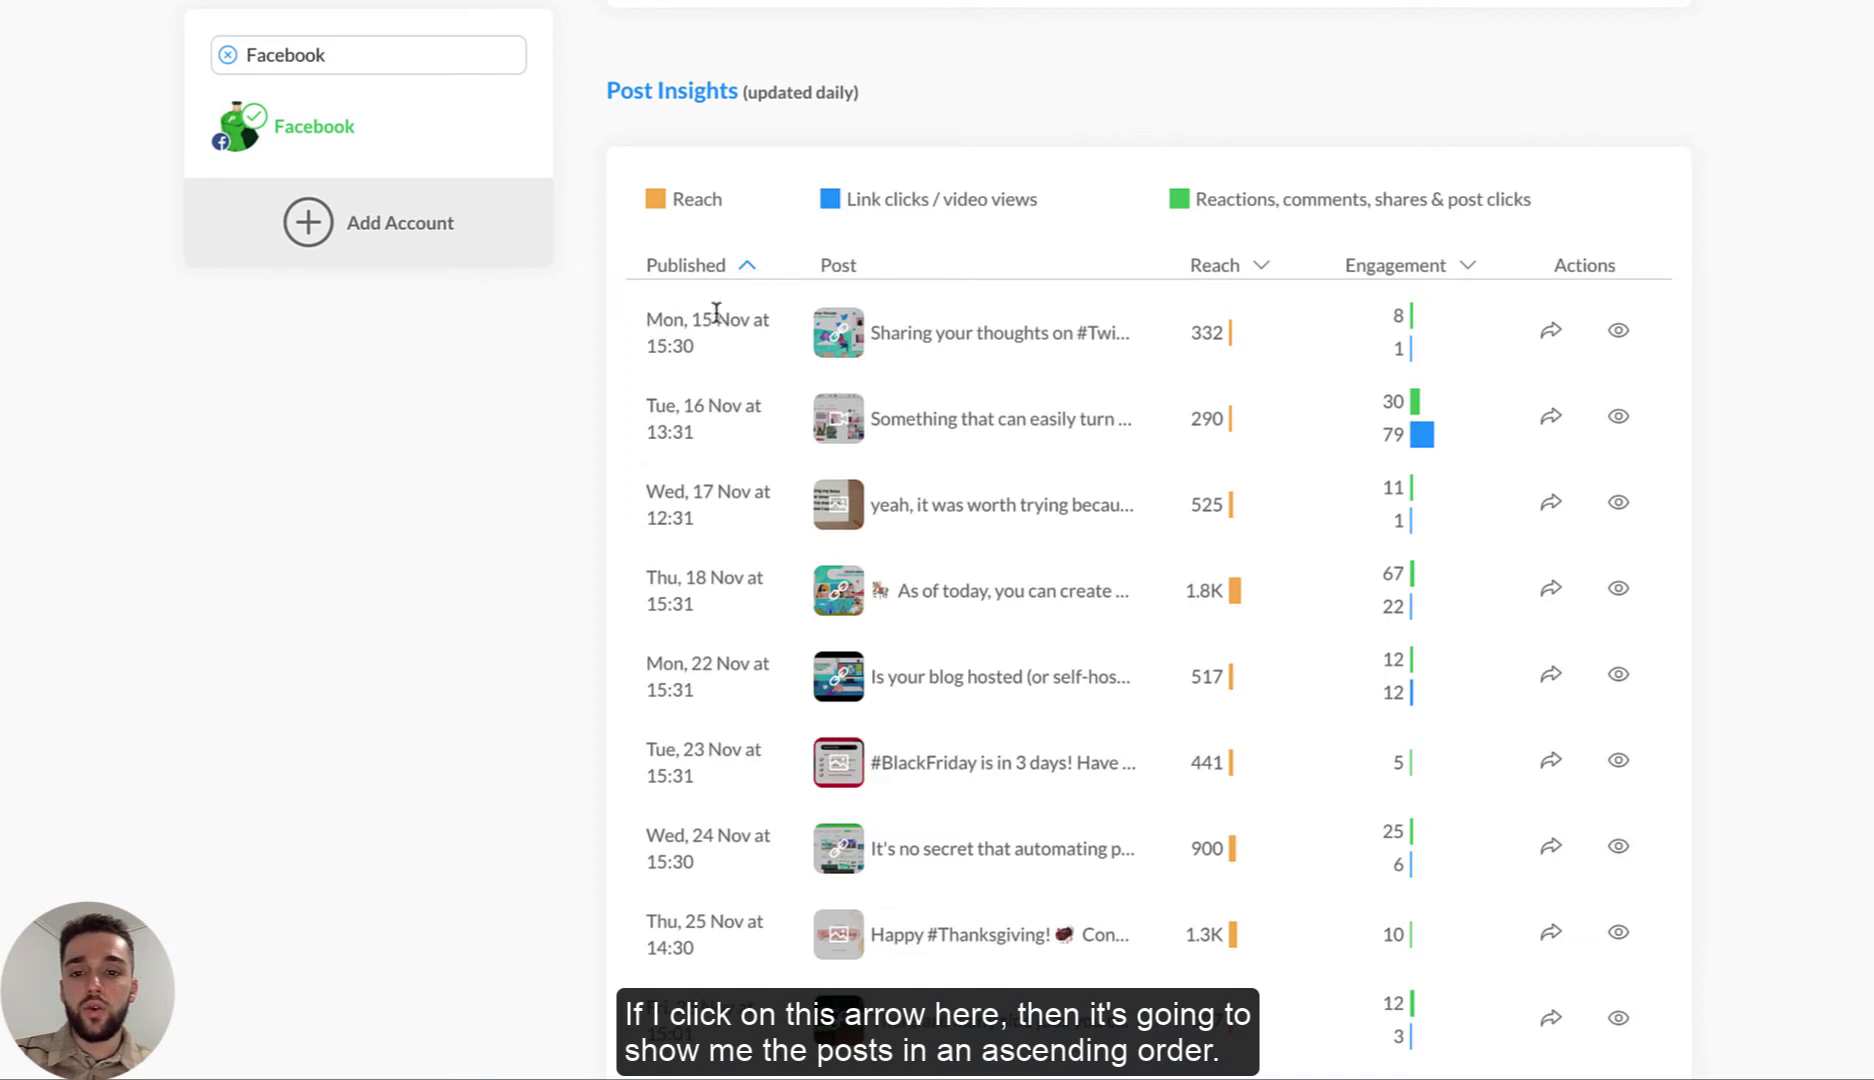
scroll(712, 380, "down", 1)
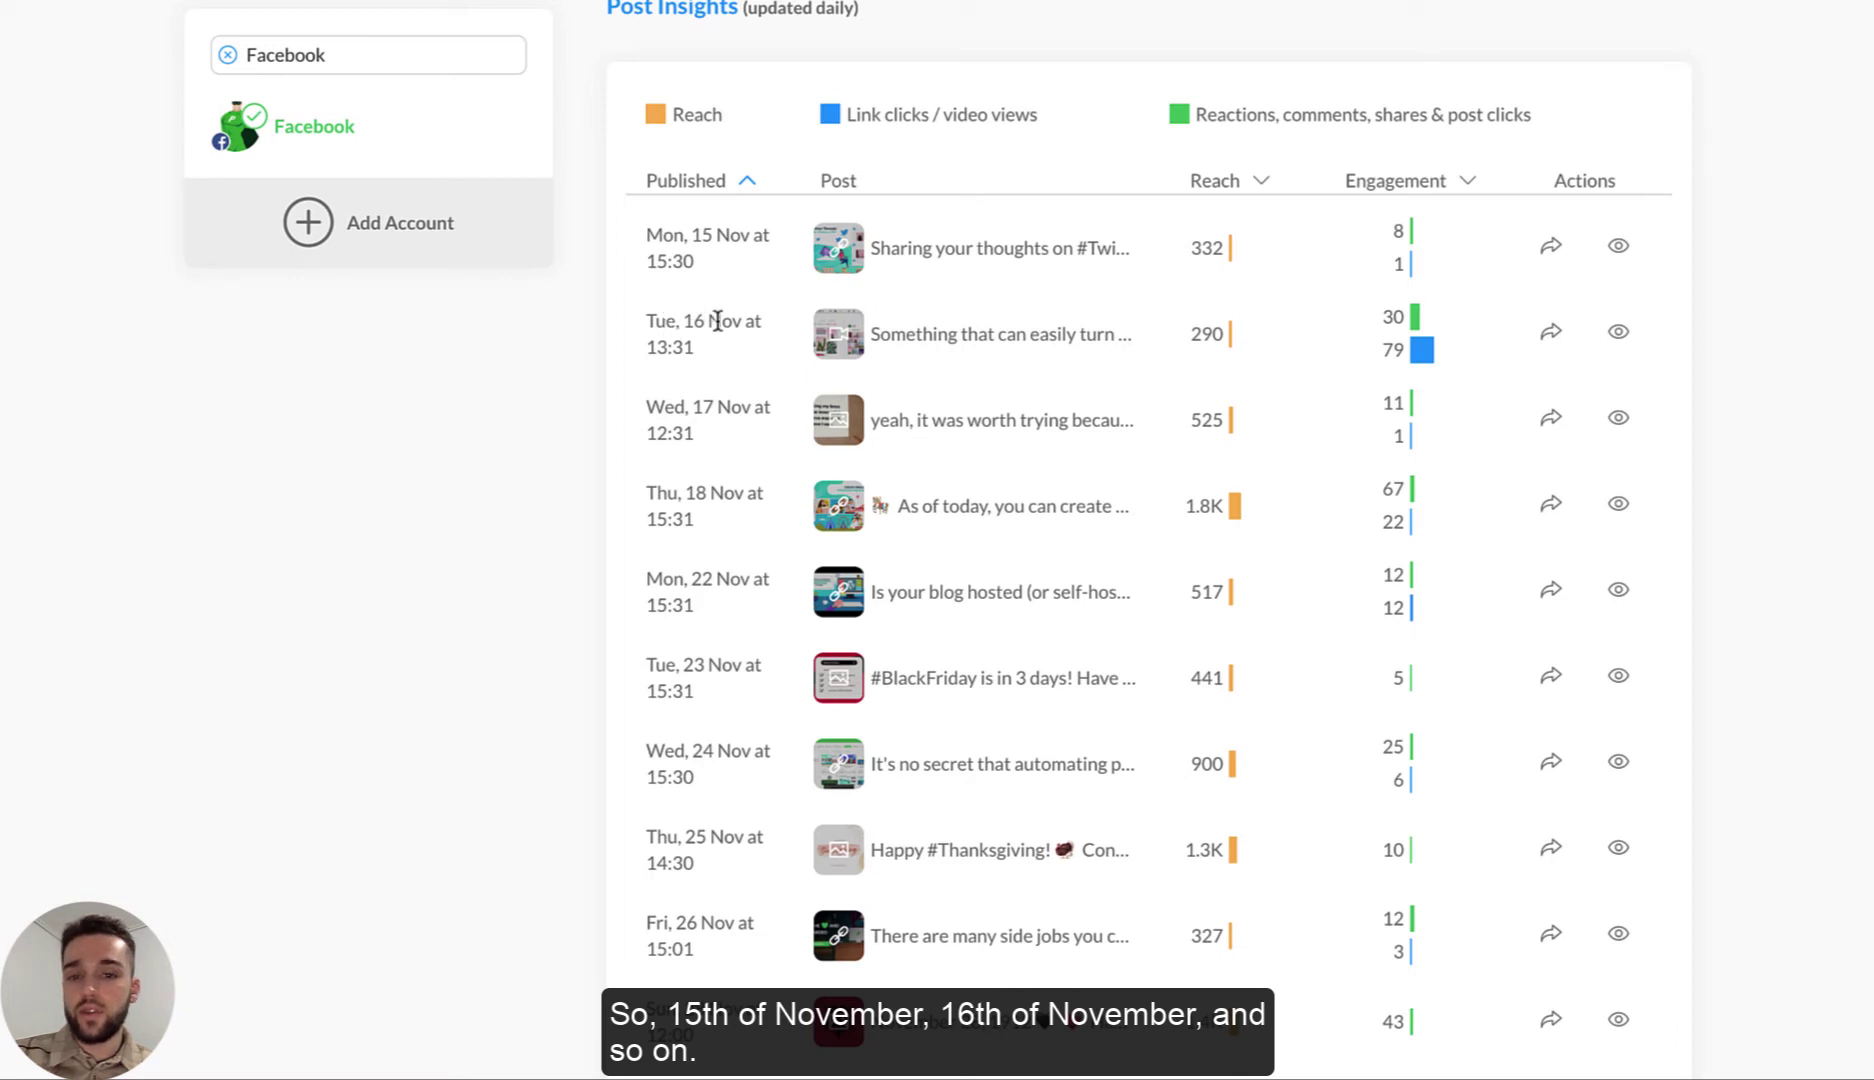
scroll(702, 540, "down", 4)
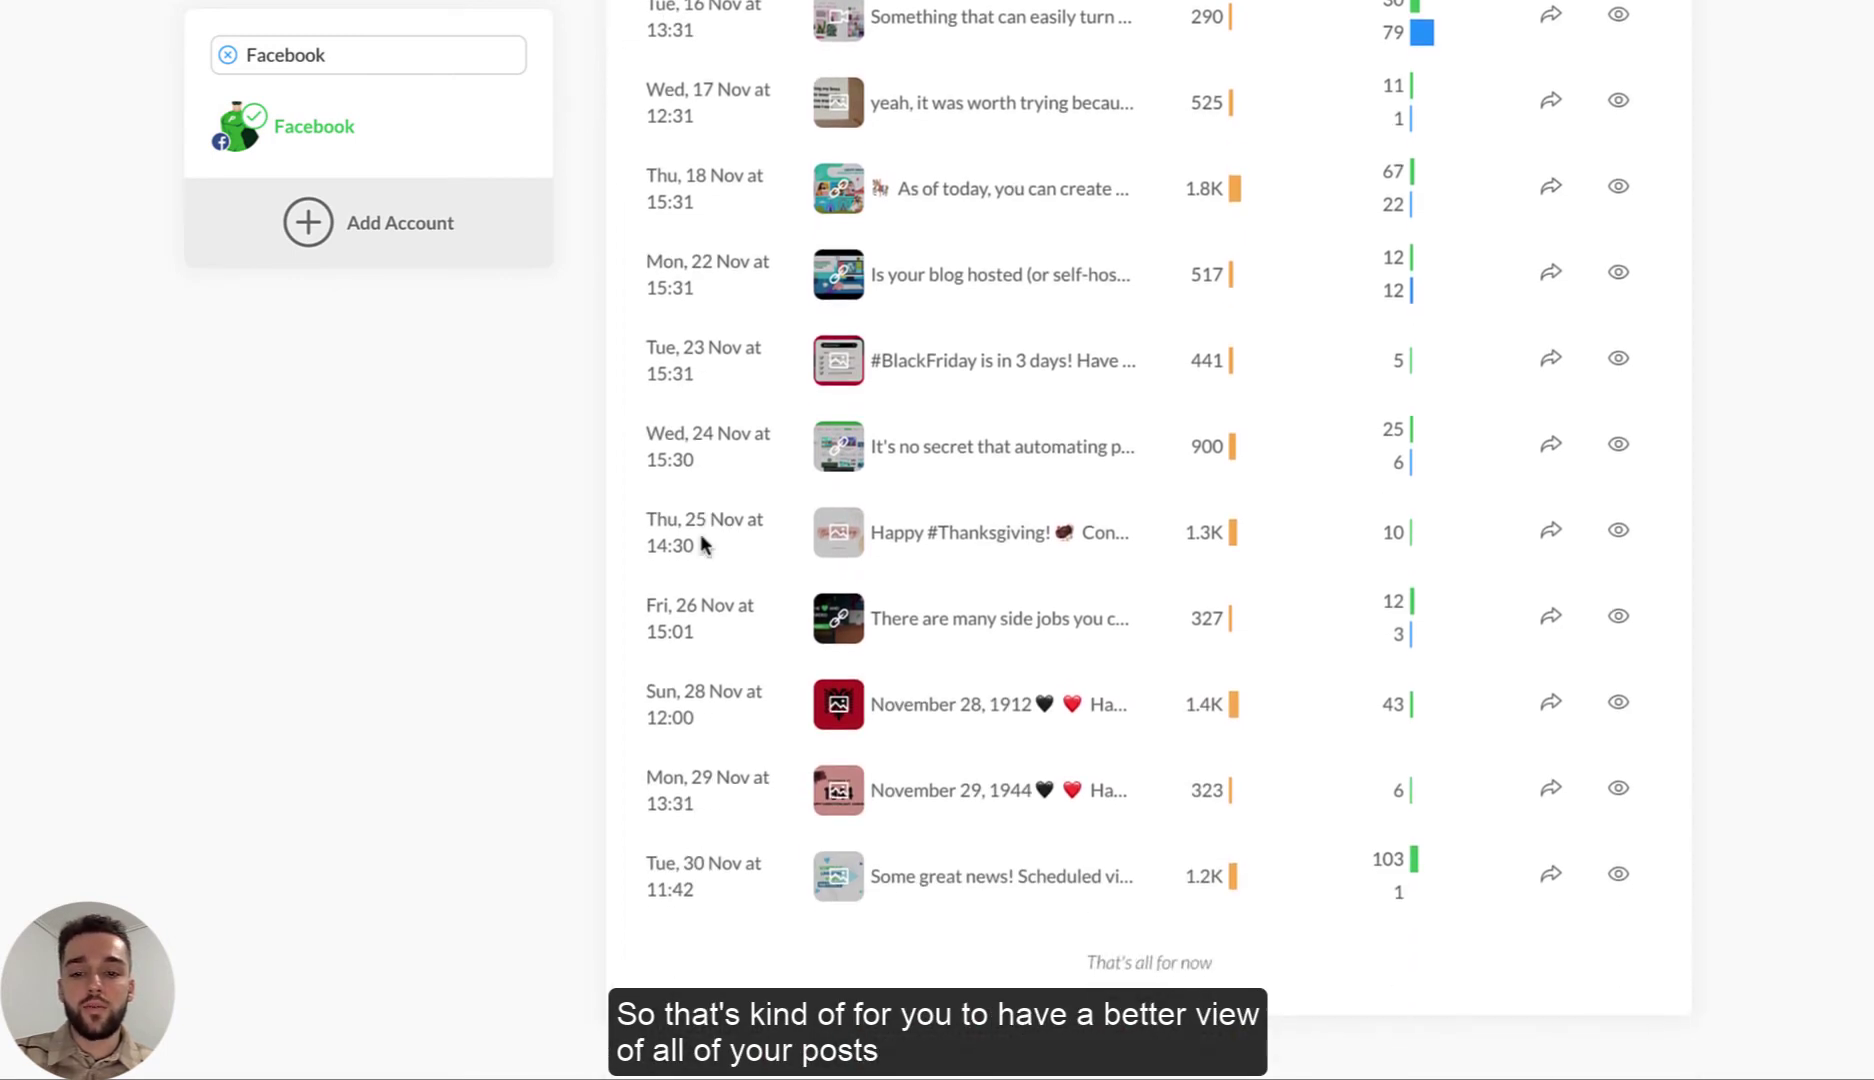
scroll(700, 543, "up", 2)
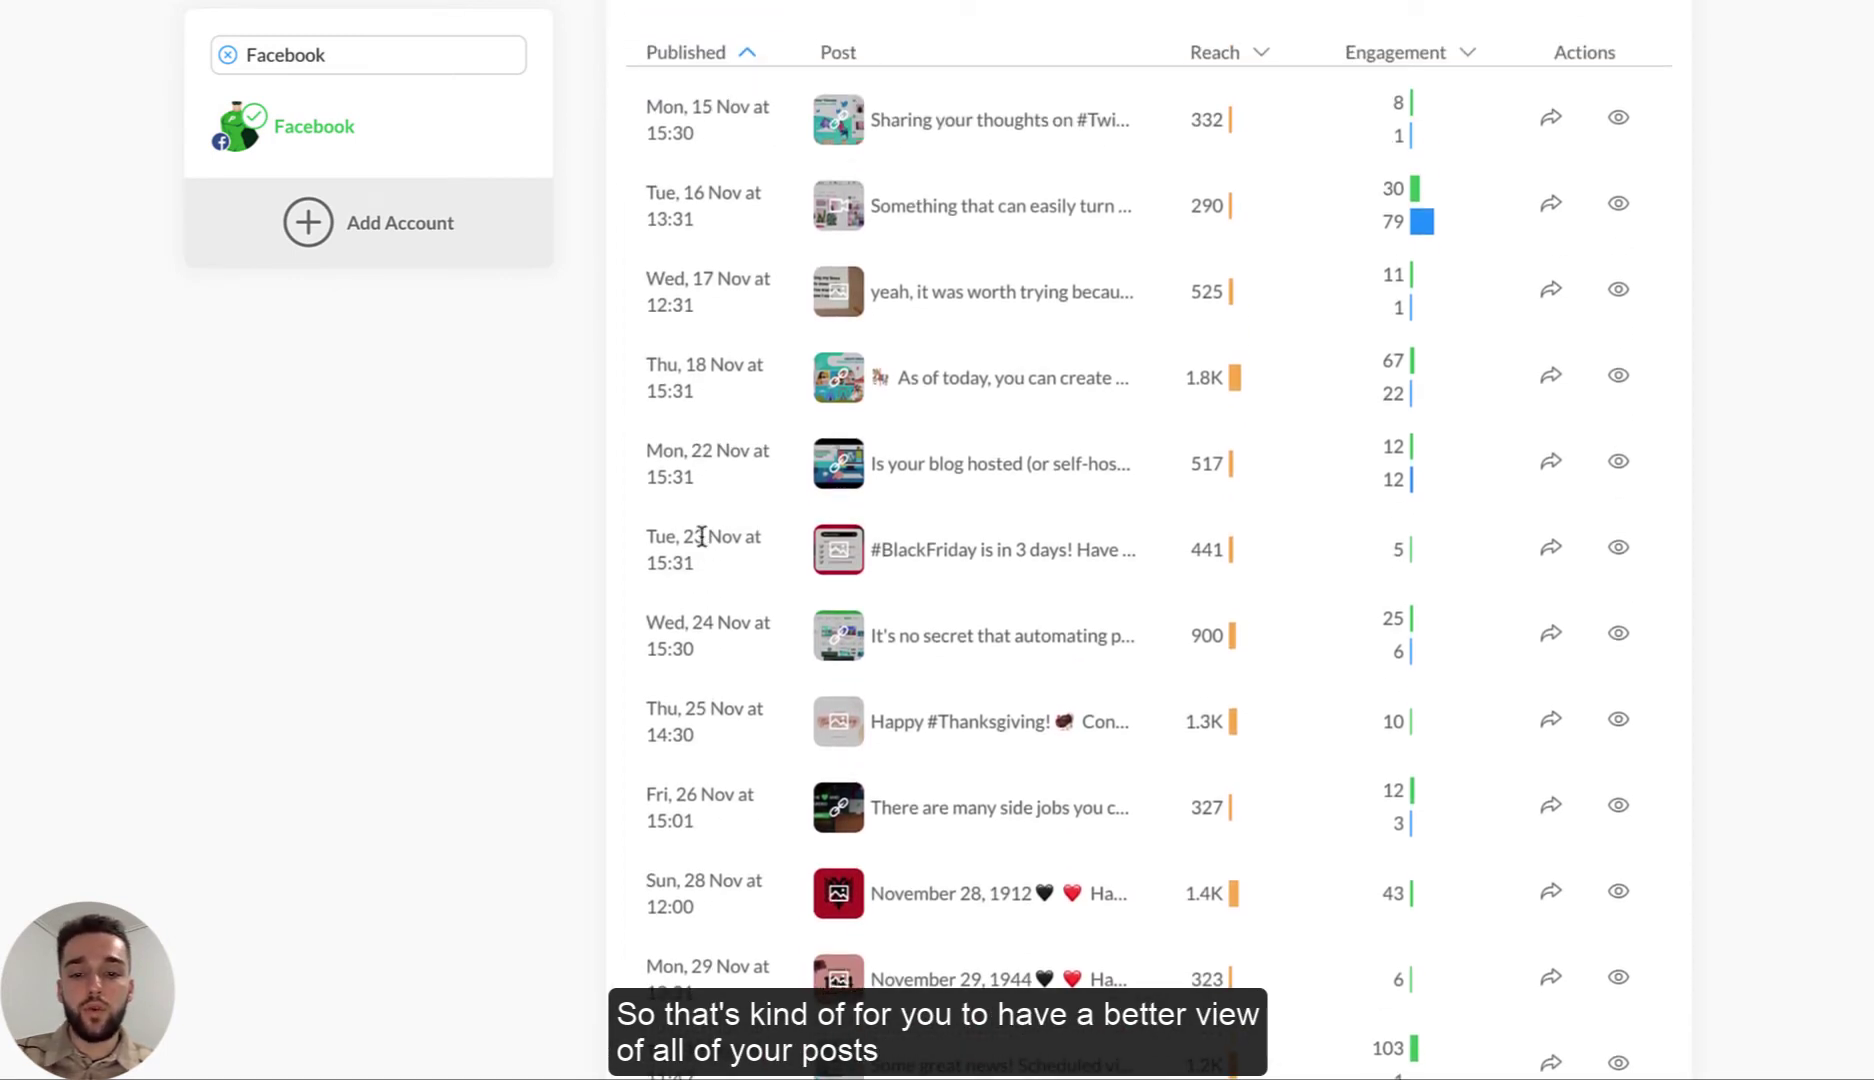
scroll(702, 537, "up", 1)
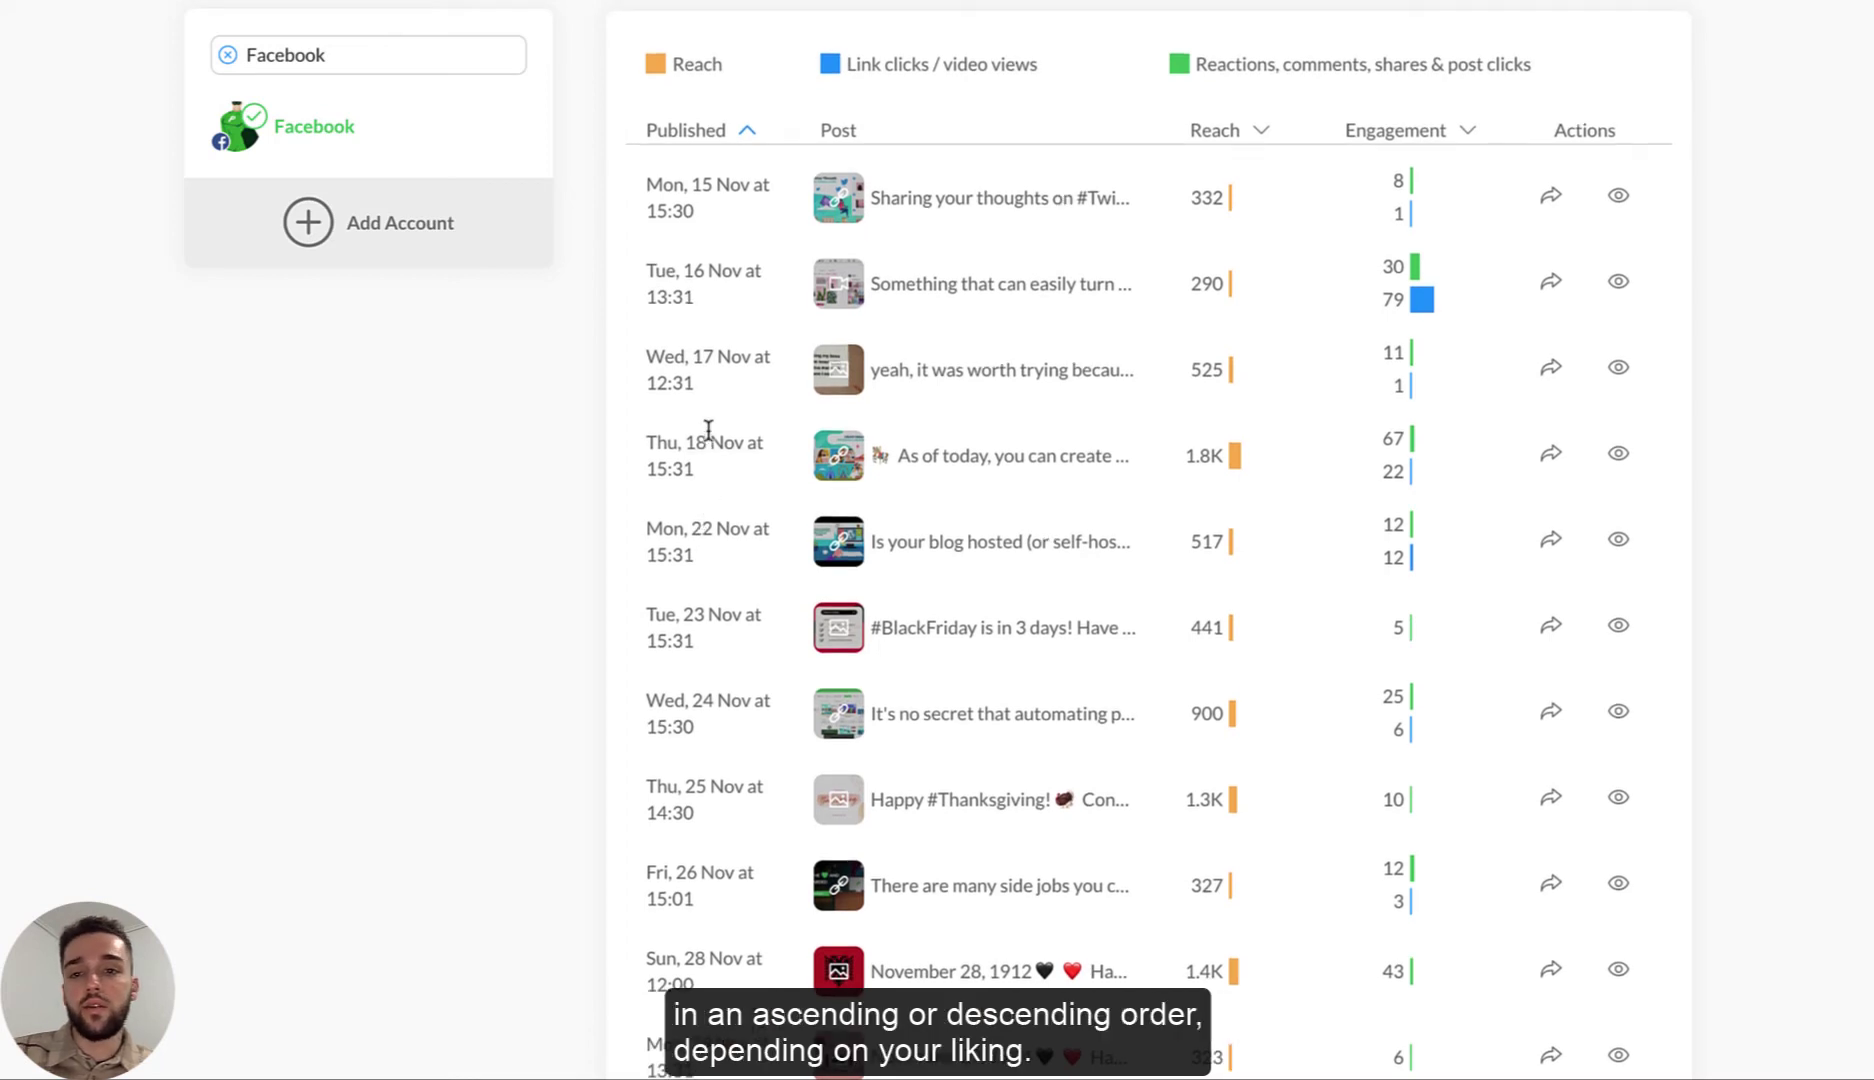
scroll(720, 320, "down", 1)
left_click(745, 112)
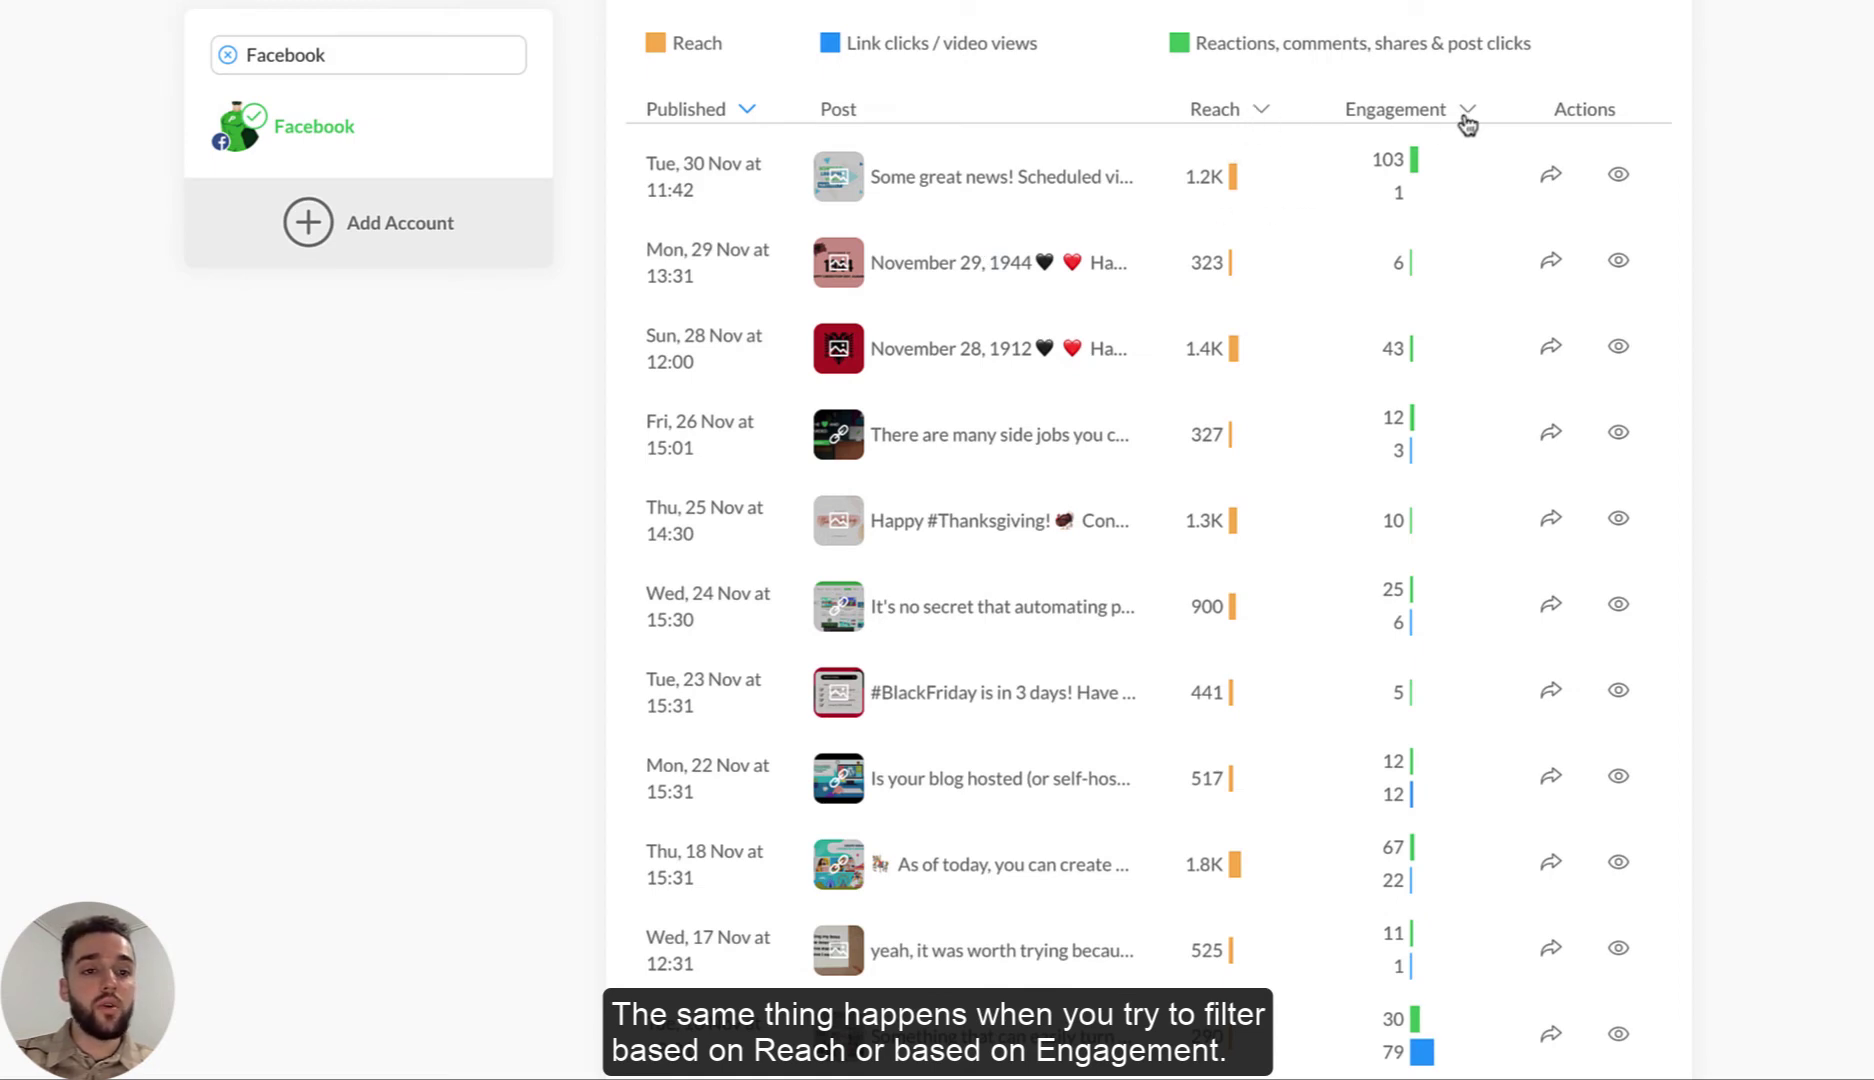
Sort the post insights by reach, first lowest first and then highest first
left_click(1262, 110)
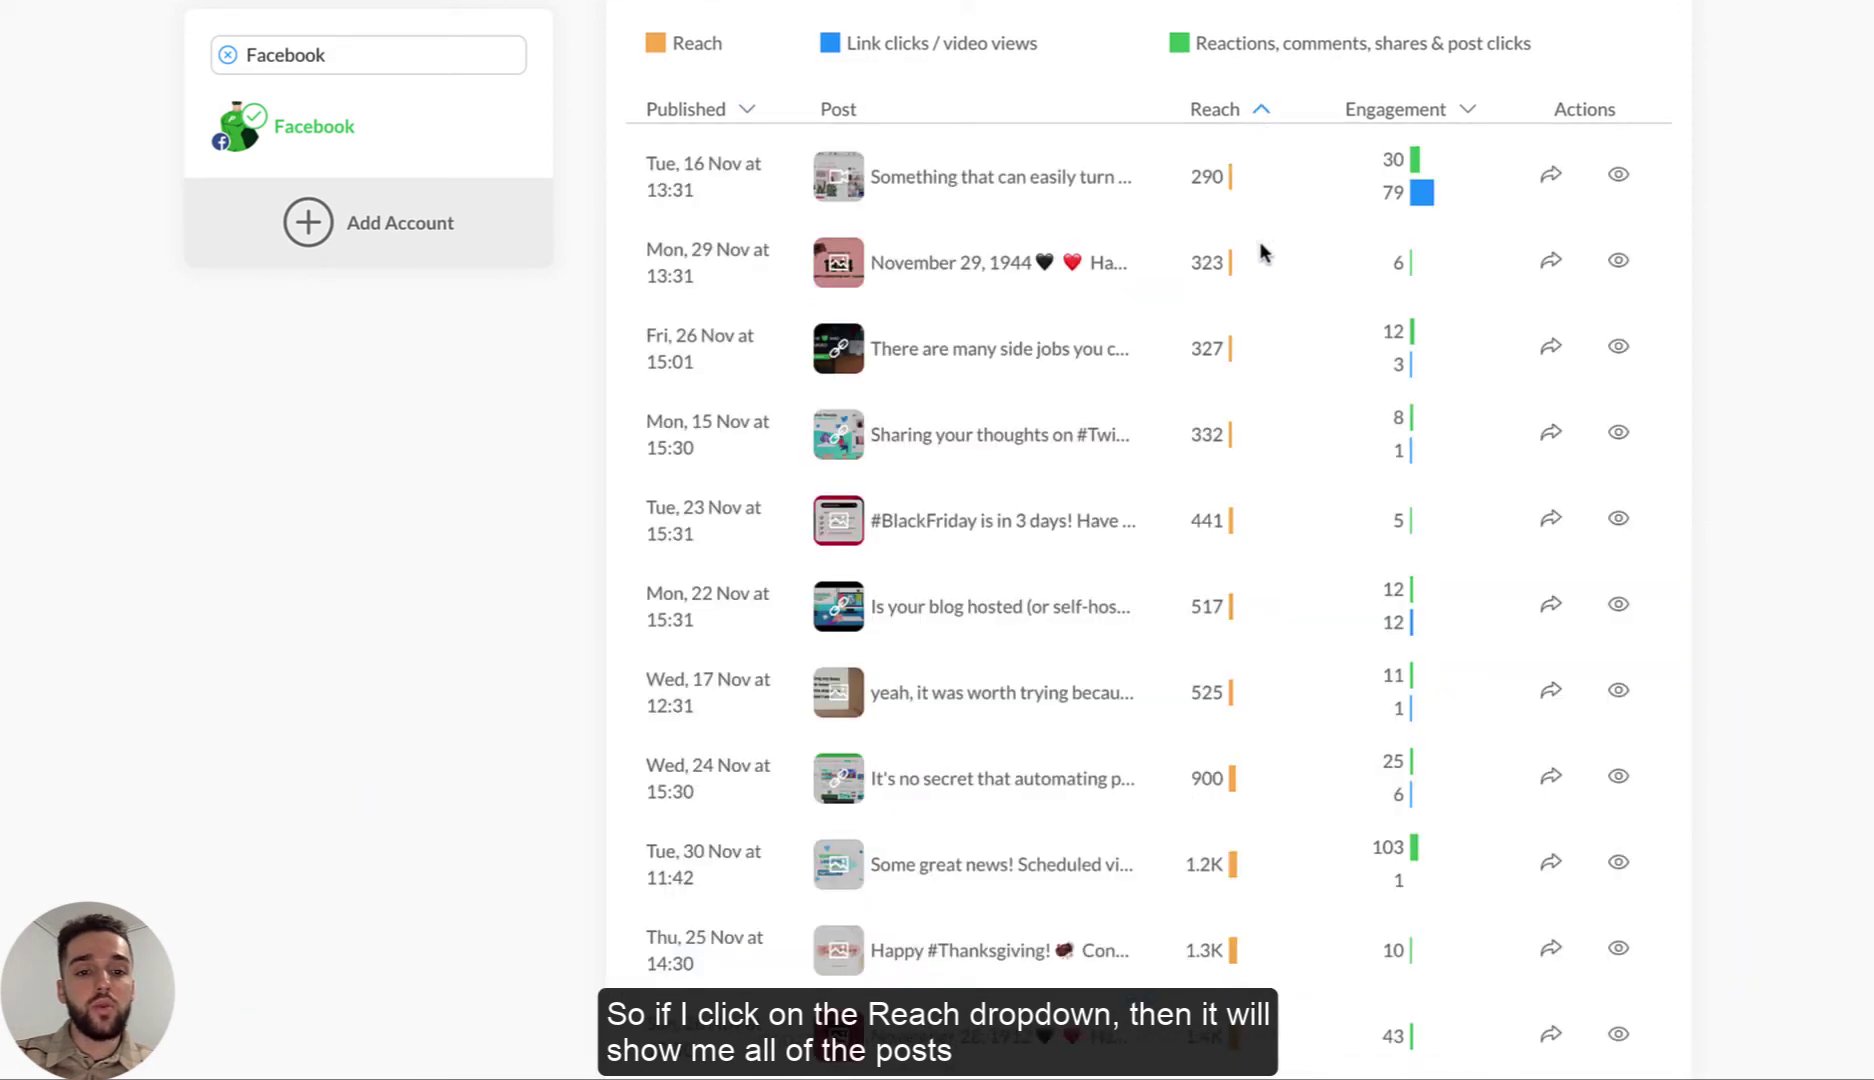
mouse_move(1239, 177)
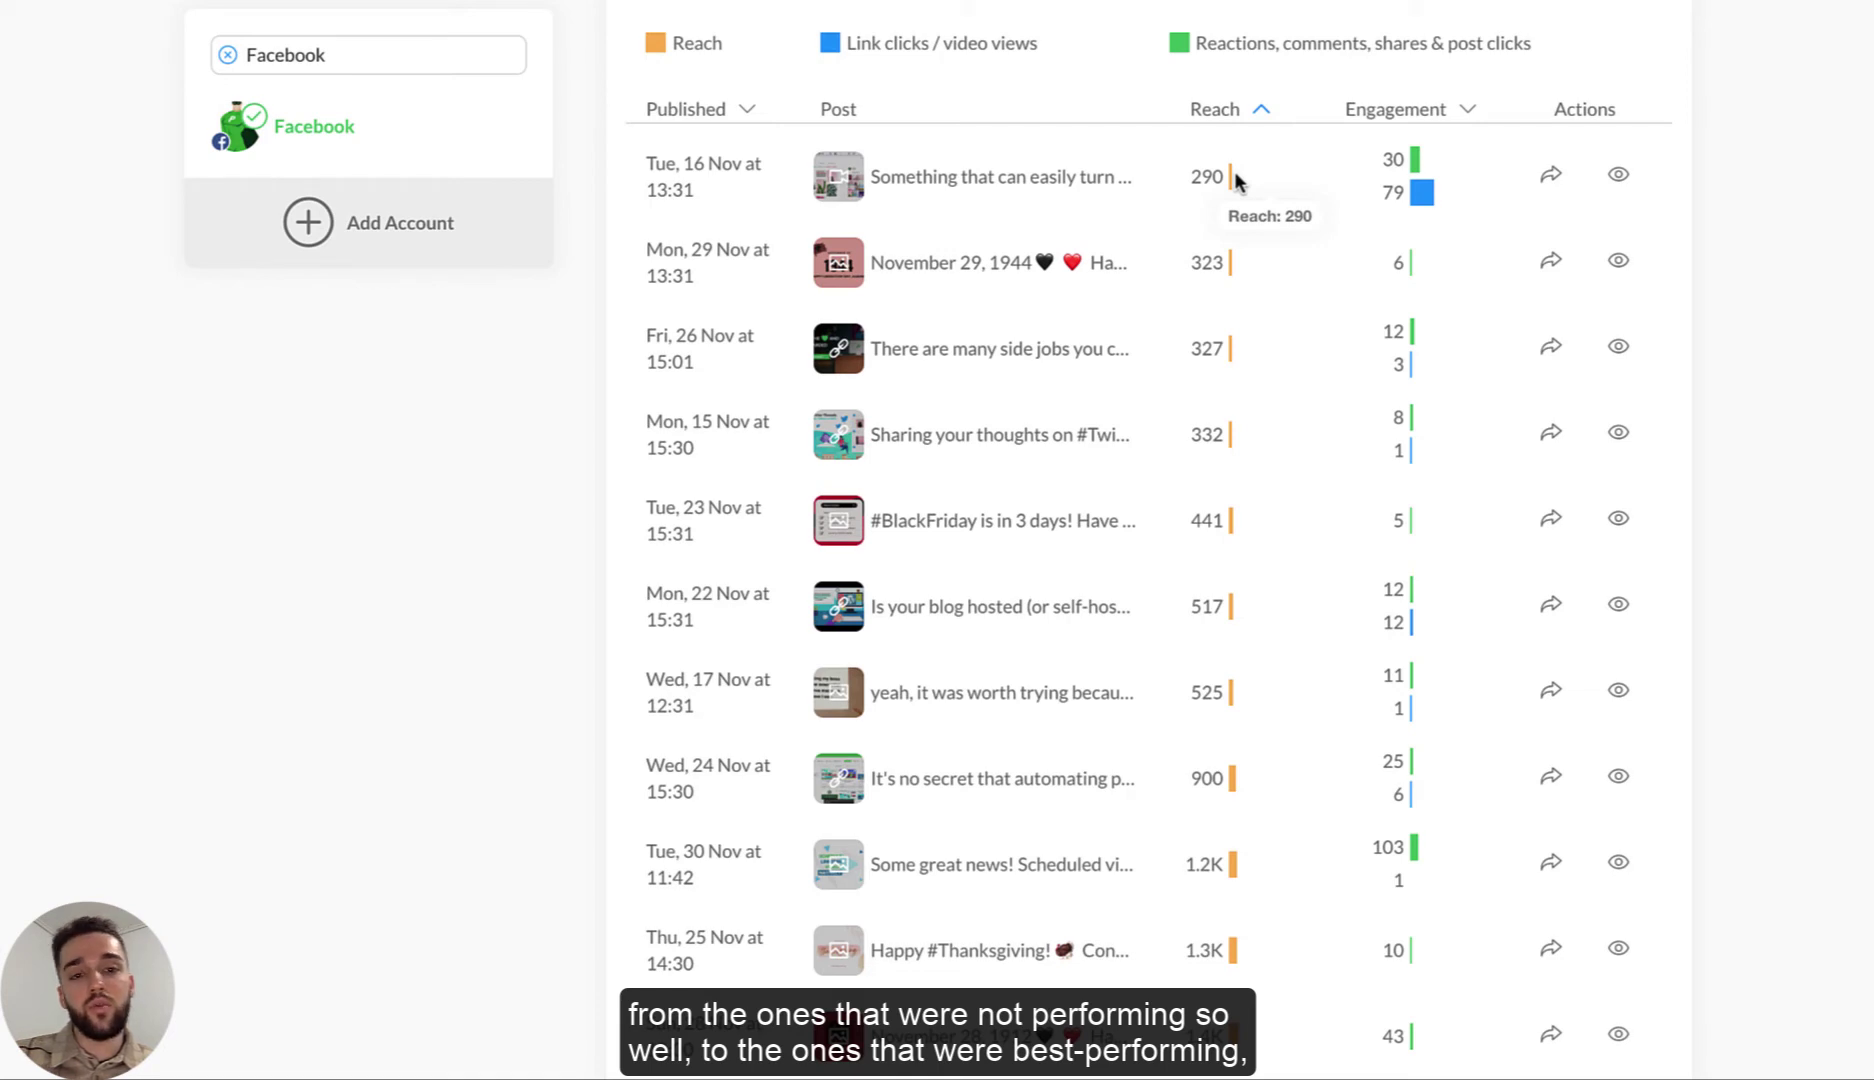
scroll(1245, 590, "down", 3)
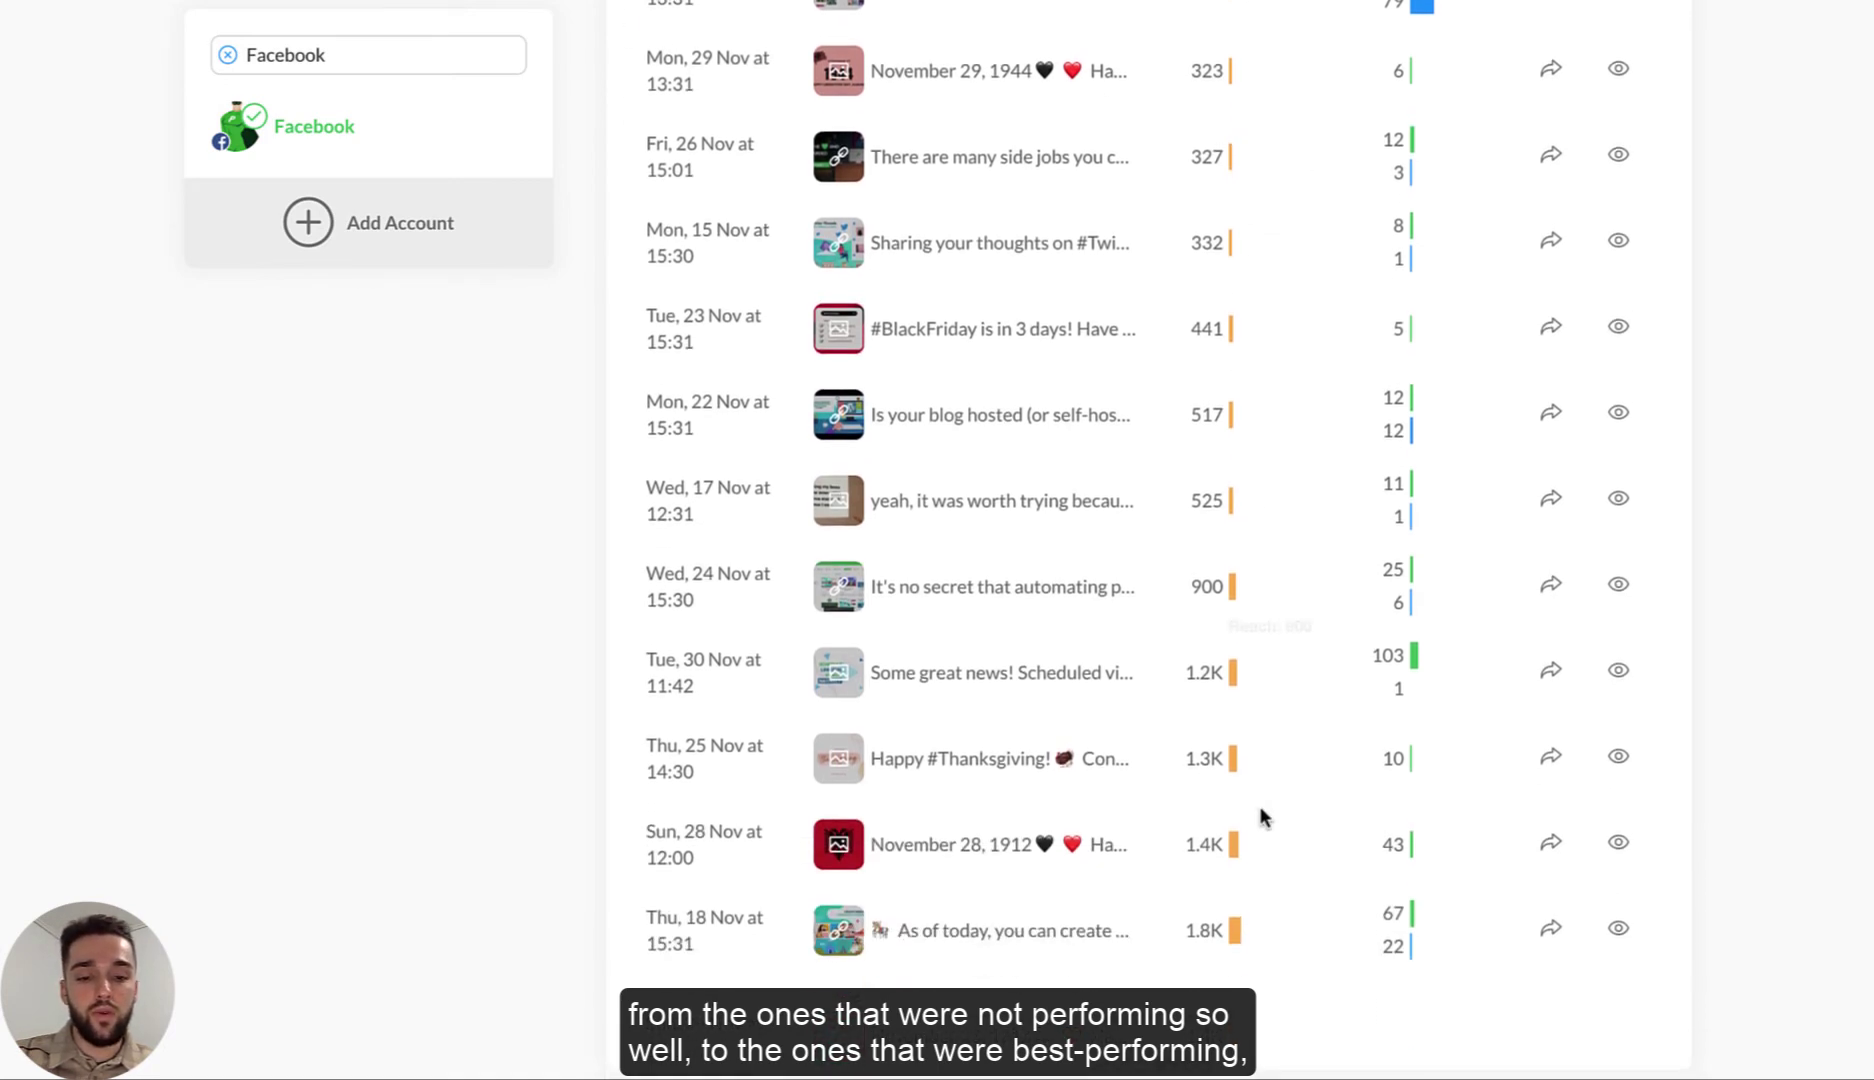
scroll(1274, 612, "up", 3)
left_click(1266, 175)
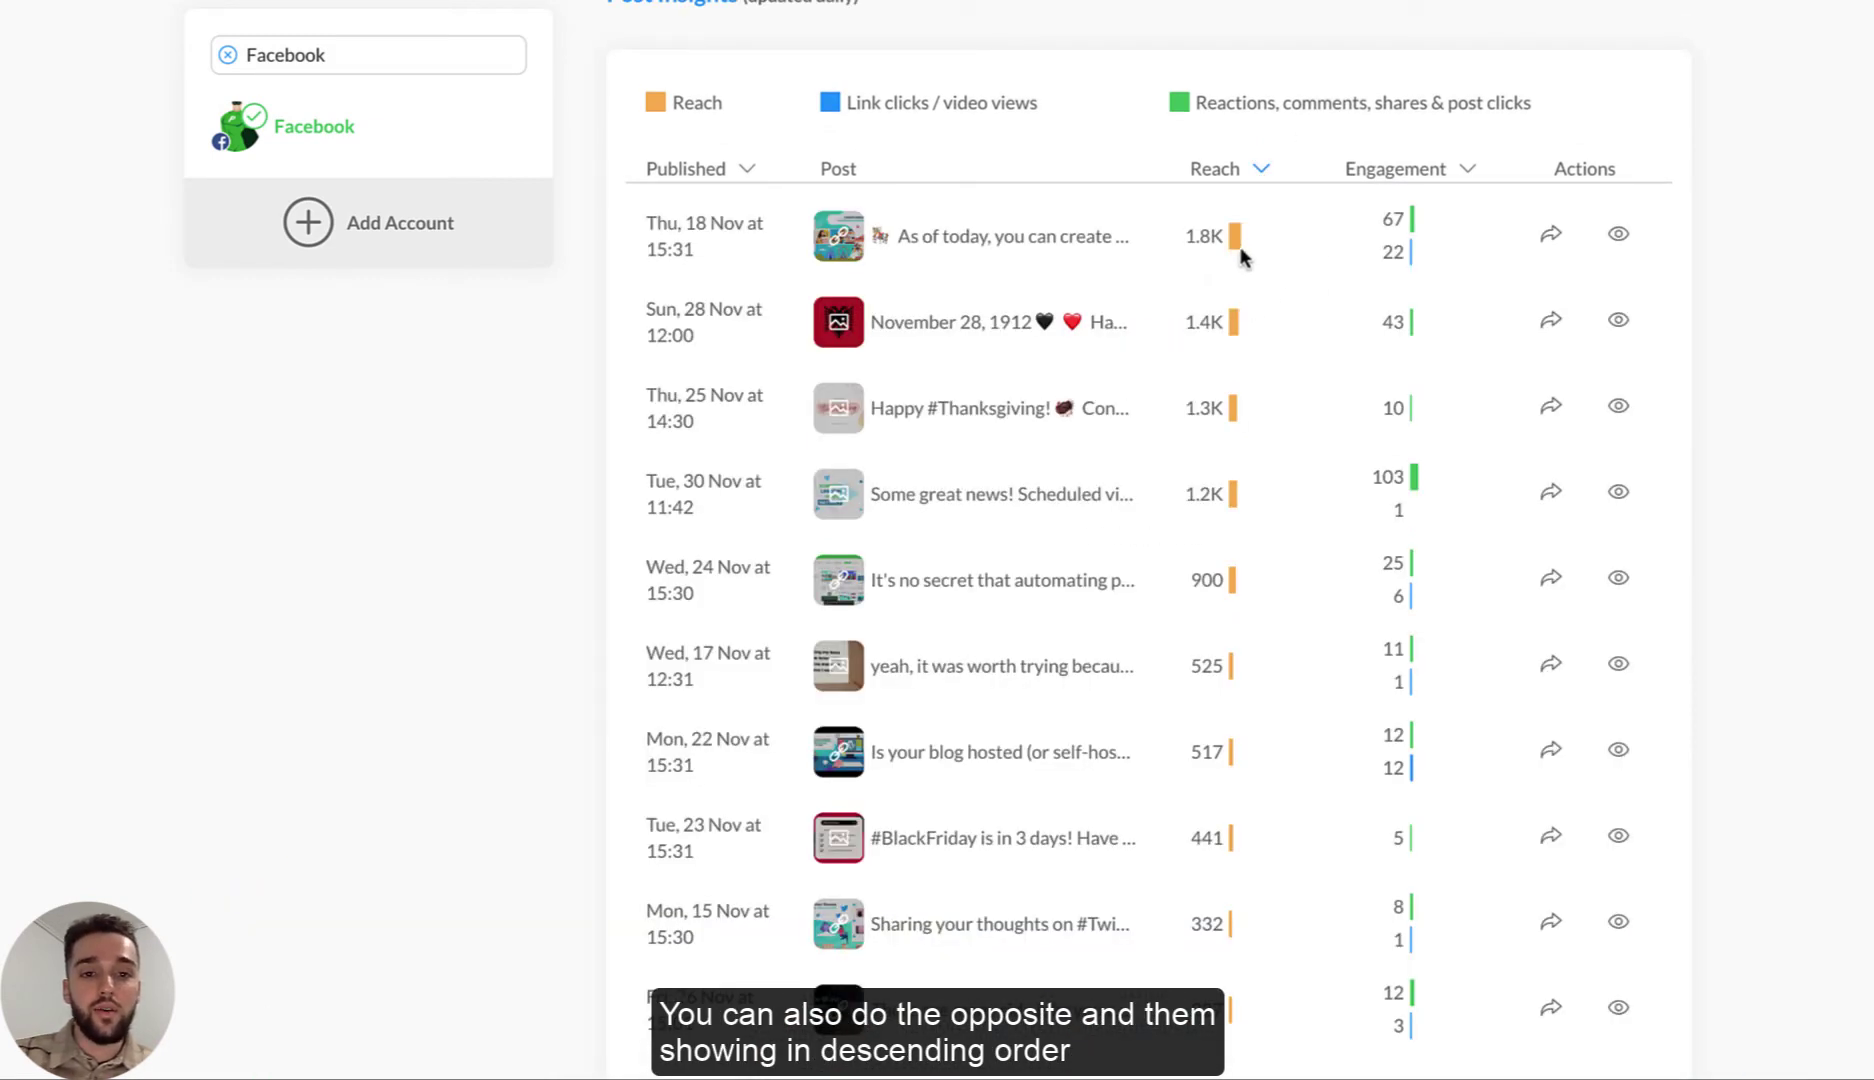
scroll(1248, 420, "down", 1)
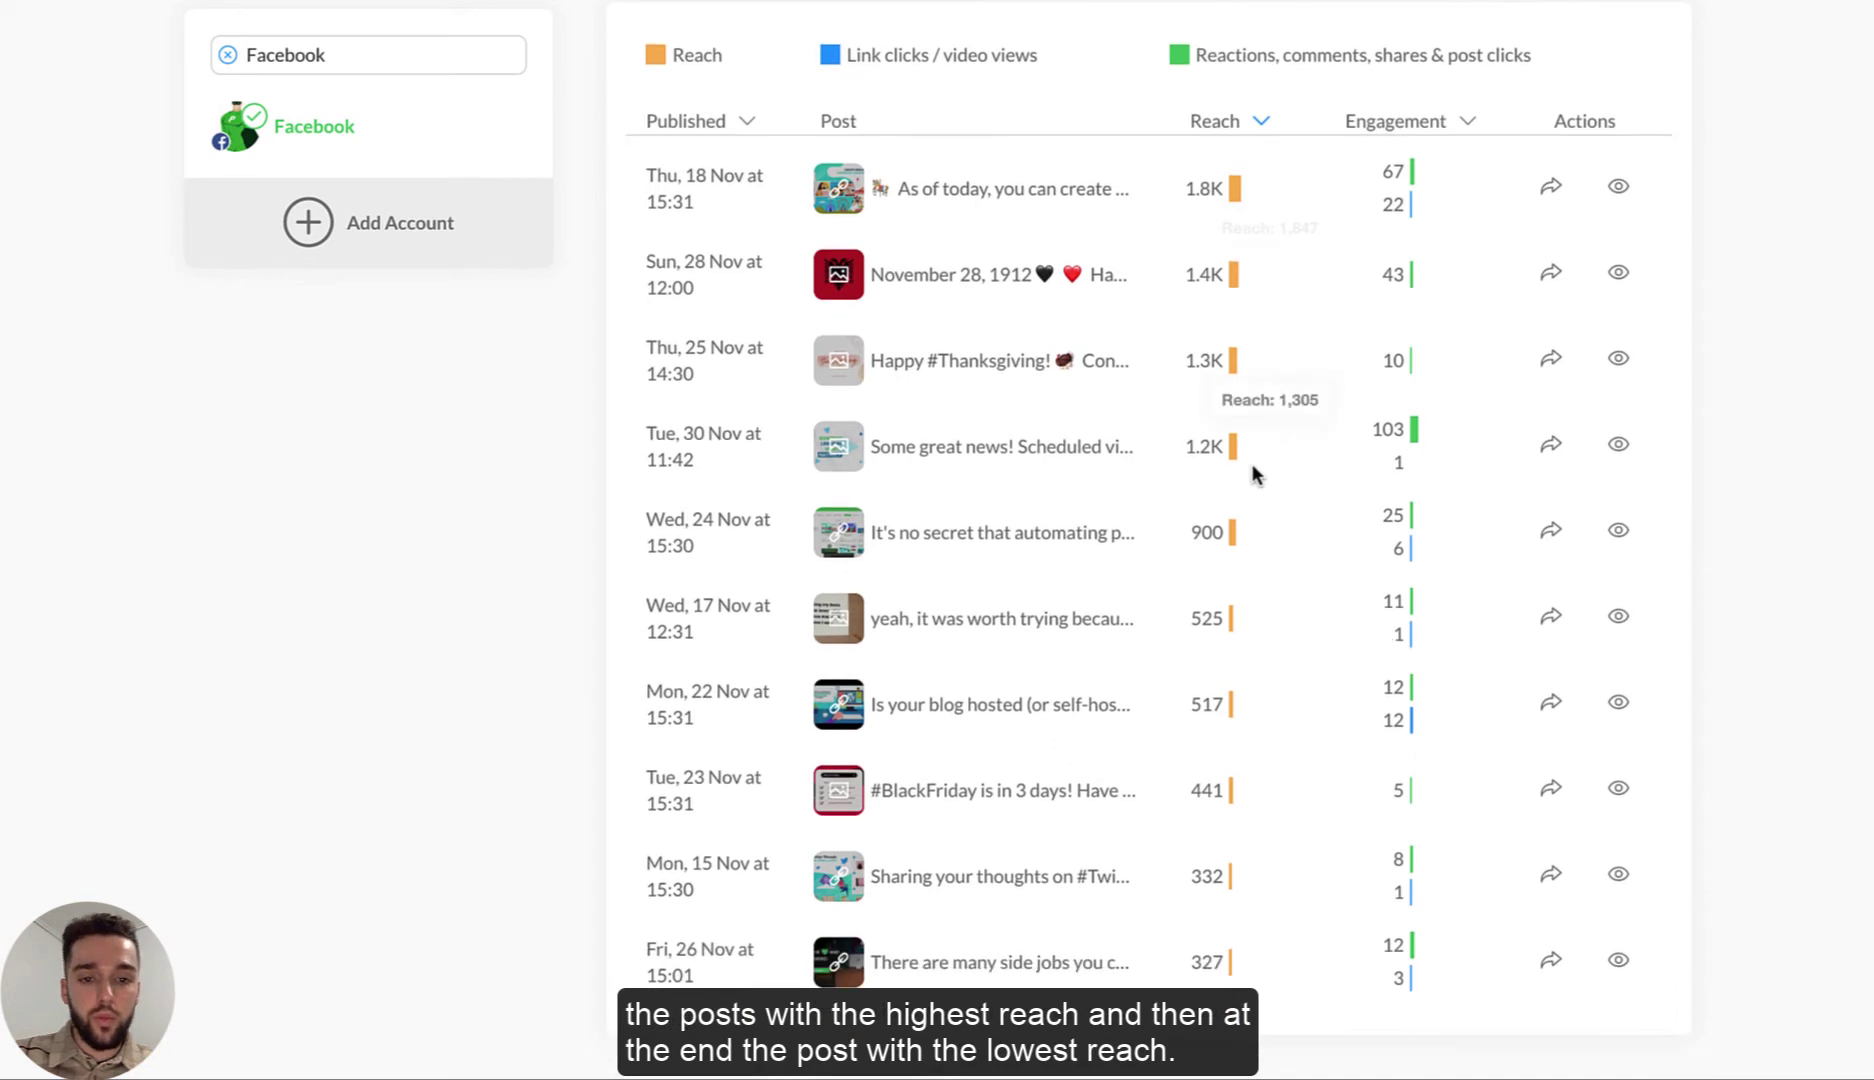
scroll(1250, 463, "down", 1)
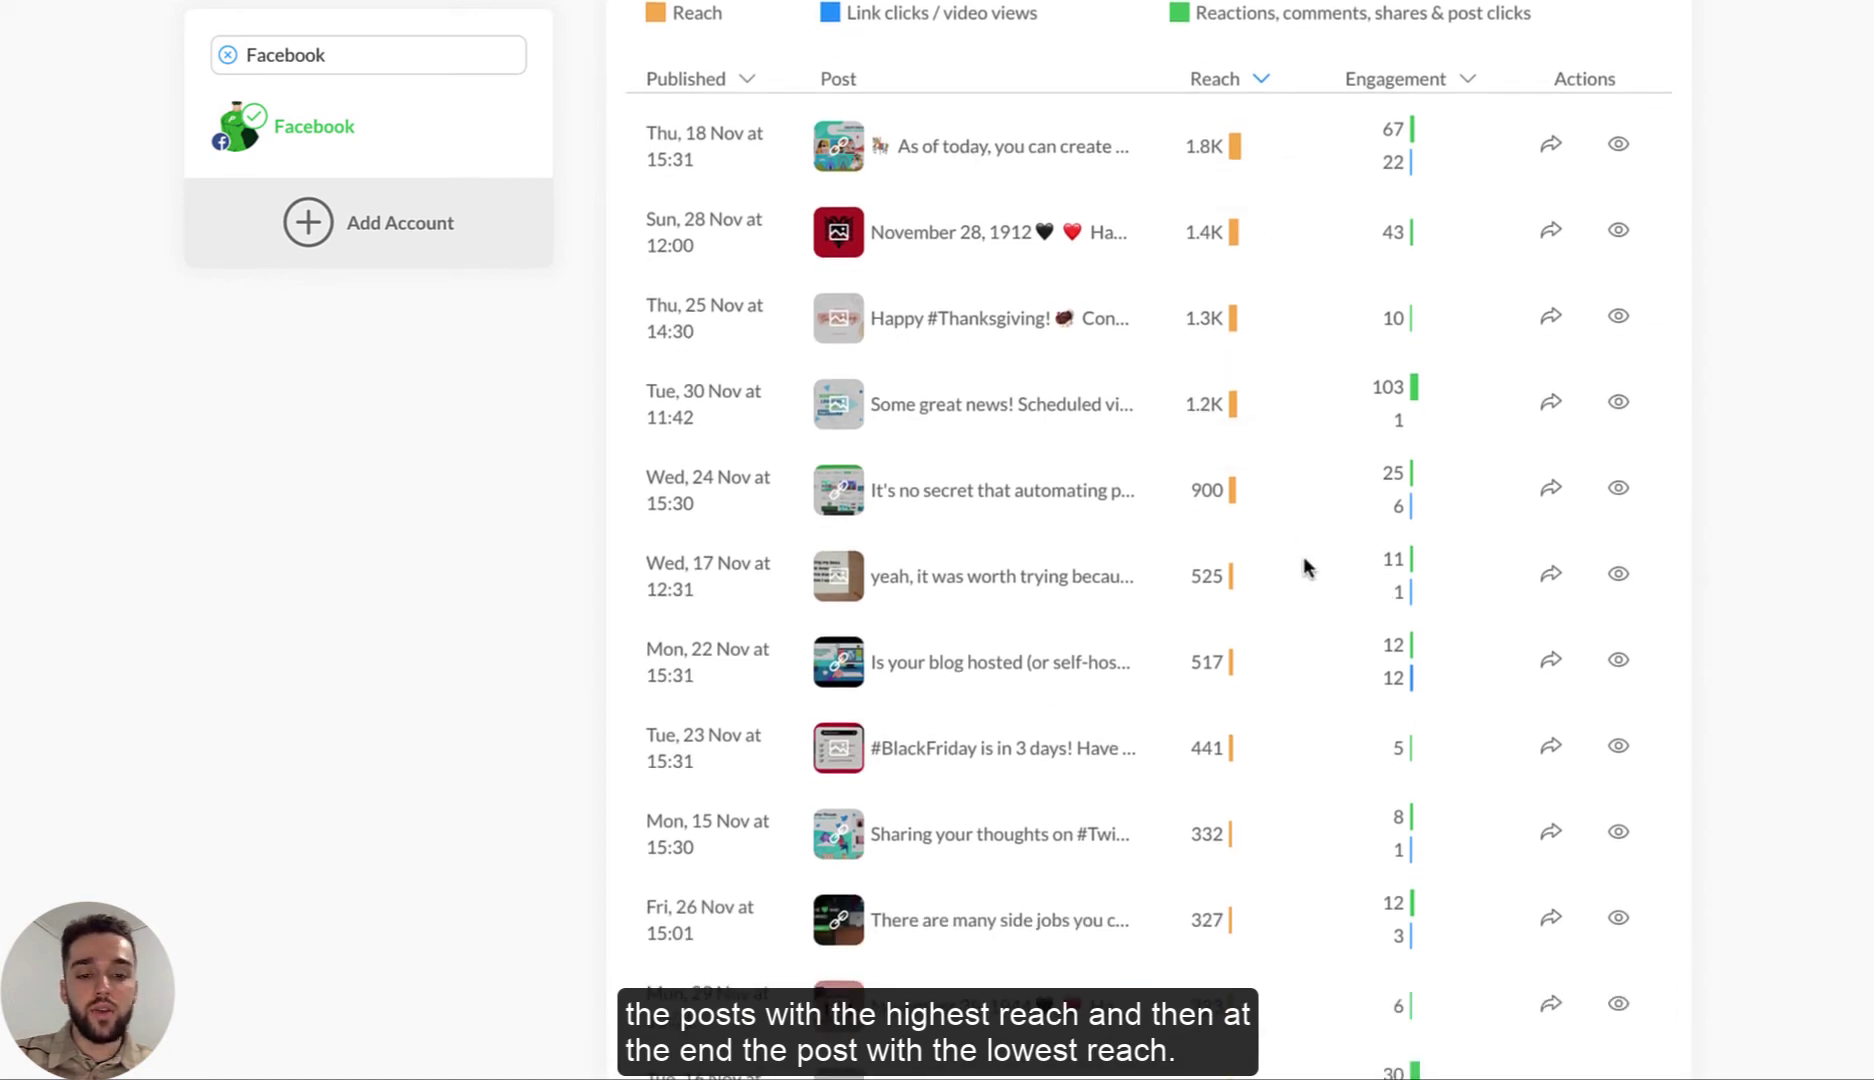
scroll(1276, 928, "down", 4)
scroll(1265, 548, "up", 3)
scroll(1262, 548, "up", 4)
Sort the posts by engagement ascending, bringing the 23 Nov post with 5 engagements to the top
left_click(1467, 215)
scroll(1386, 319, "down", 4)
scroll(1387, 320, "up", 4)
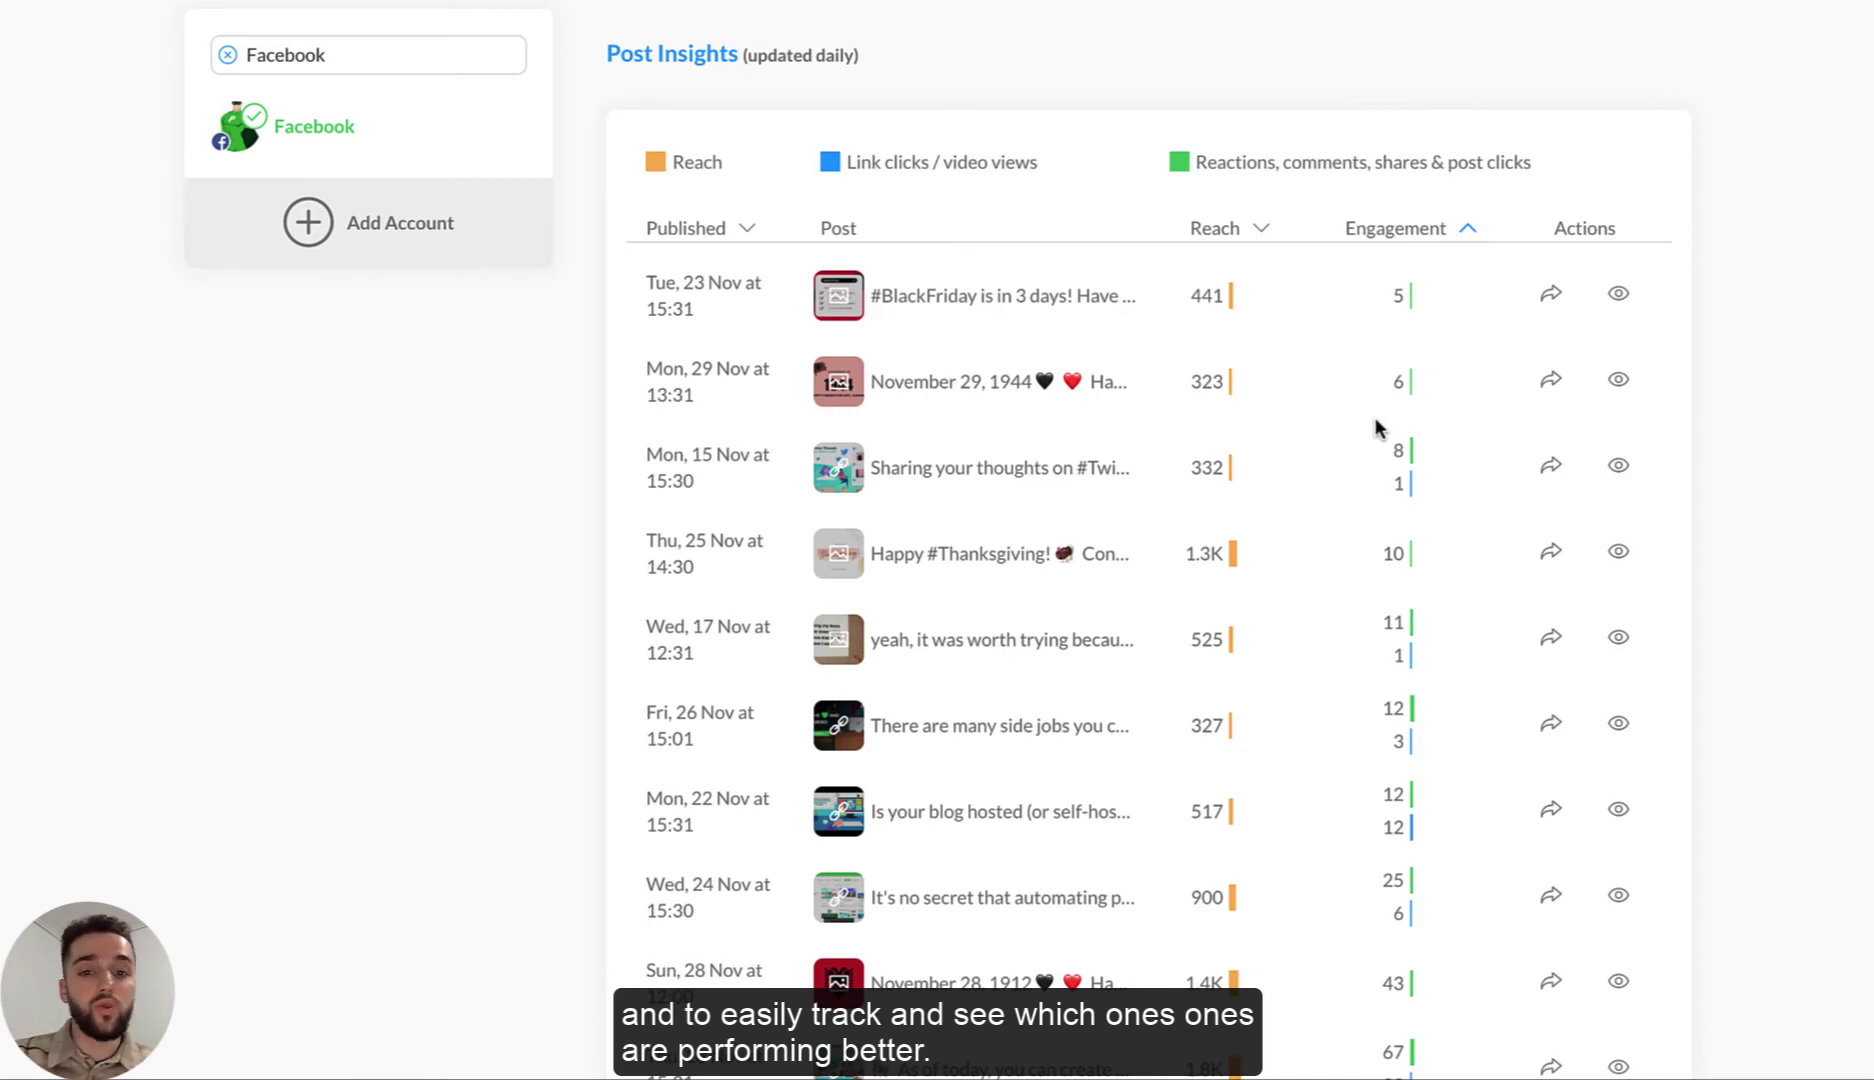
scroll(1375, 417, "up", 1)
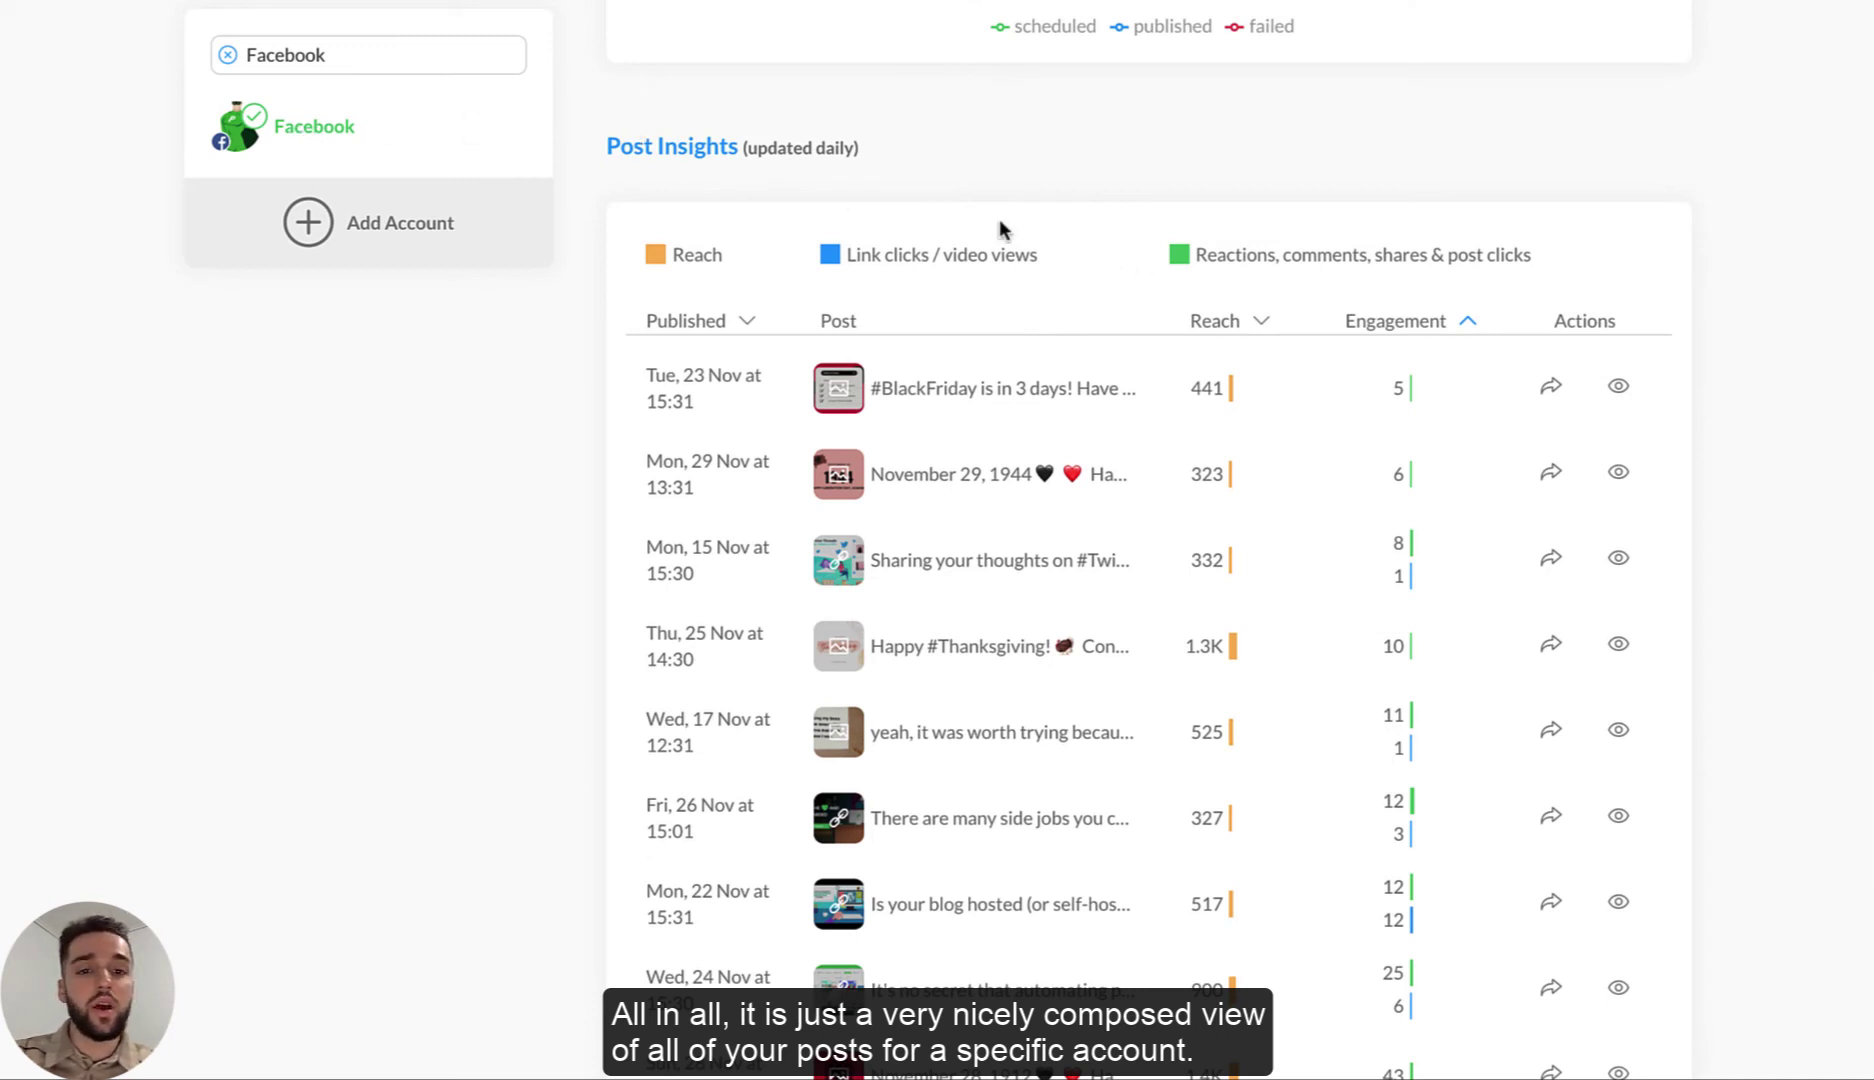
Search the account list for 'Li' and switch Analytics to the LinkedIn account
scroll(1133, 252, "up", 2)
scroll(1133, 252, "up", 15)
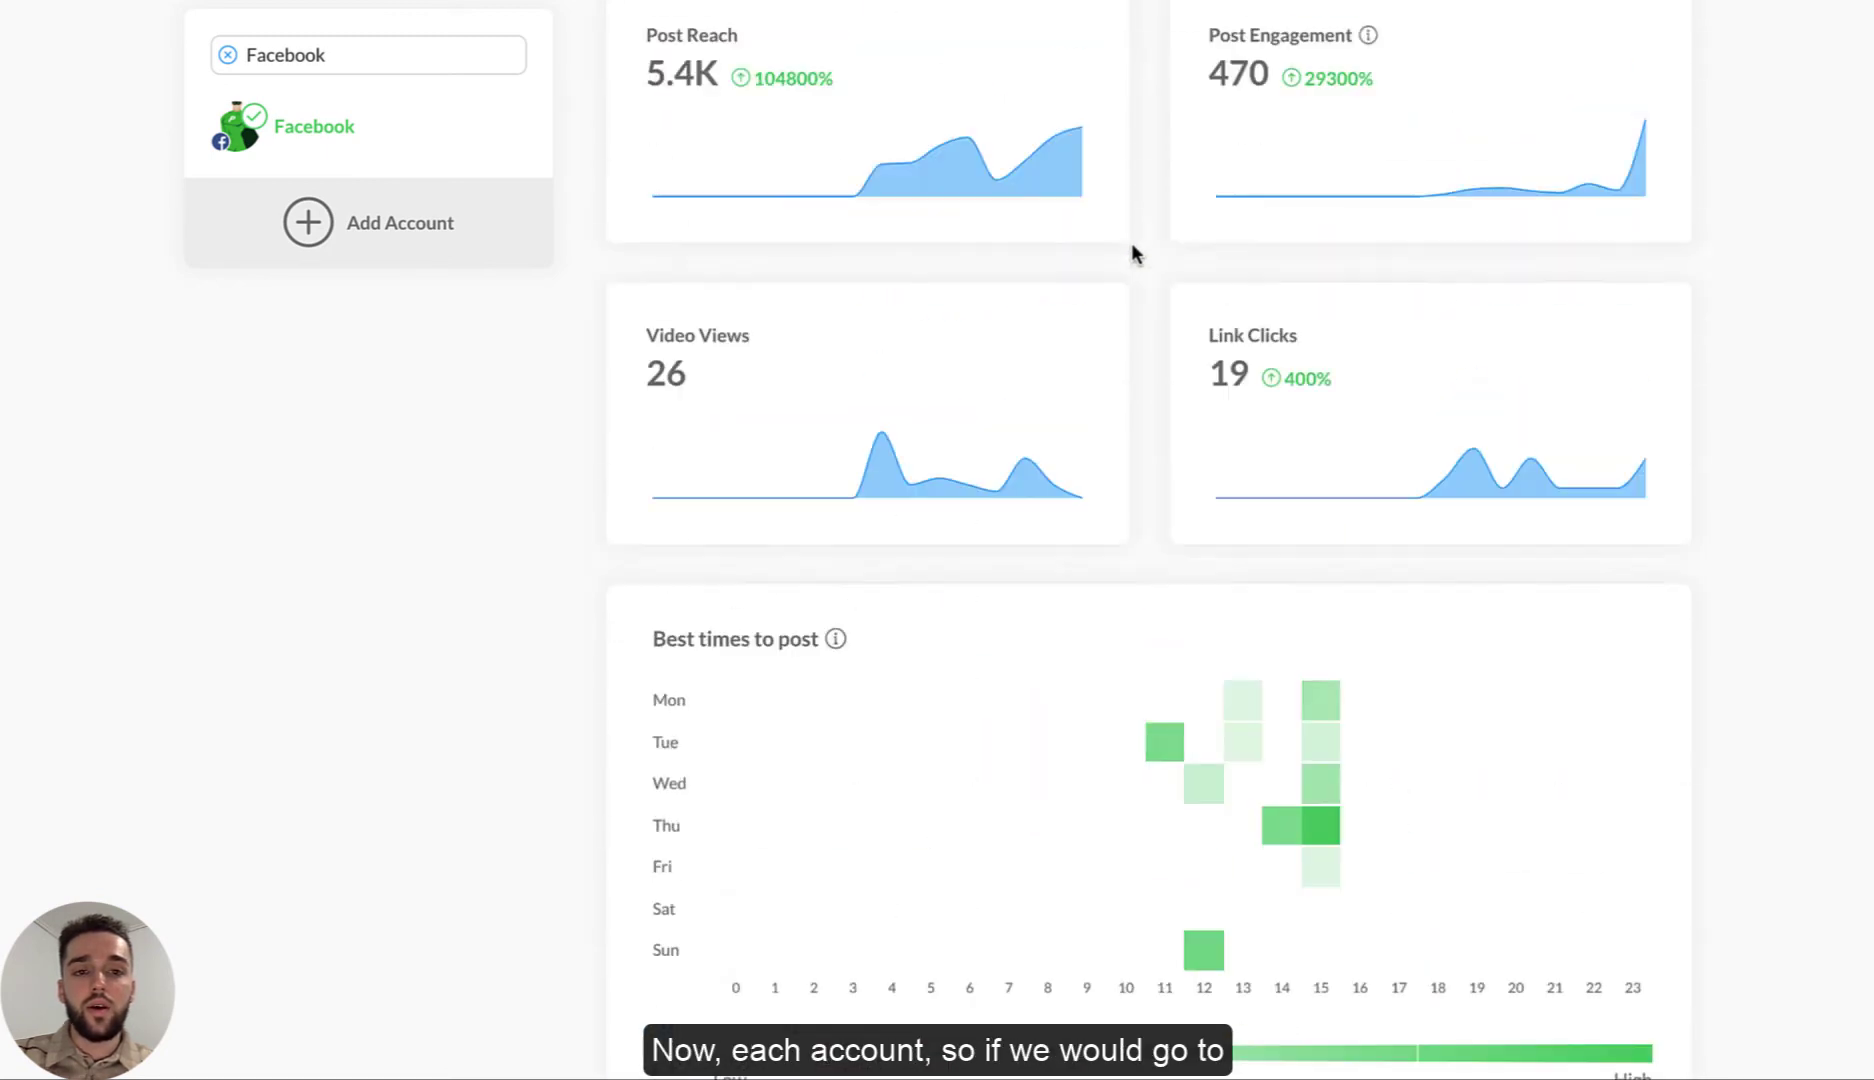
scroll(1140, 218, "up", 12)
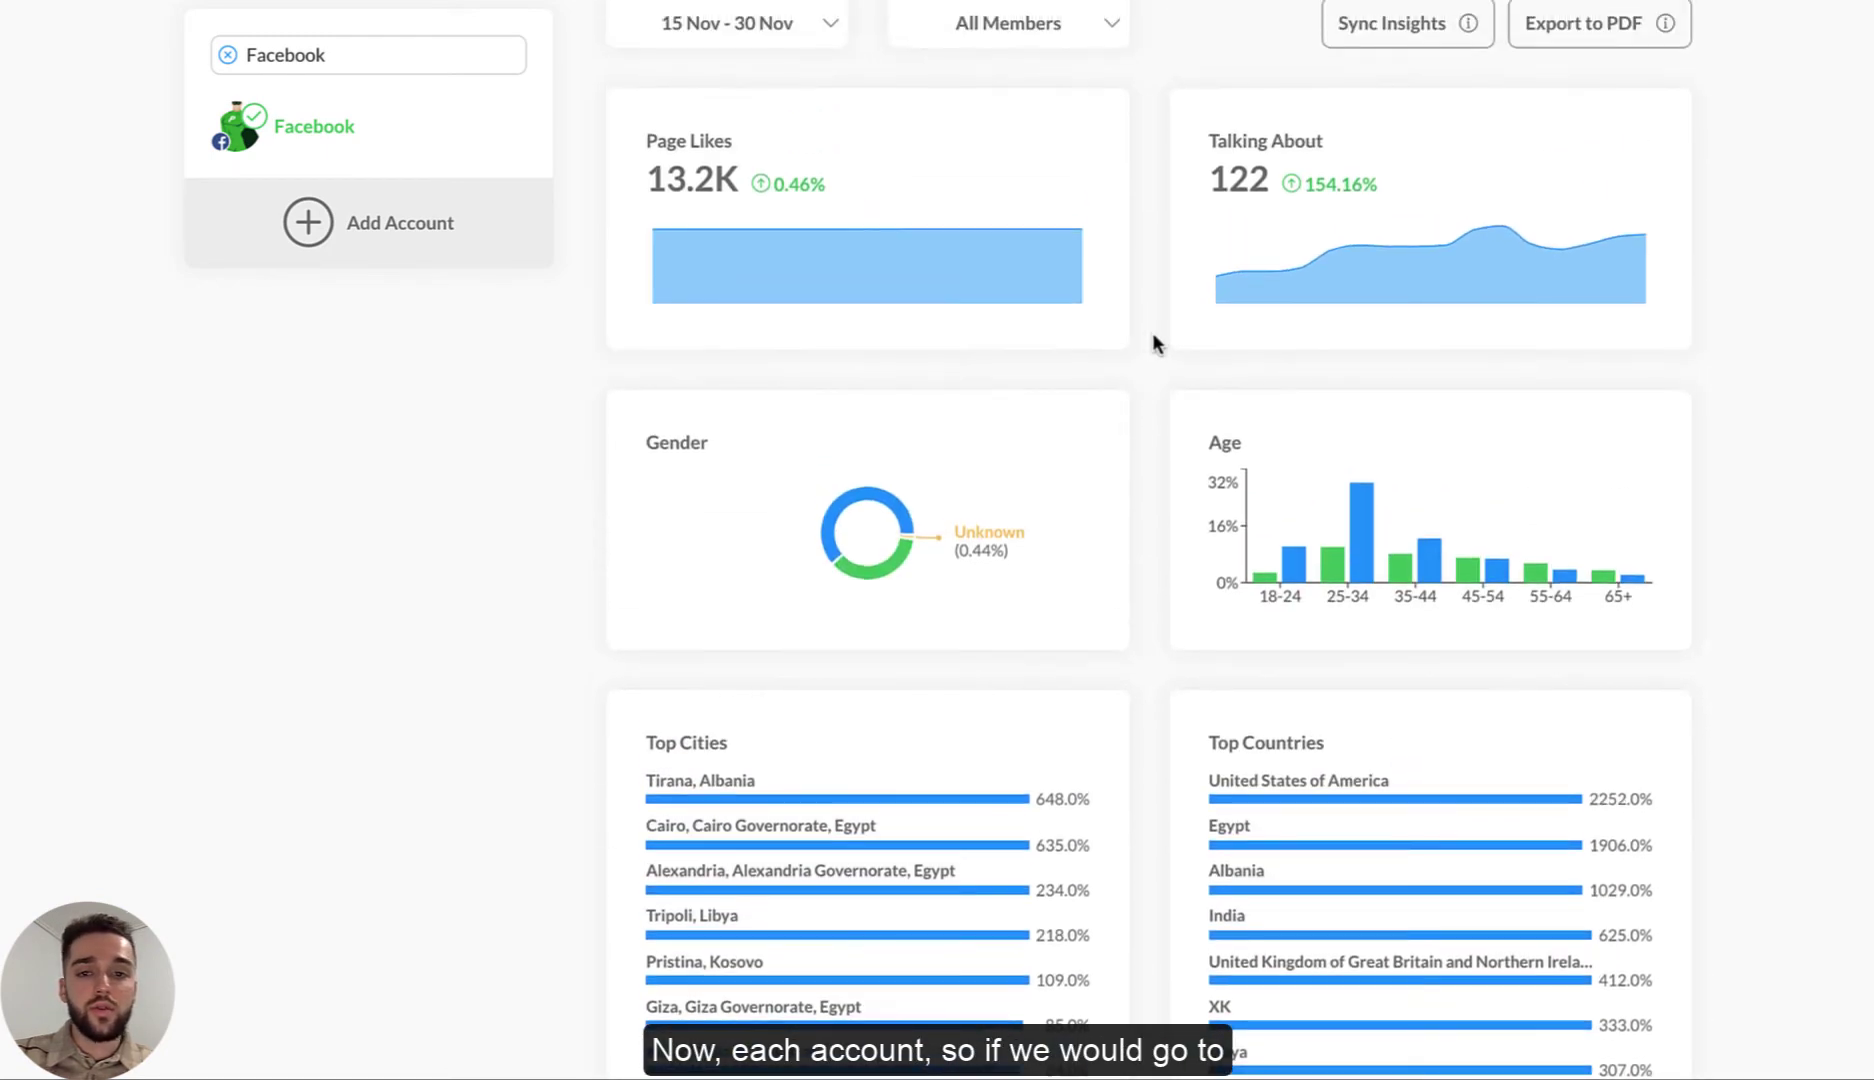
scroll(1152, 343, "up", 1)
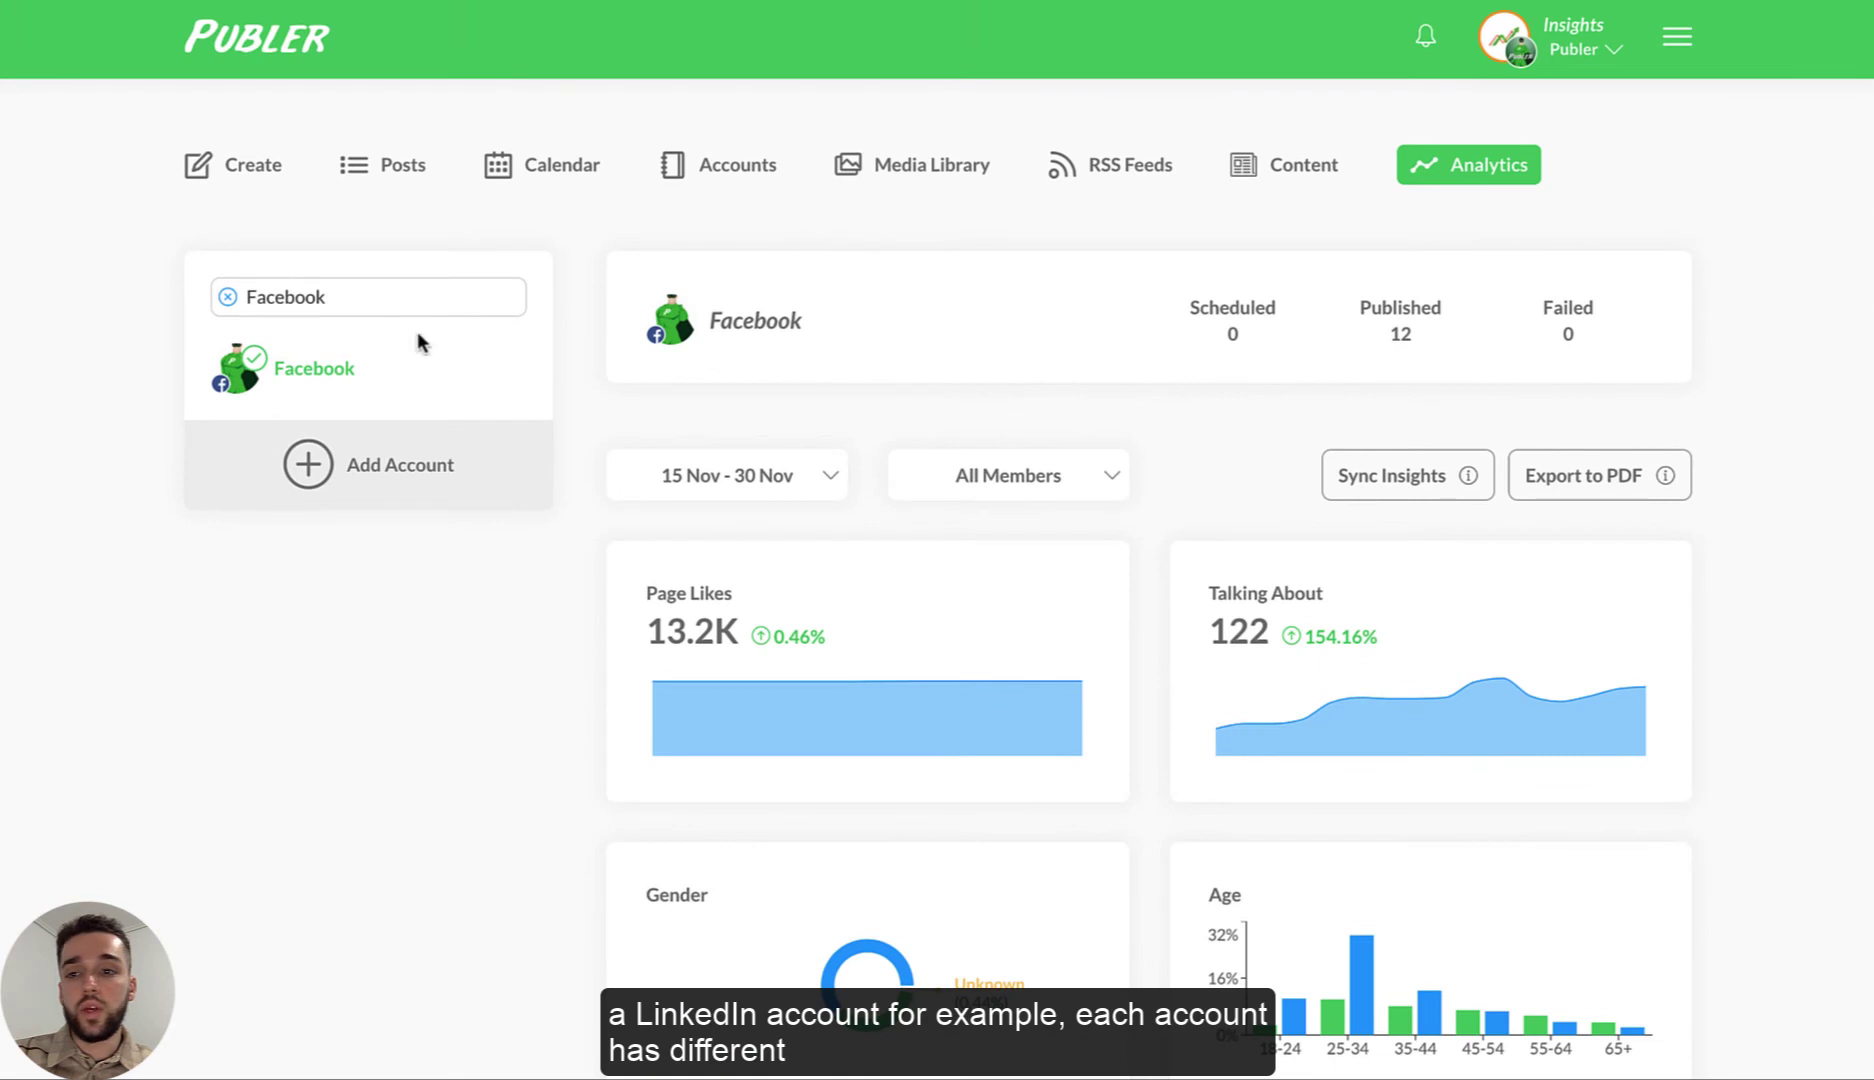
double_click(355, 294)
type("LinkedI")
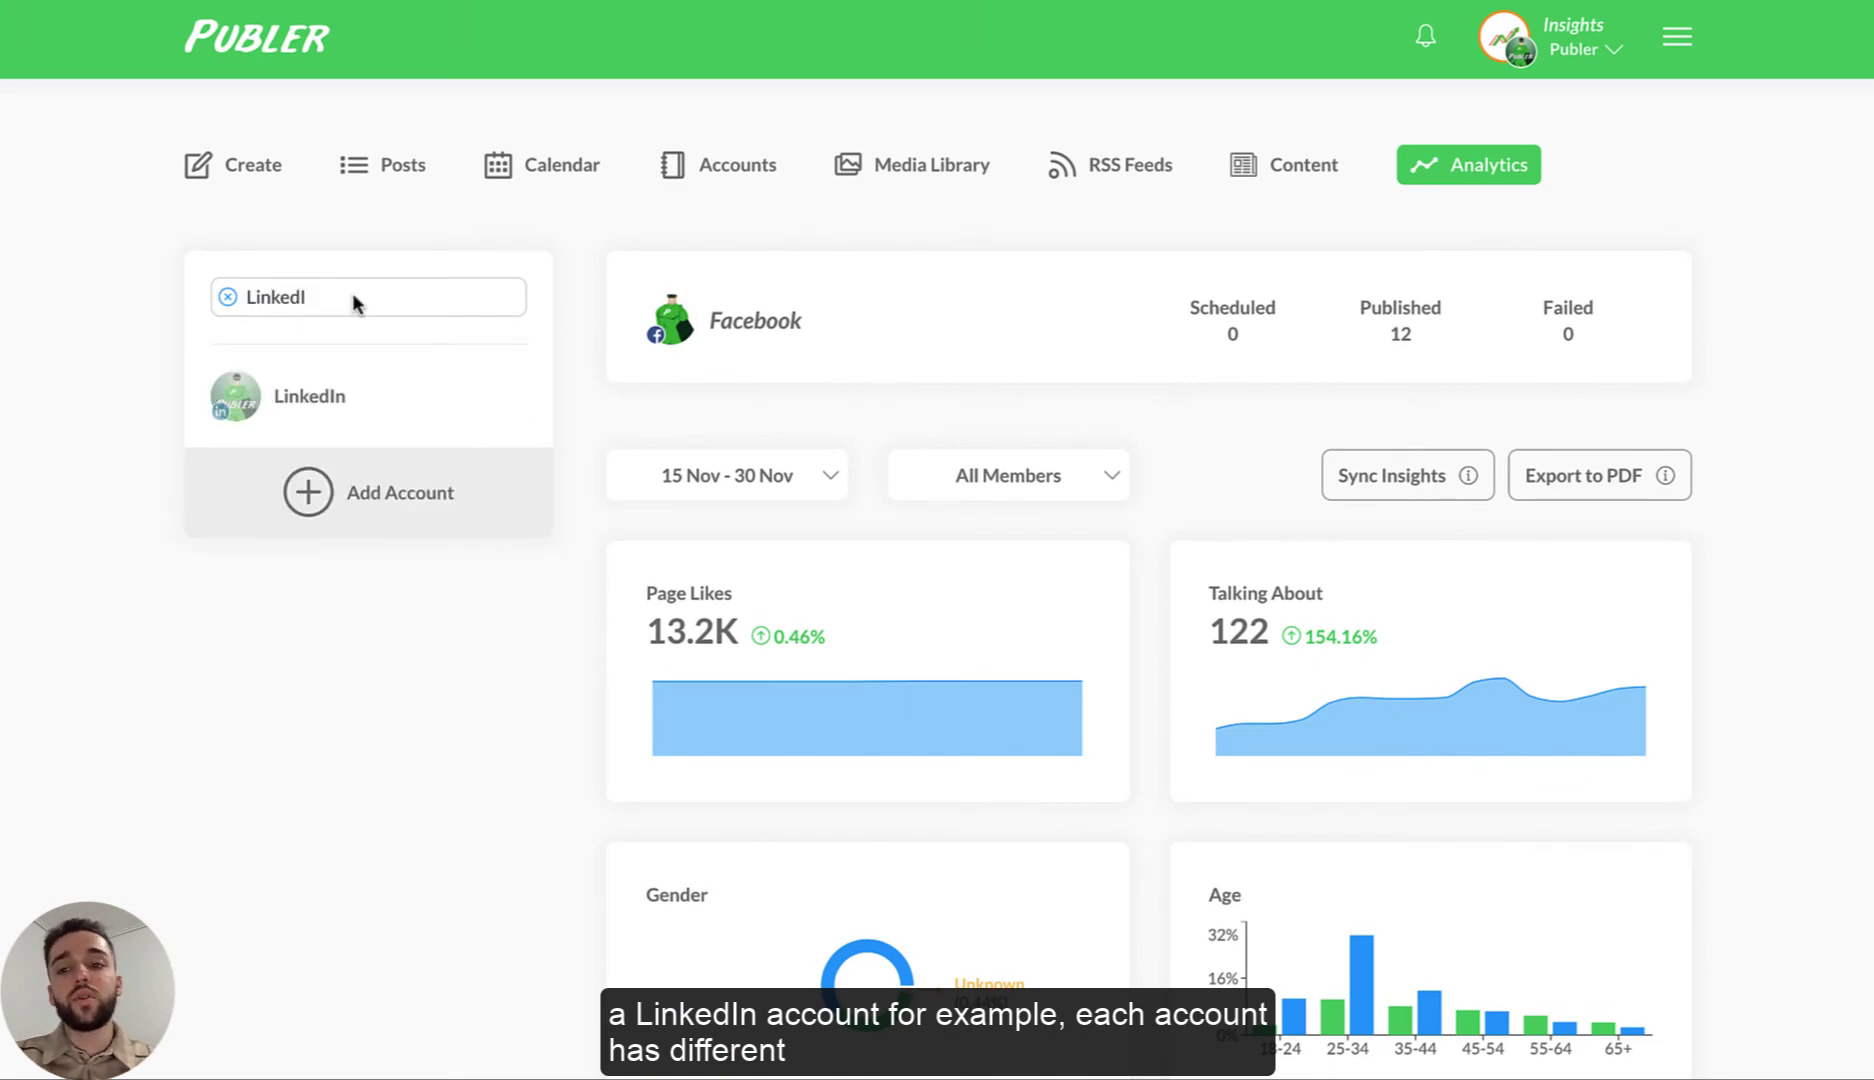
left_click(309, 396)
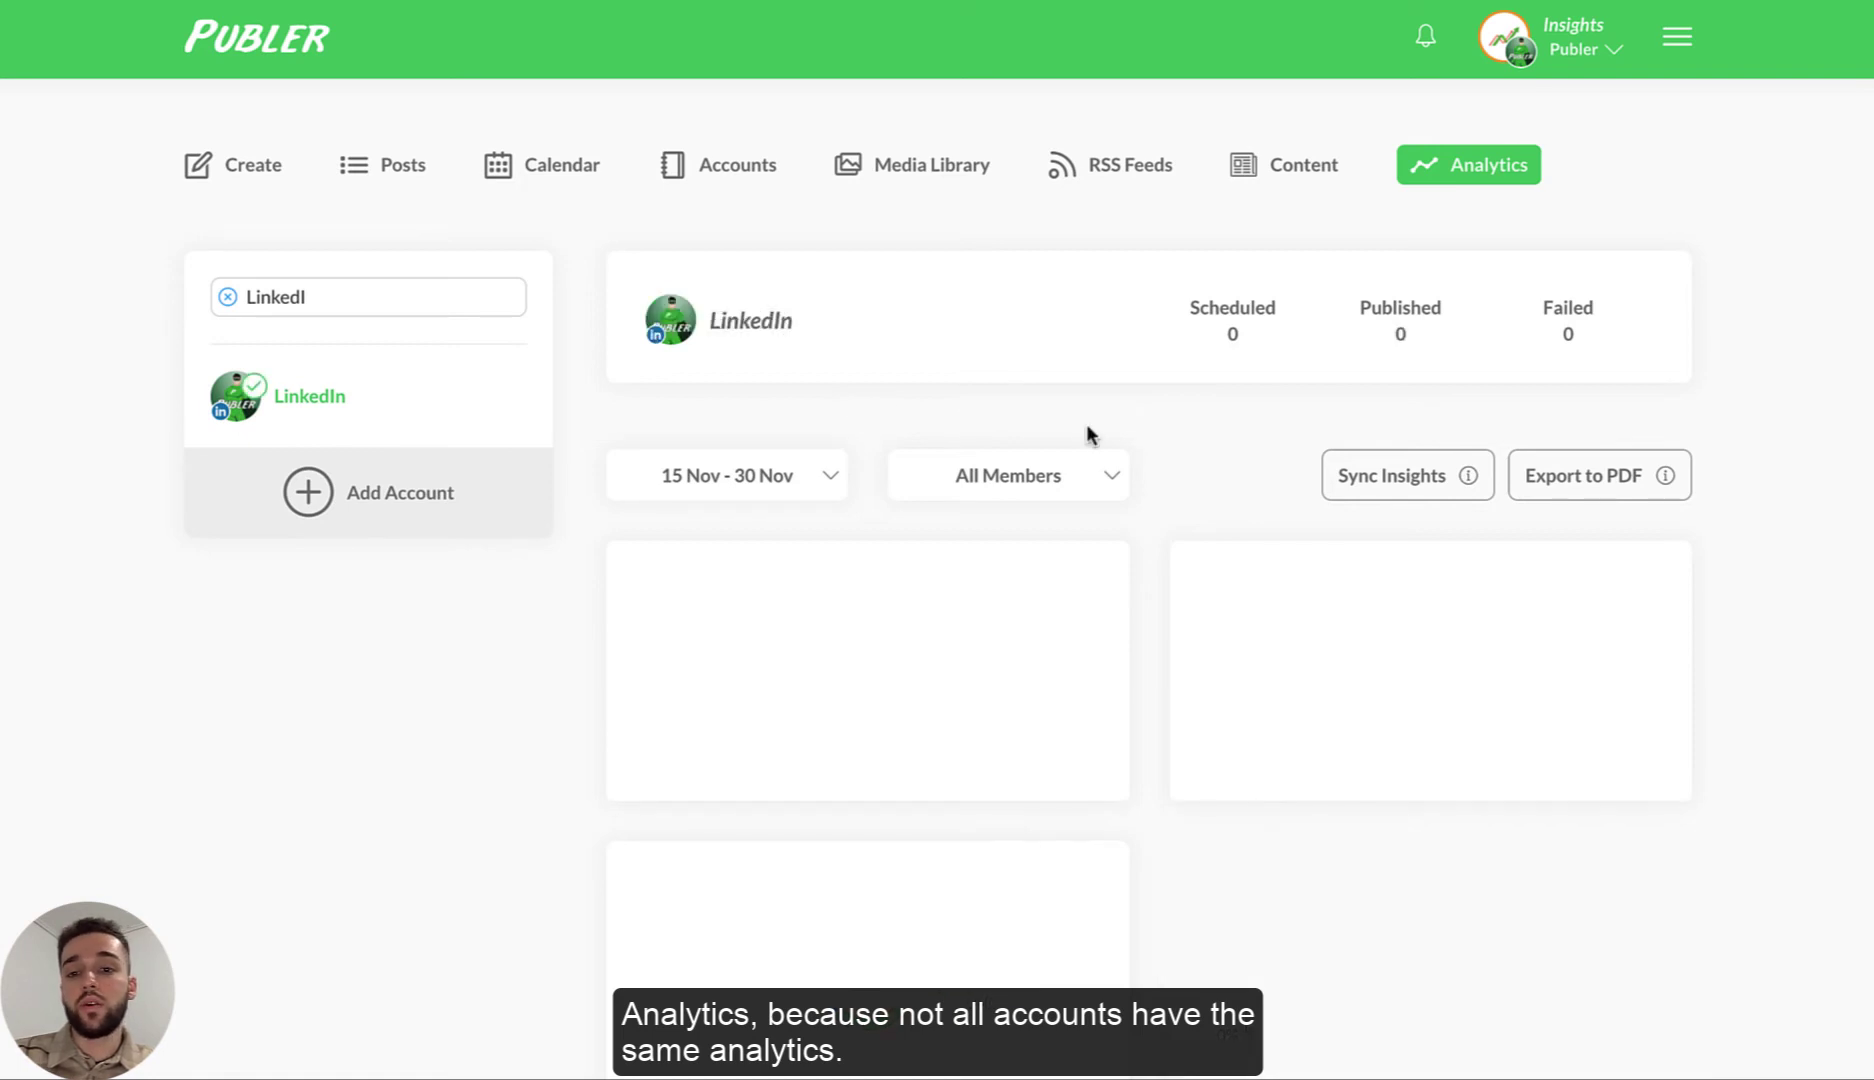
Set a custom date range of 1 Nov to 30 Nov
left_click(700, 488)
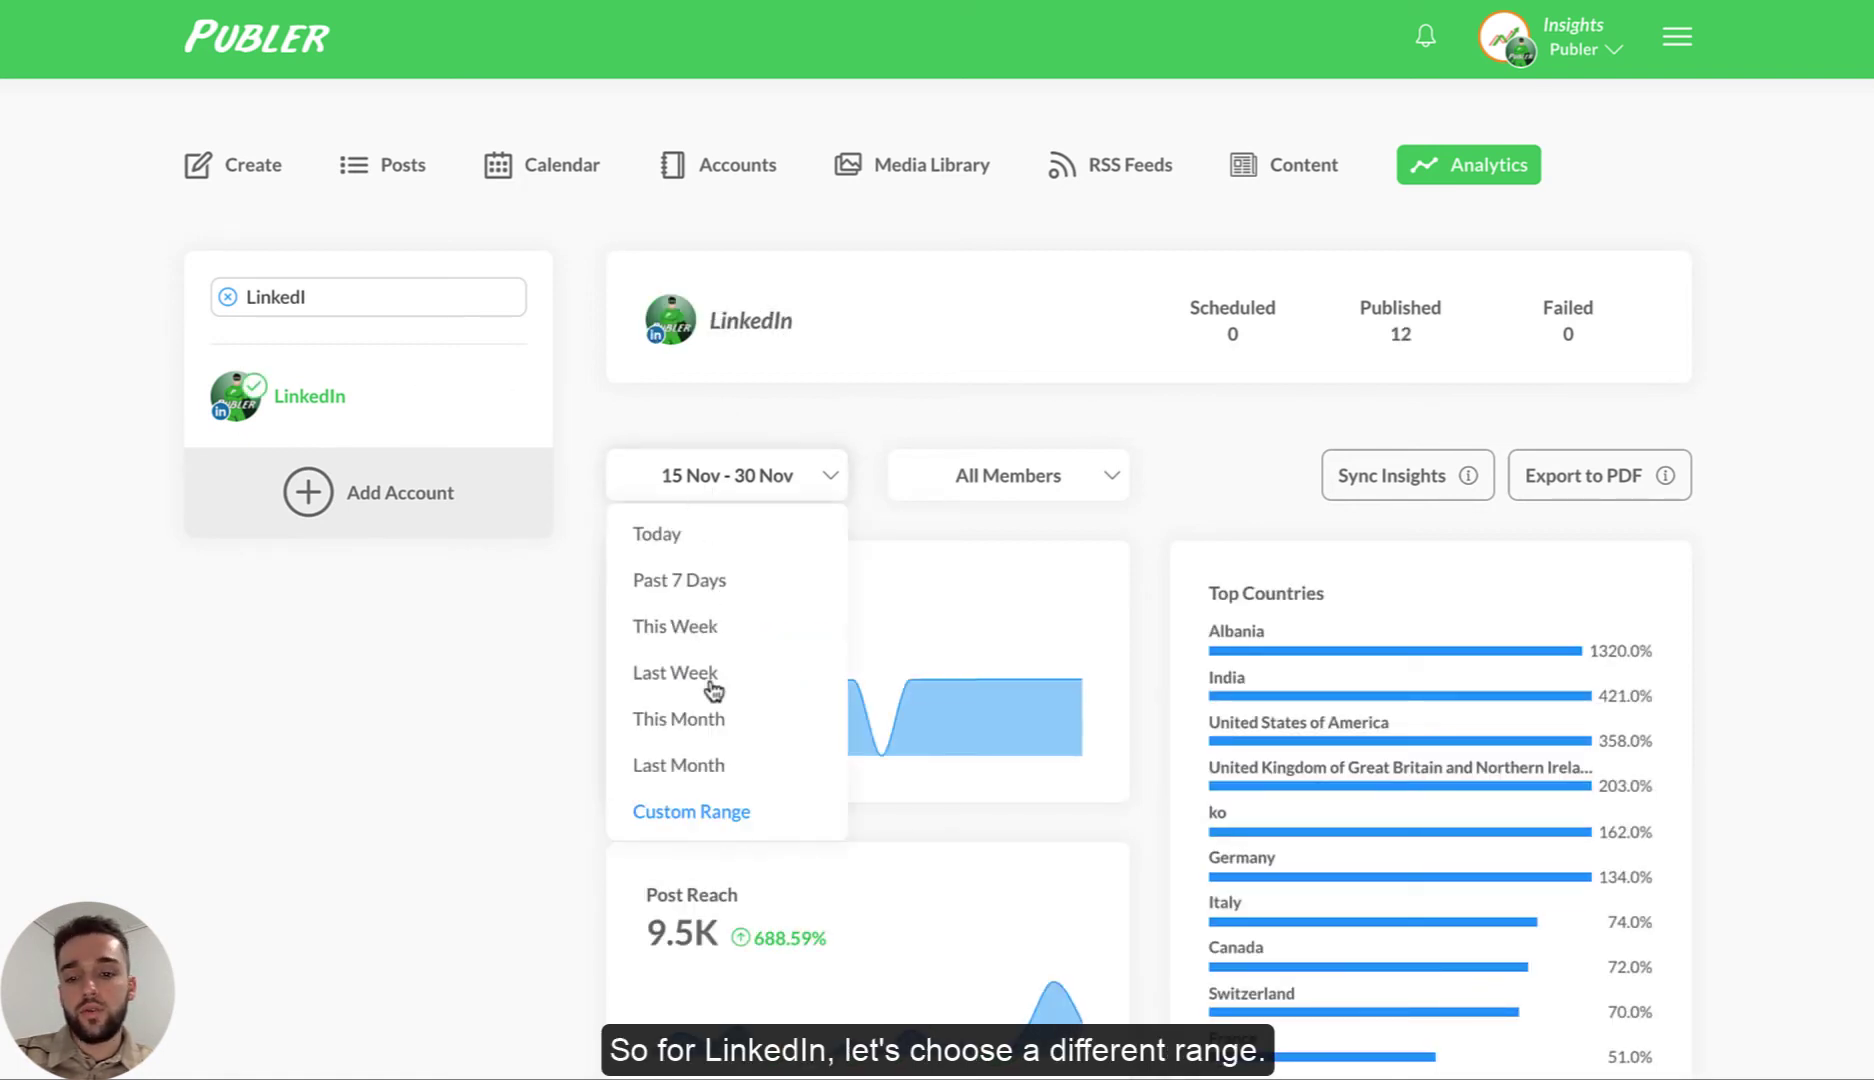
left_click(718, 815)
left_click(765, 572)
scroll(904, 440, "up", 1)
left_click(680, 472)
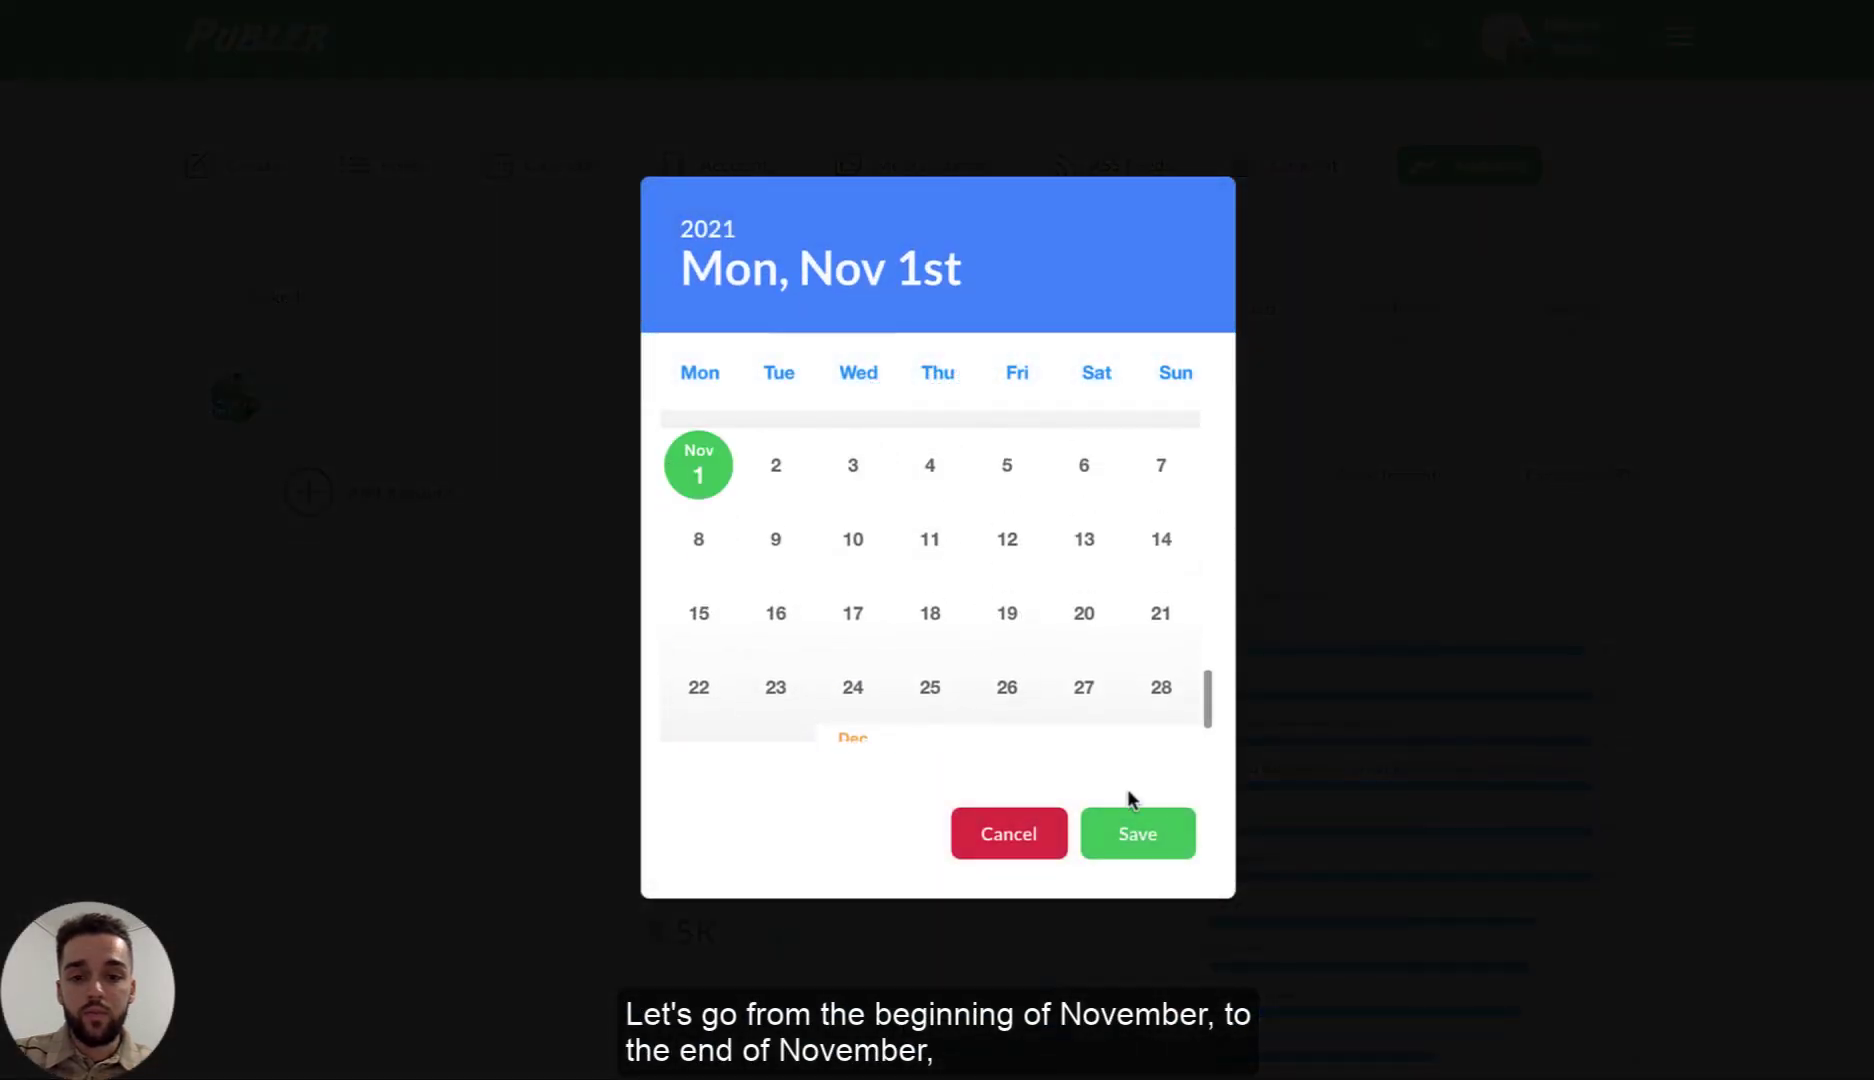
left_click(1132, 822)
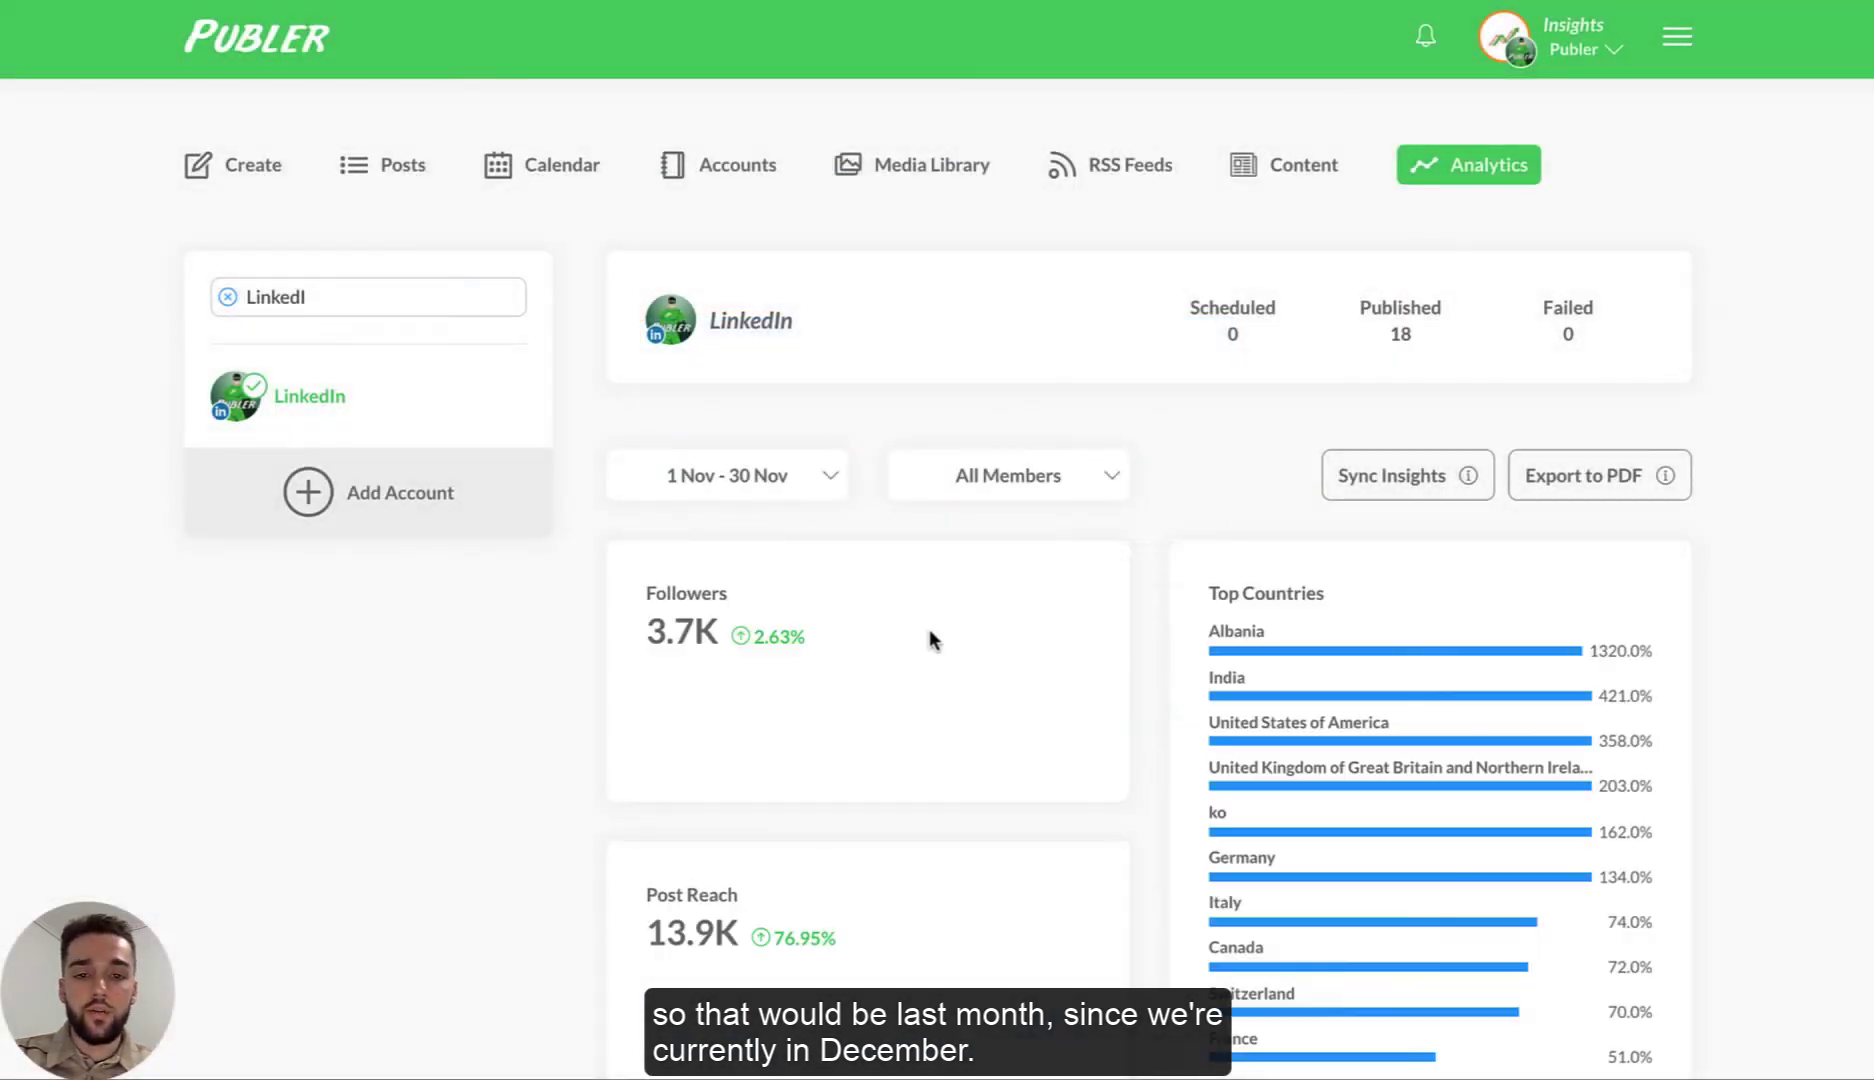
scroll(1048, 578, "down", 1)
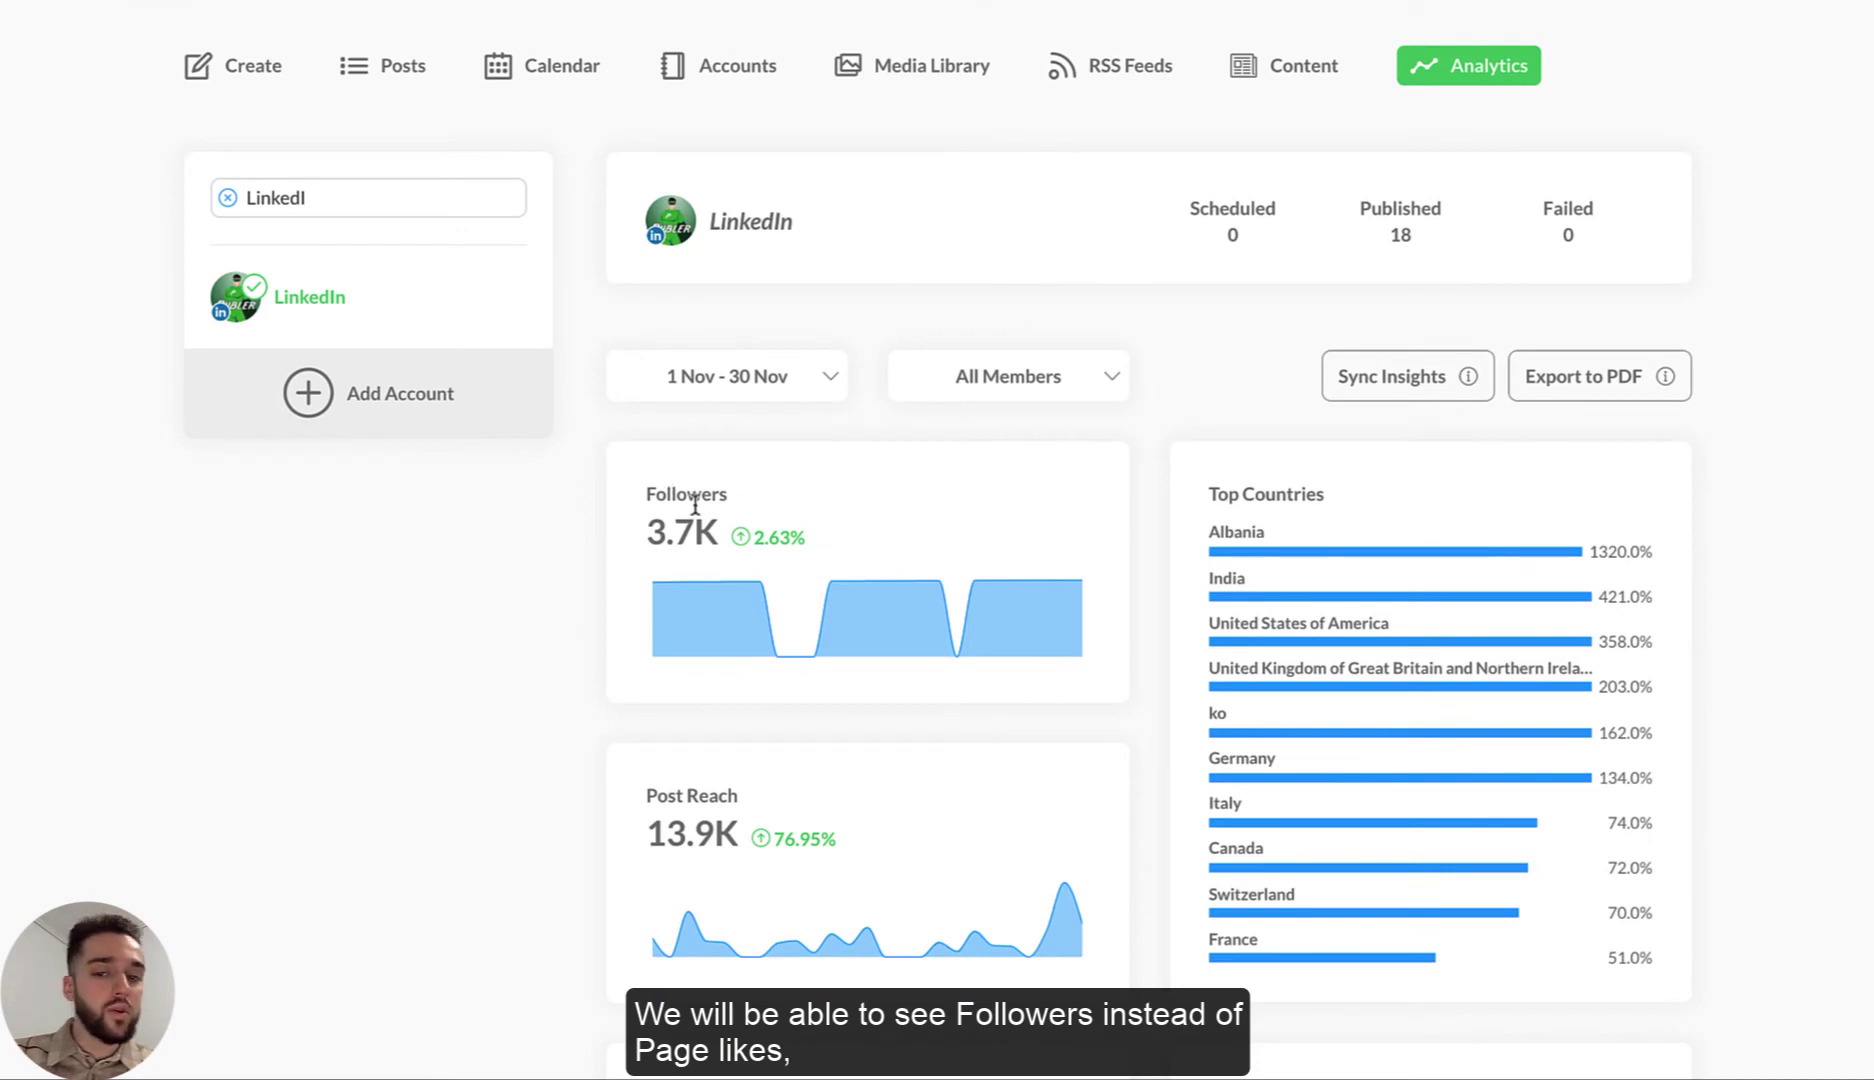
scroll(958, 502, "down", 1)
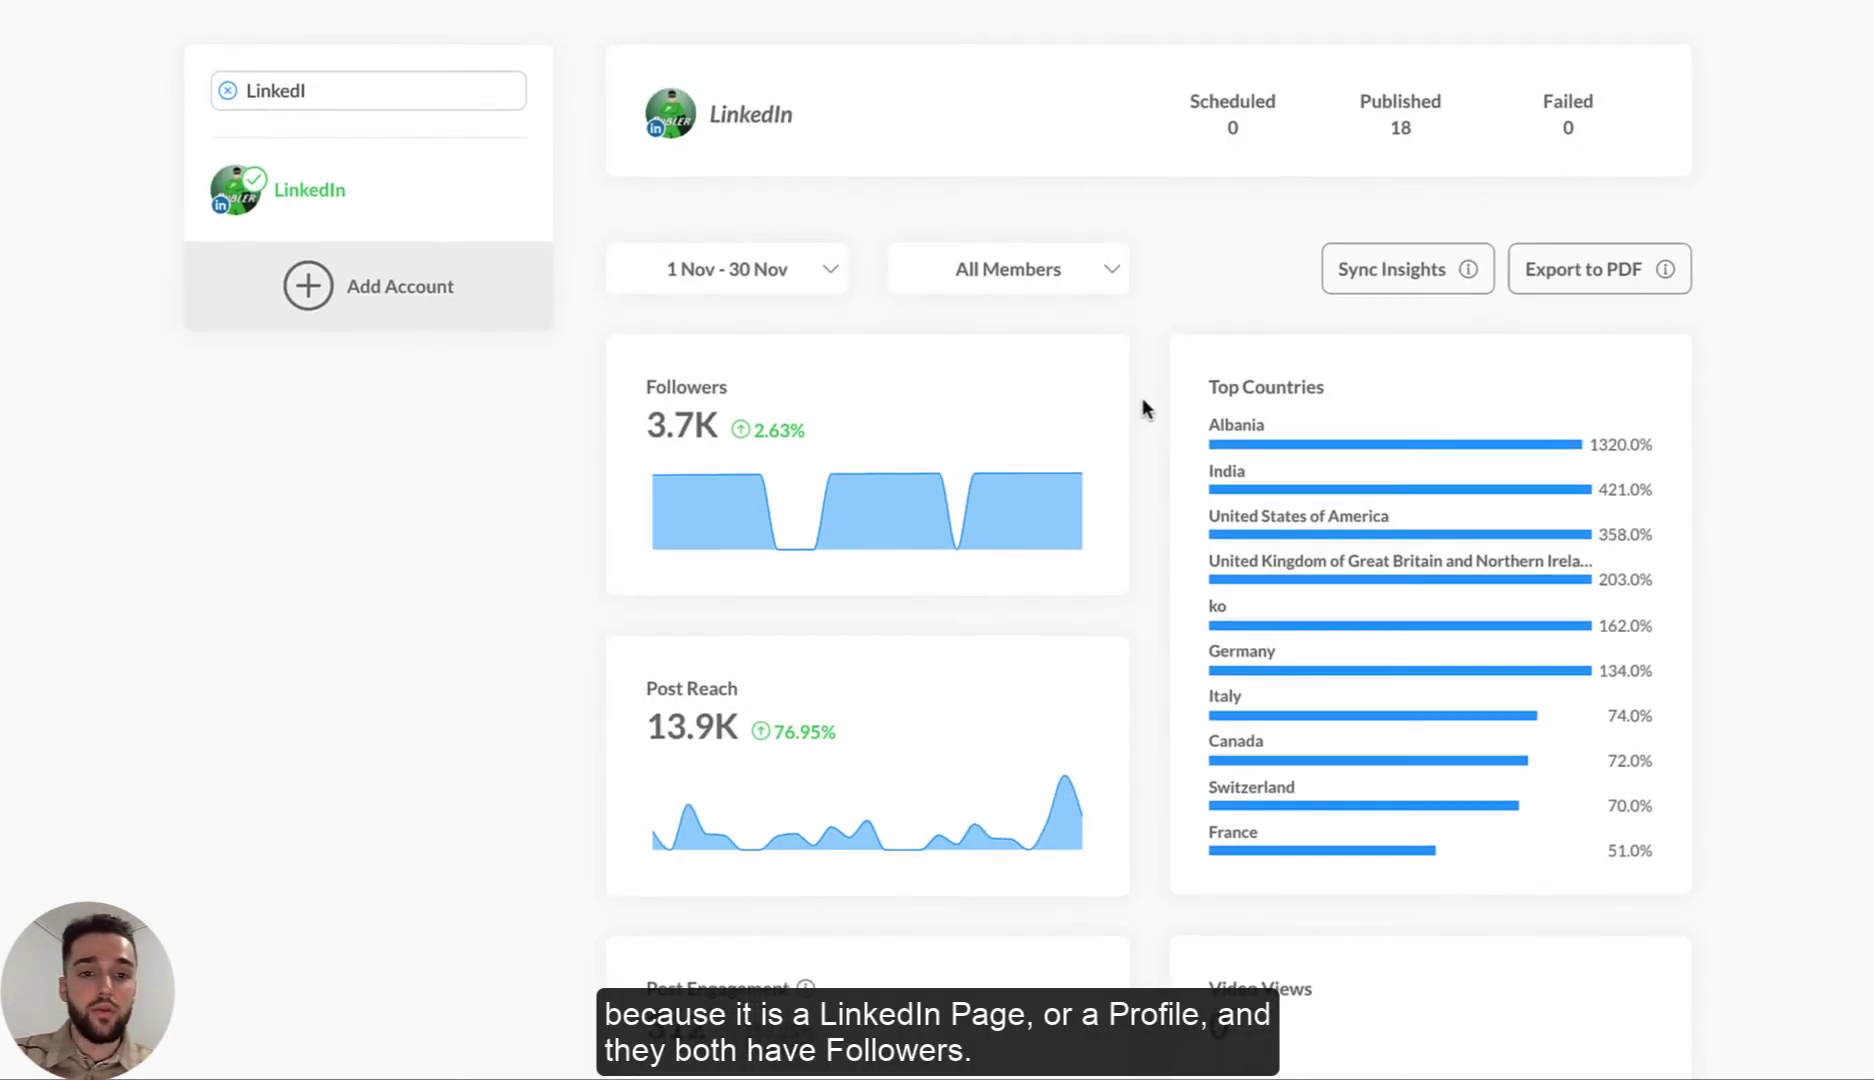
scroll(1142, 470, "down", 1)
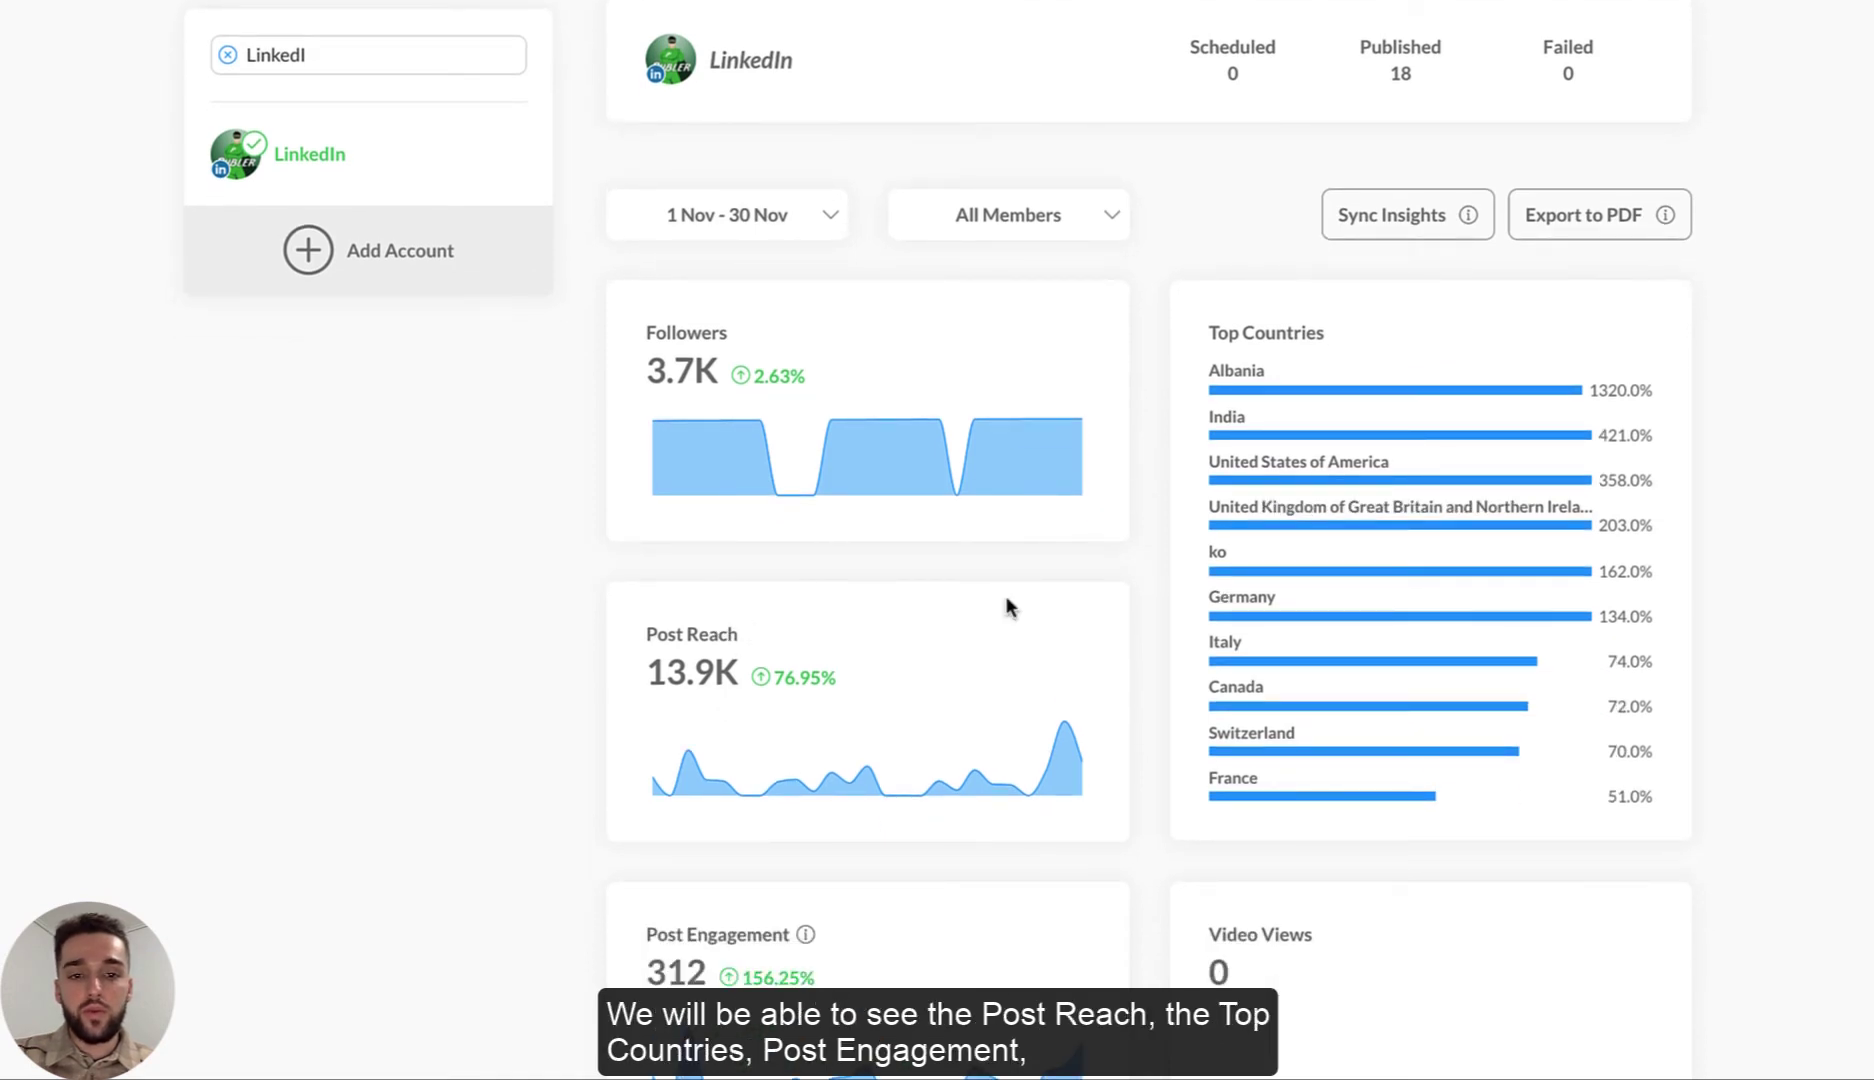
scroll(1146, 585, "down", 3)
scroll(1146, 594, "down", 5)
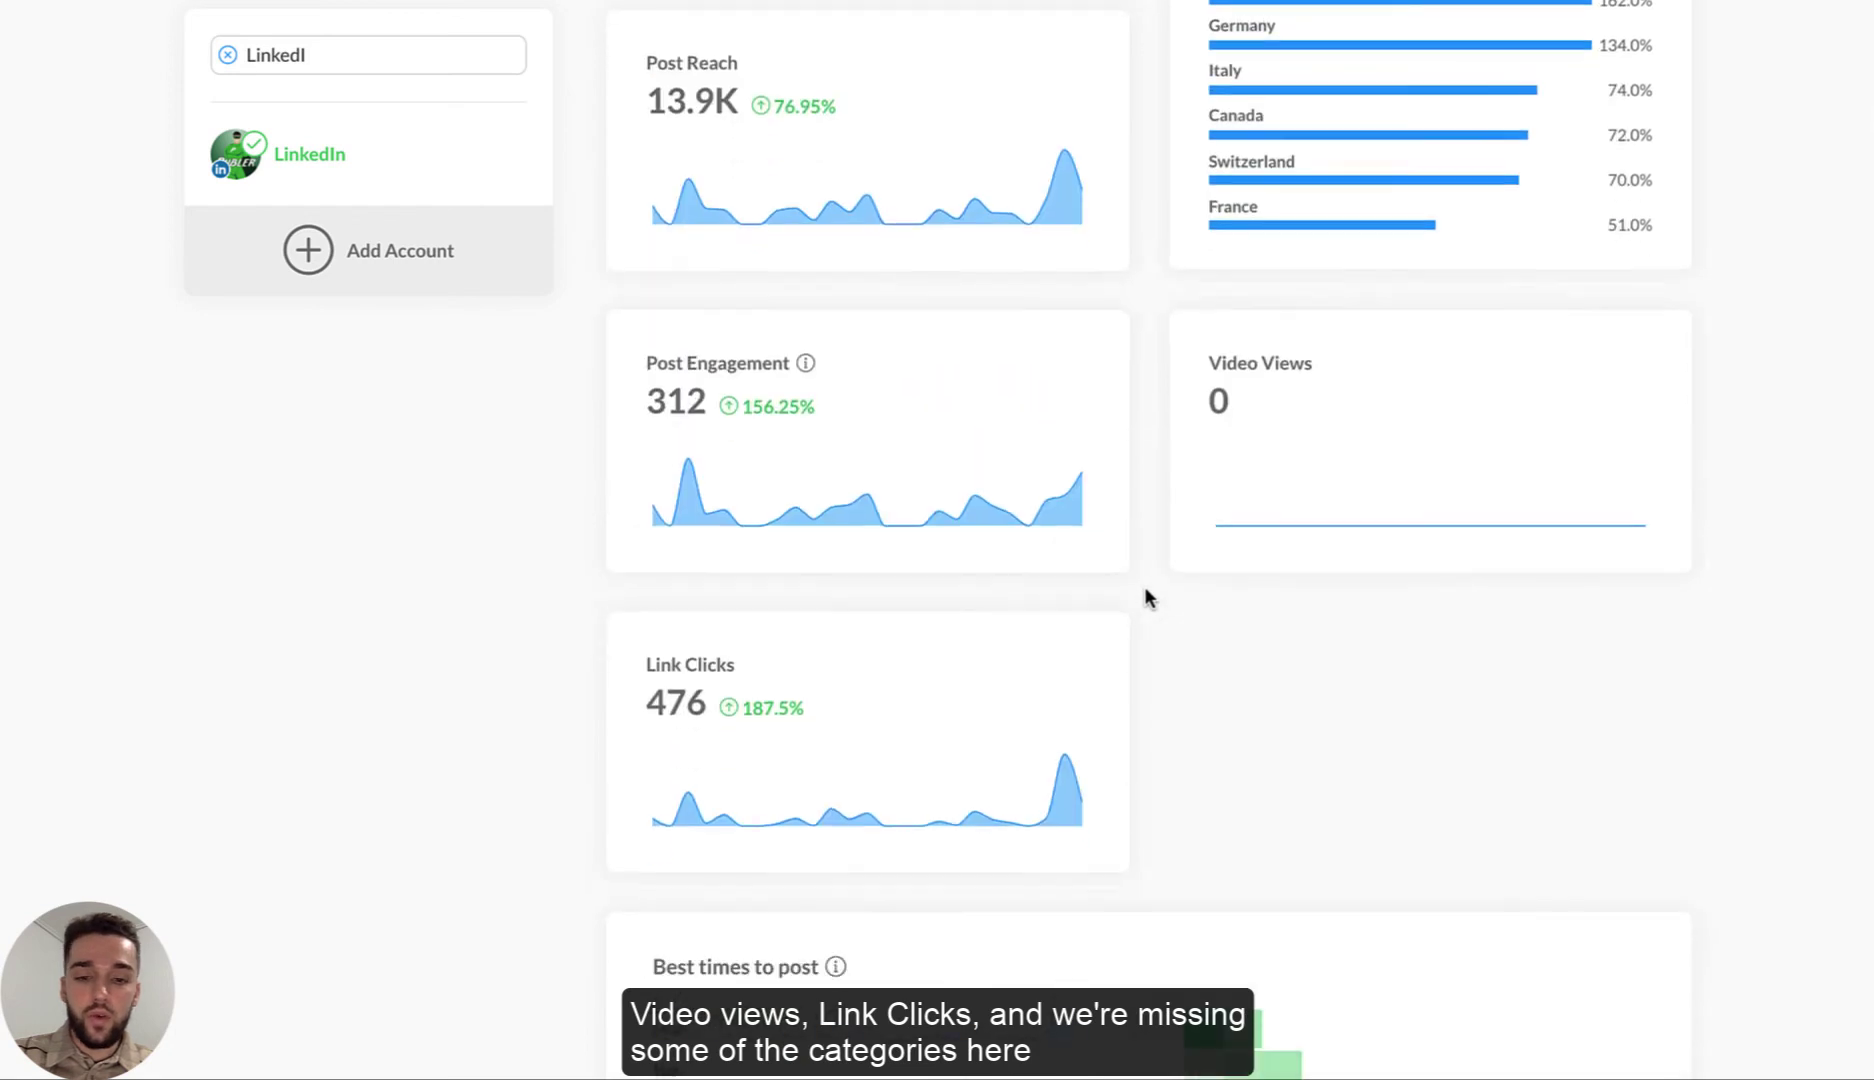
scroll(1145, 590, "up", 6)
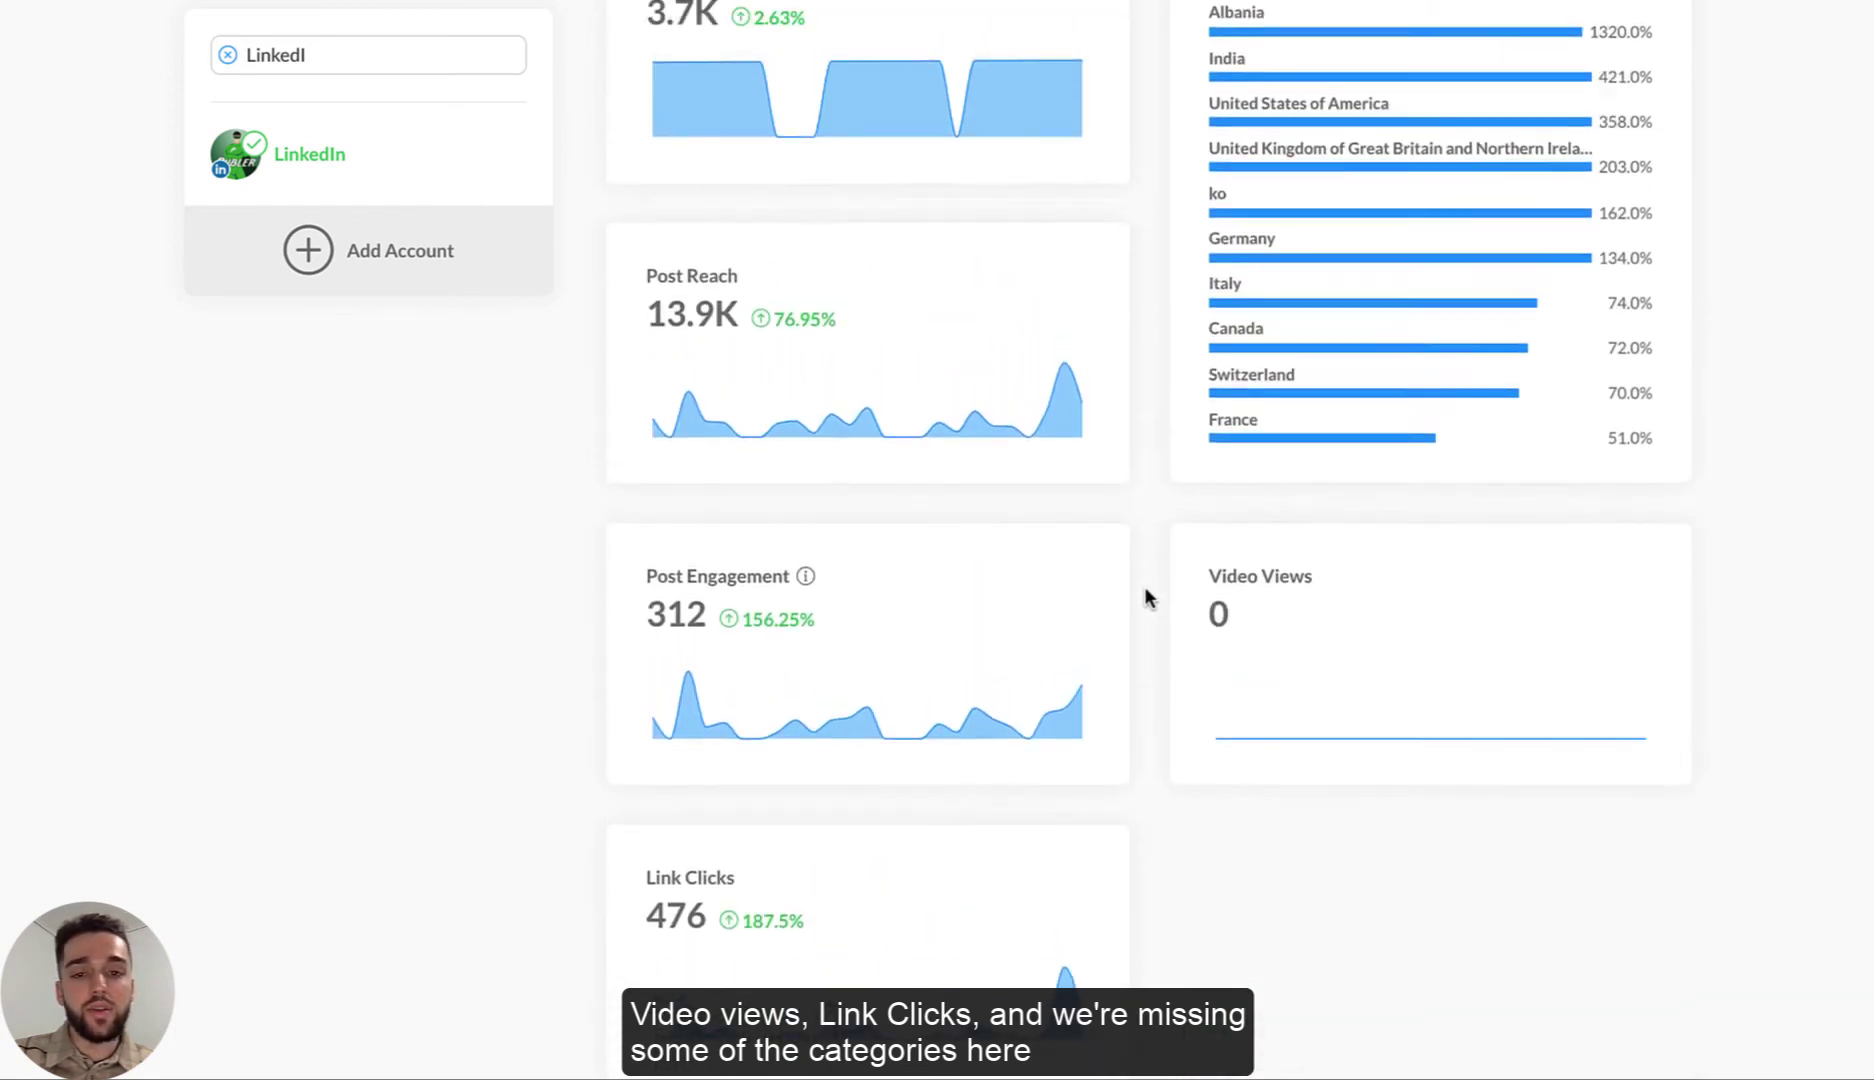
scroll(1148, 454, "up", 1)
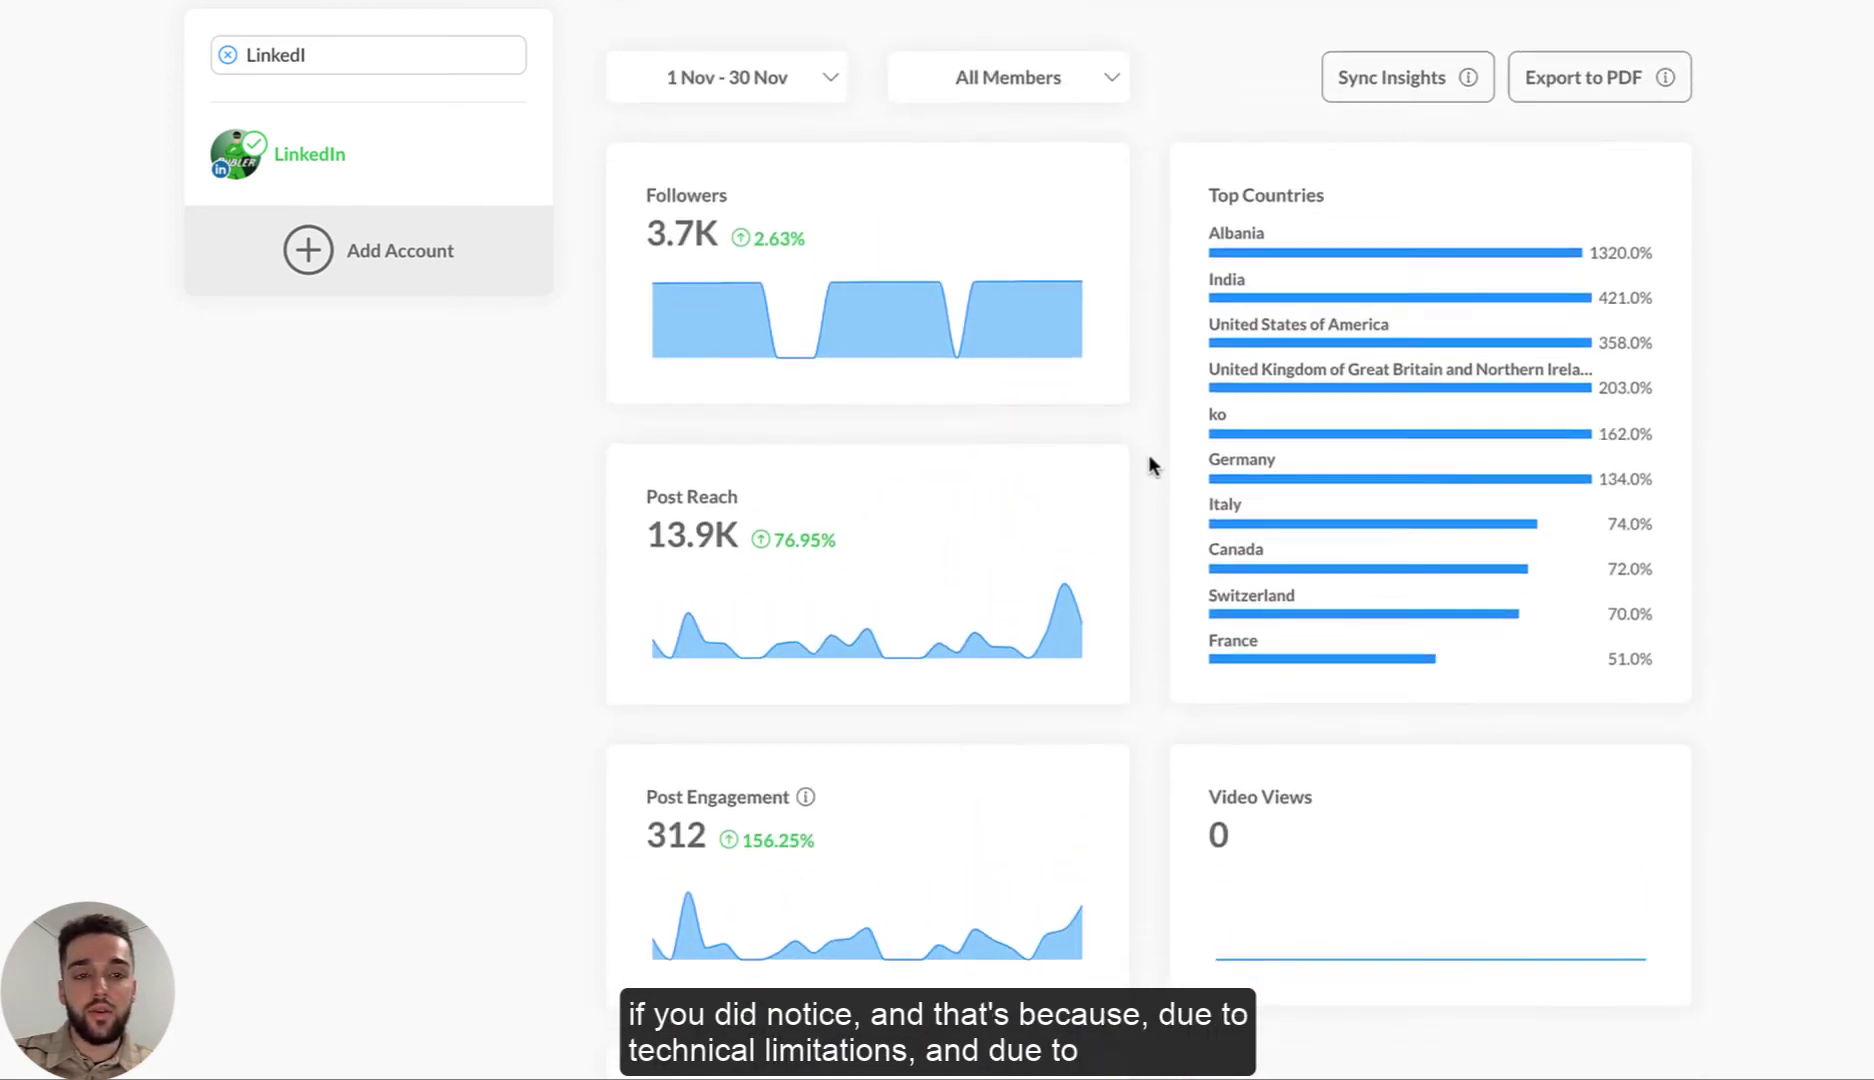
scroll(1148, 454, "up", 2)
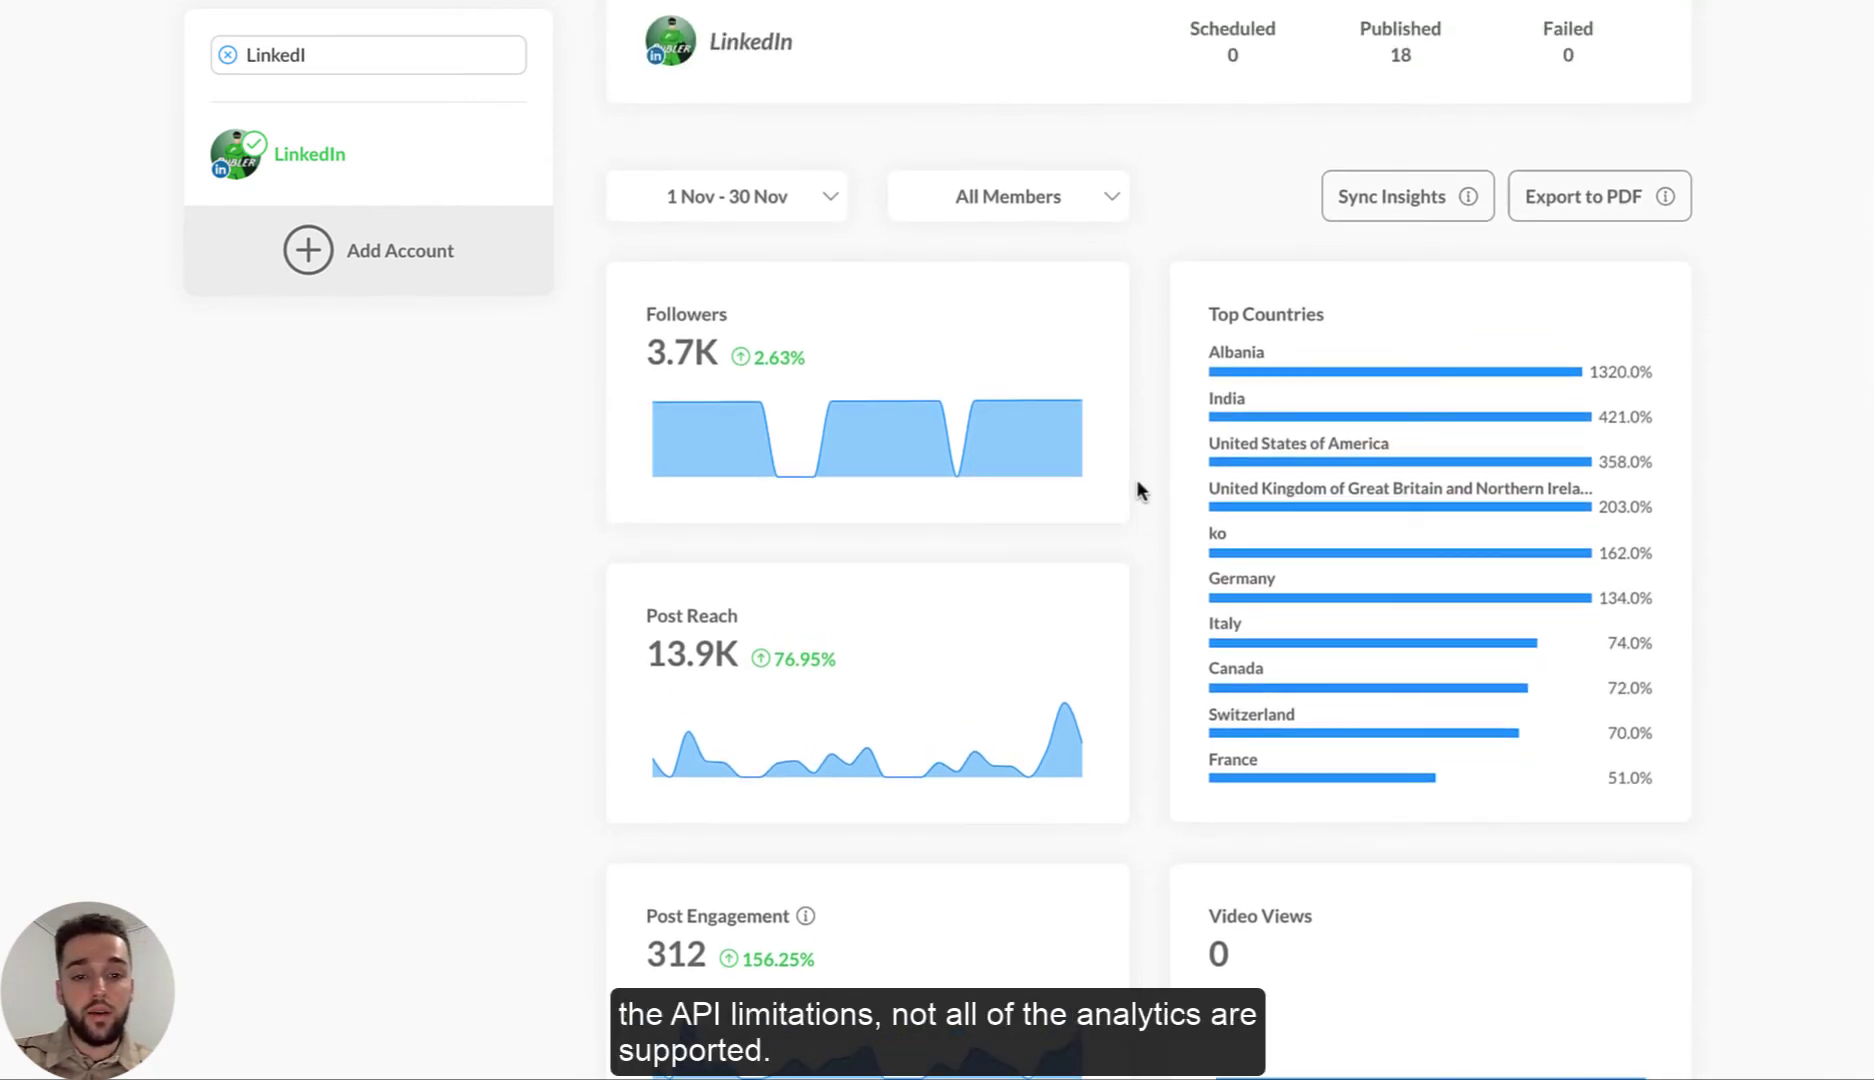
scroll(1136, 479, "down", 4)
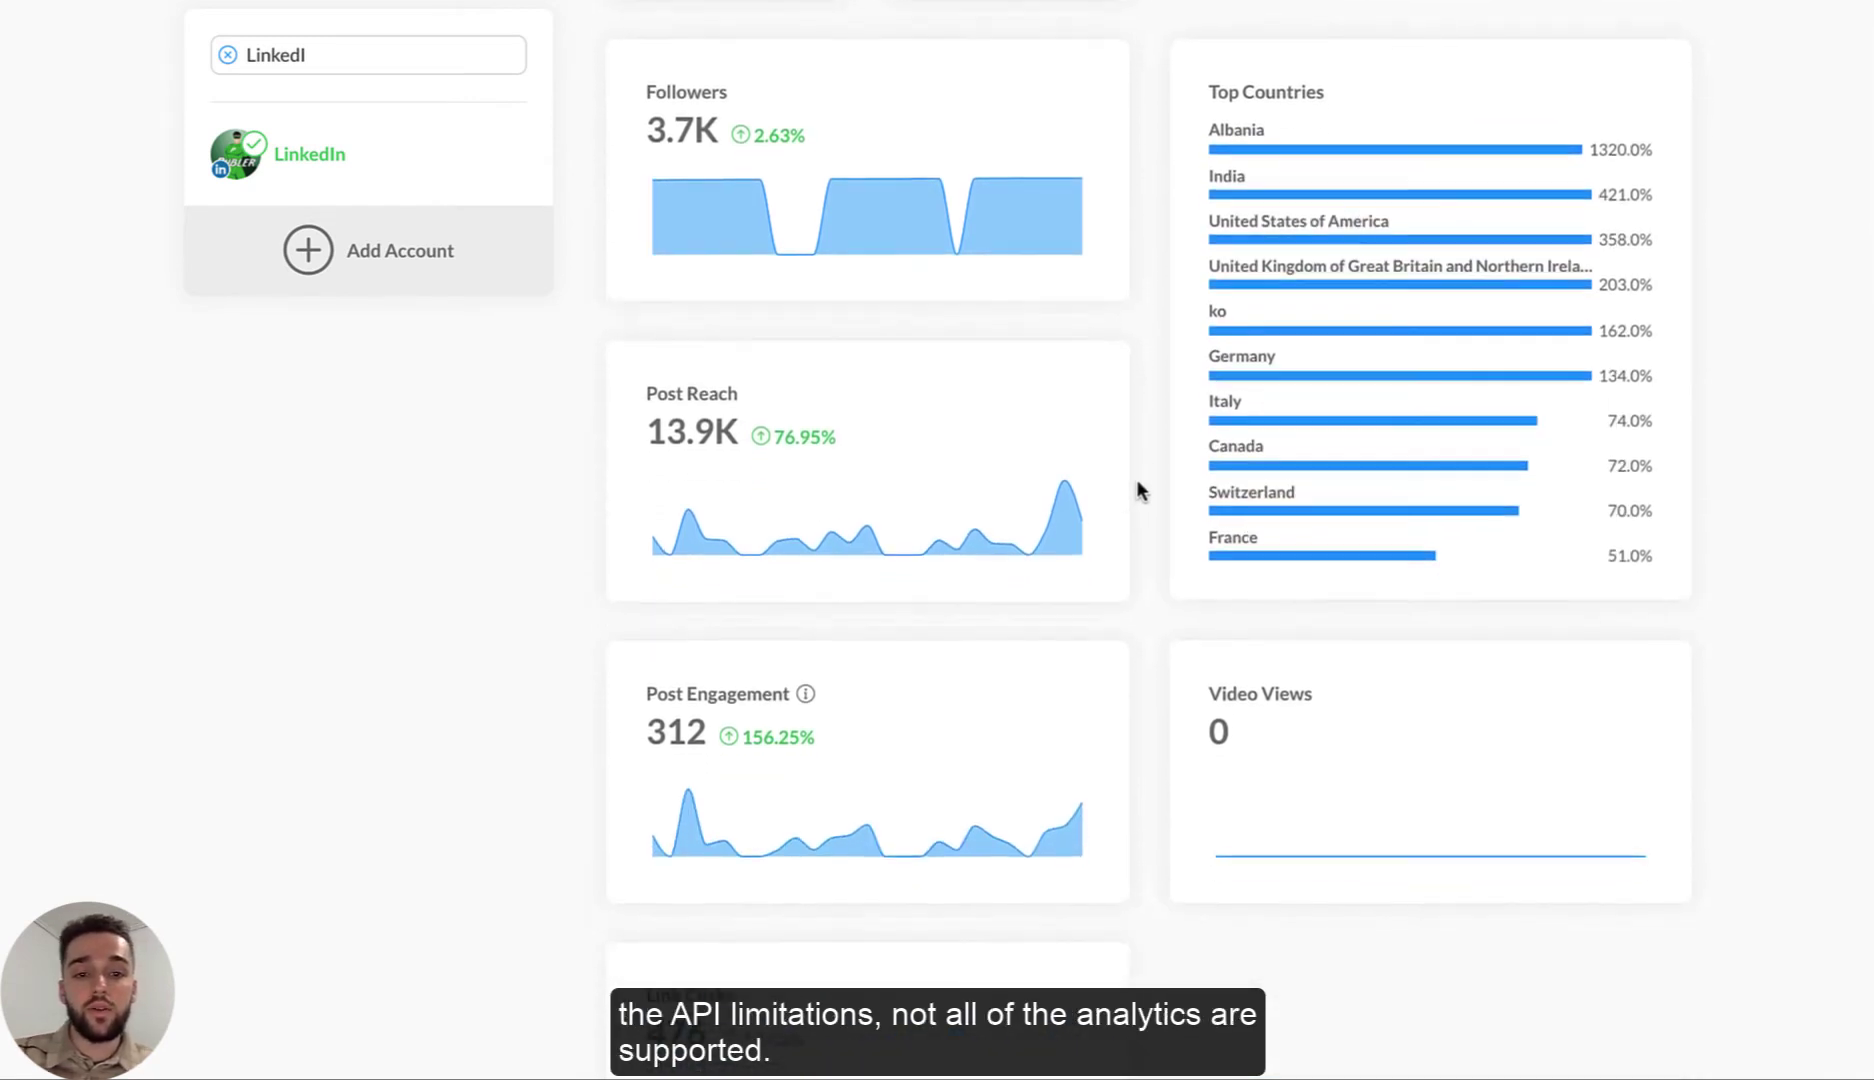
scroll(1143, 460, "down", 3)
scroll(1143, 460, "down", 5)
scroll(1143, 462, "down", 3)
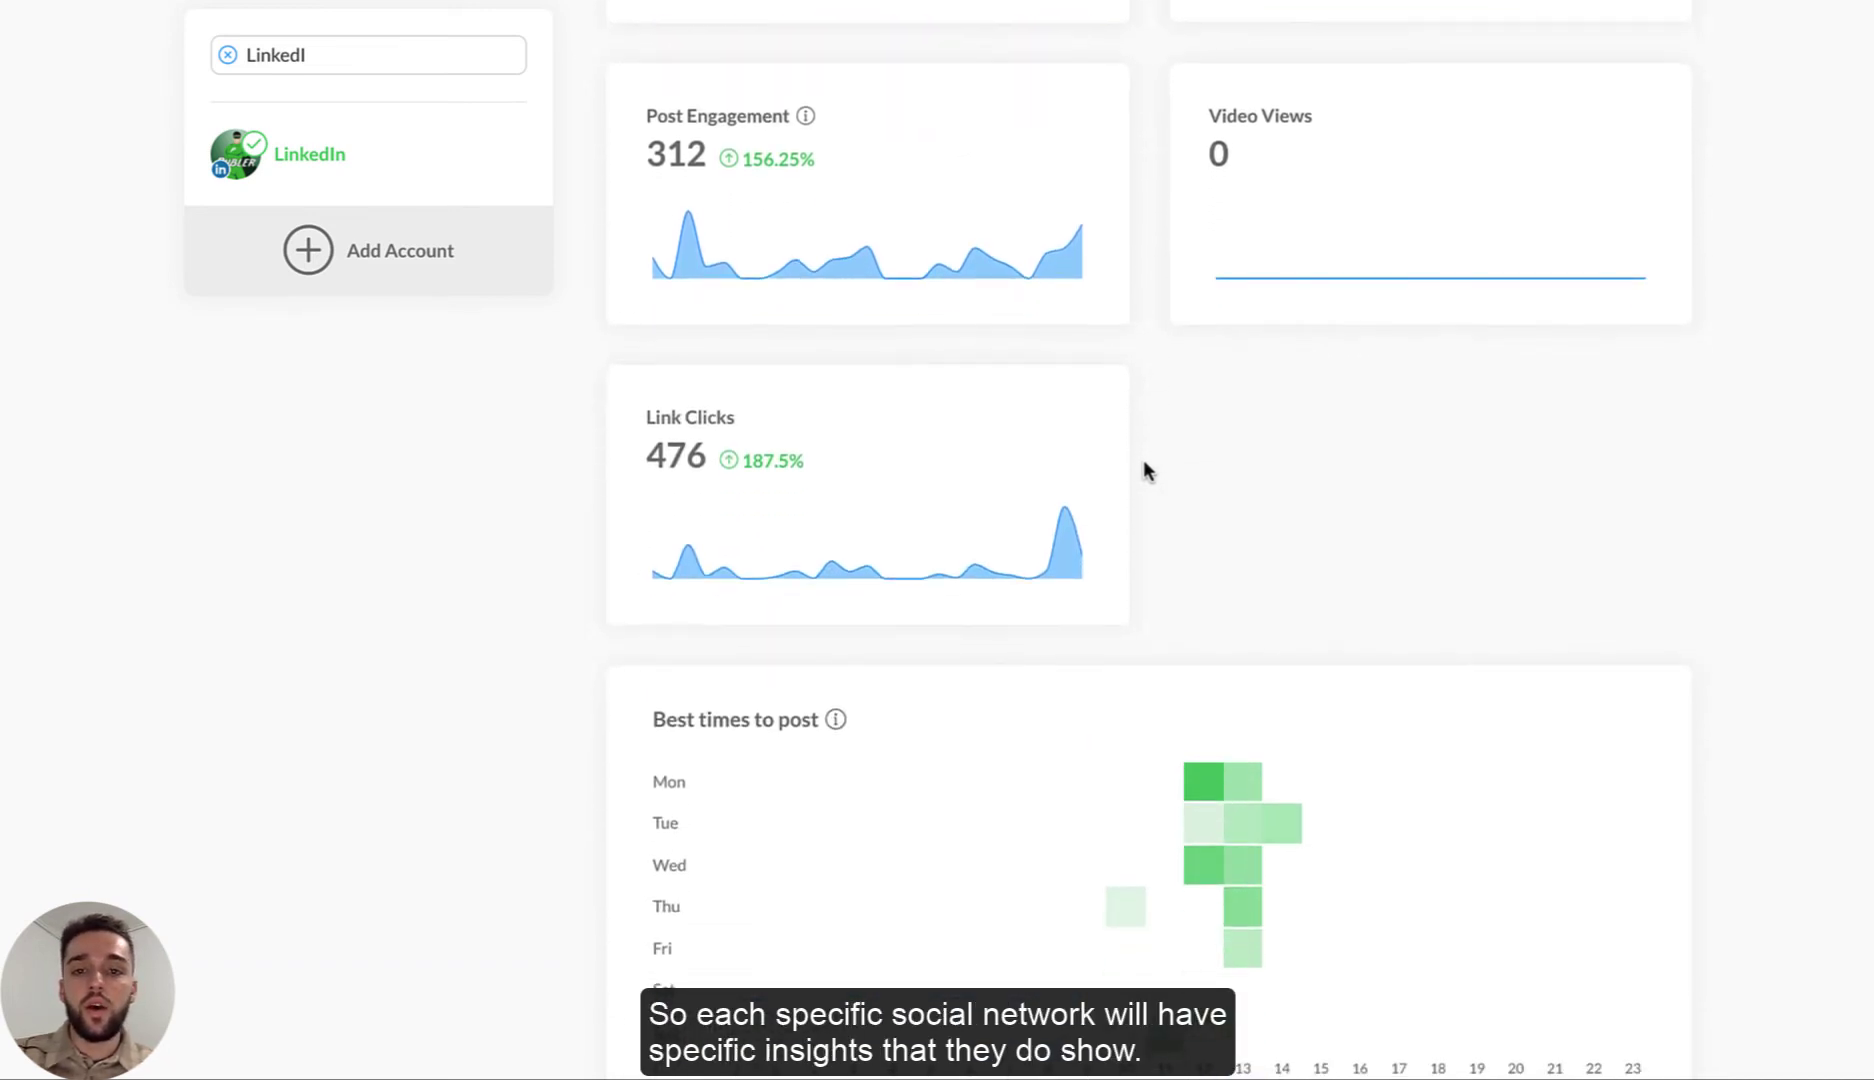
scroll(1145, 468, "down", 2)
scroll(1143, 468, "down", 1)
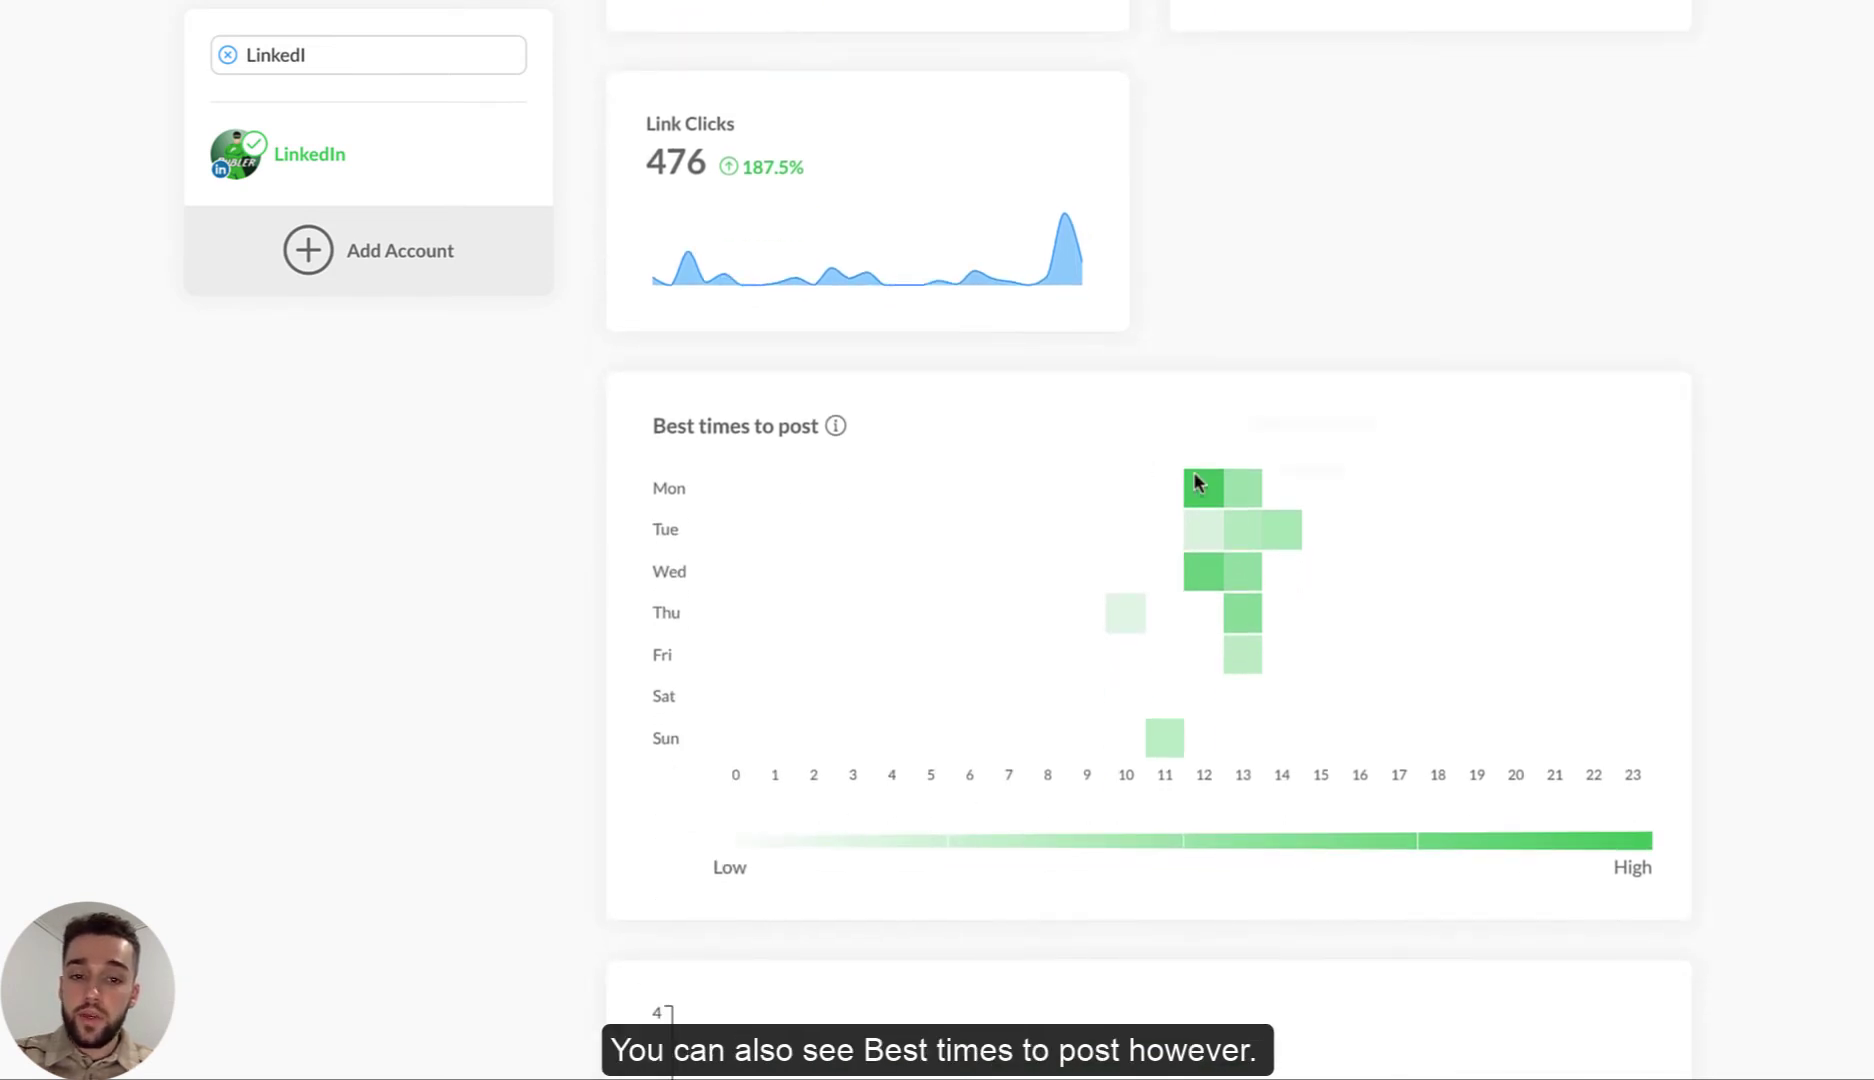
mouse_move(1195, 485)
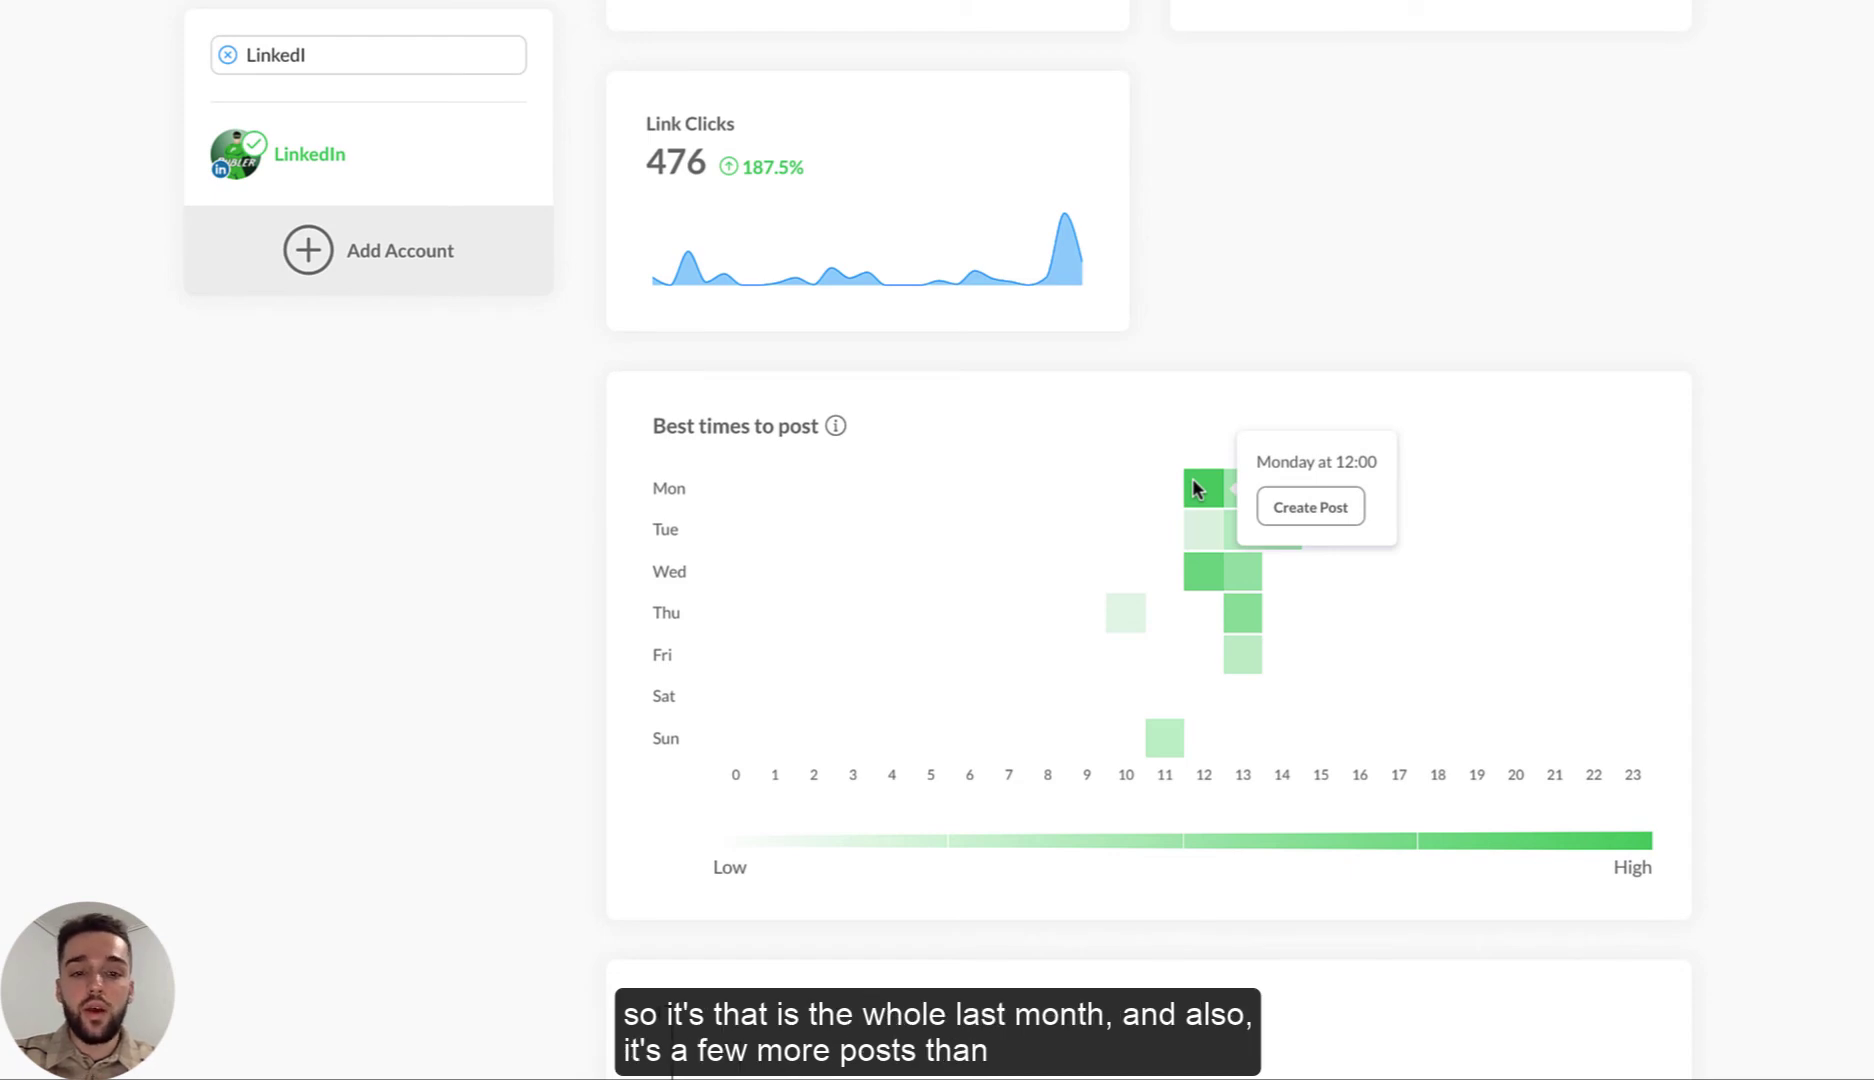
scroll(1212, 347, "up", 12)
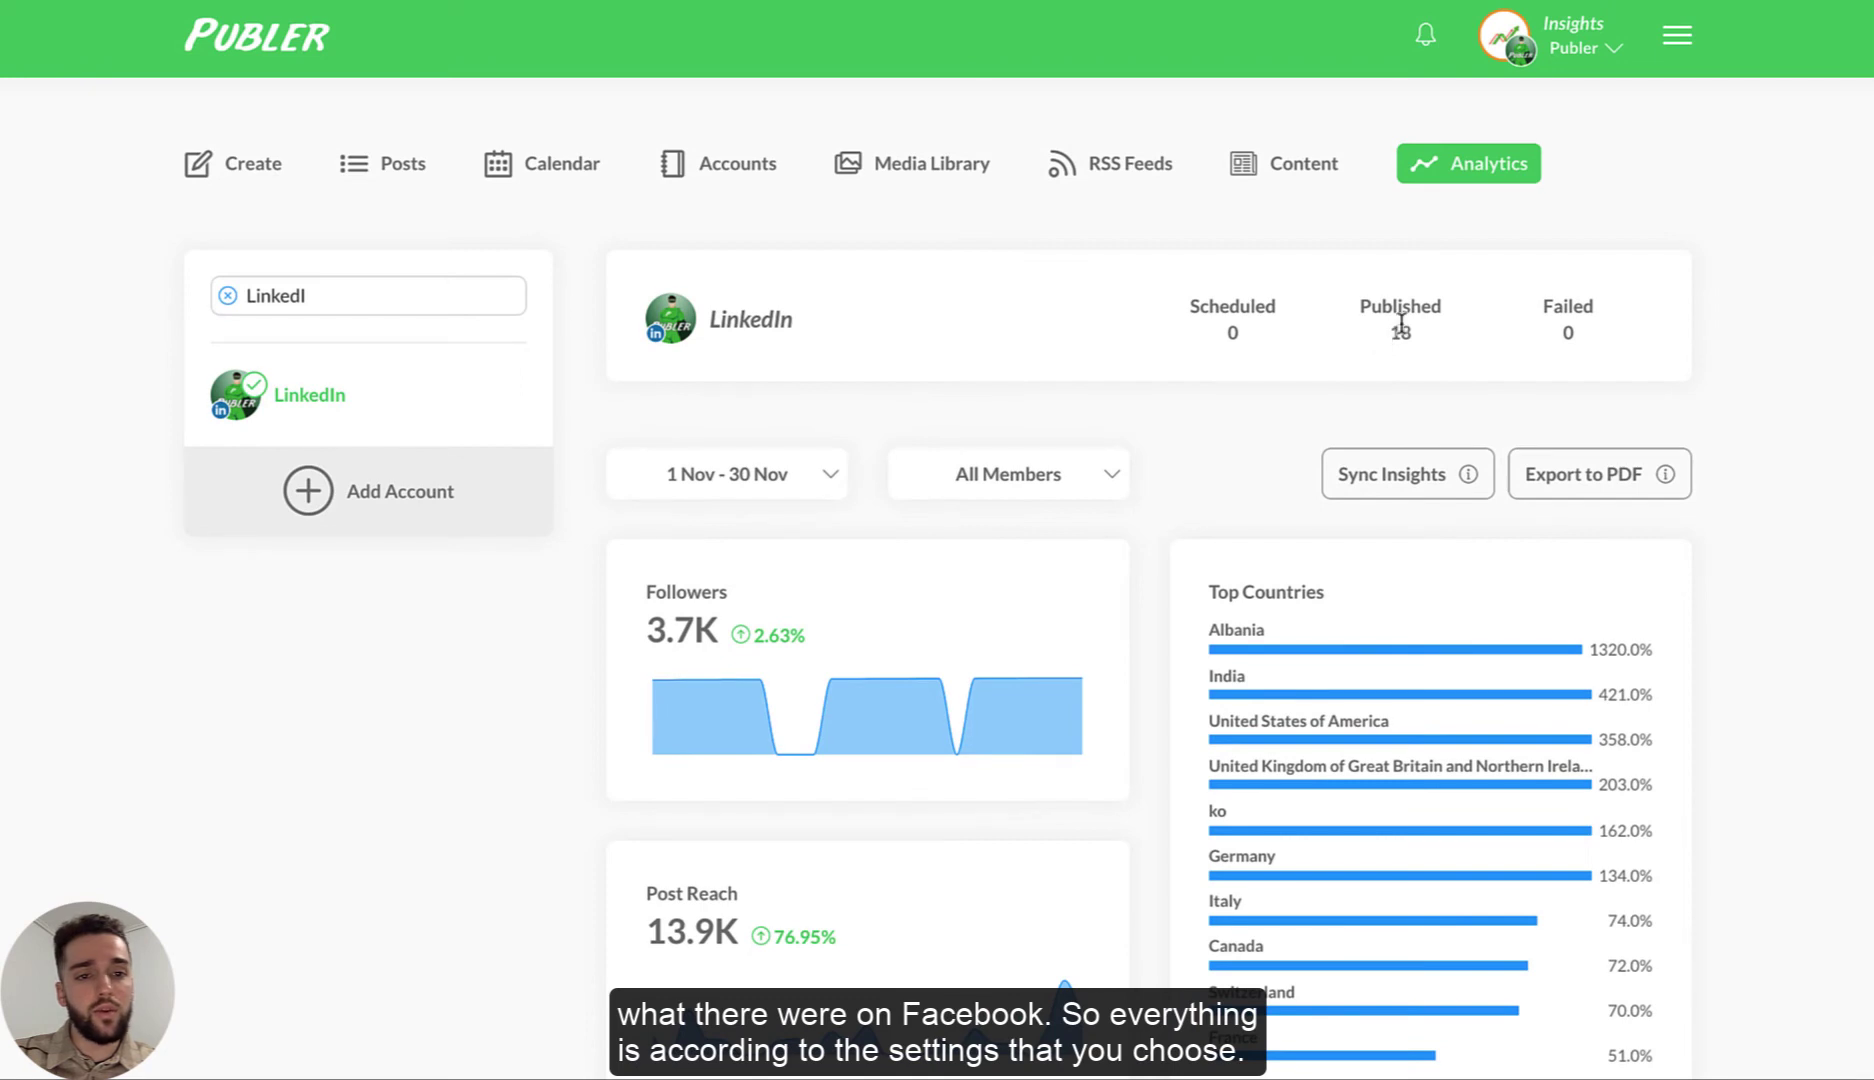
scroll(1148, 485, "down", 3)
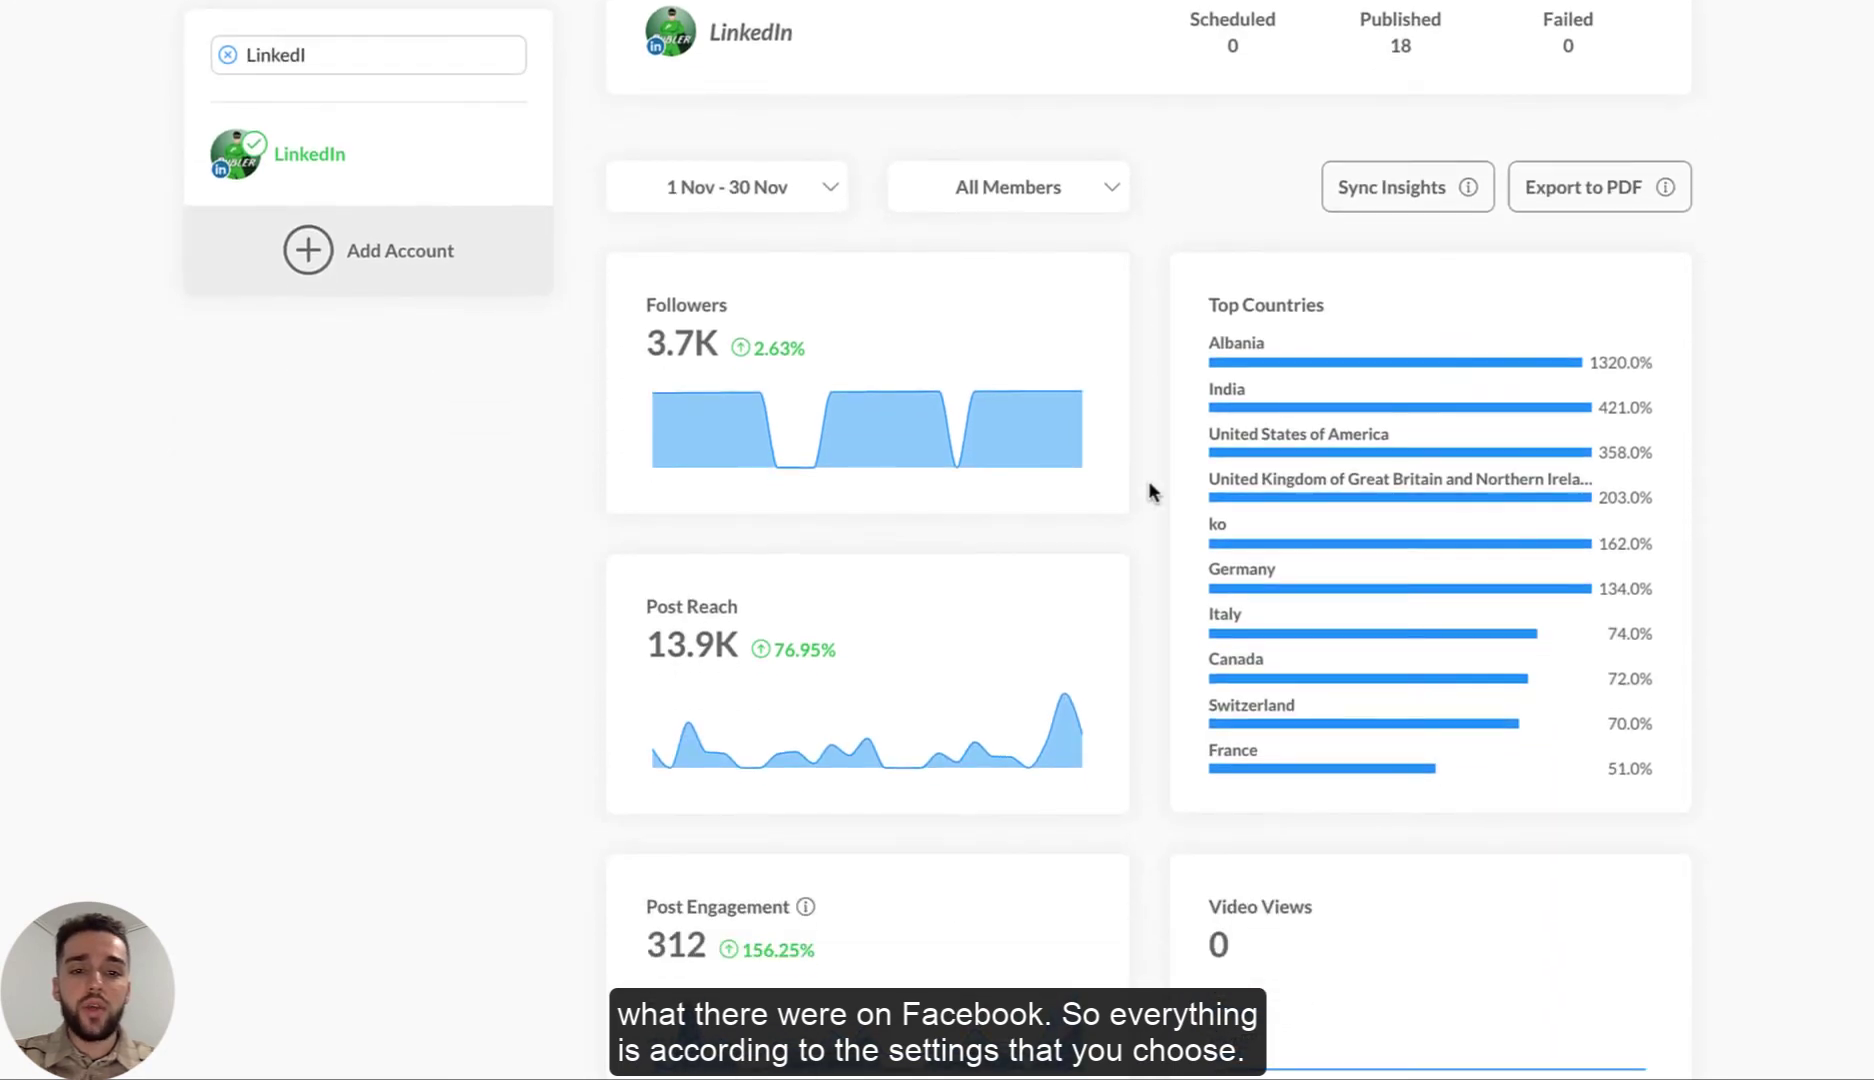
scroll(1148, 485, "down", 9)
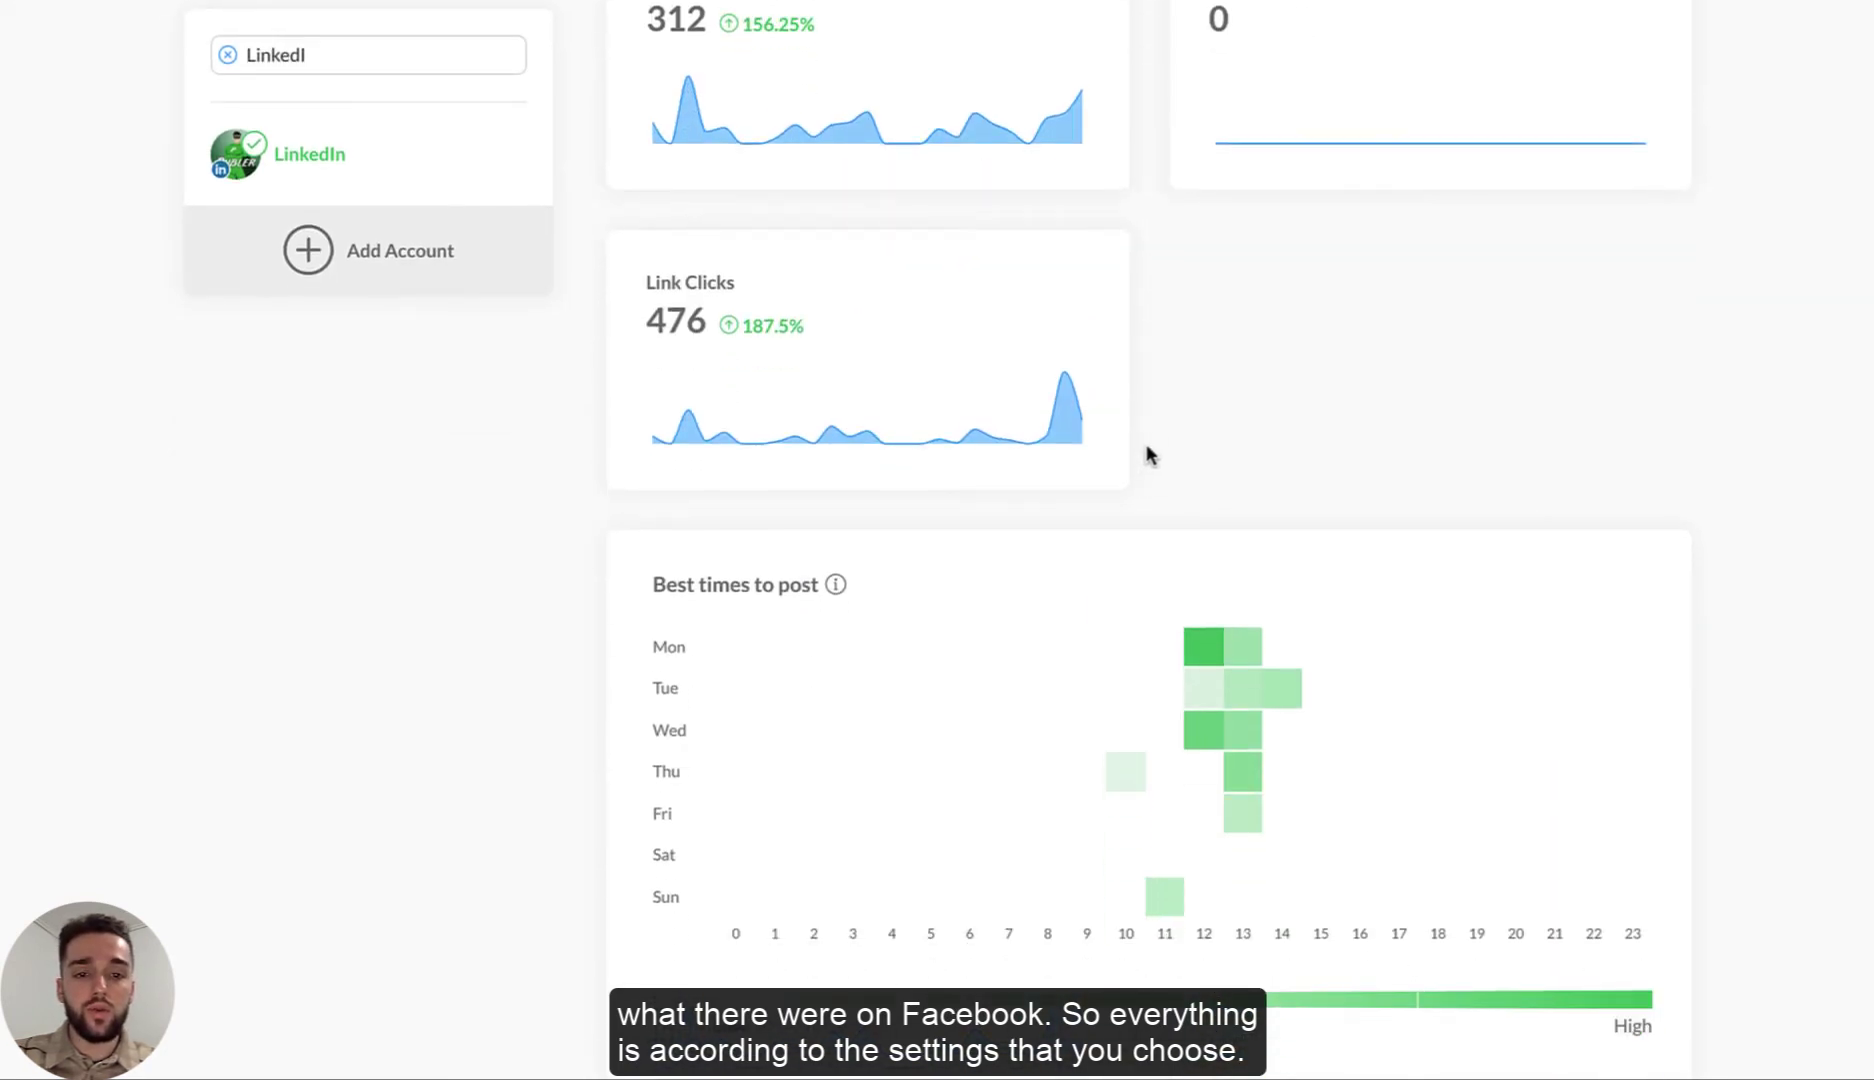
scroll(1148, 452, "down", 12)
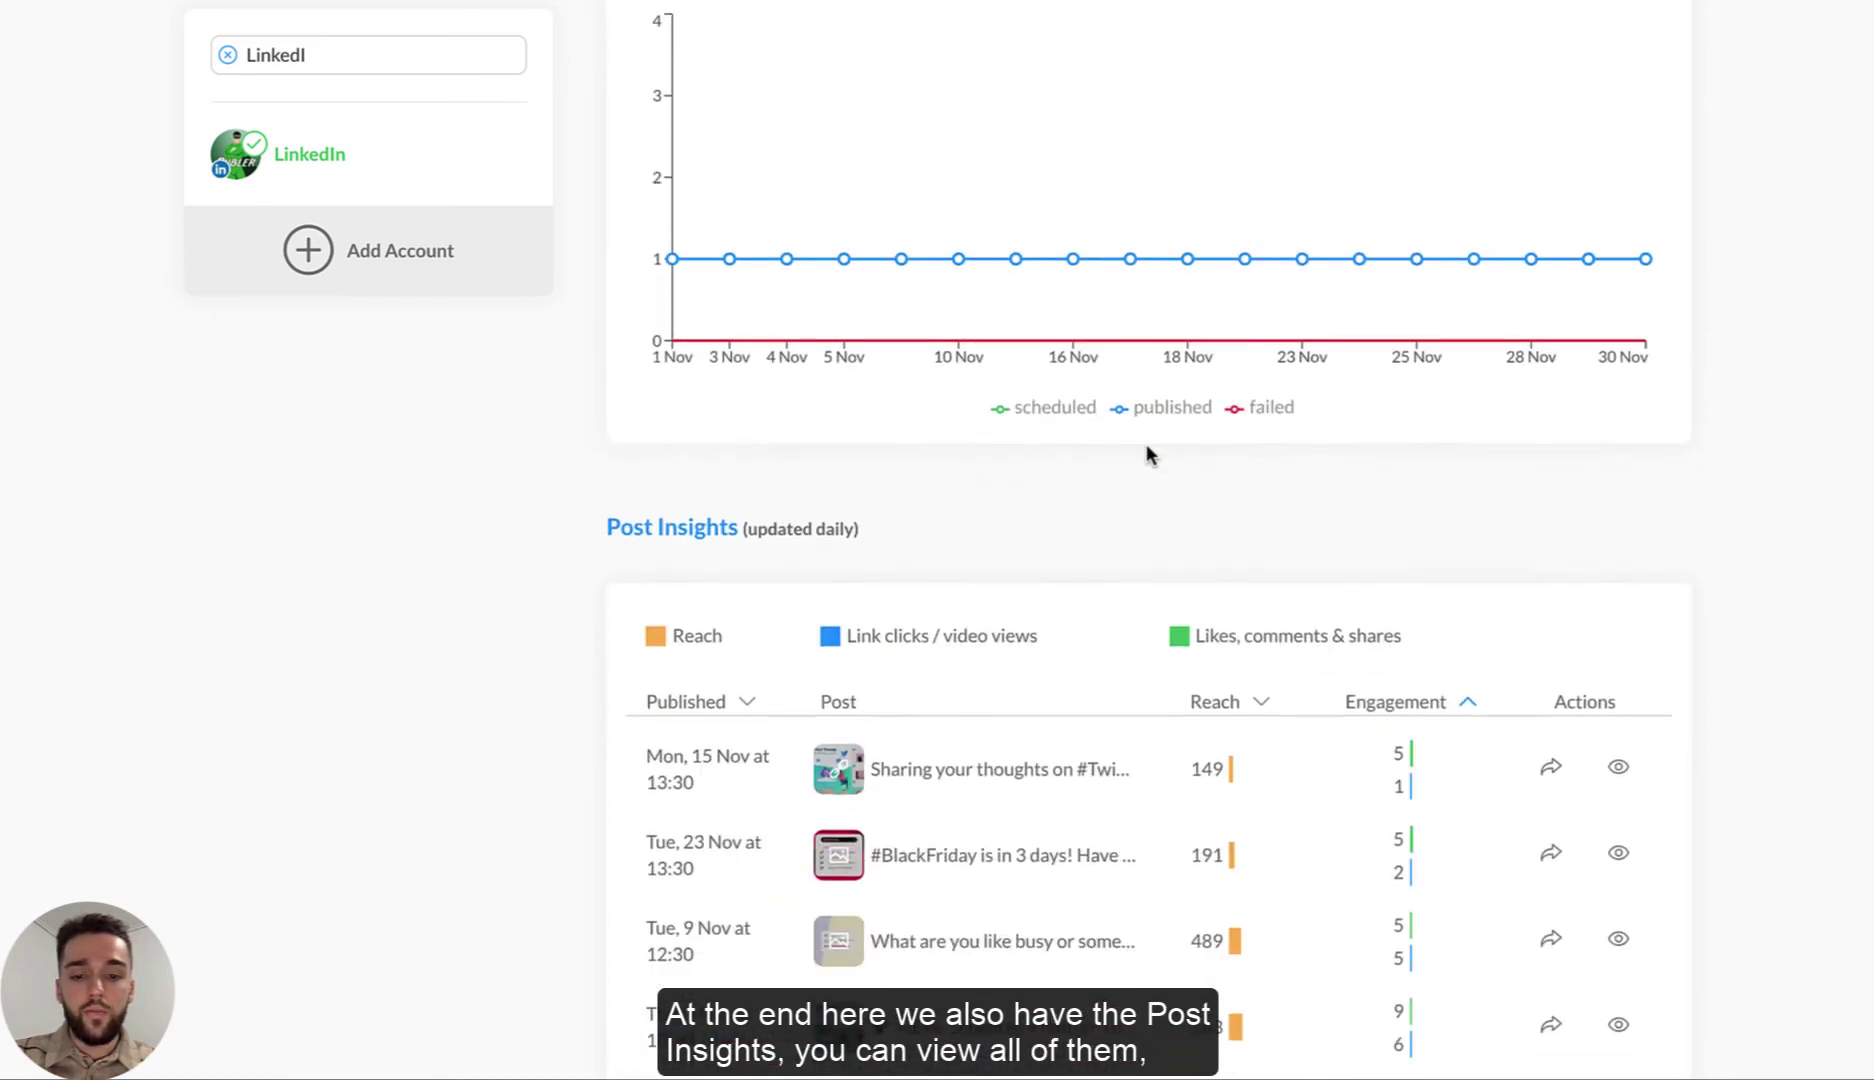
Sort the Post Insights table by Reach, first lowest then highest first
scroll(1146, 452, "down", 2)
scroll(1054, 560, "down", 7)
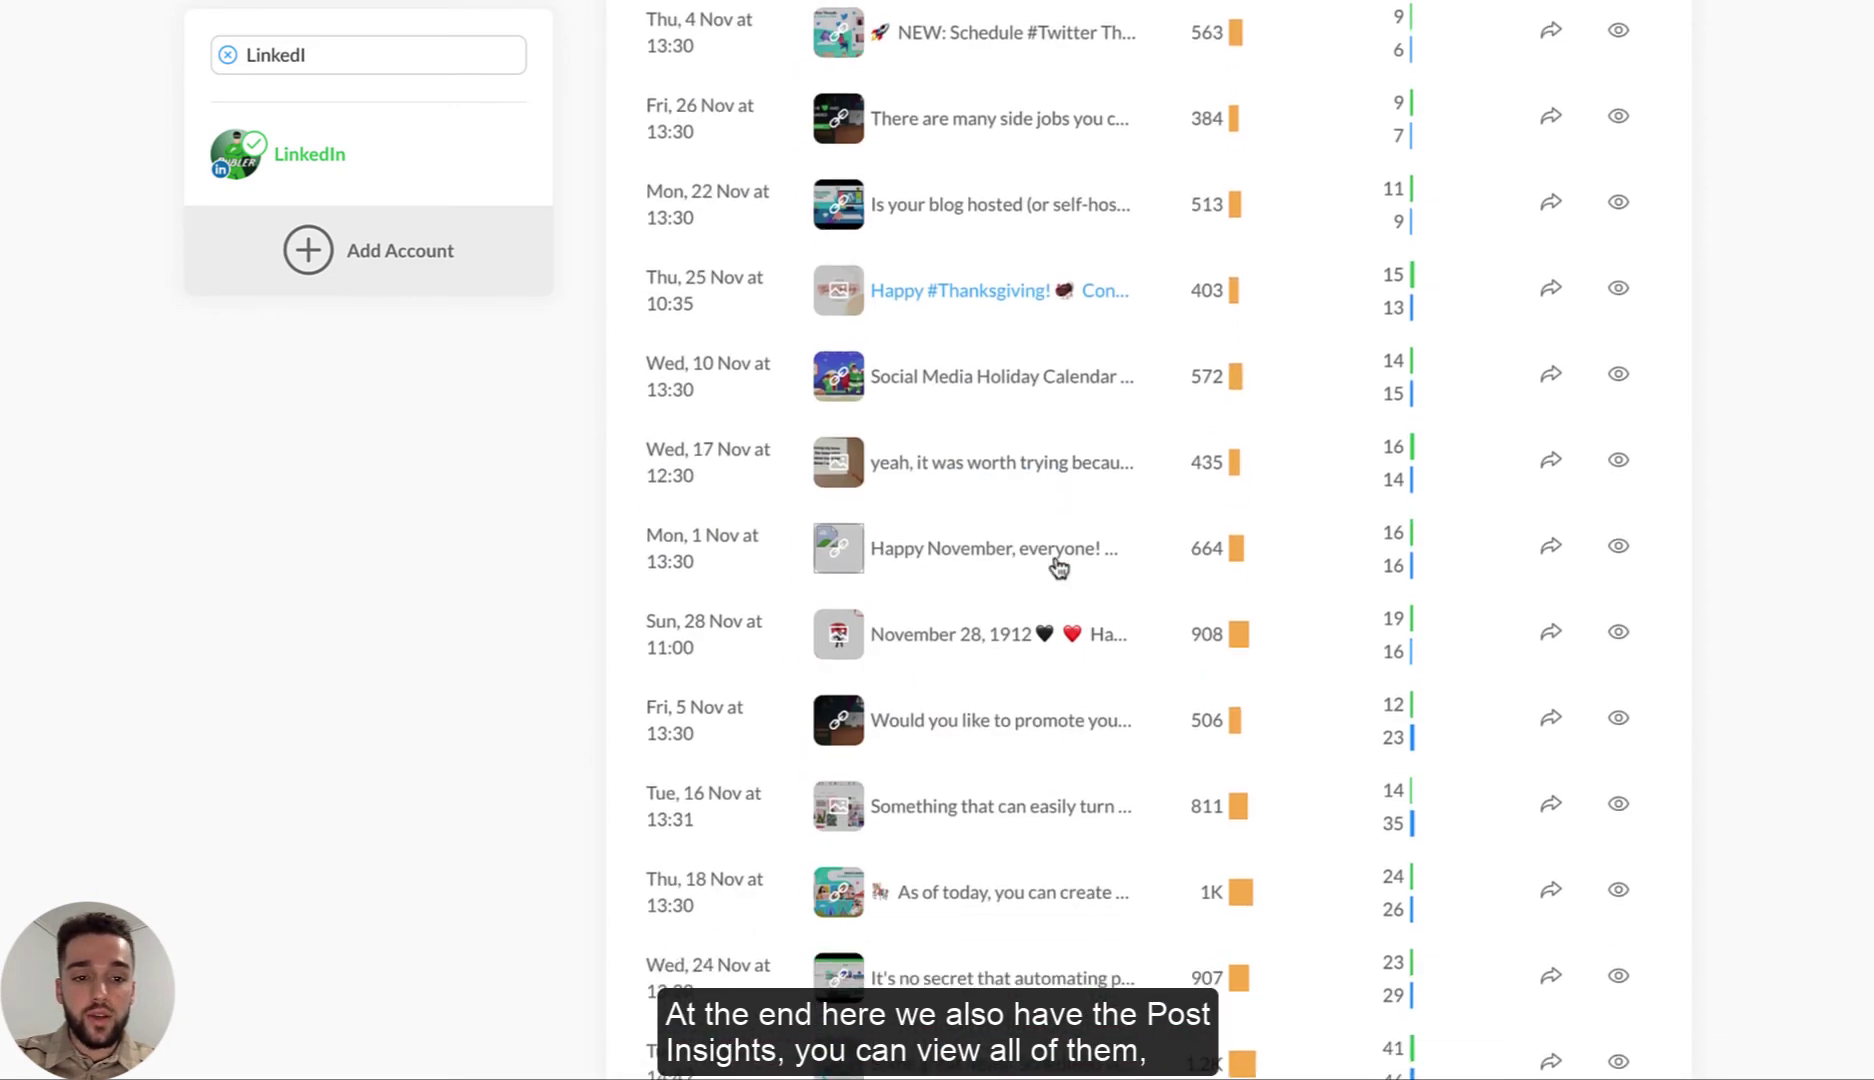
scroll(1056, 562, "down", 3)
scroll(1225, 575, "up", 1)
scroll(1235, 567, "up", 8)
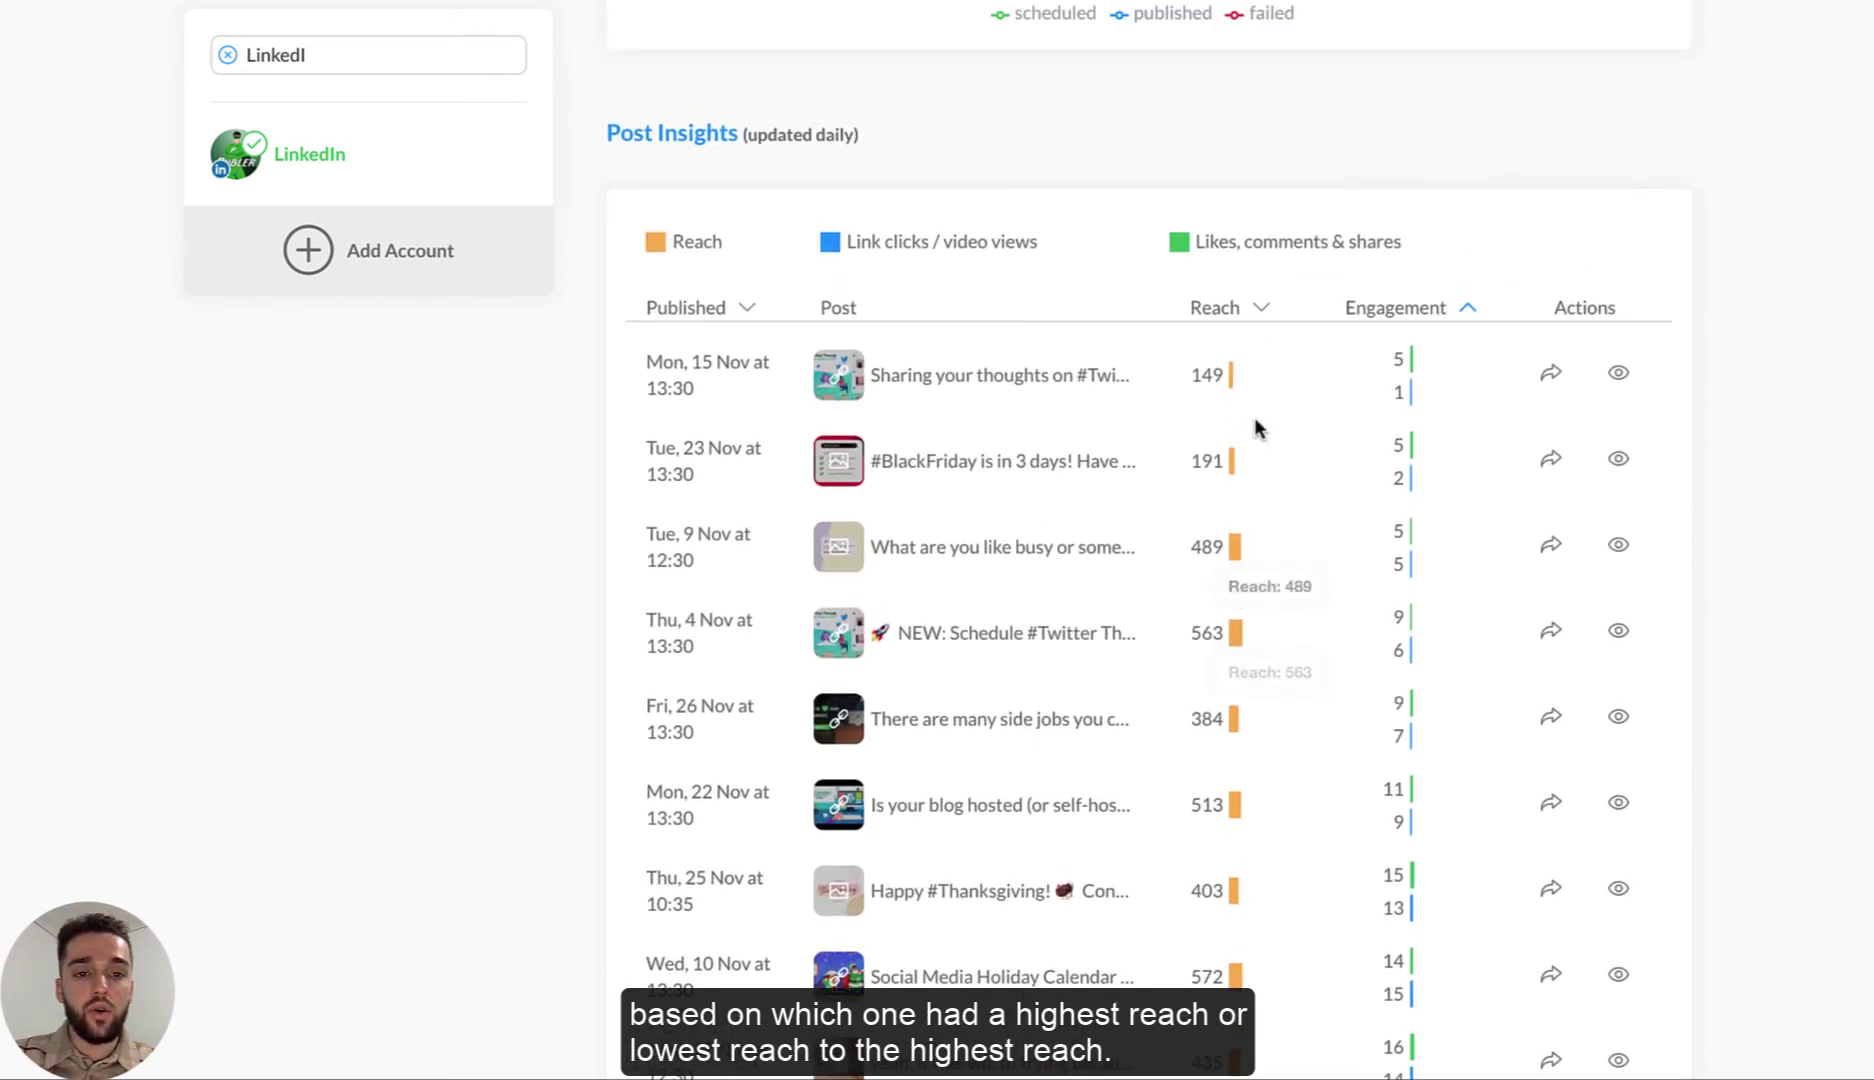
left_click(1260, 309)
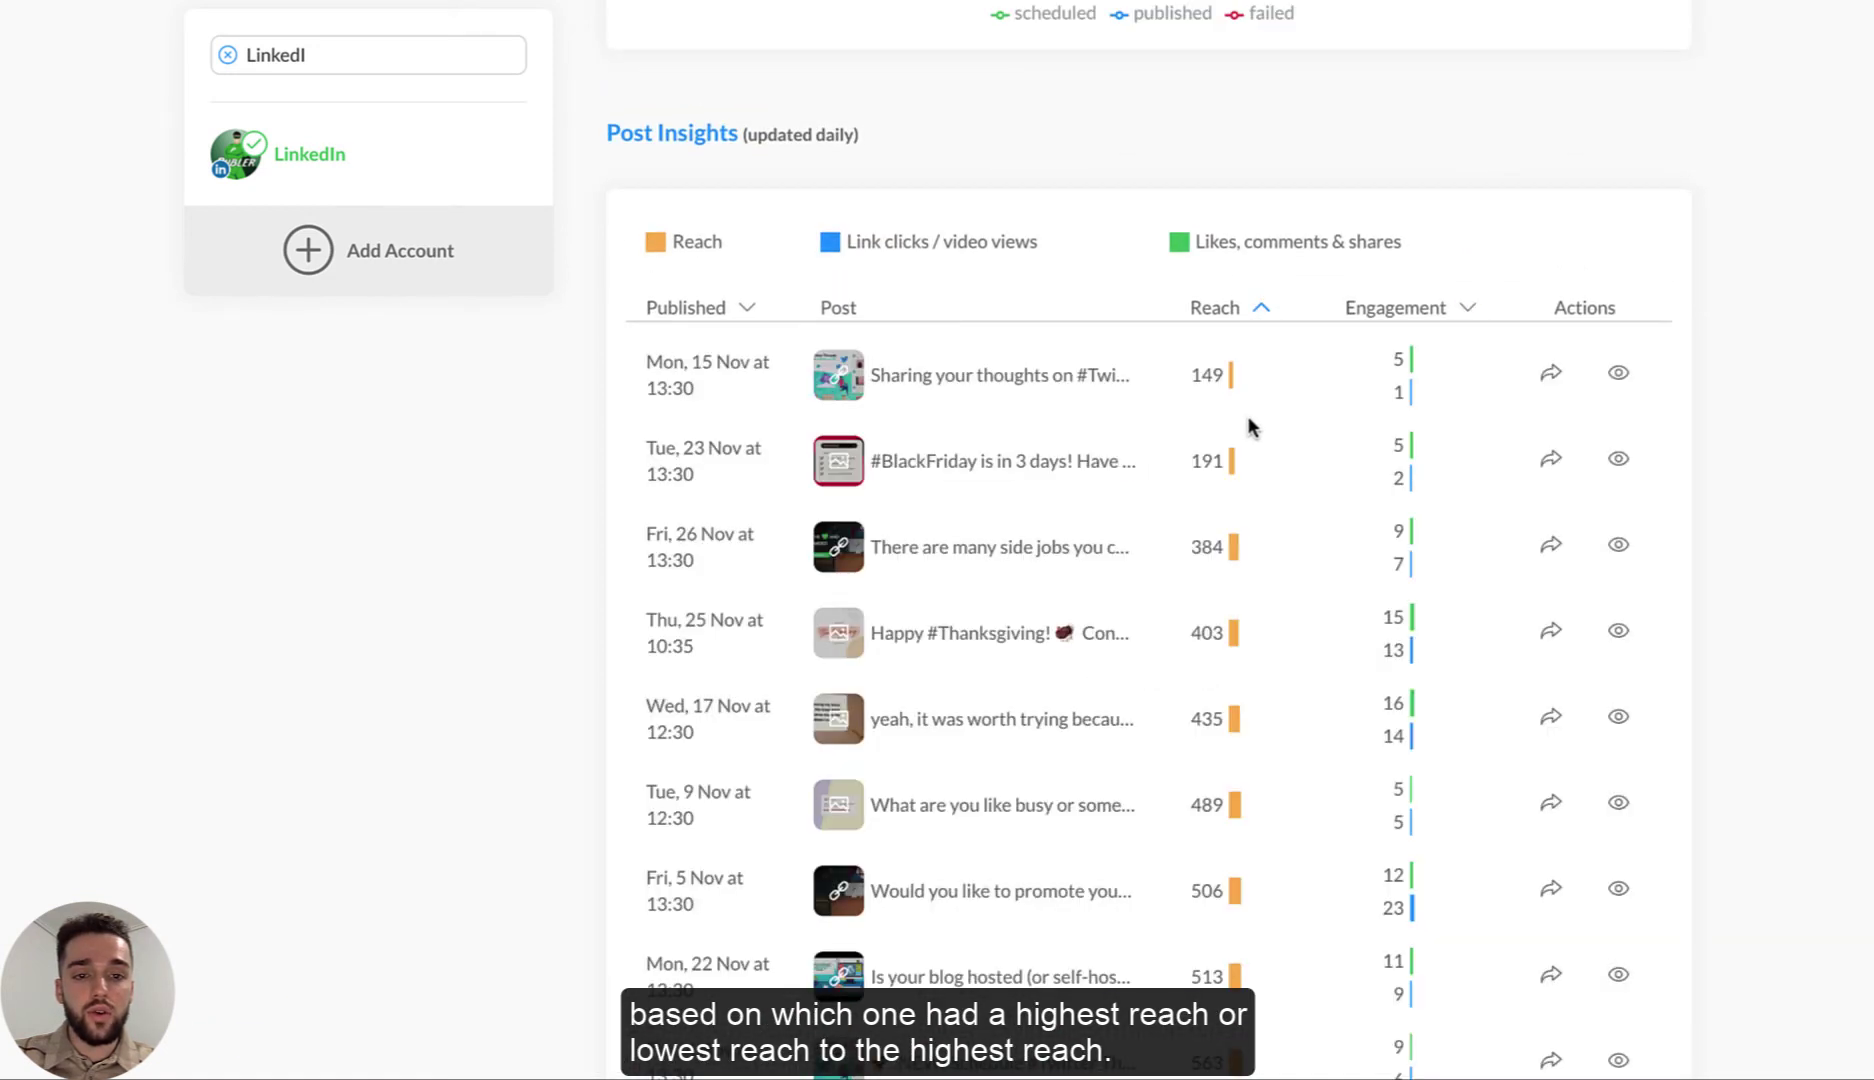
left_click(1260, 309)
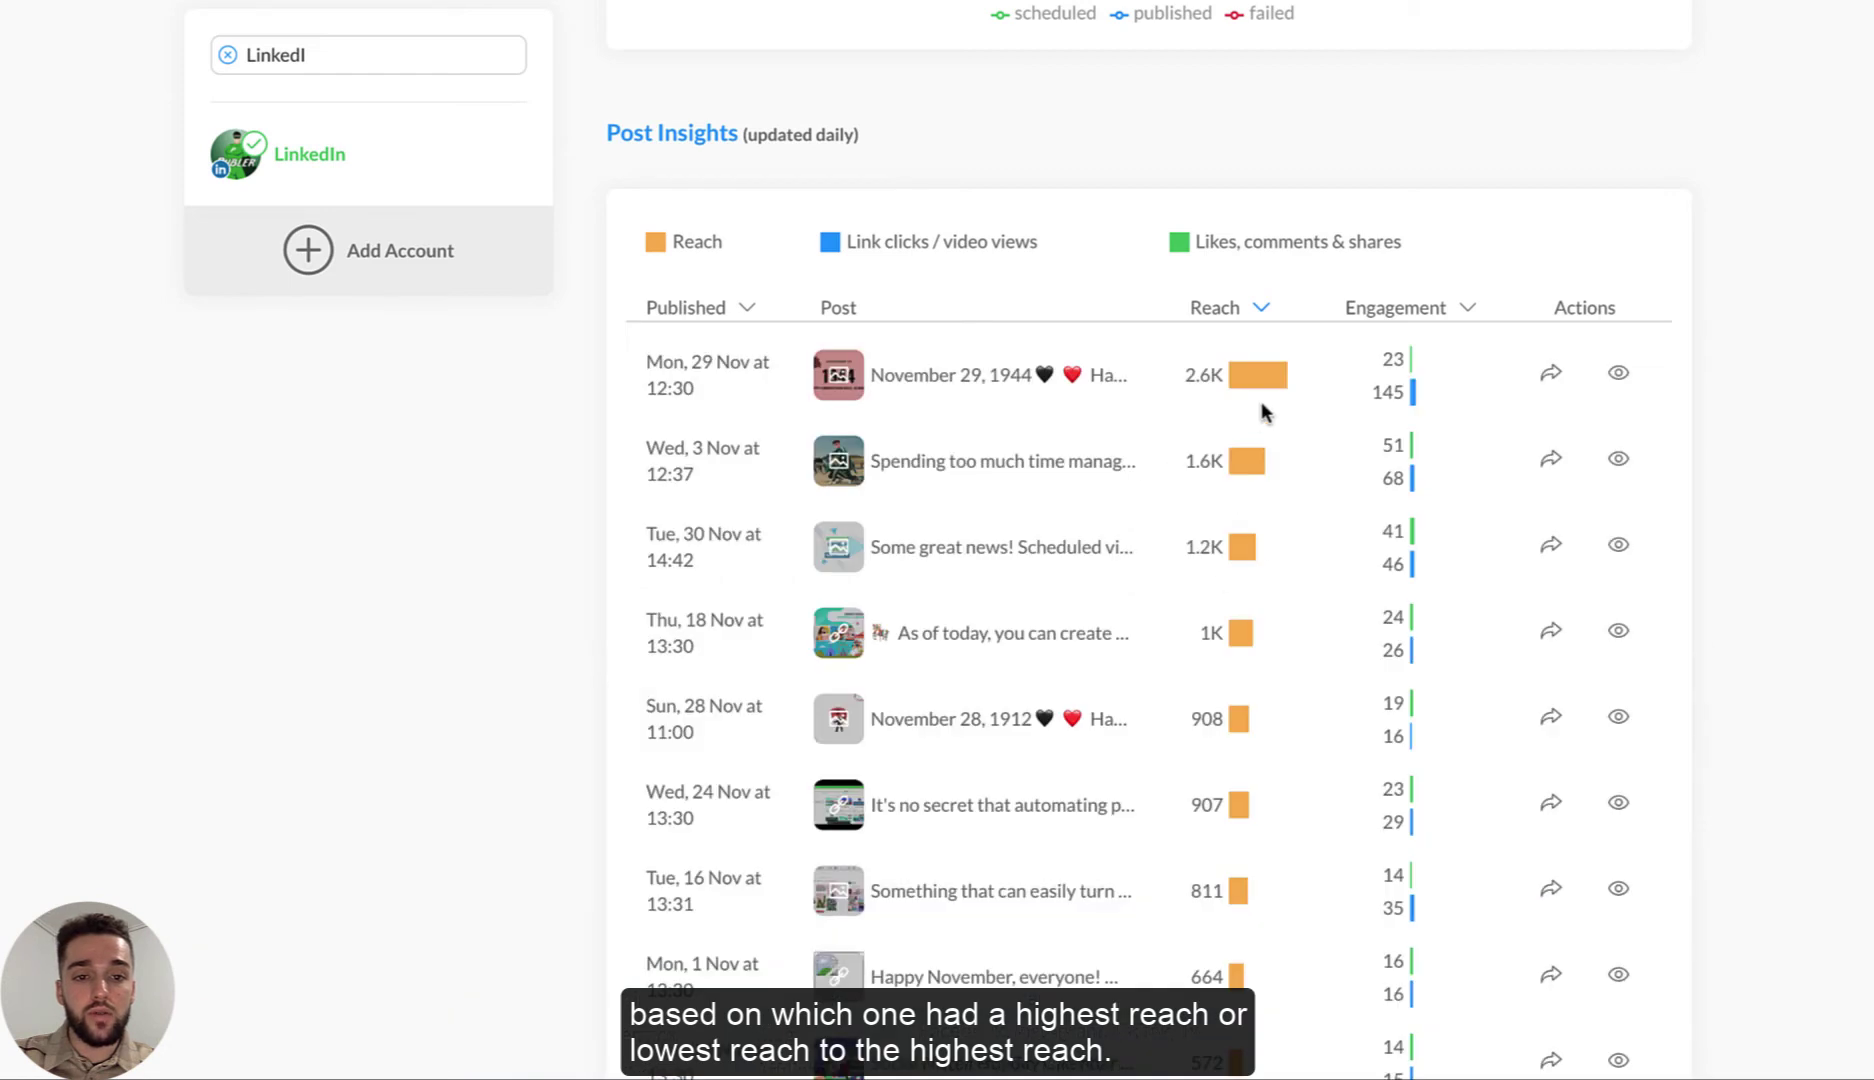
scroll(1275, 500, "down", 1)
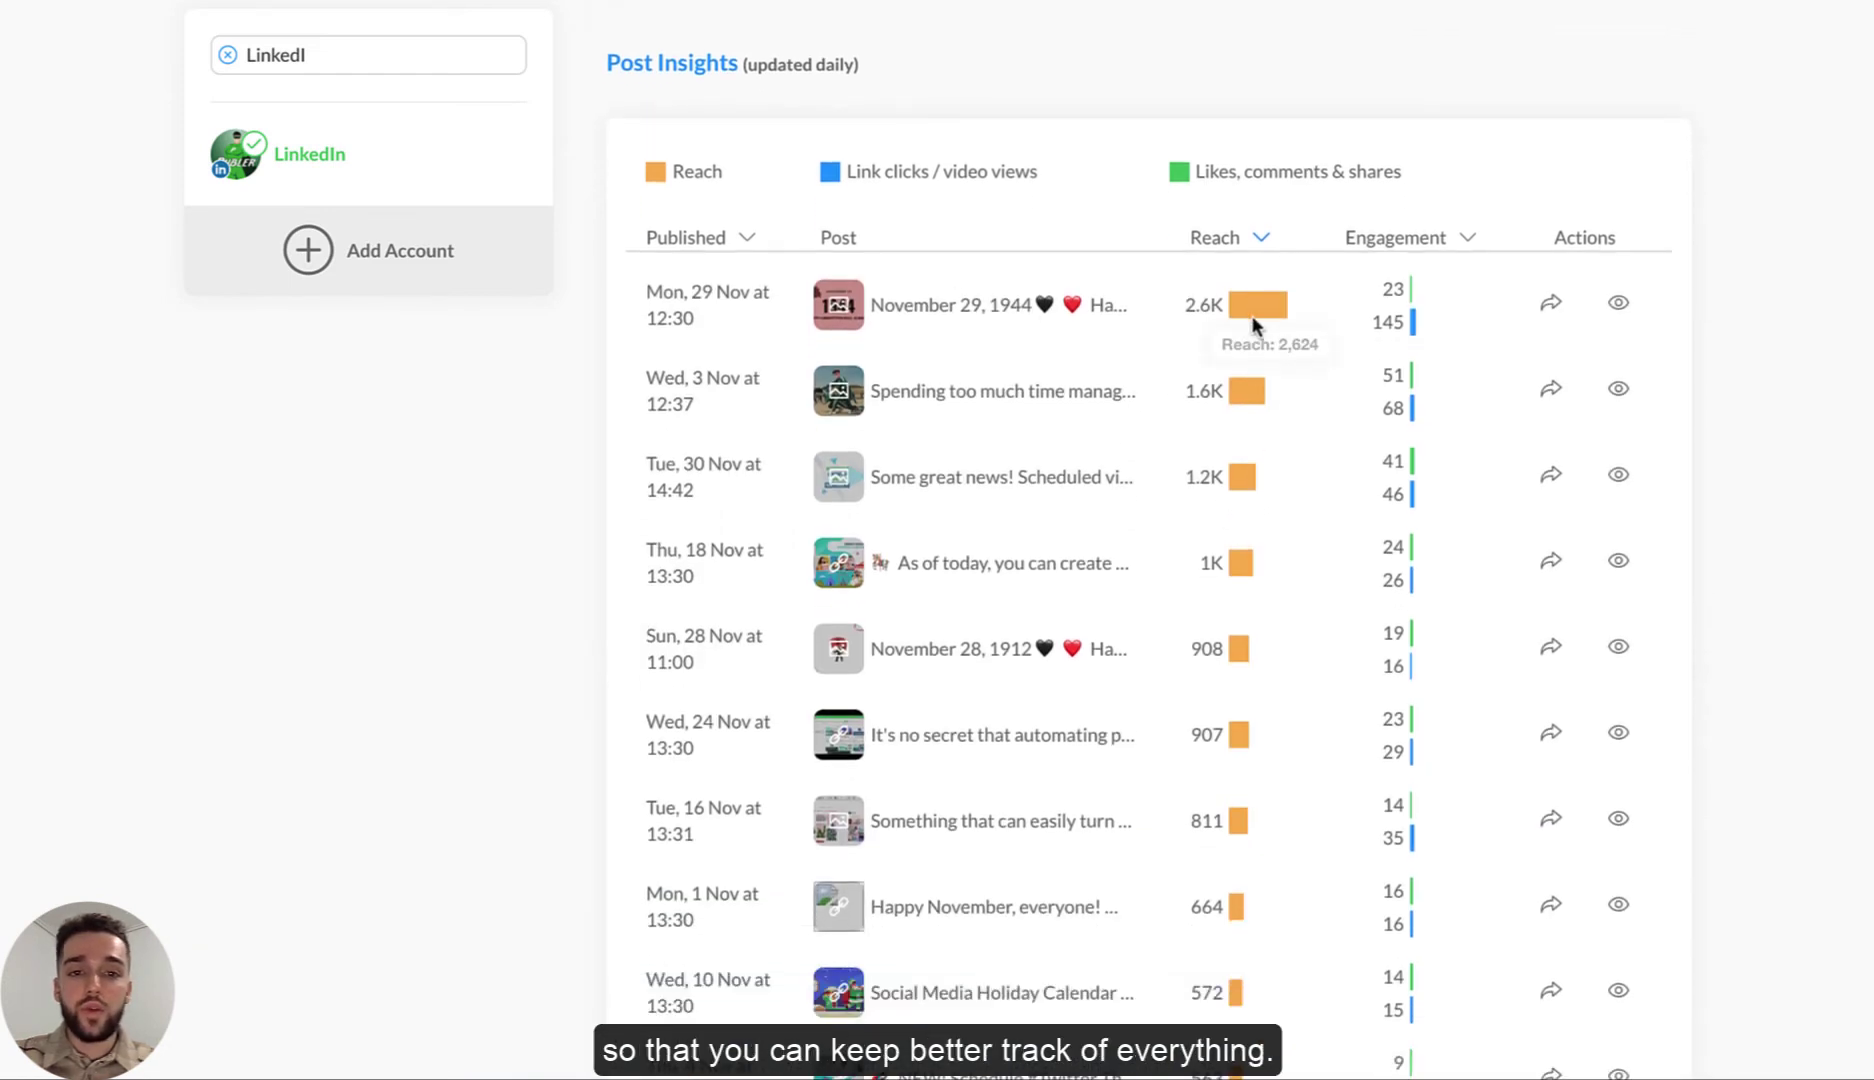
scroll(1165, 340, "up", 1)
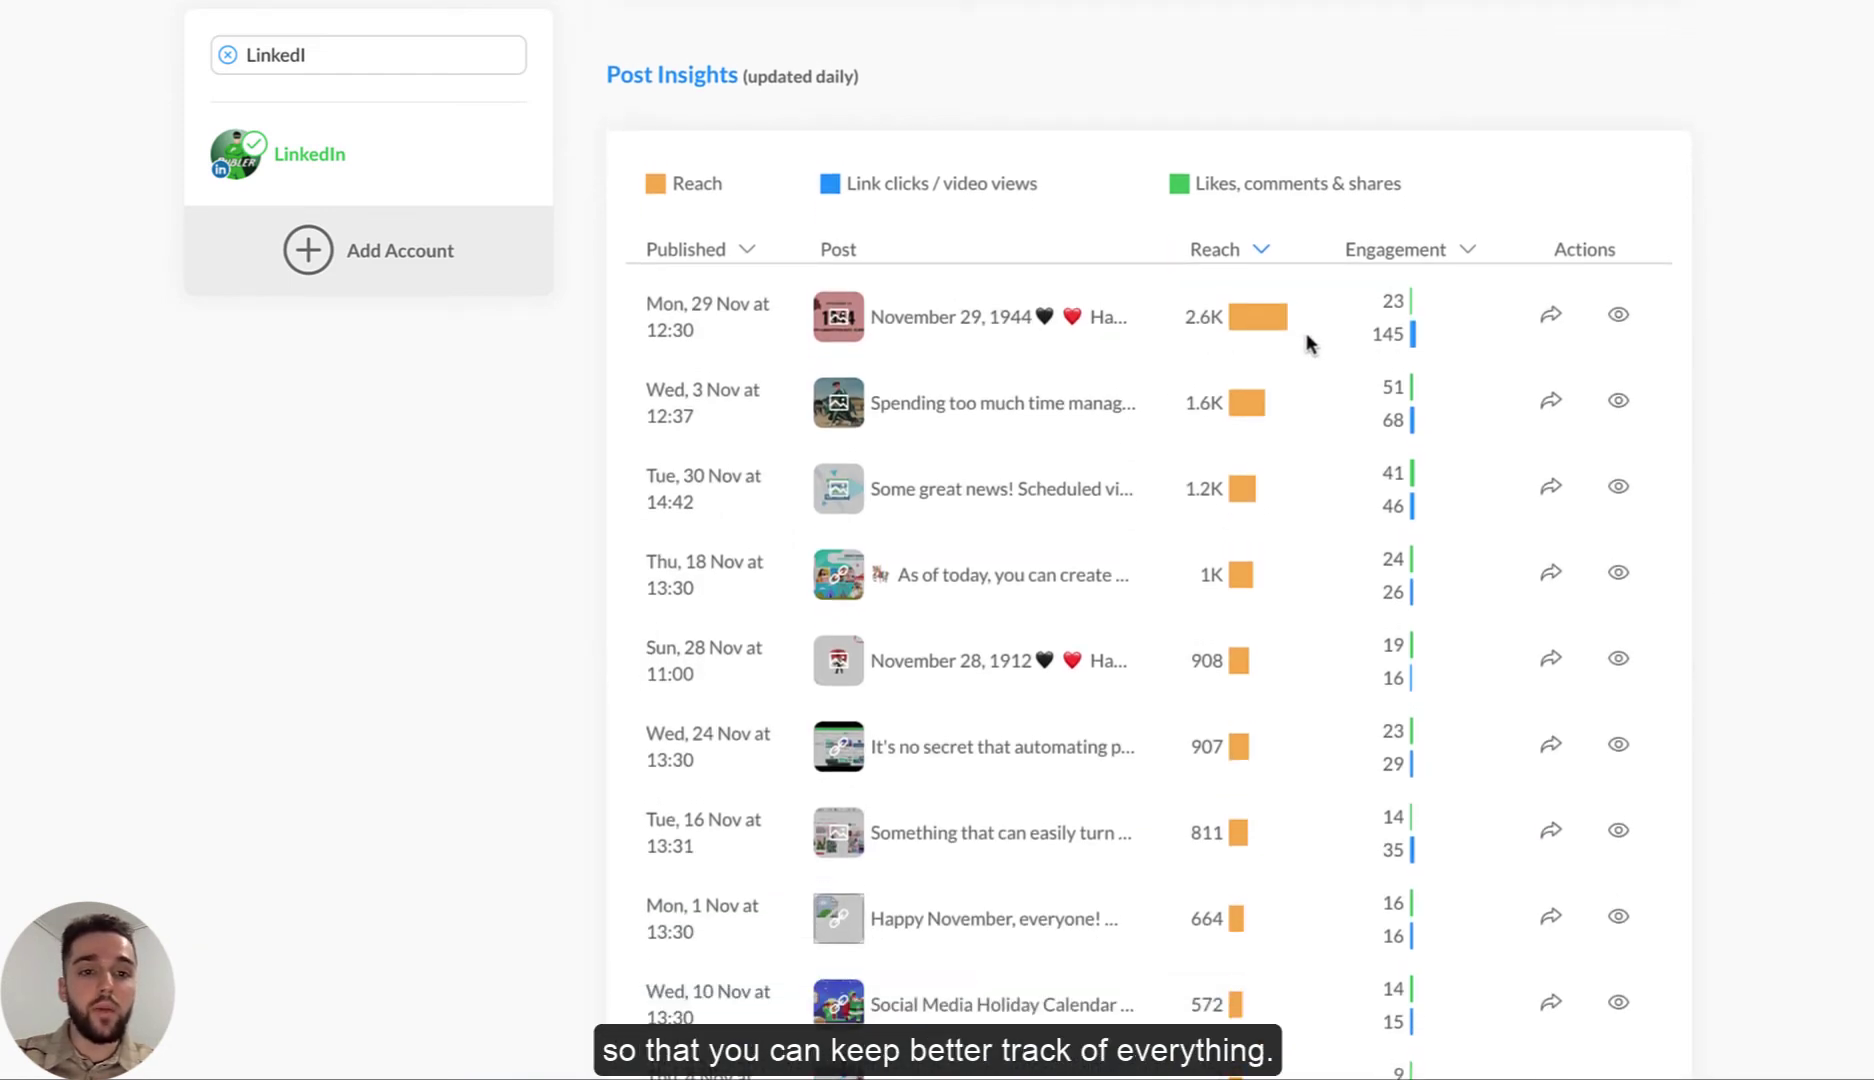
Re-sort the posts by Engagement, lowest first, and review the list
mouse_move(1414, 335)
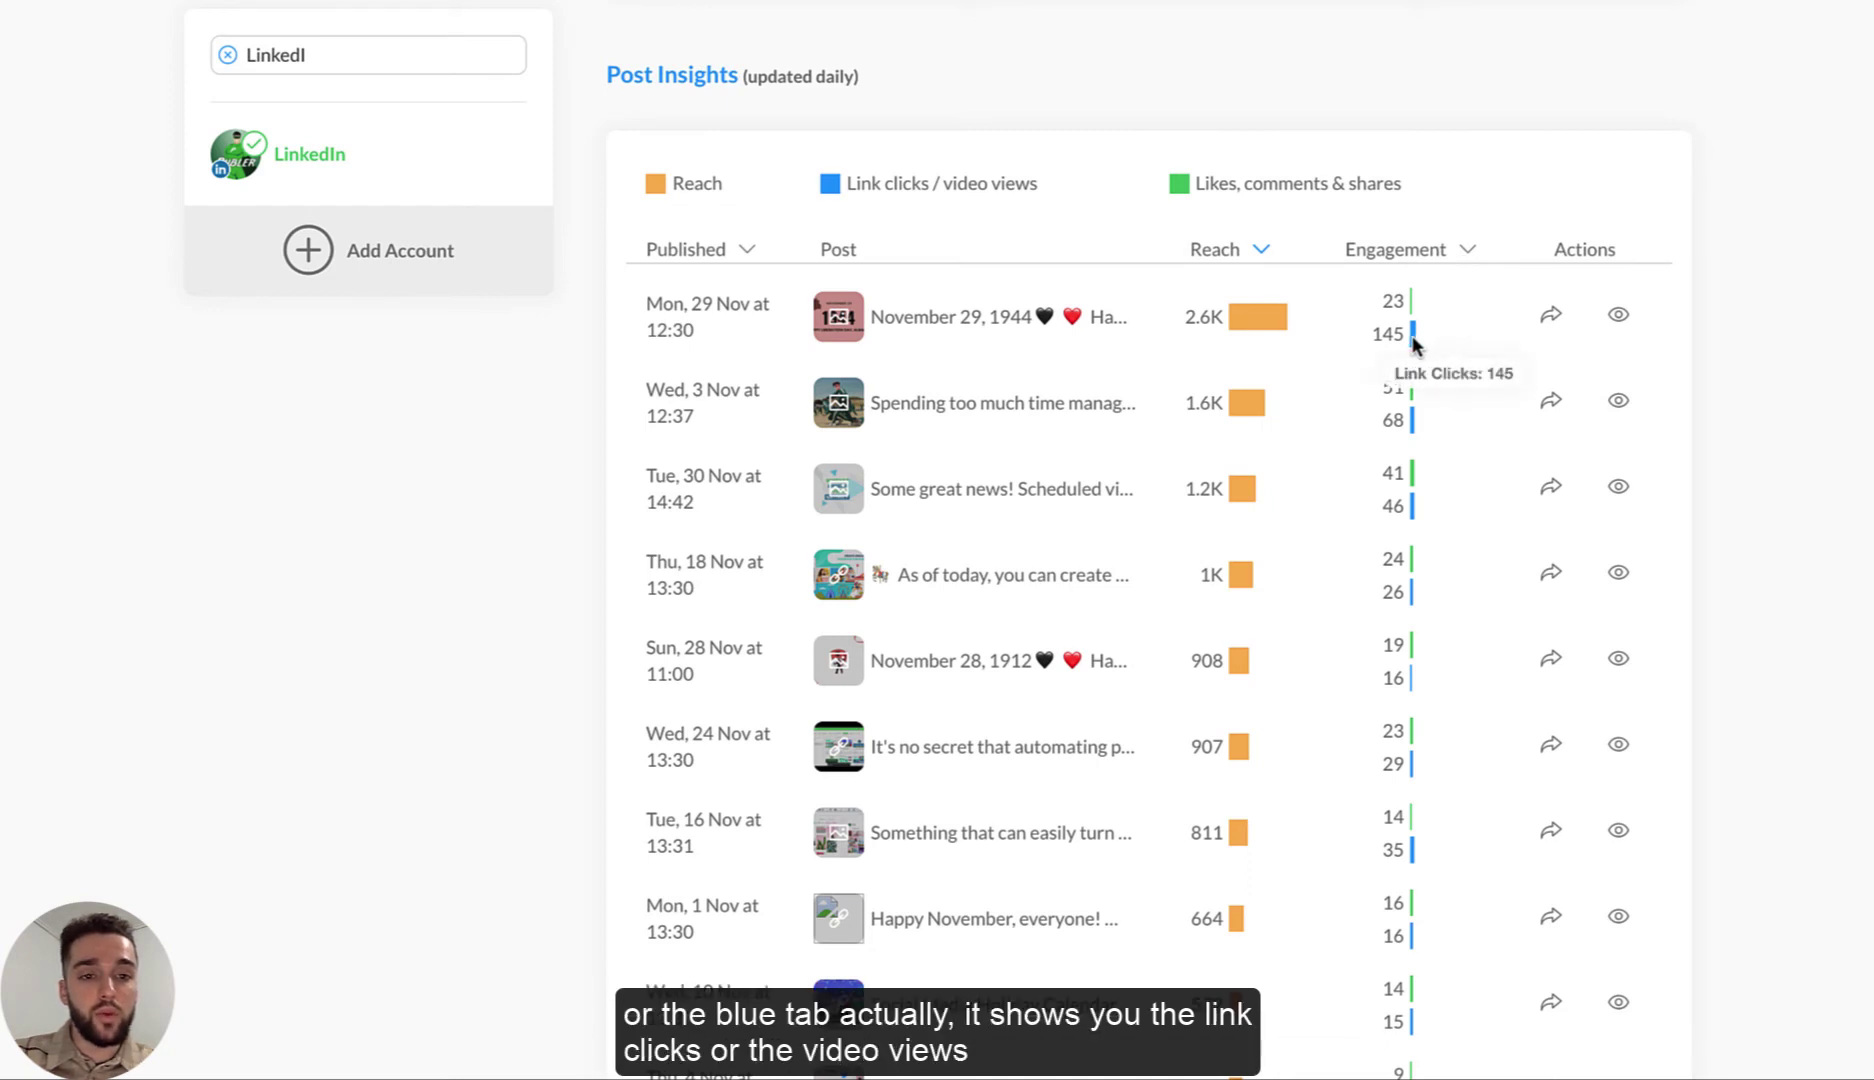
left_click(1468, 250)
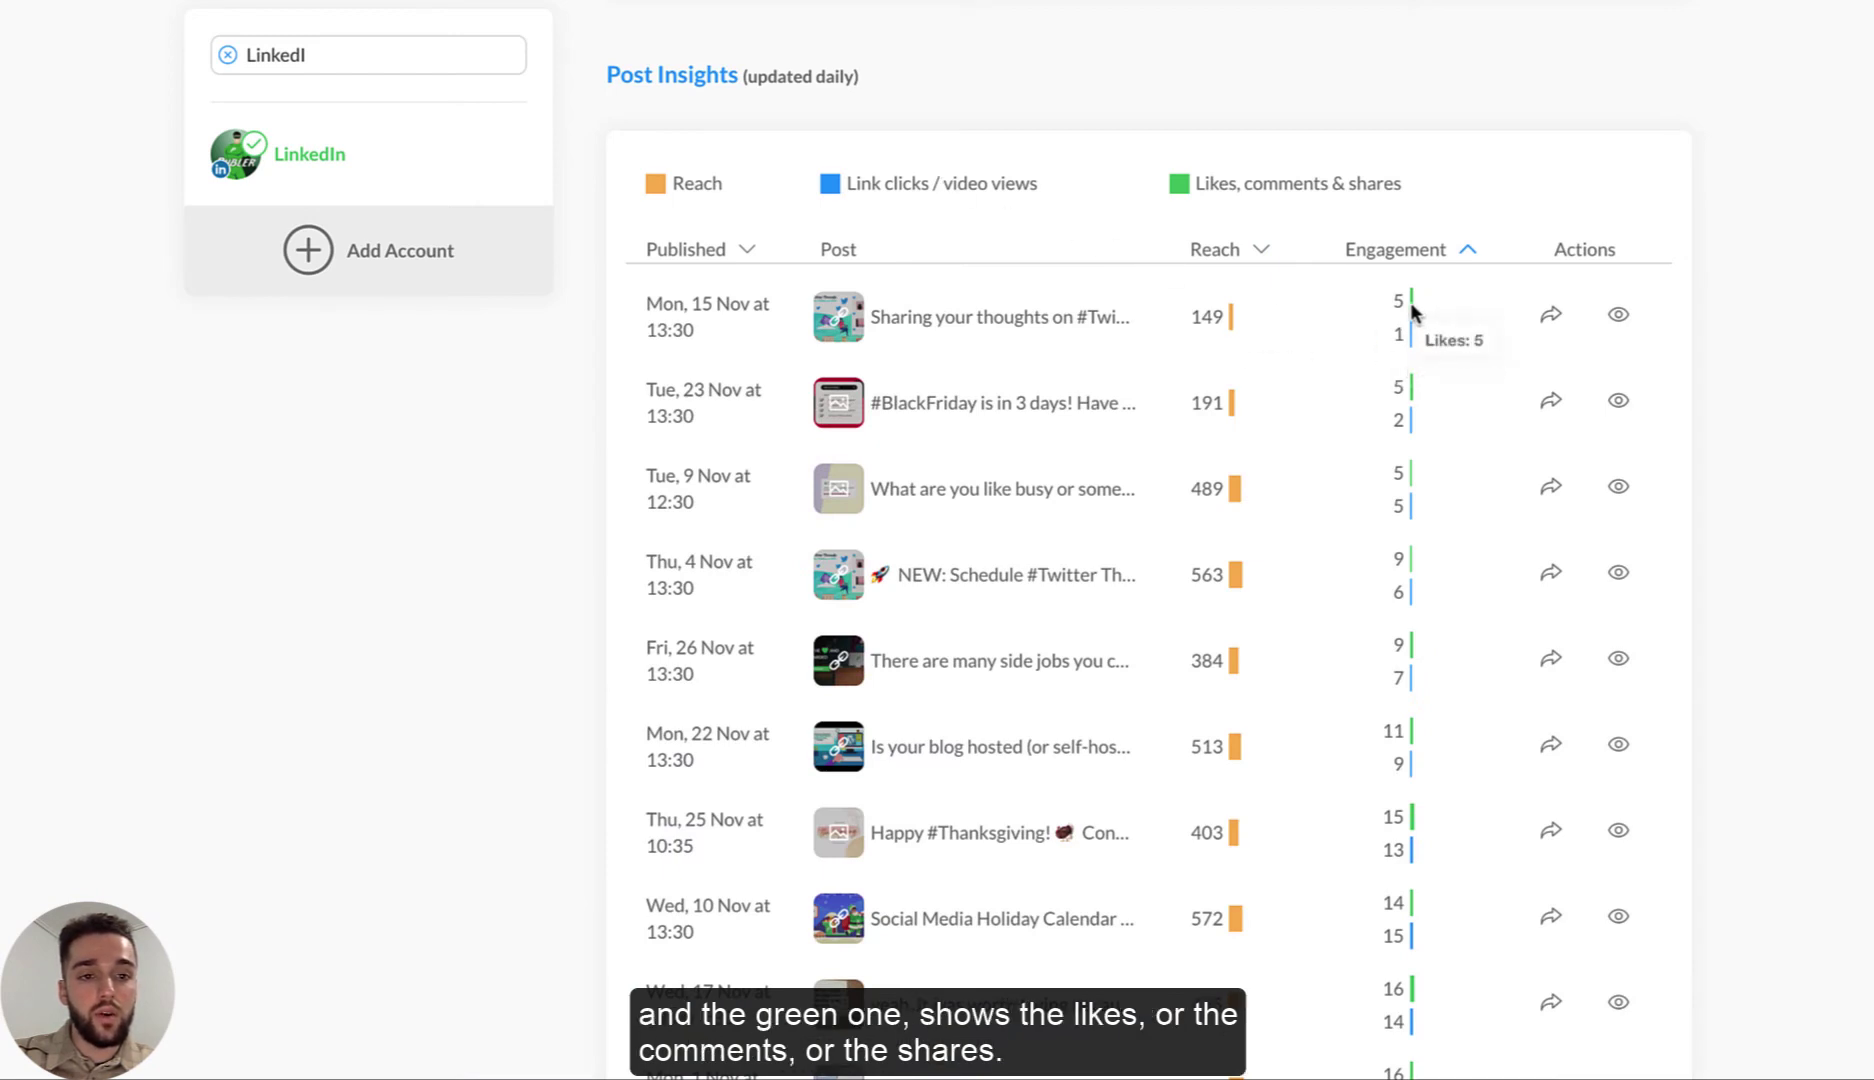
mouse_move(1413, 306)
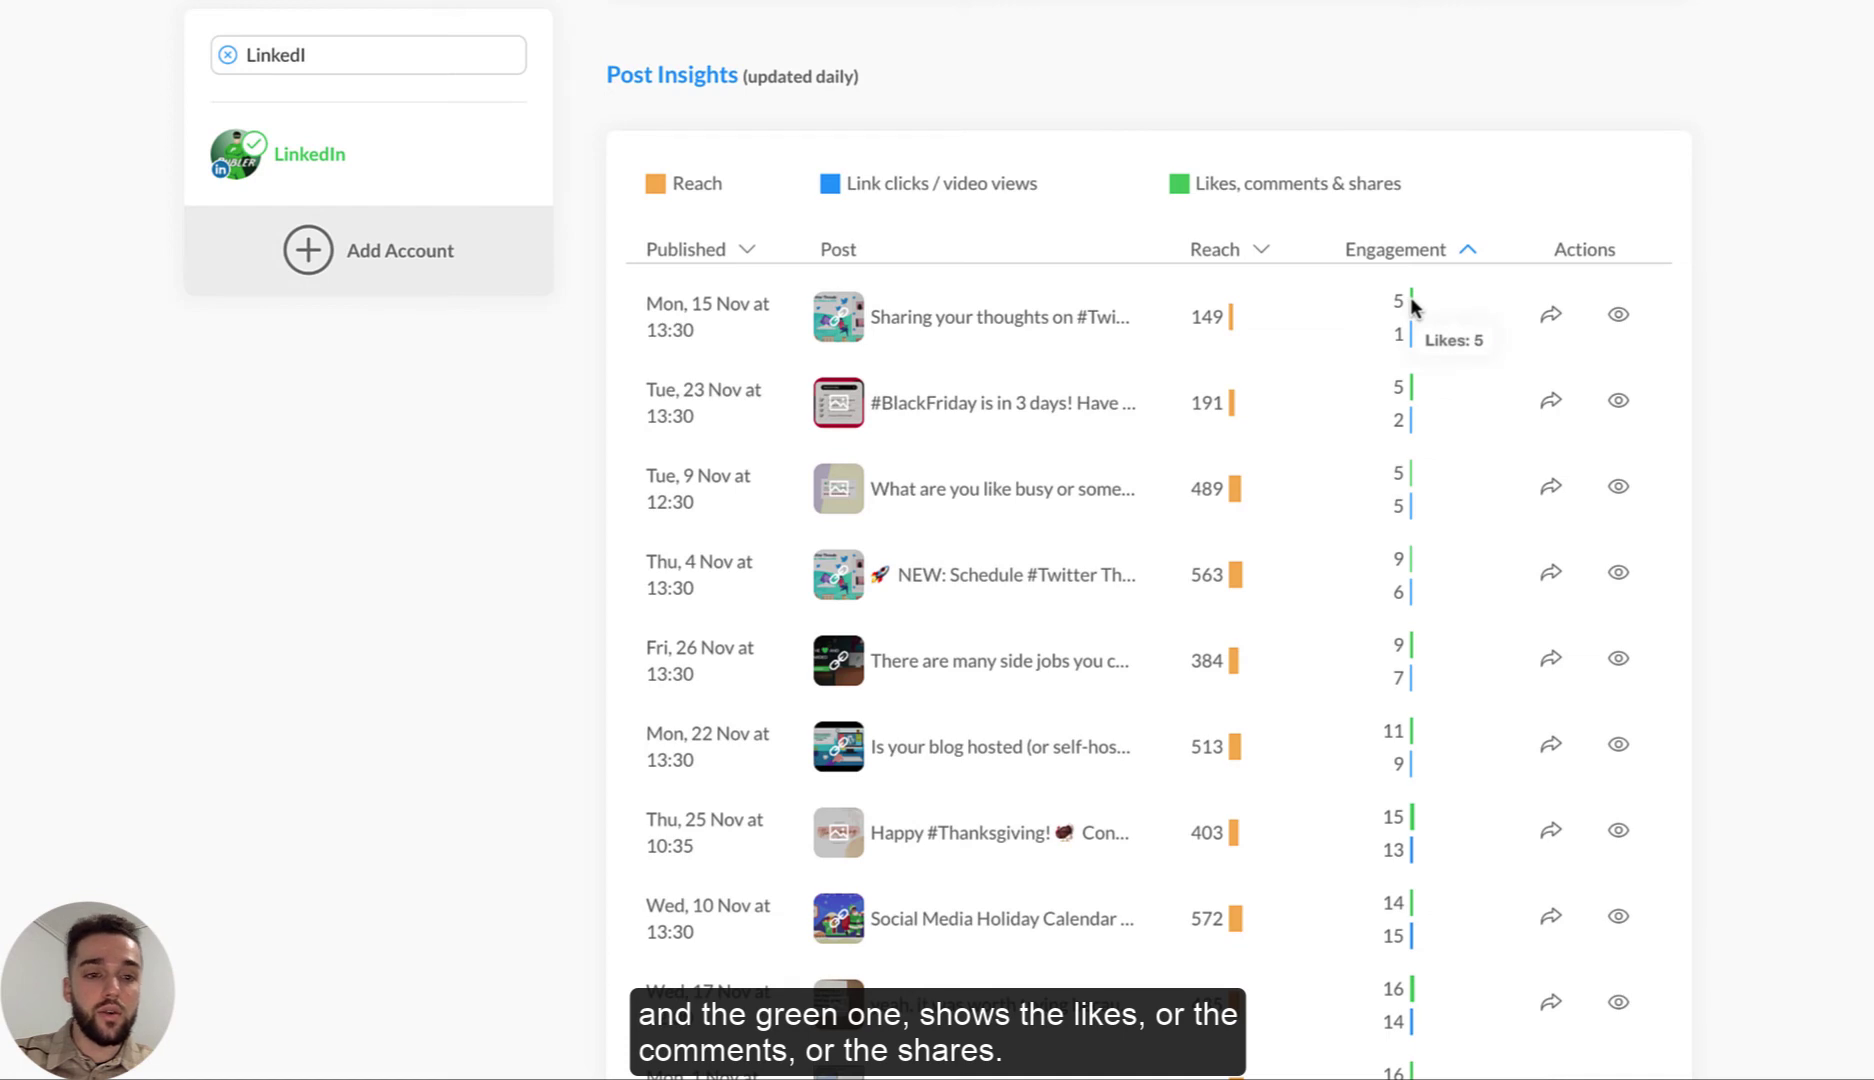
scroll(1413, 306, "down", 6)
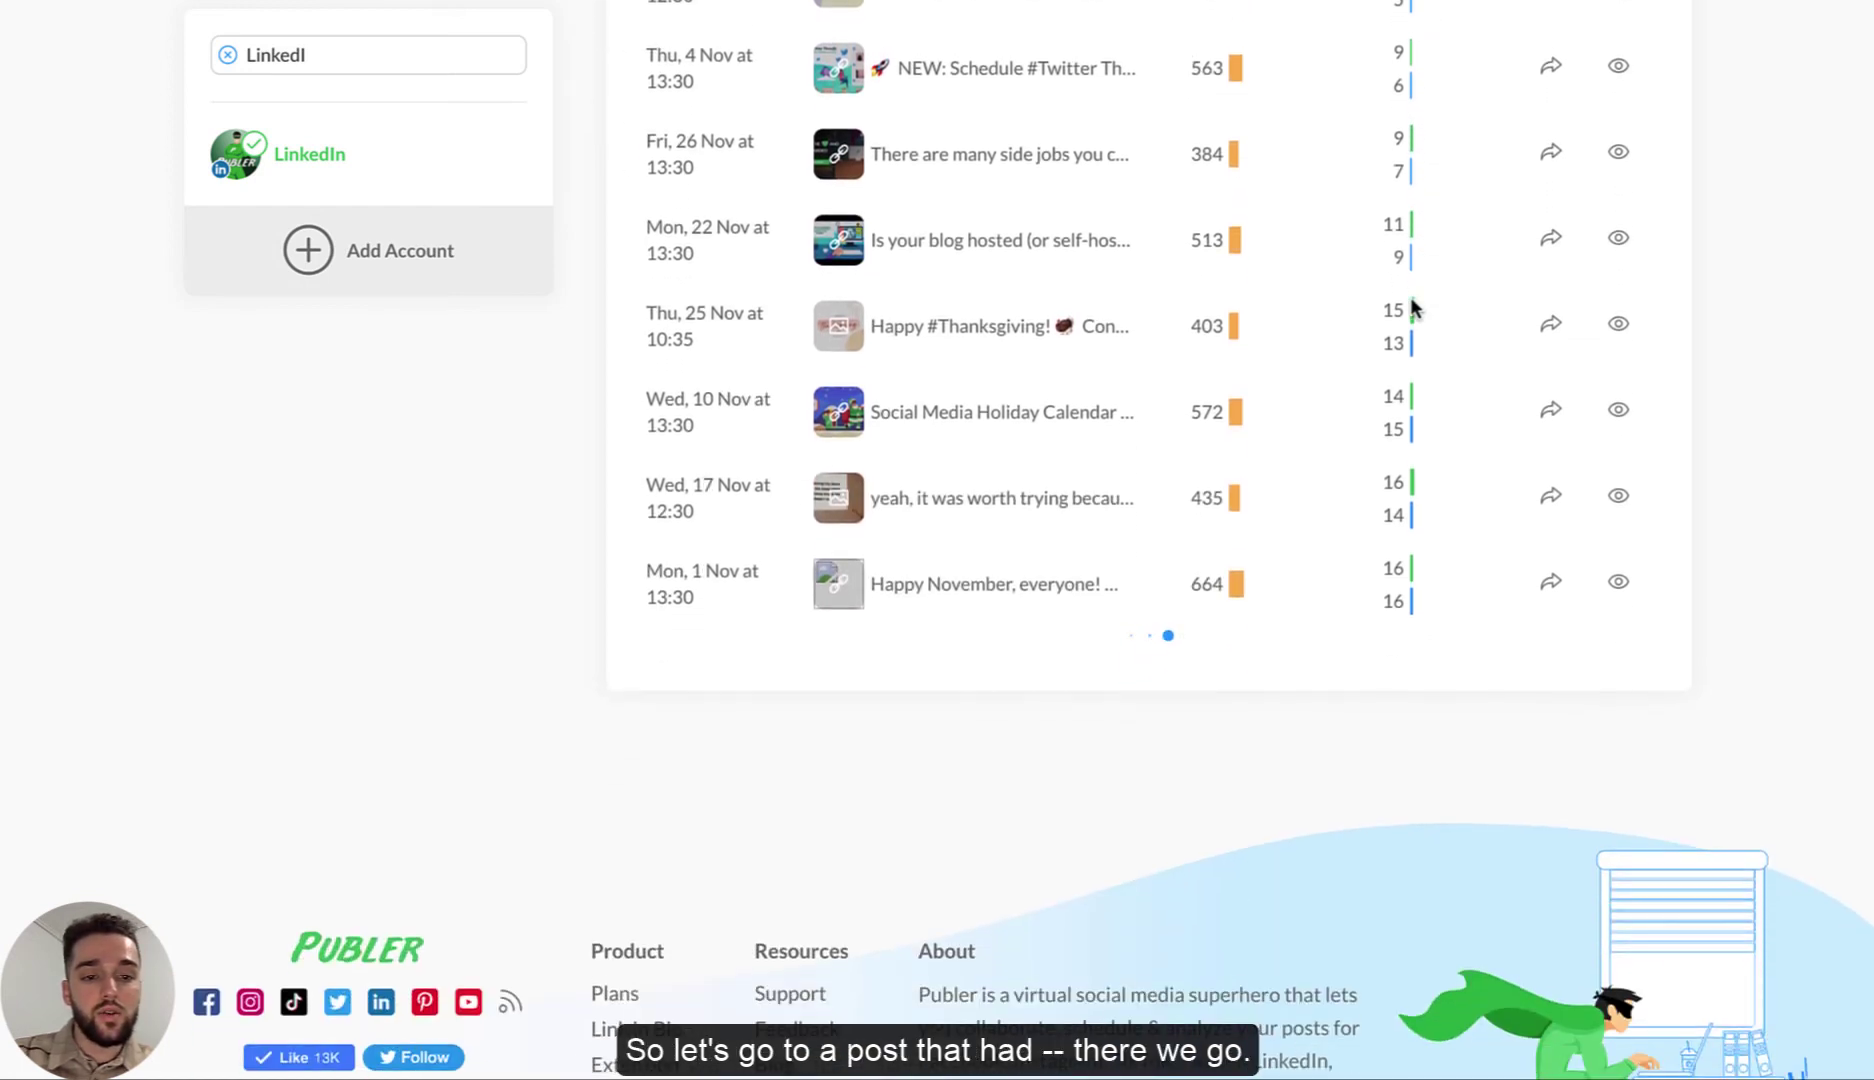
scroll(1413, 306, "down", 4)
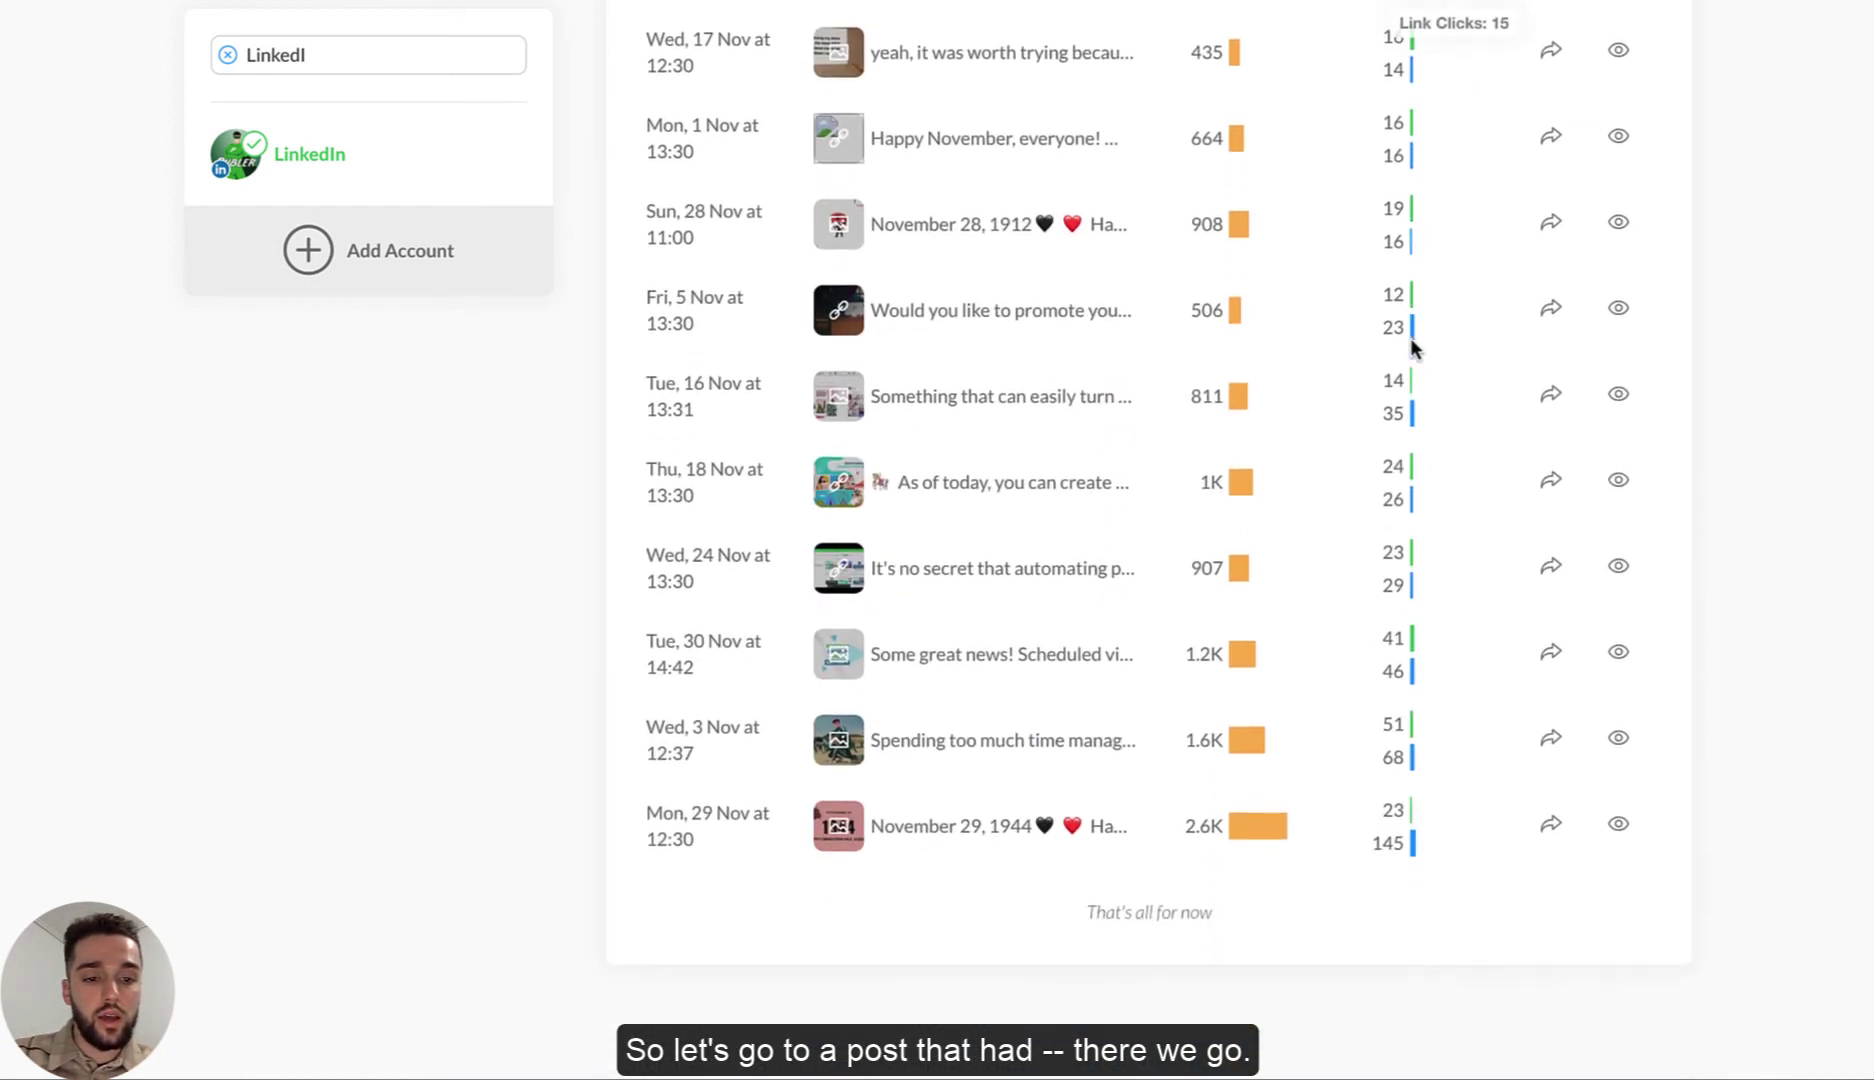
mouse_move(1414, 726)
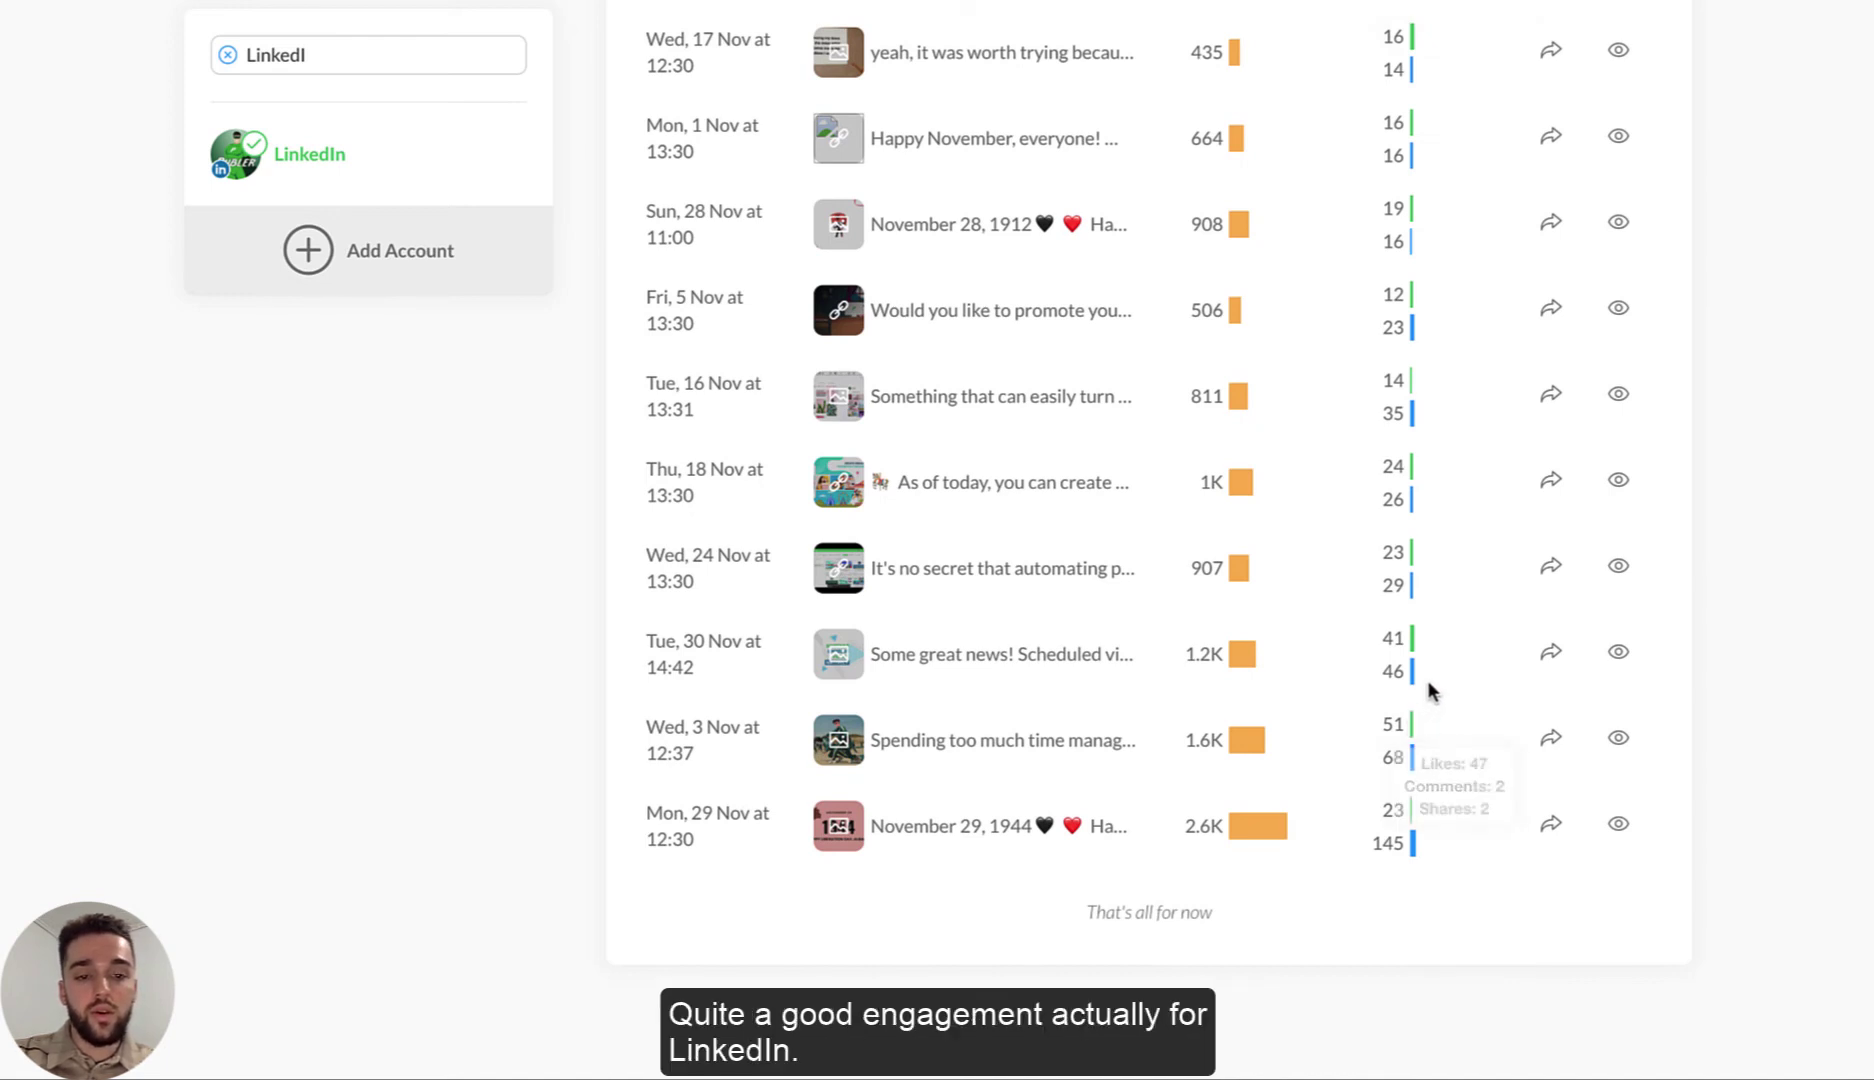
scroll(1428, 690, "up", 10)
scroll(1428, 690, "up", 5)
scroll(1428, 690, "up", 15)
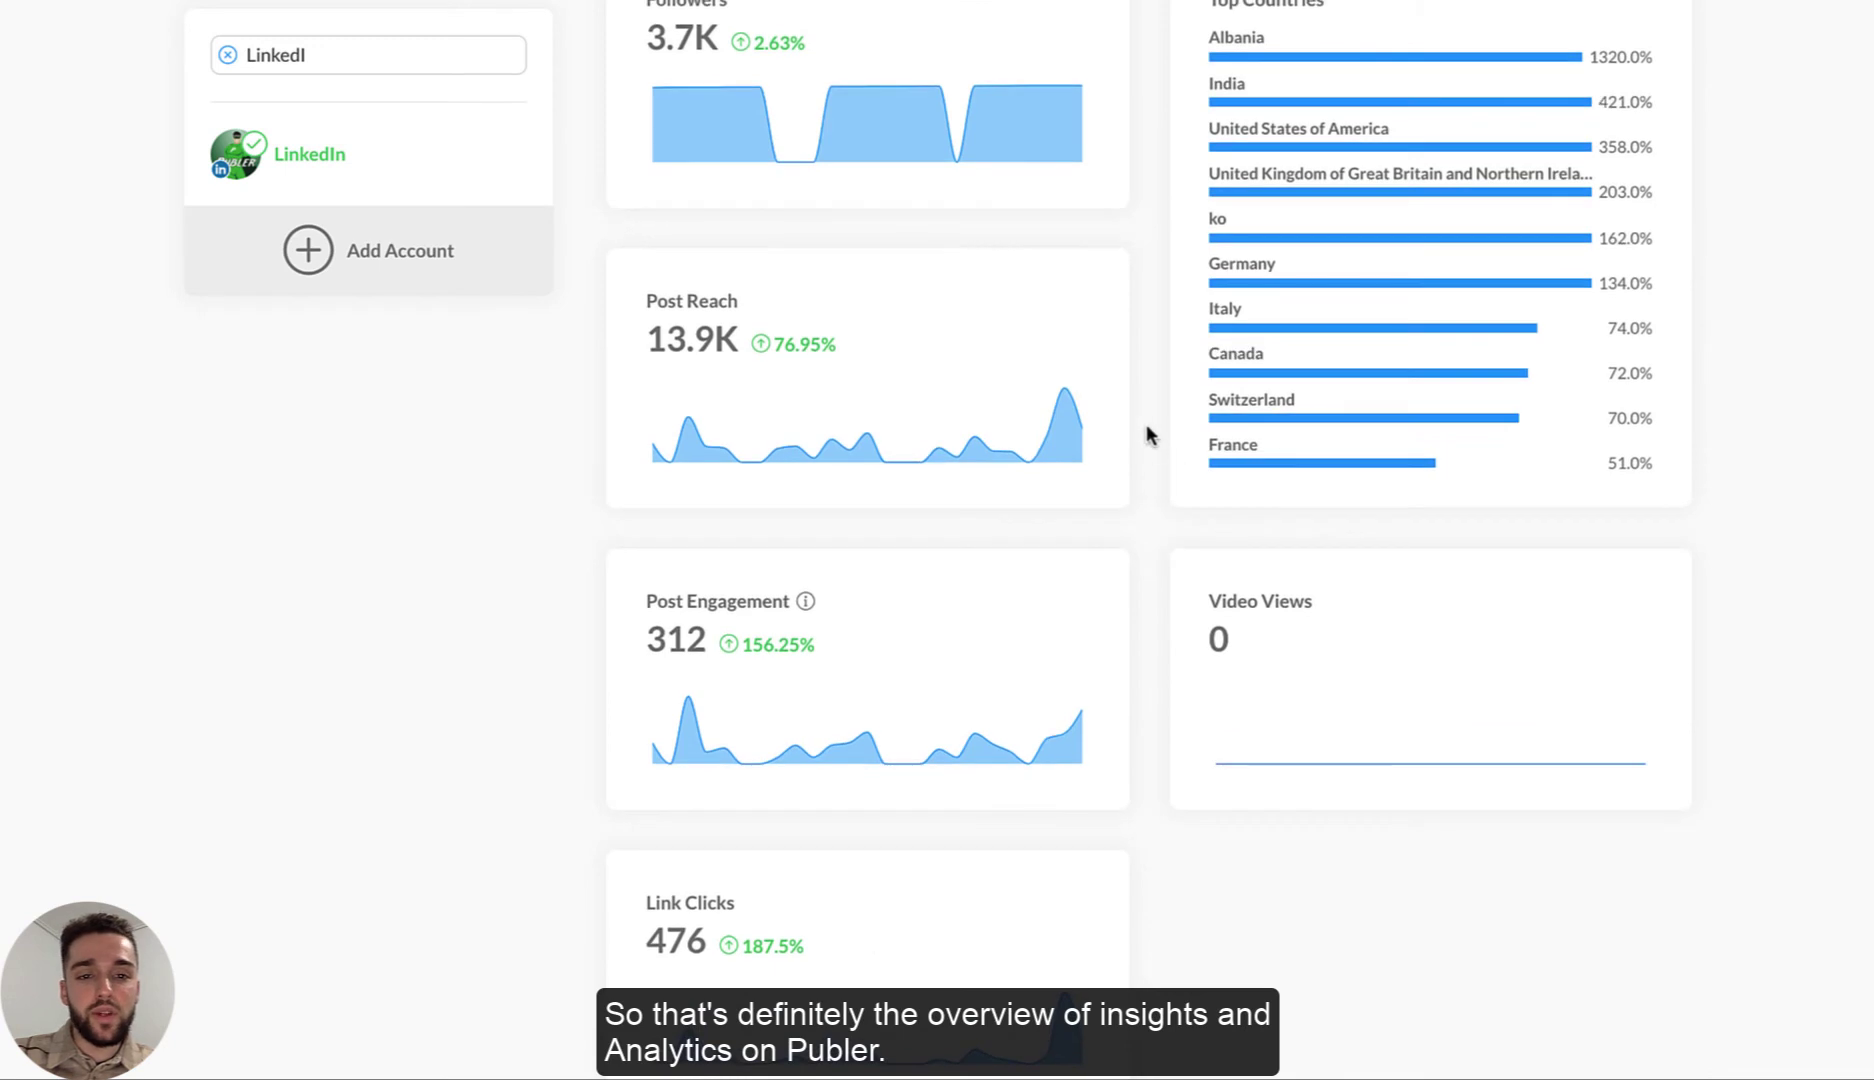
Run Sync Insights to refresh the LinkedIn Last Month analytics data
scroll(1147, 433, "up", 4)
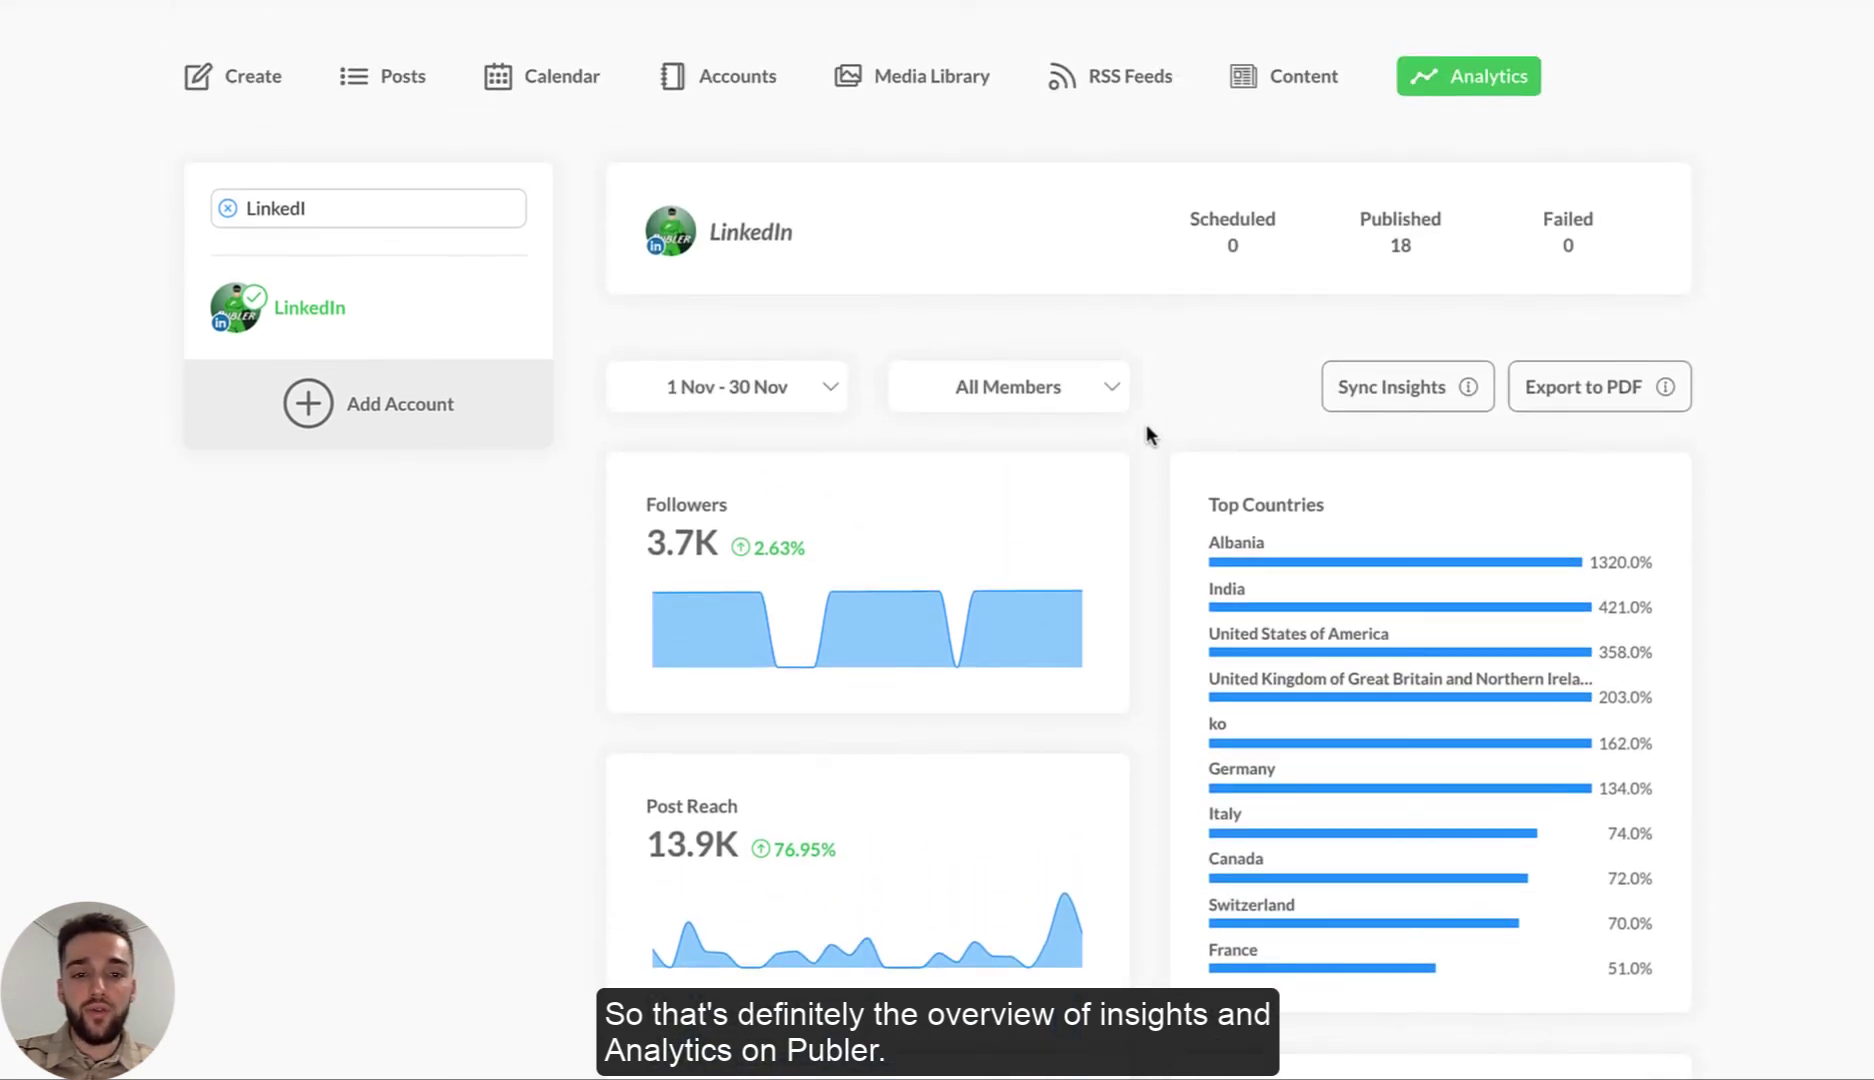
scroll(1139, 432, "up", 1)
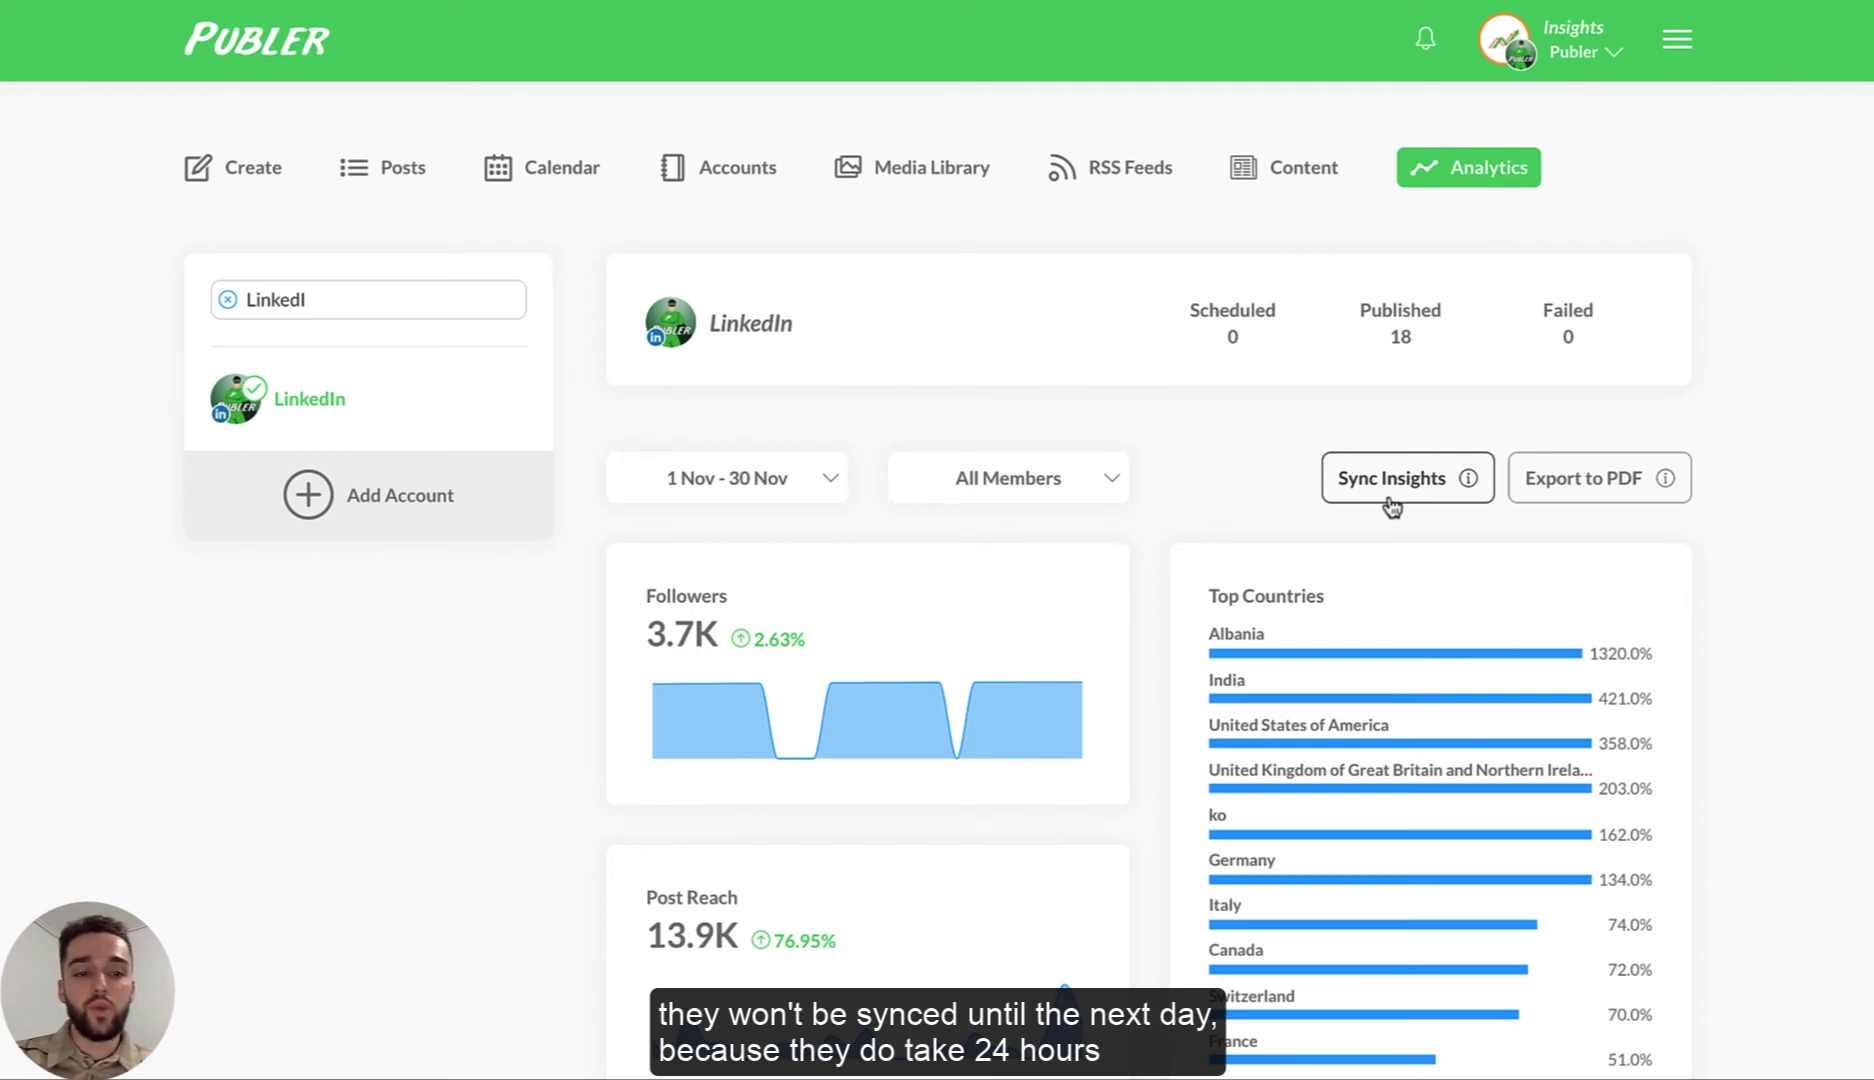
mouse_move(1467, 482)
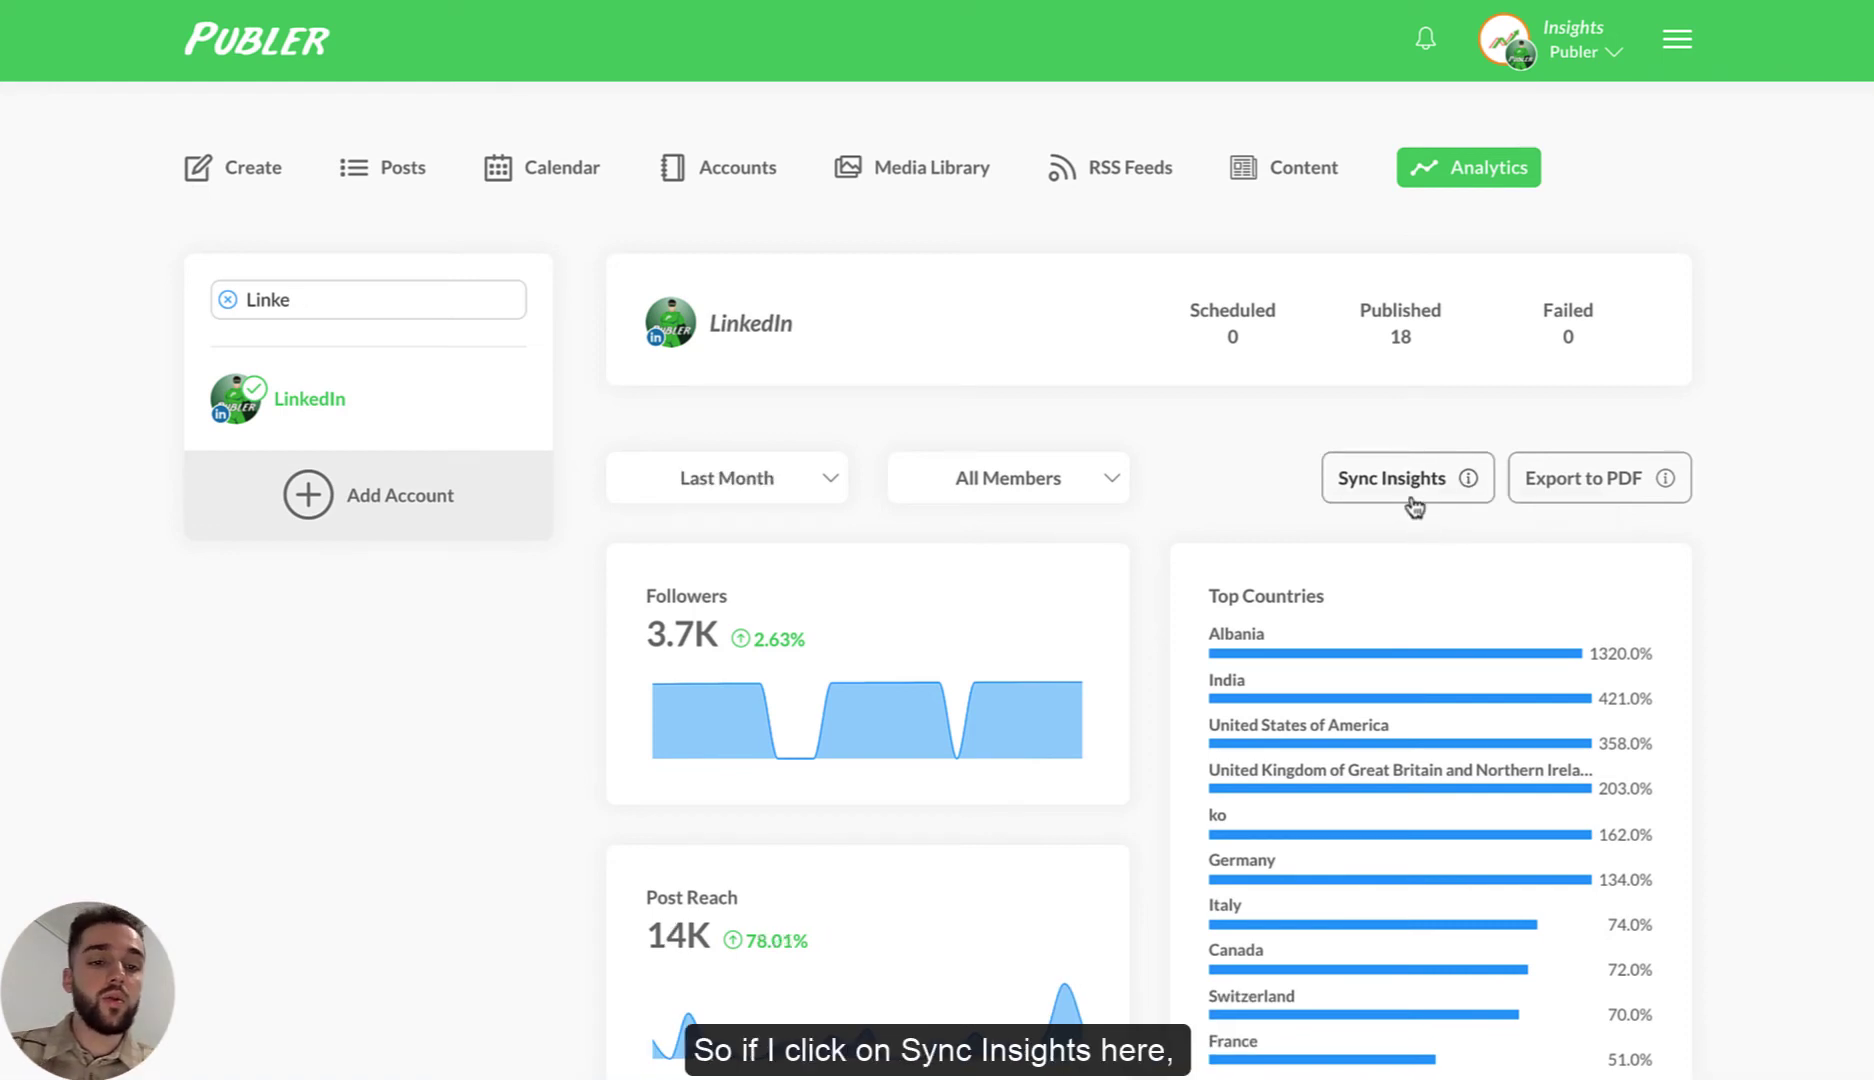
left_click(1411, 497)
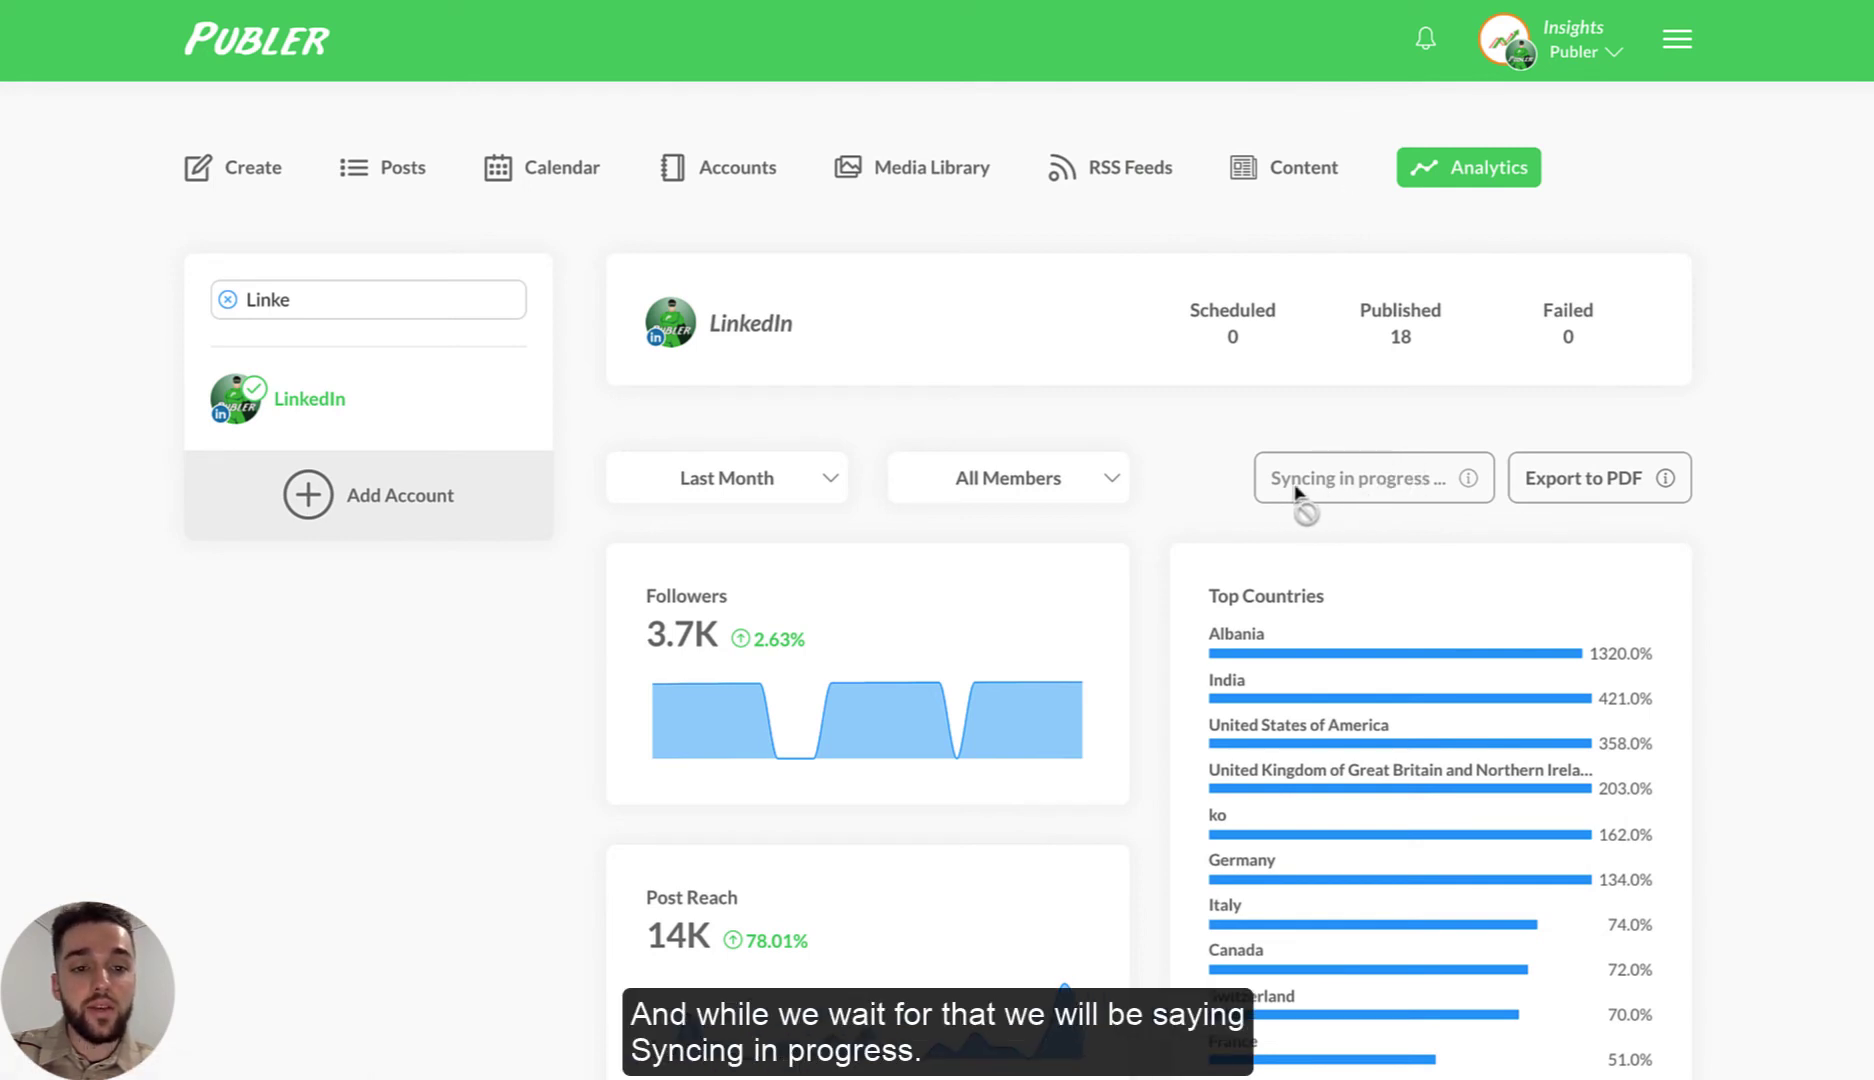
mouse_move(1470, 484)
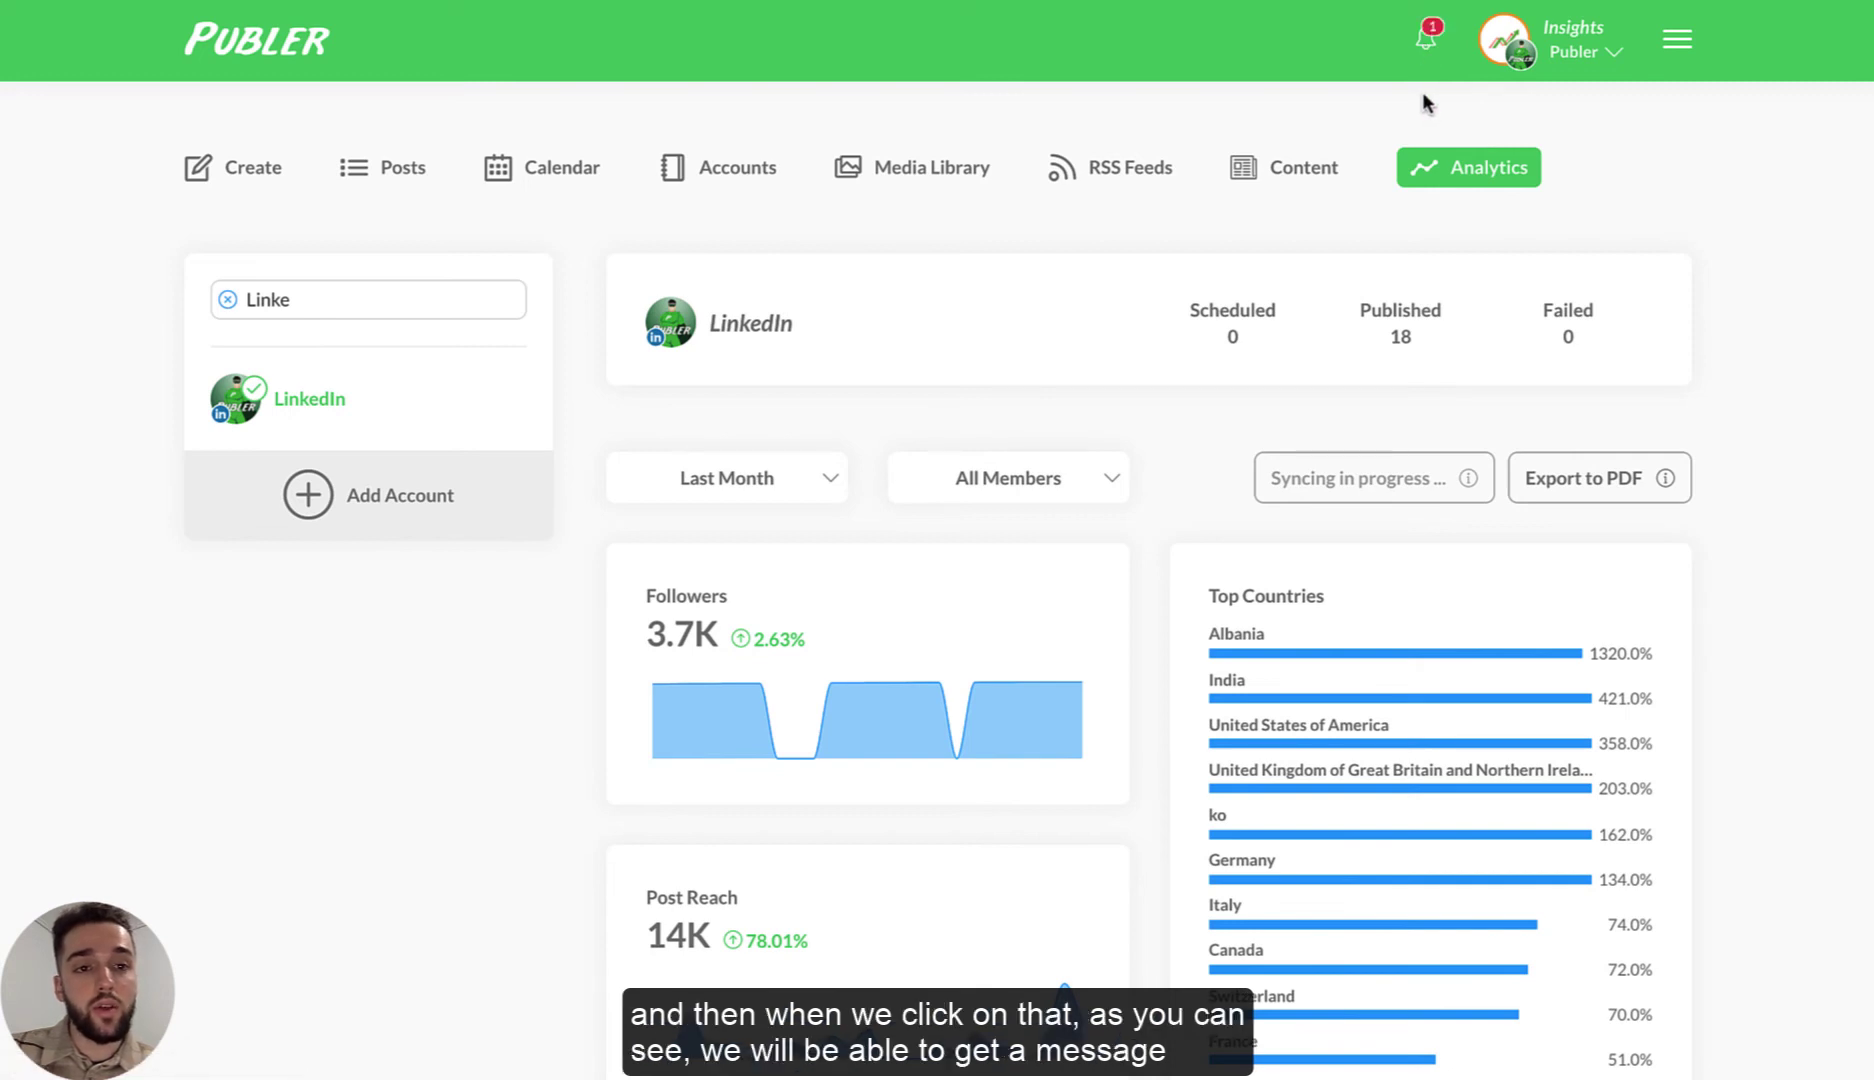
Open the 'Insights have been successfully synced' notification from the notification bell
left_click(1430, 45)
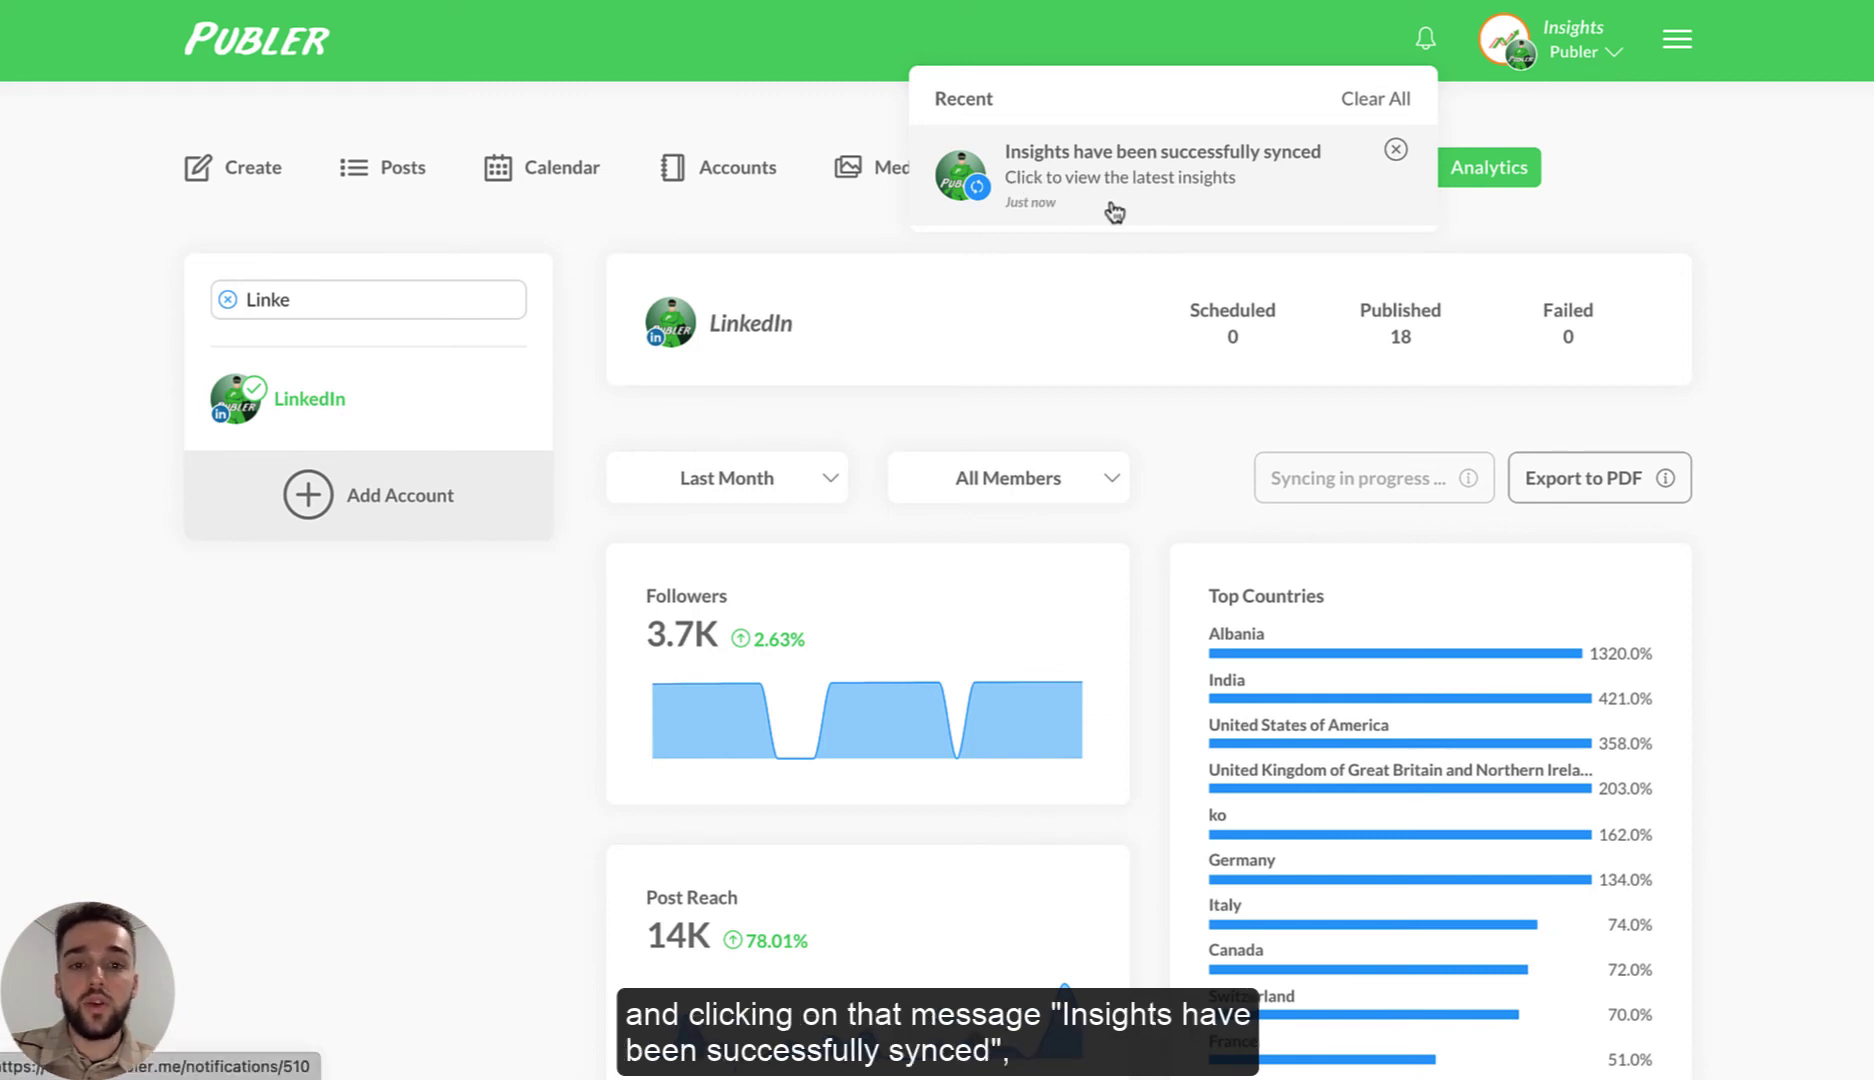
left_click(910, 418)
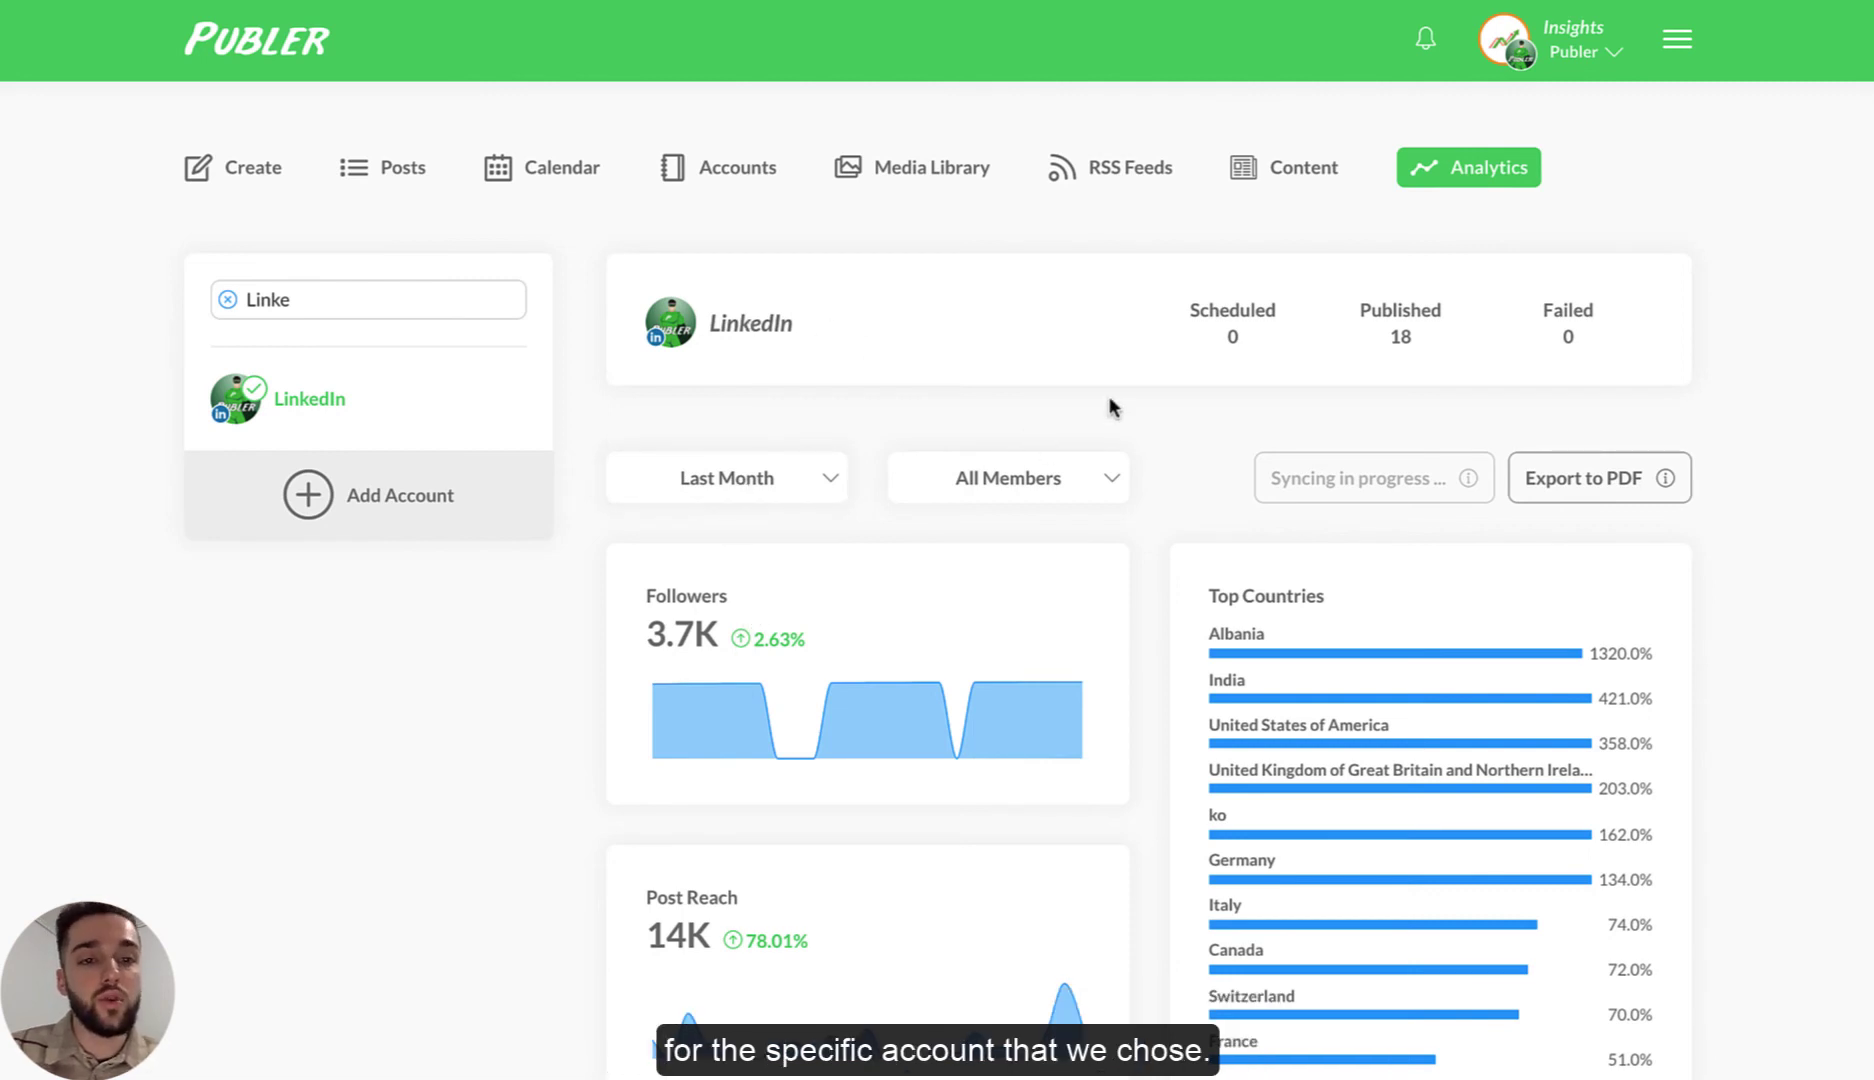
left_click(1424, 42)
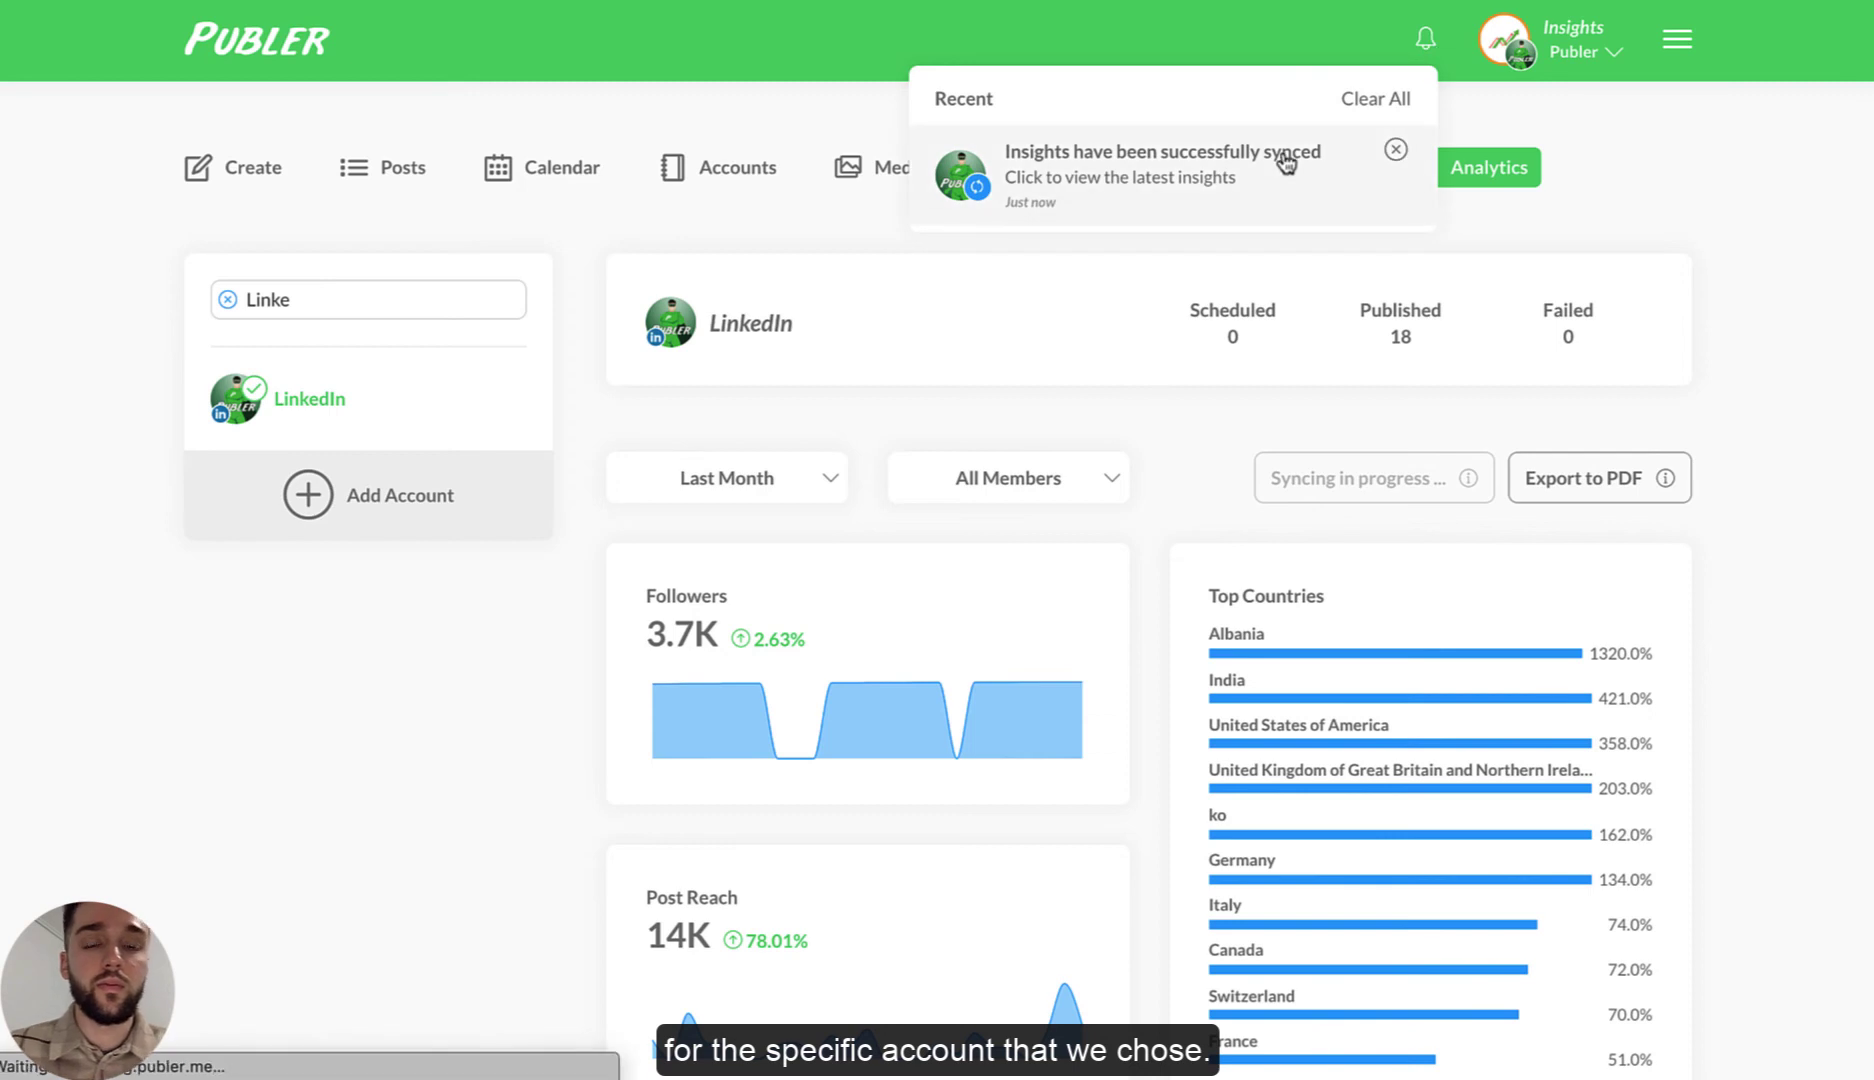
left_click(1286, 158)
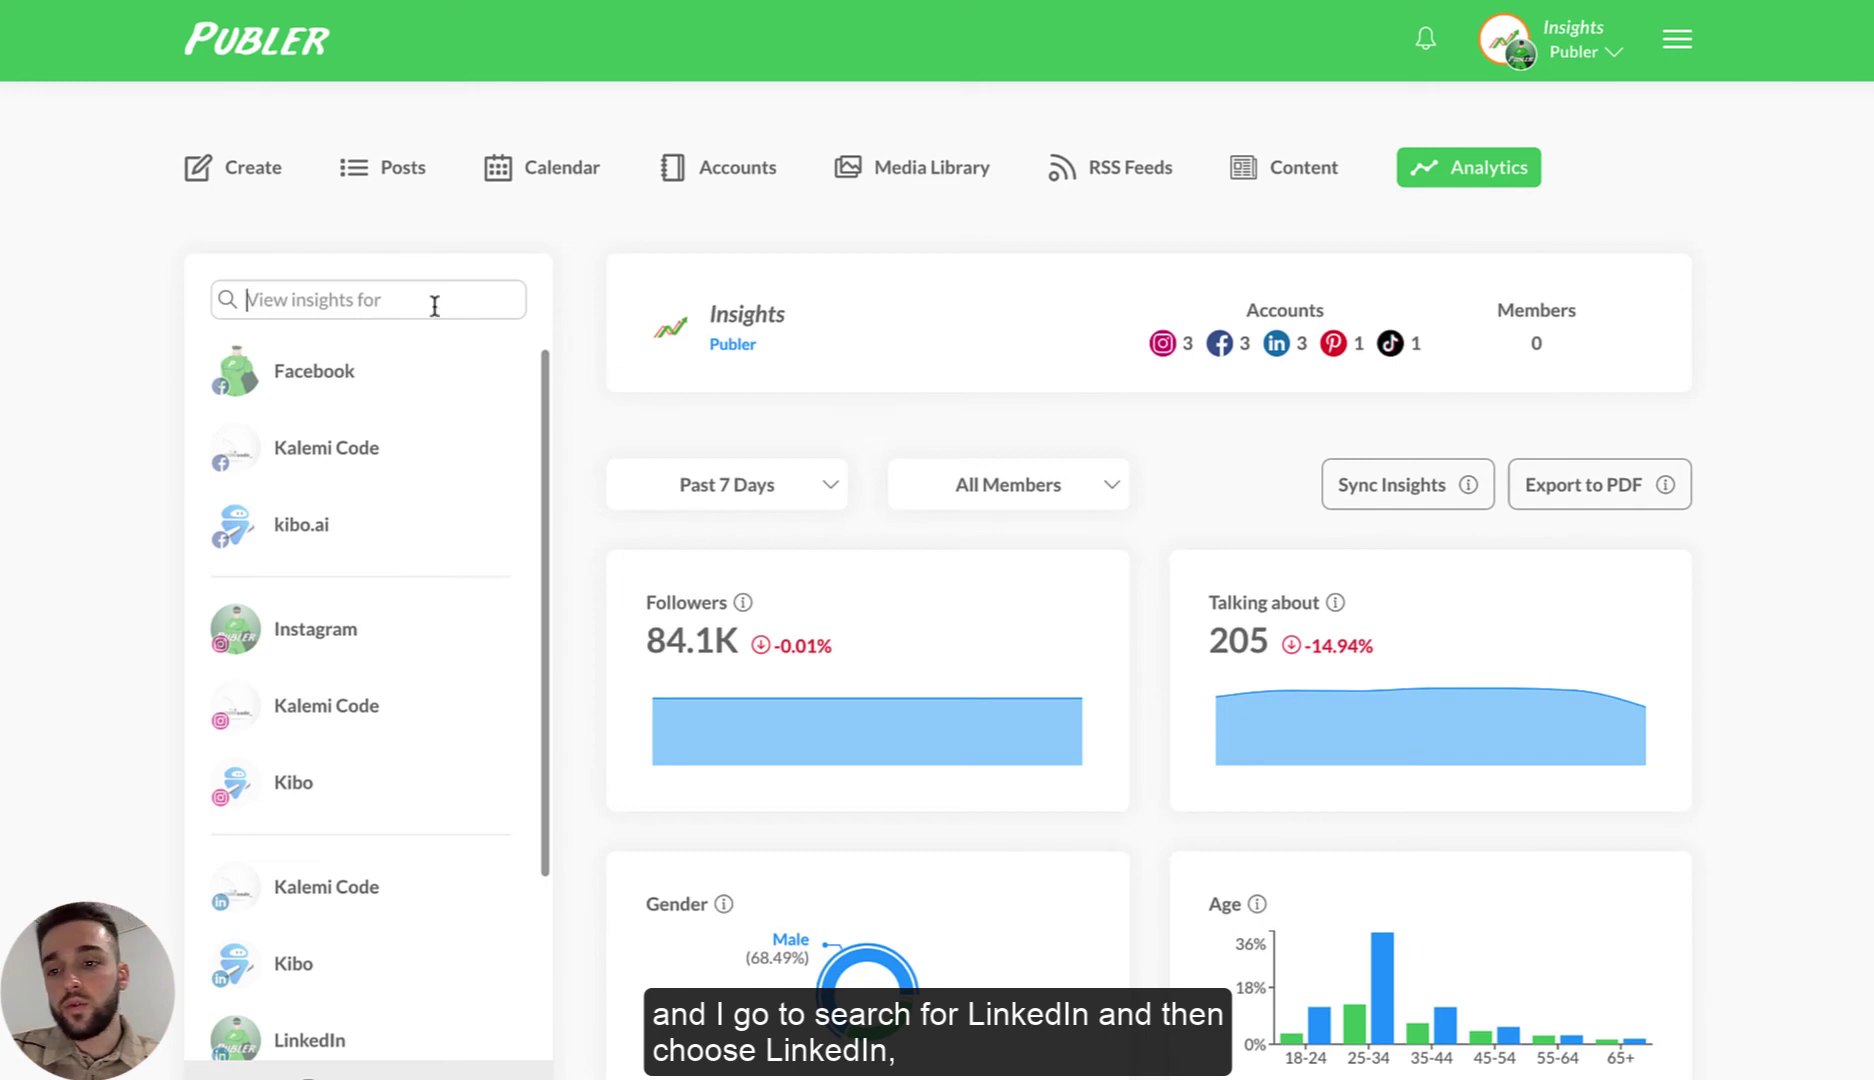
Select the LinkedIn account via 'Lin' and set the date range to Last Month
type("Lin")
left_click(310, 398)
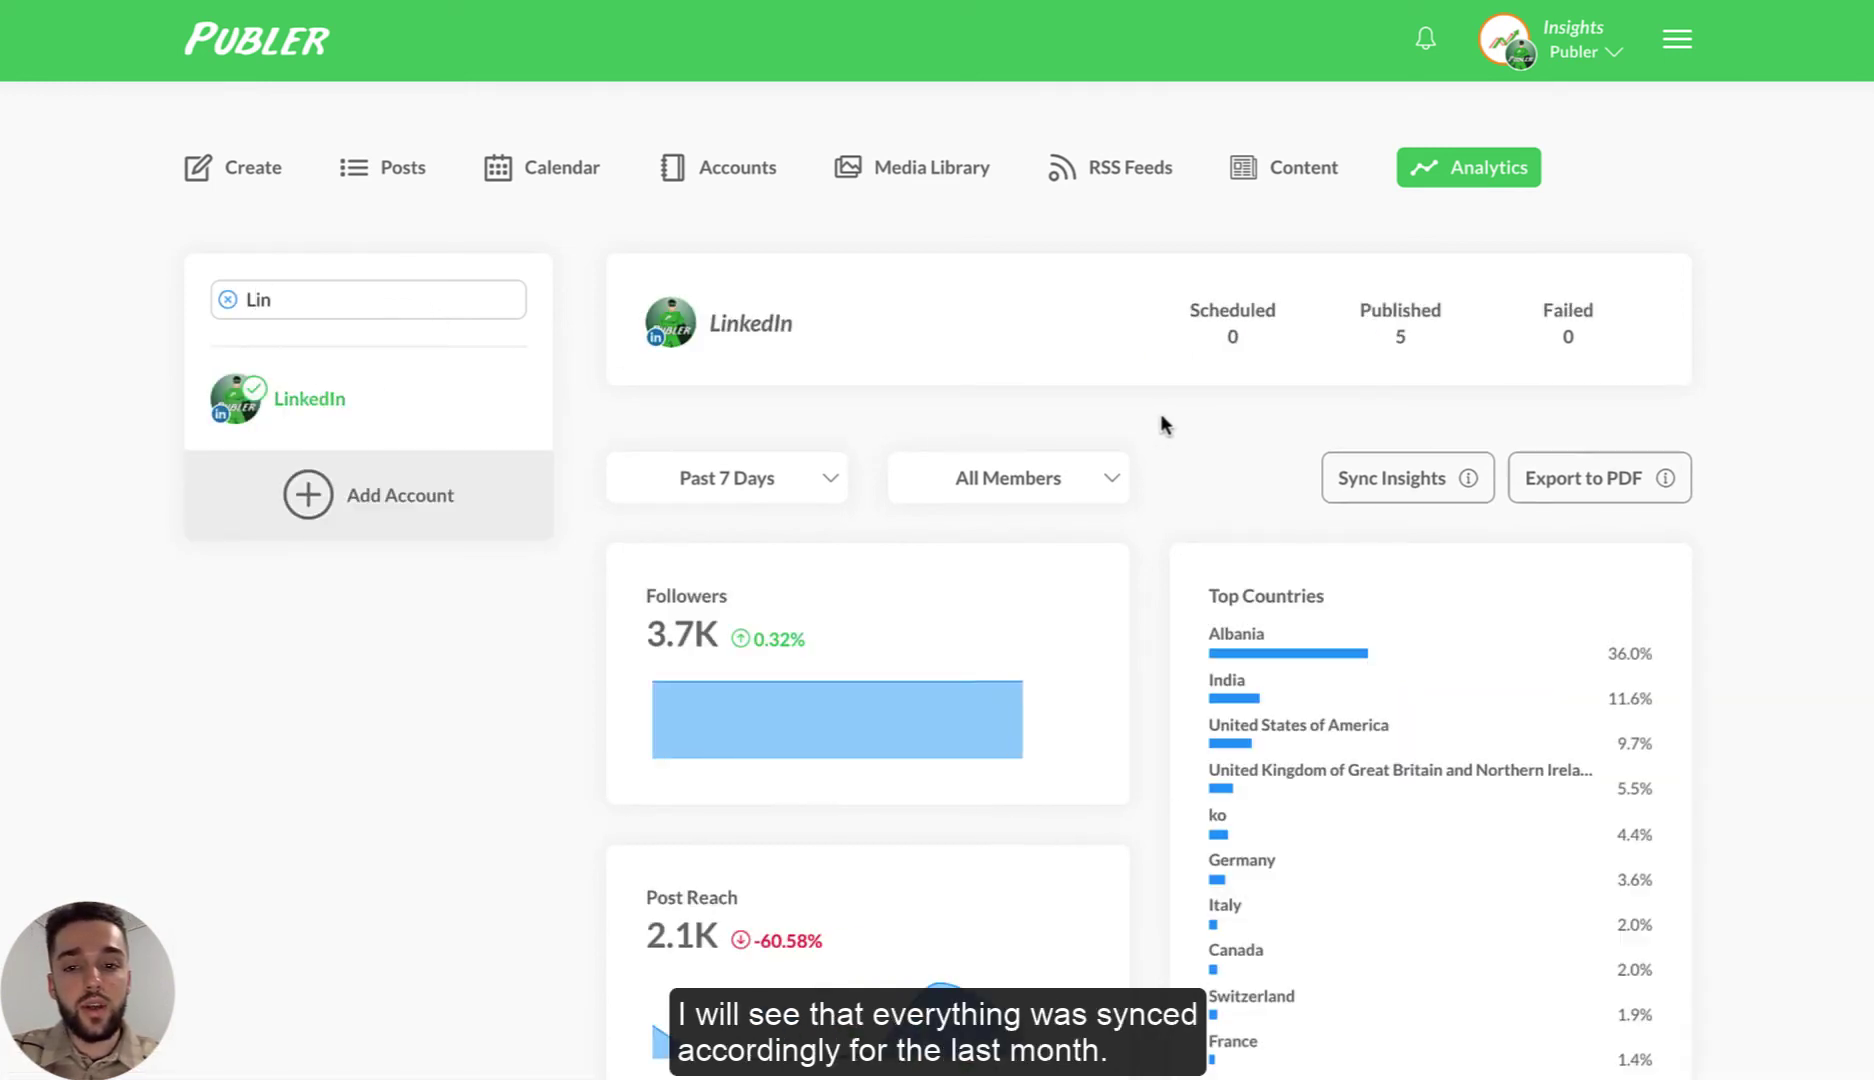
left_click(775, 479)
left_click(660, 769)
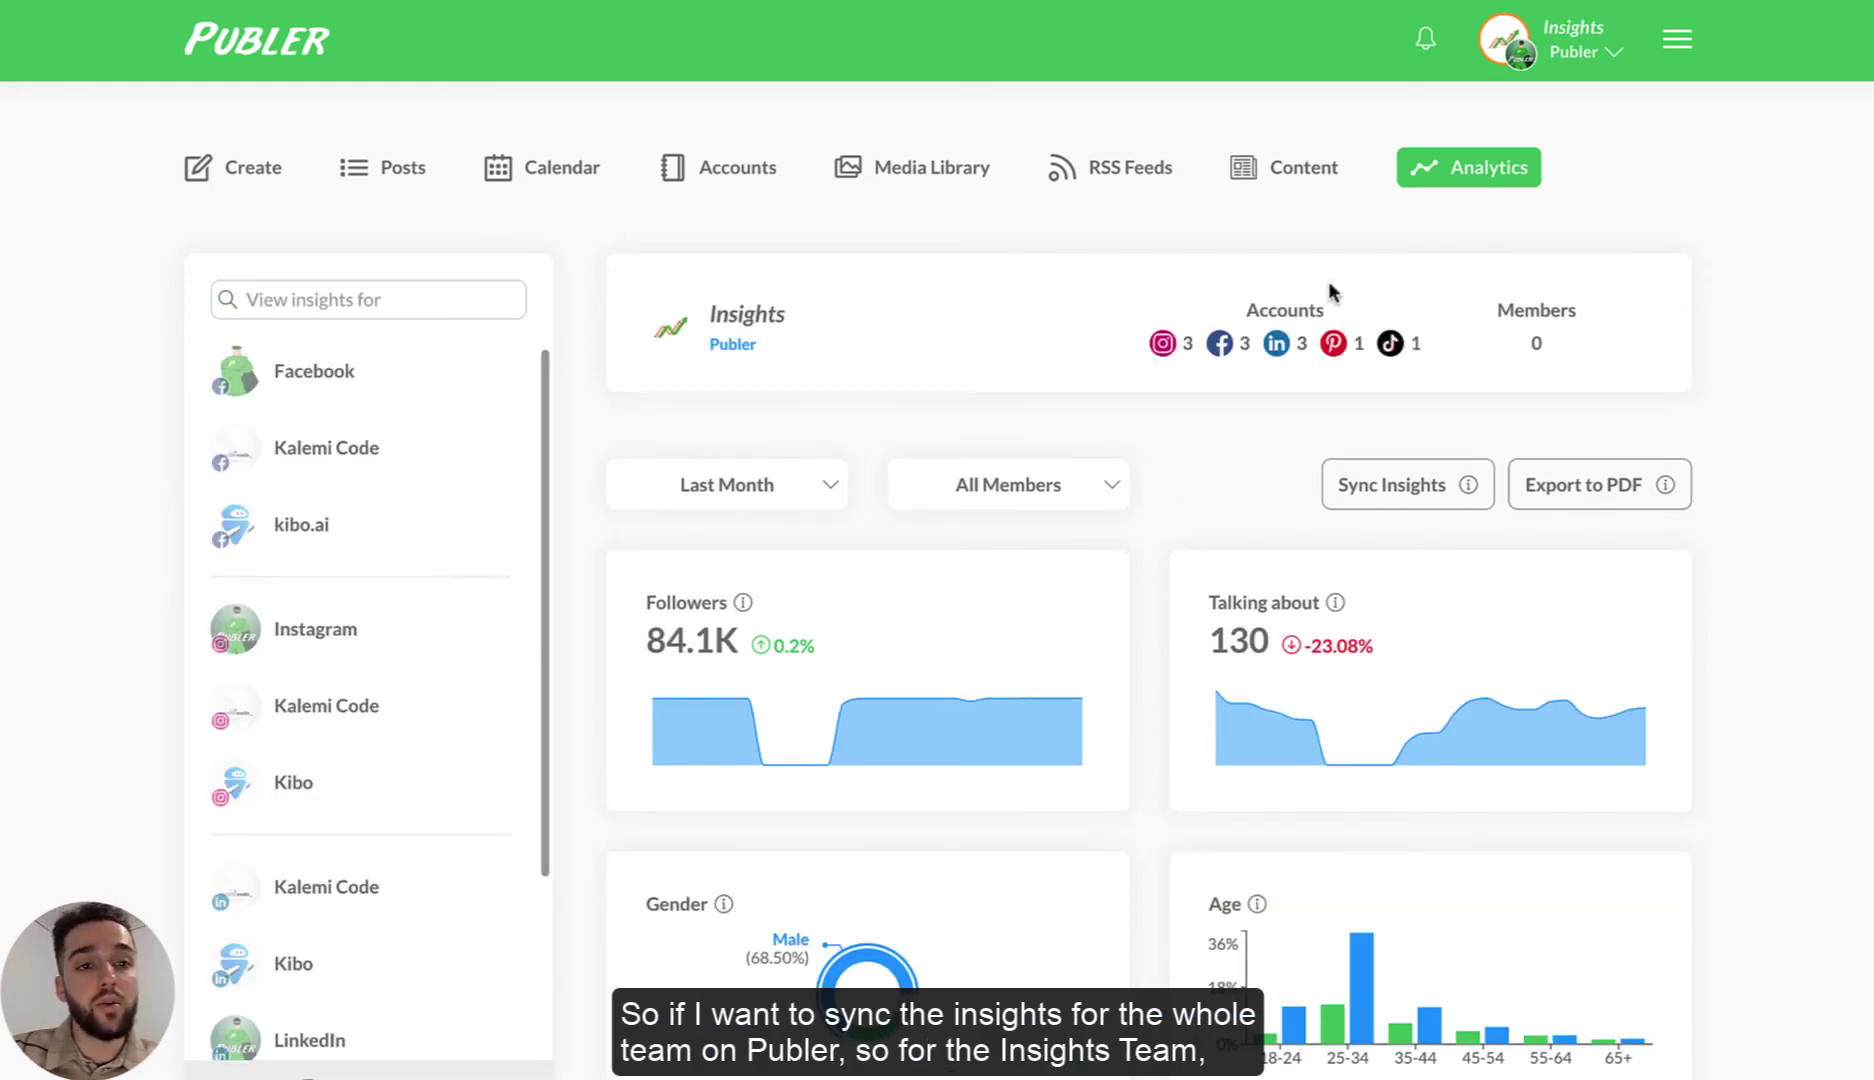
Return to the team-wide Insights overview for Last Month
left_click(1565, 63)
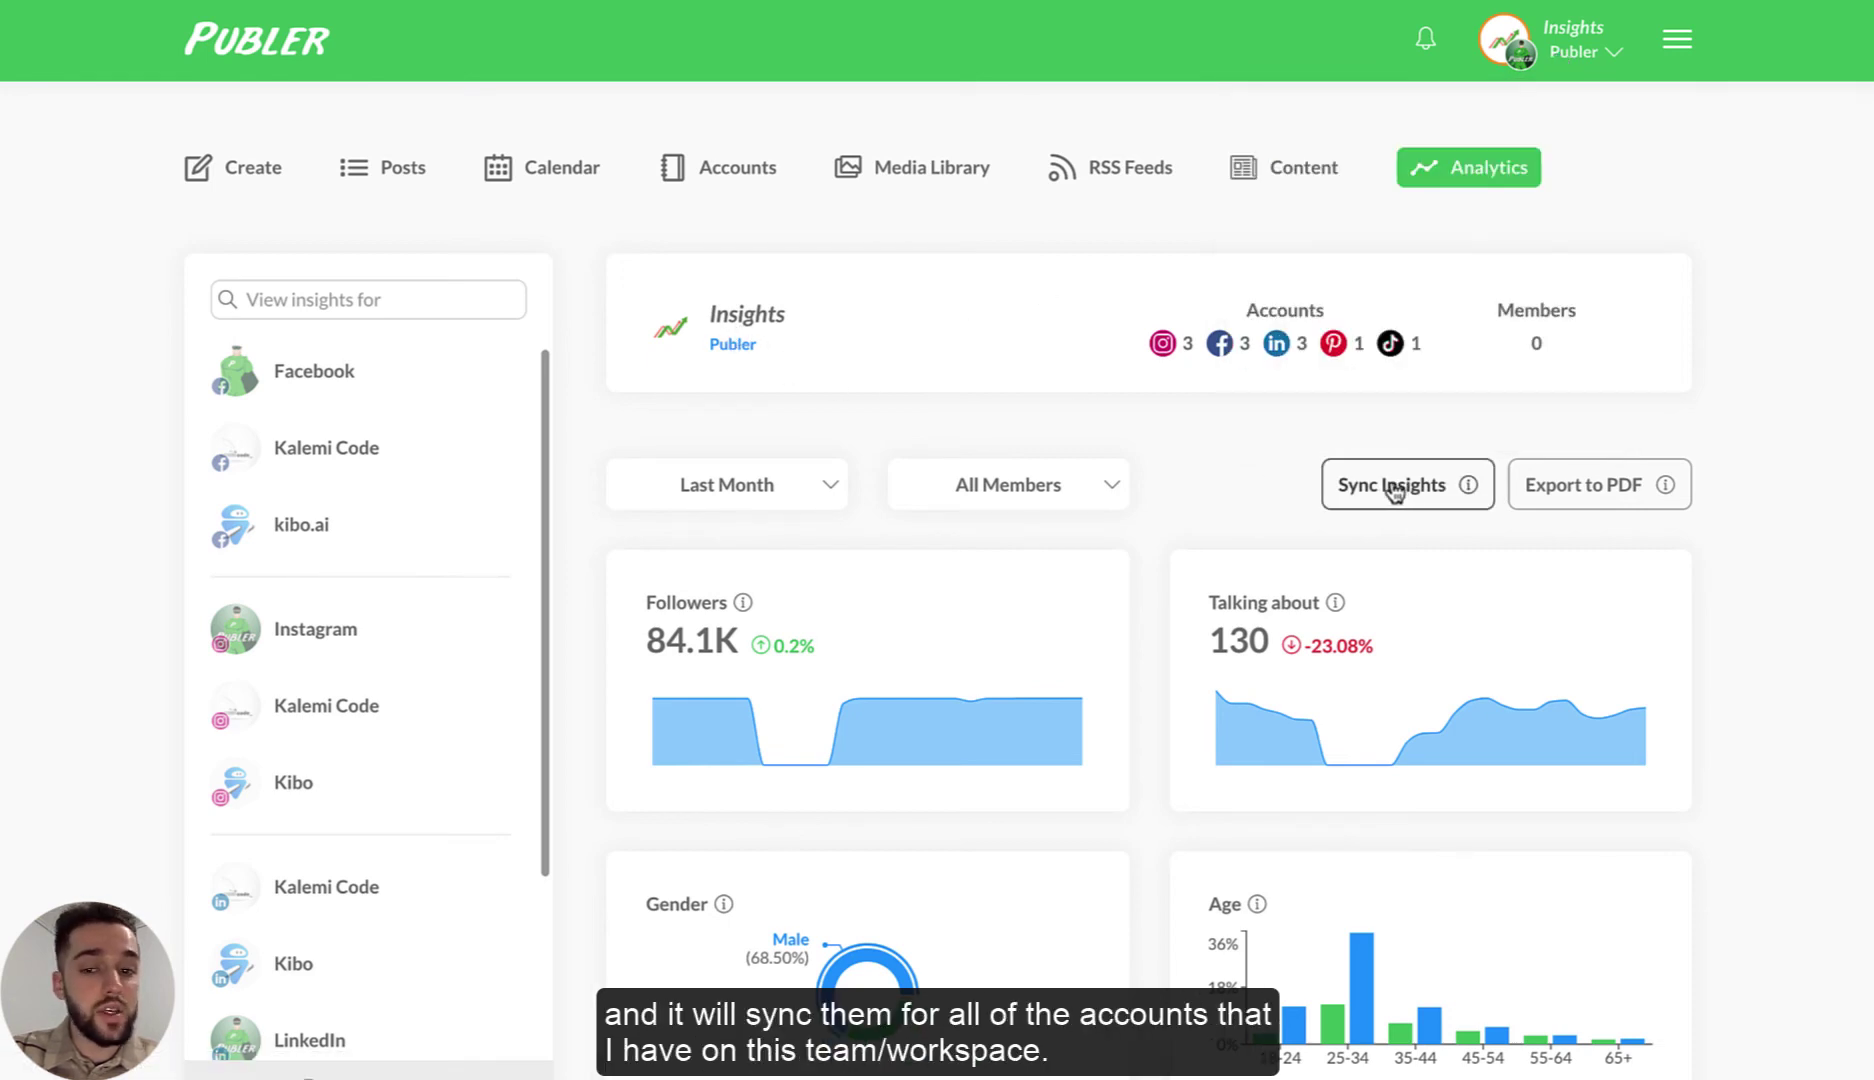
scroll(272, 635, "down", 3)
scroll(272, 635, "up", 3)
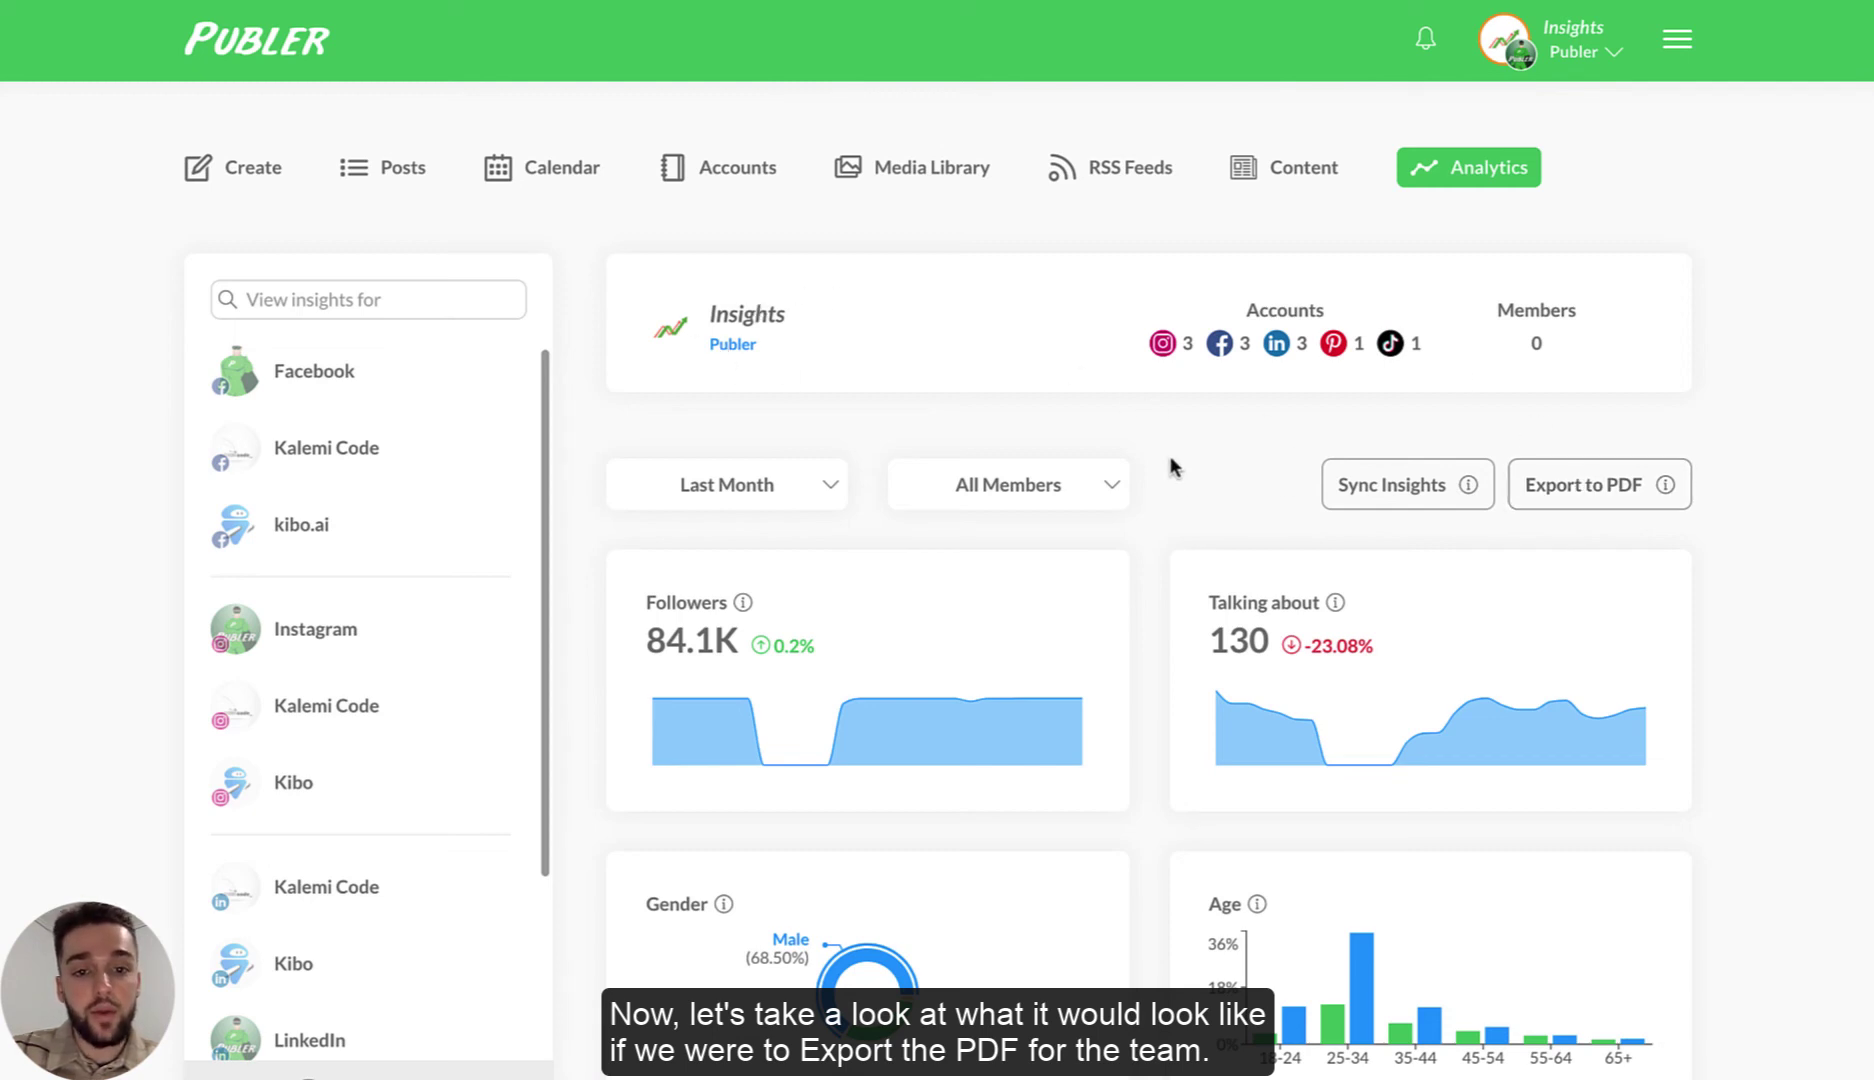
Sort team Post Insights by Reach ascending, putting the 4 Nov reach-2 post on top
scroll(1129, 539, "down", 10)
scroll(1133, 539, "down", 10)
scroll(1138, 508, "down", 5)
left_click(1262, 308)
scroll(1258, 458, "down", 5)
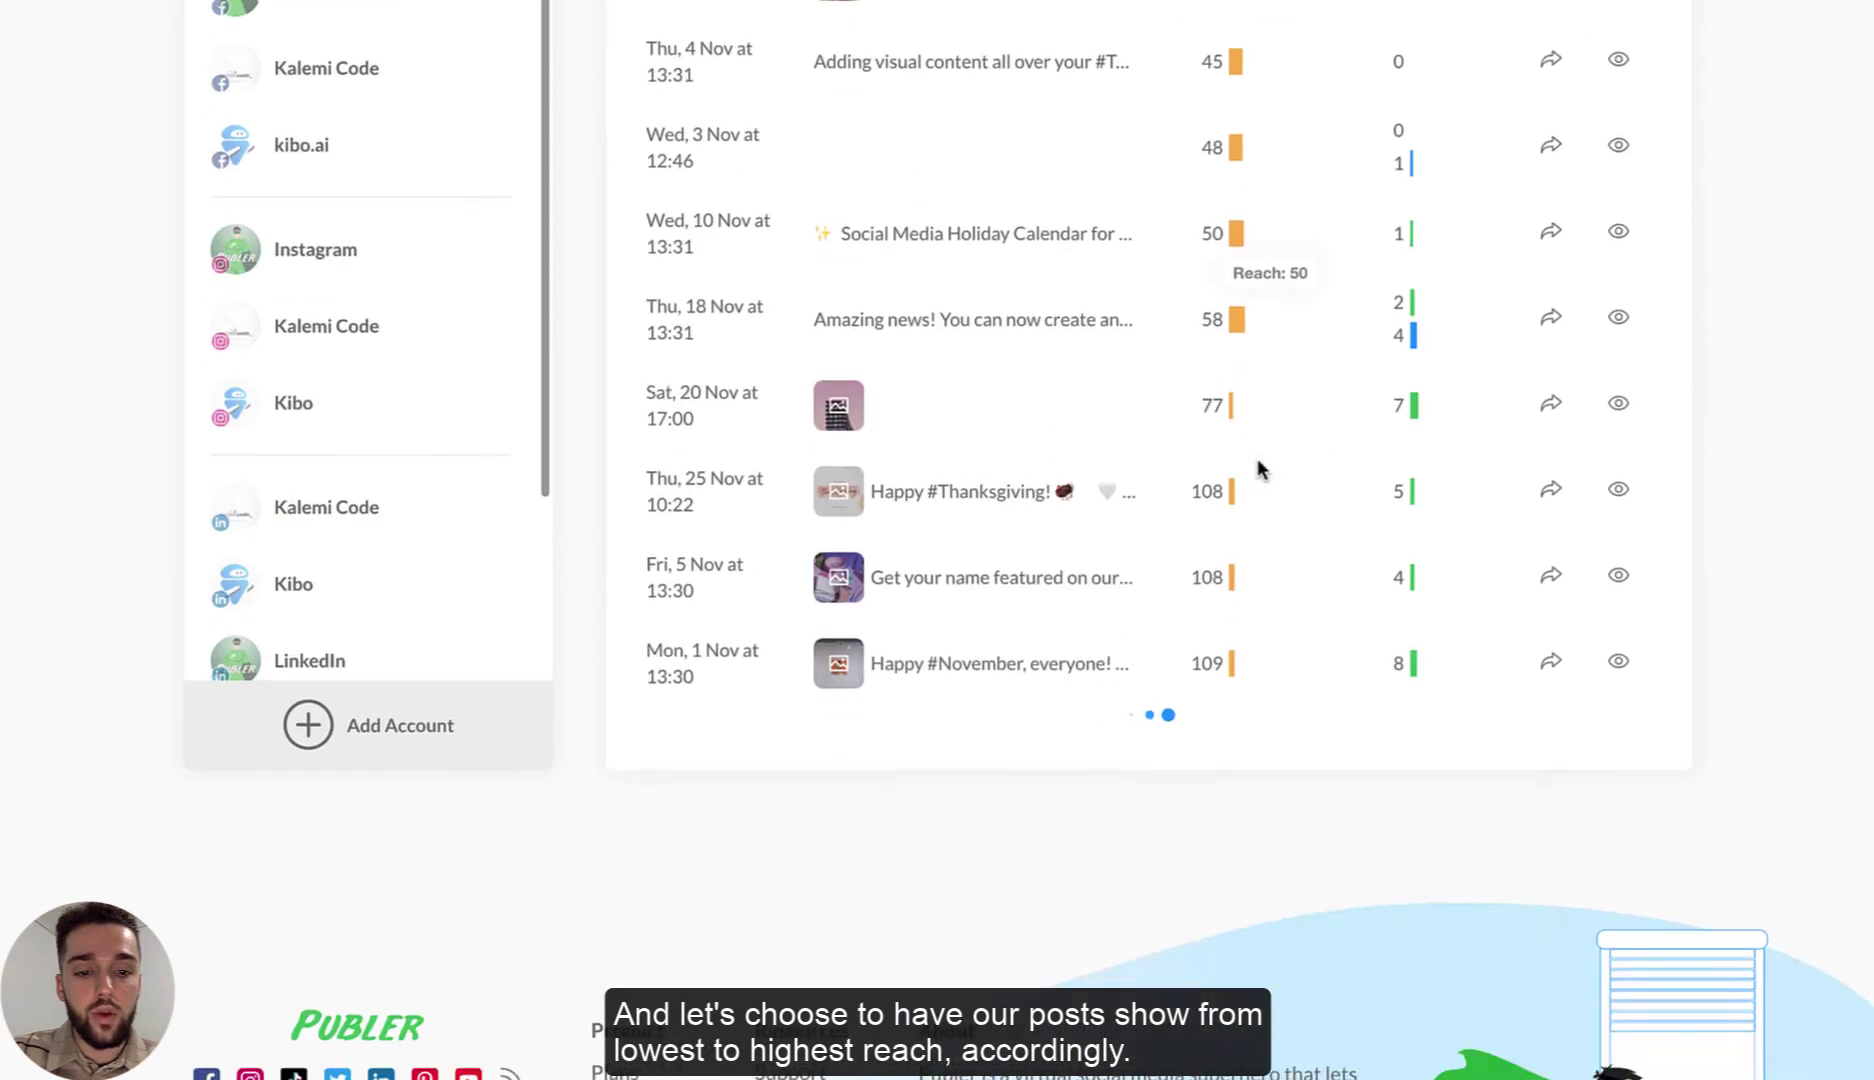
scroll(1258, 458, "down", 20)
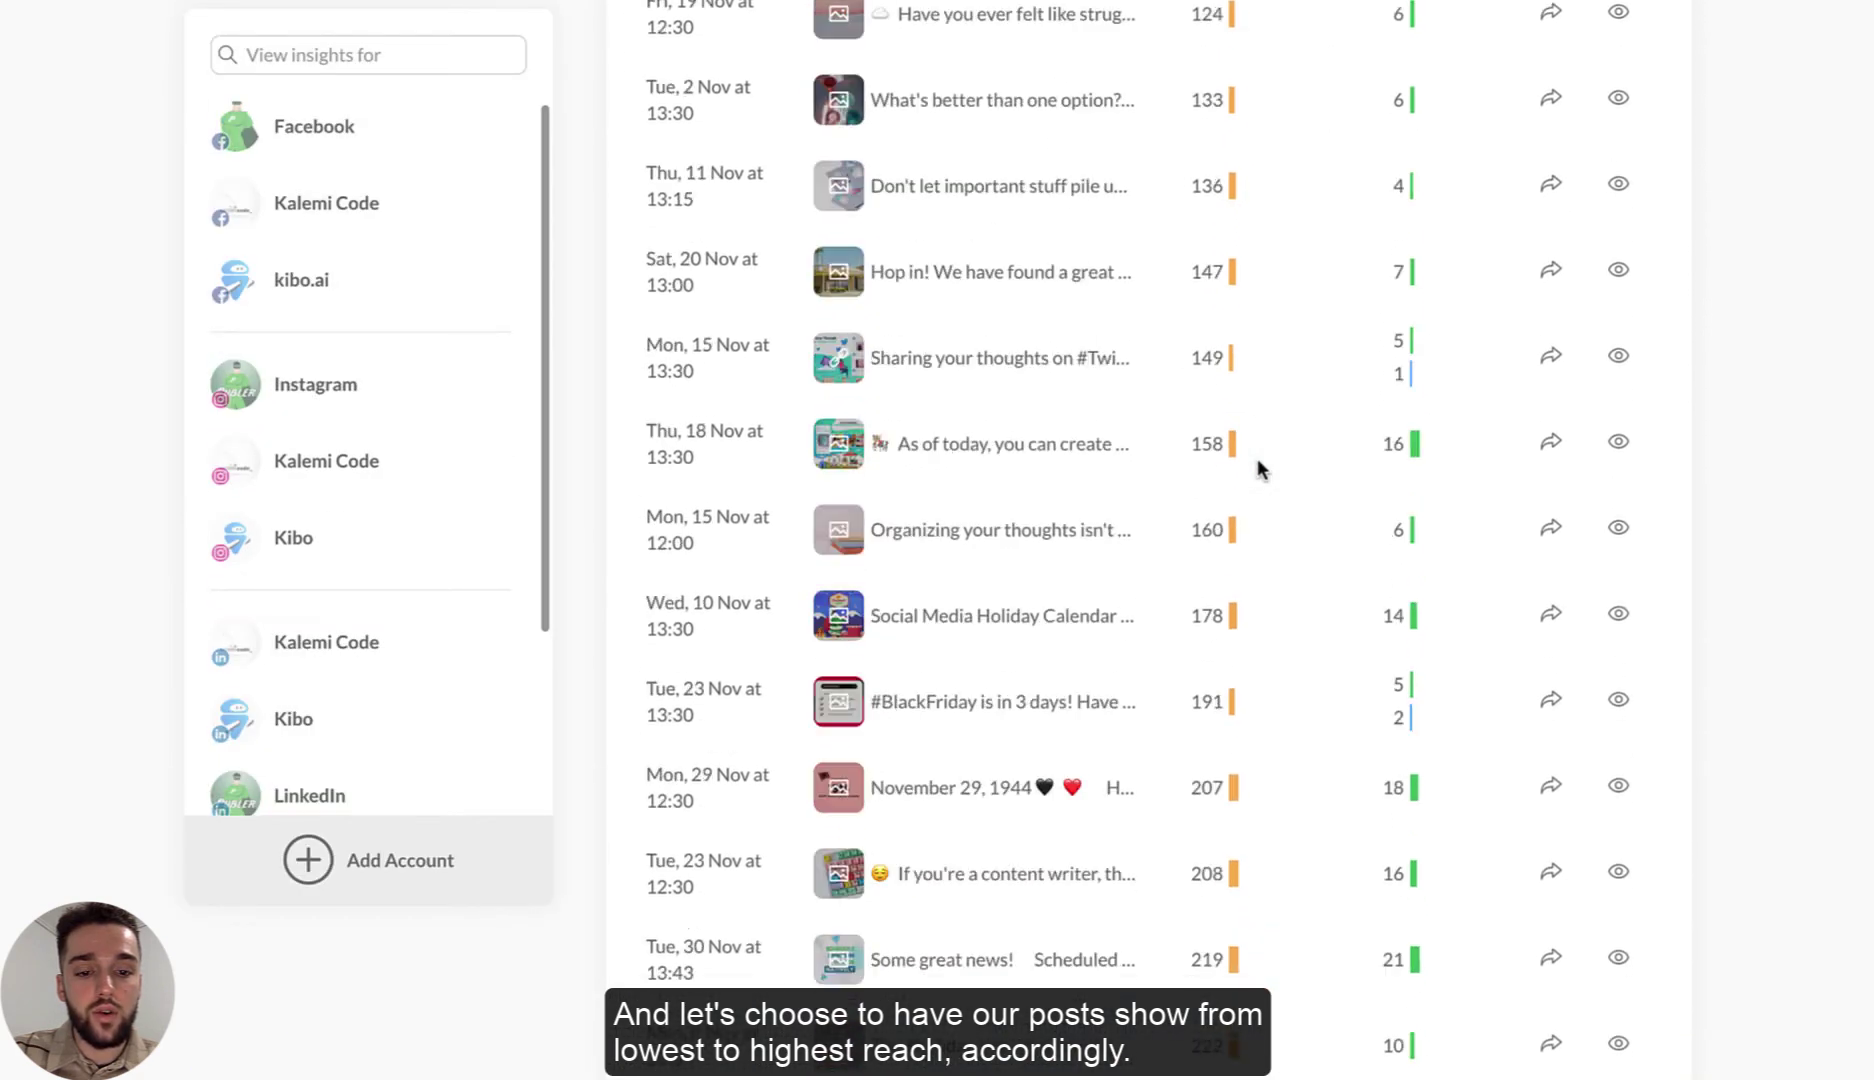
scroll(1258, 462, "down", 7)
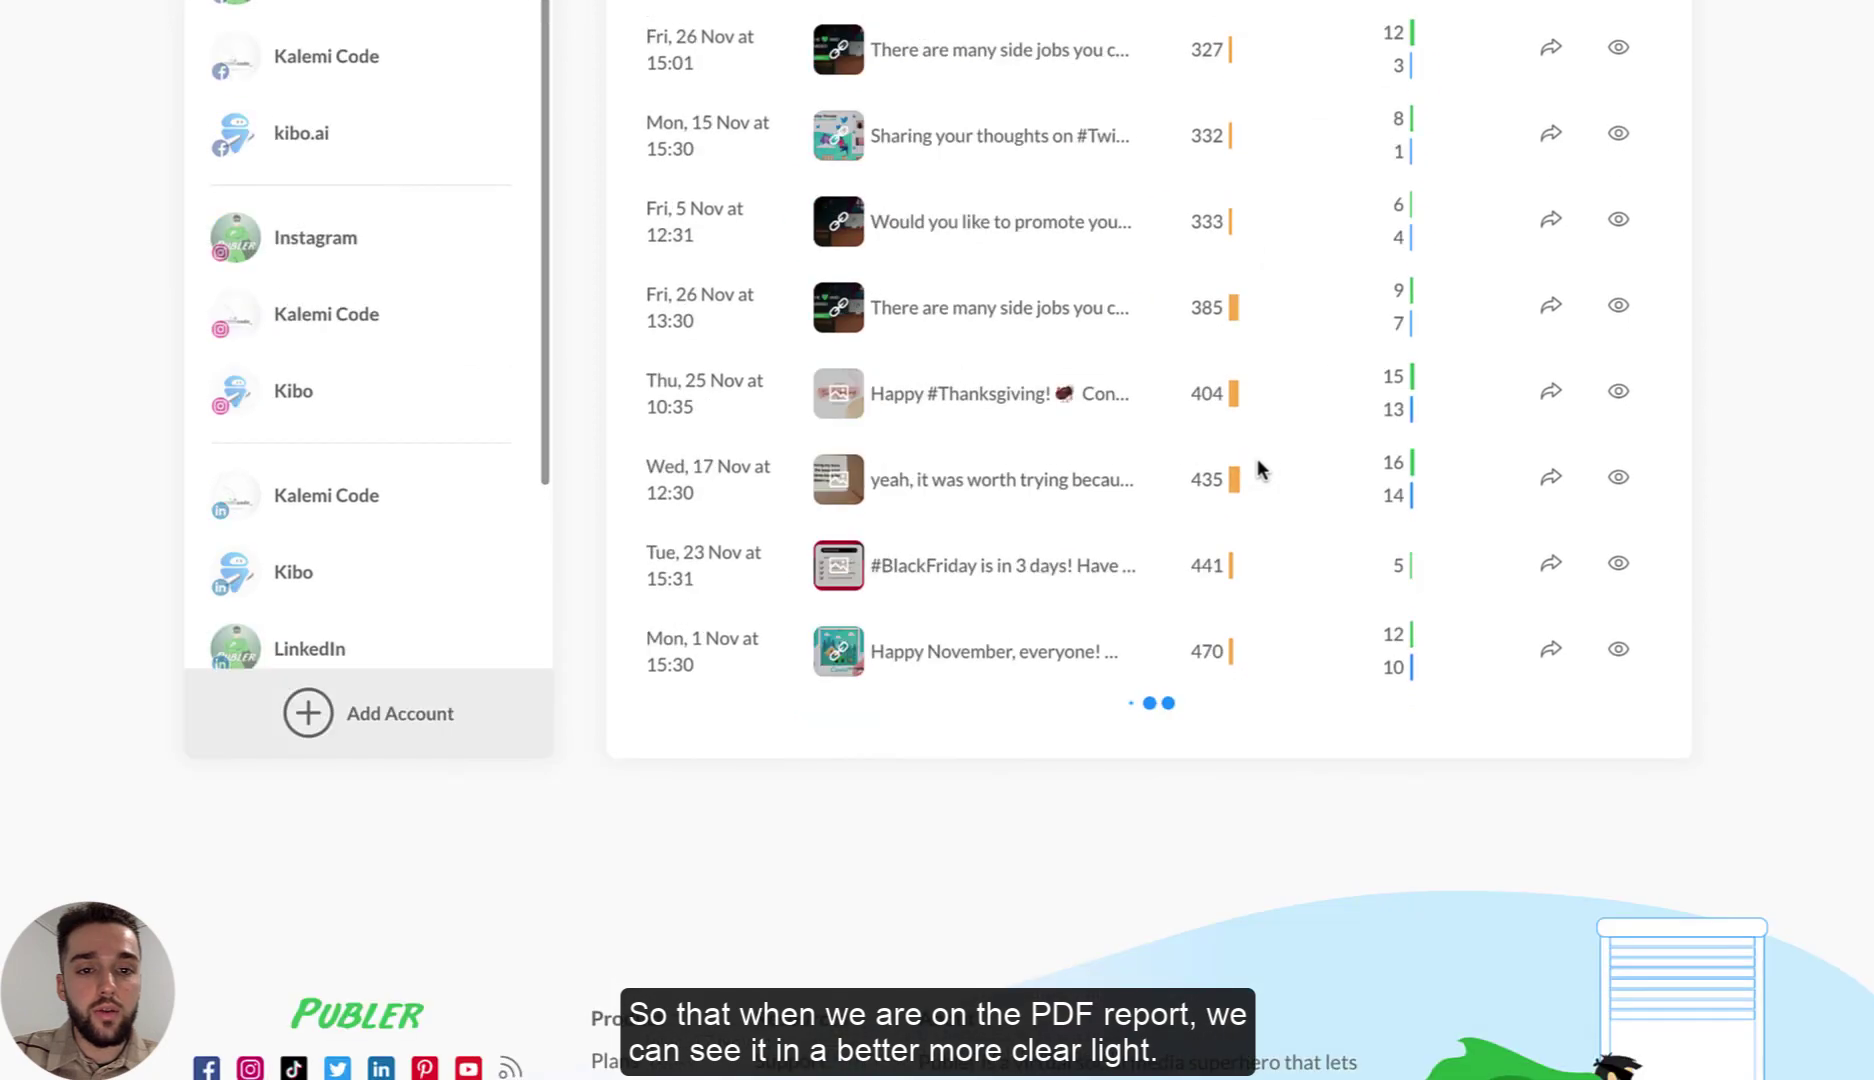
scroll(1258, 470, "down", 4)
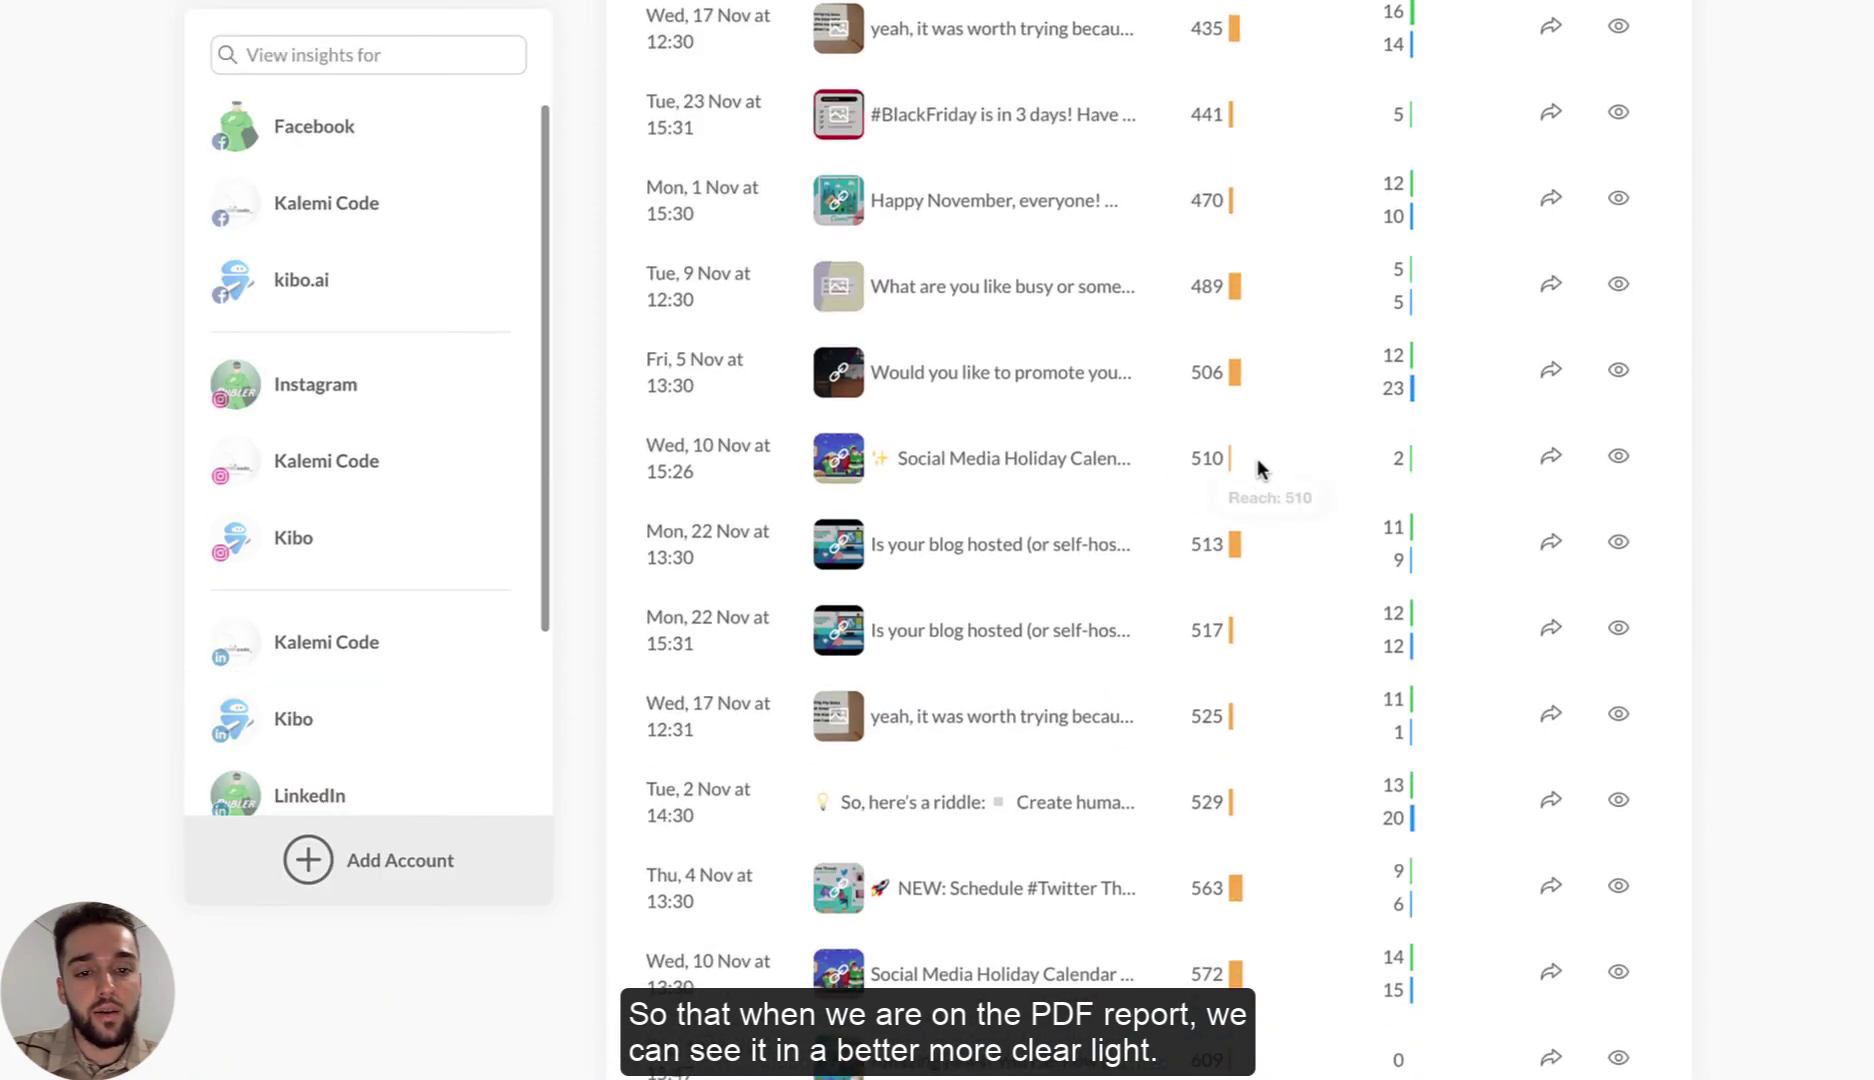
scroll(1258, 470, "up", 15)
scroll(1258, 462, "down", 20)
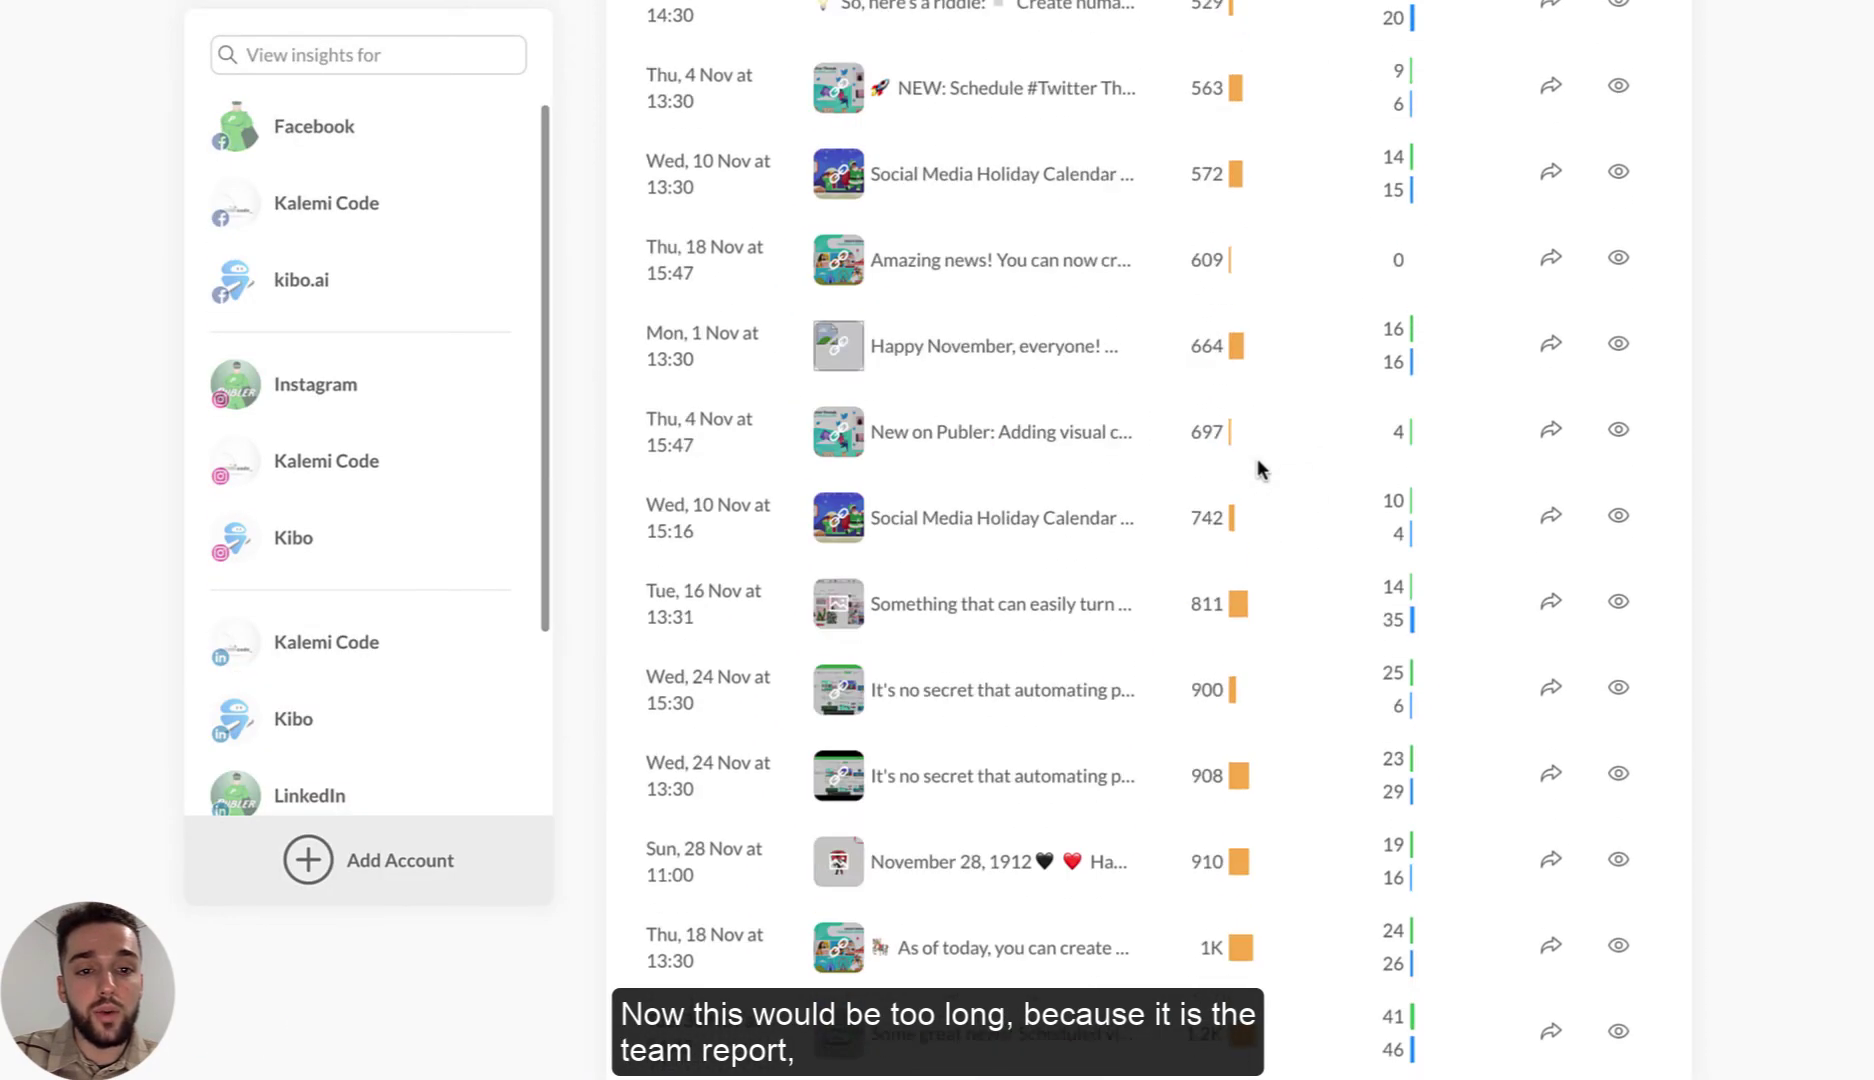
scroll(1258, 470, "up", 15)
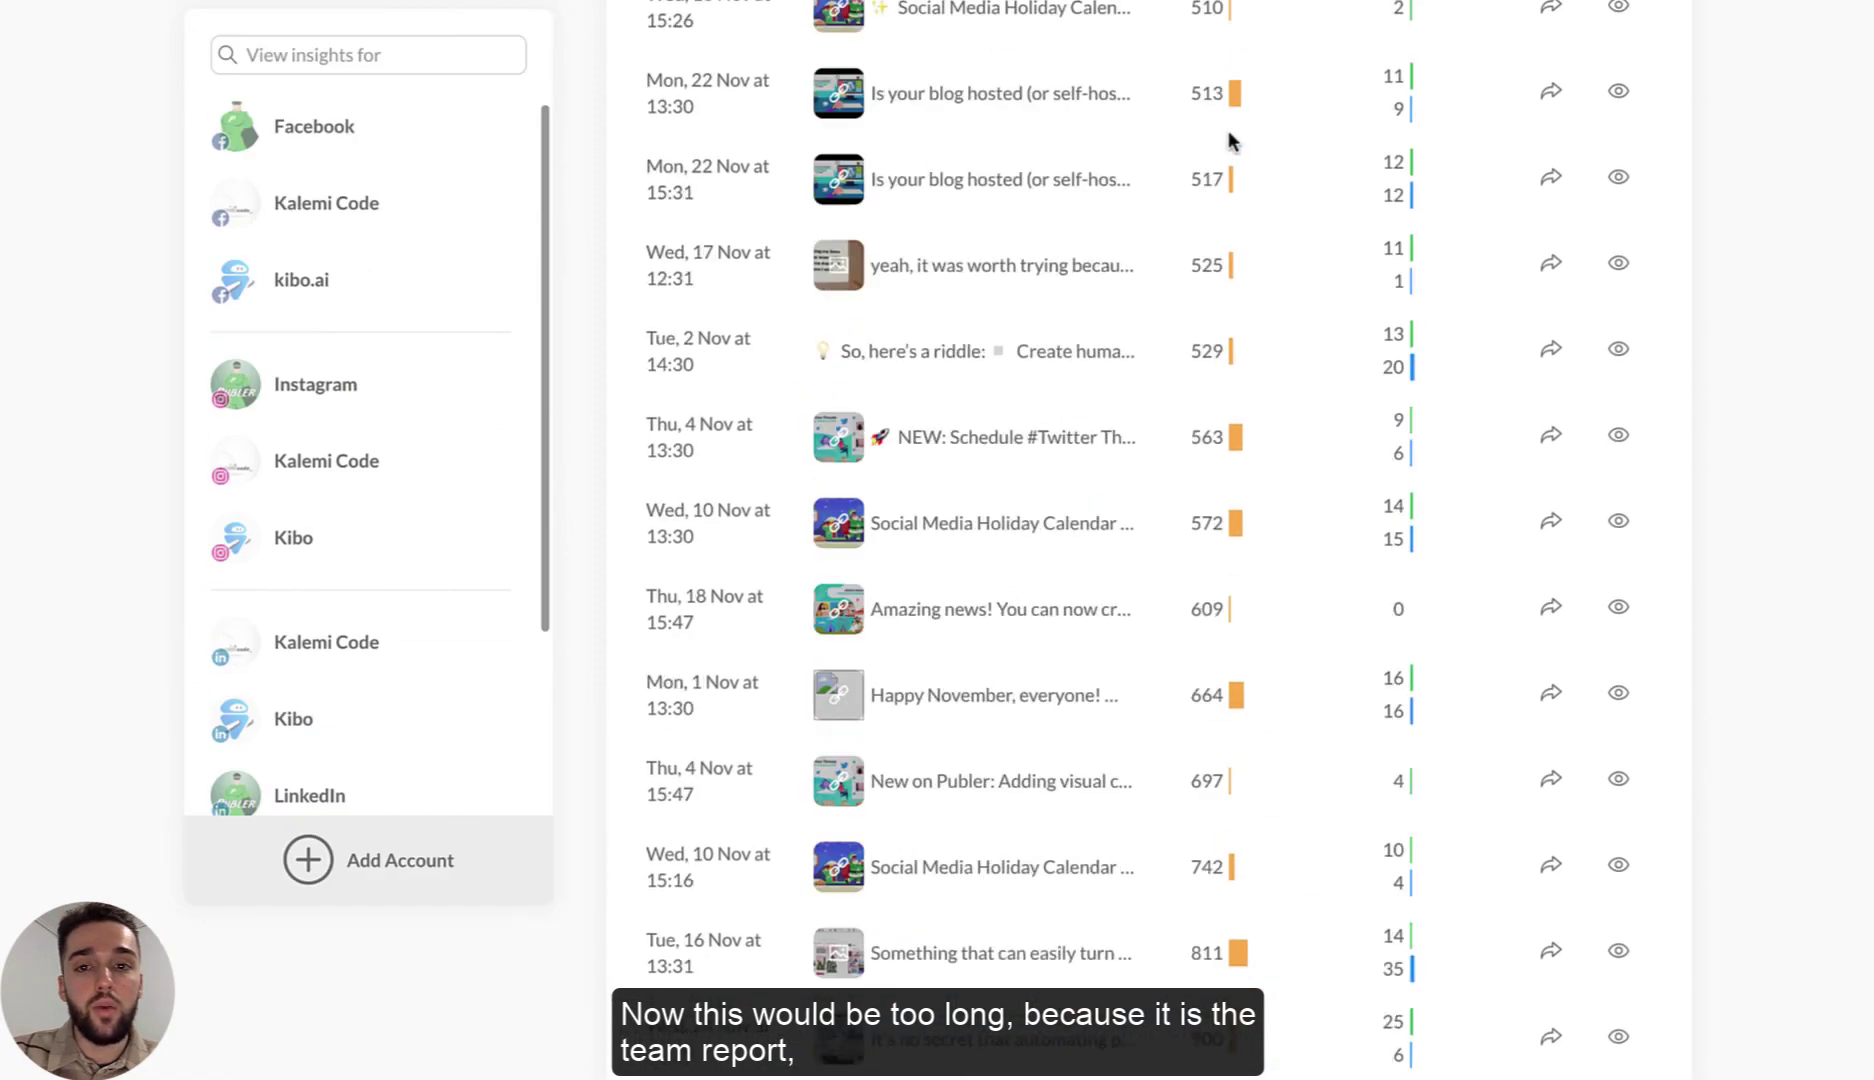
scroll(1229, 362, "up", 15)
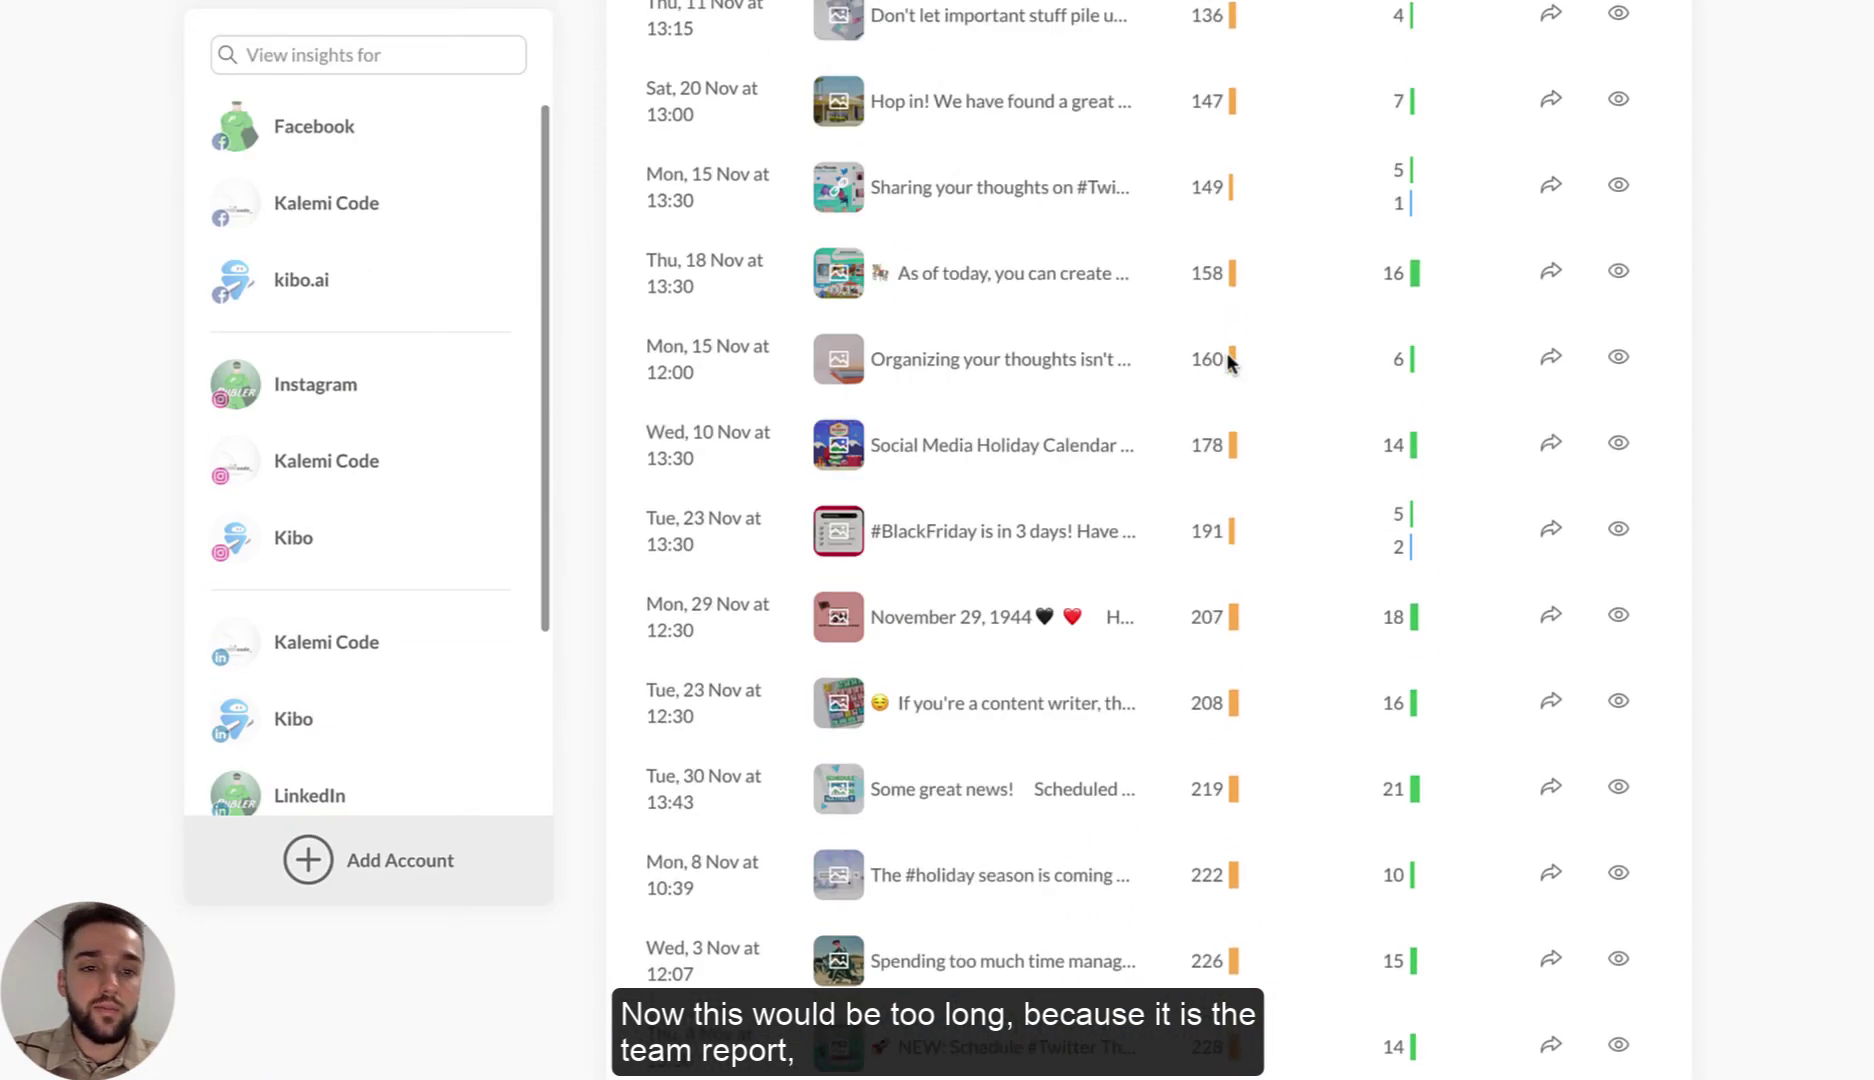
scroll(1229, 362, "up", 15)
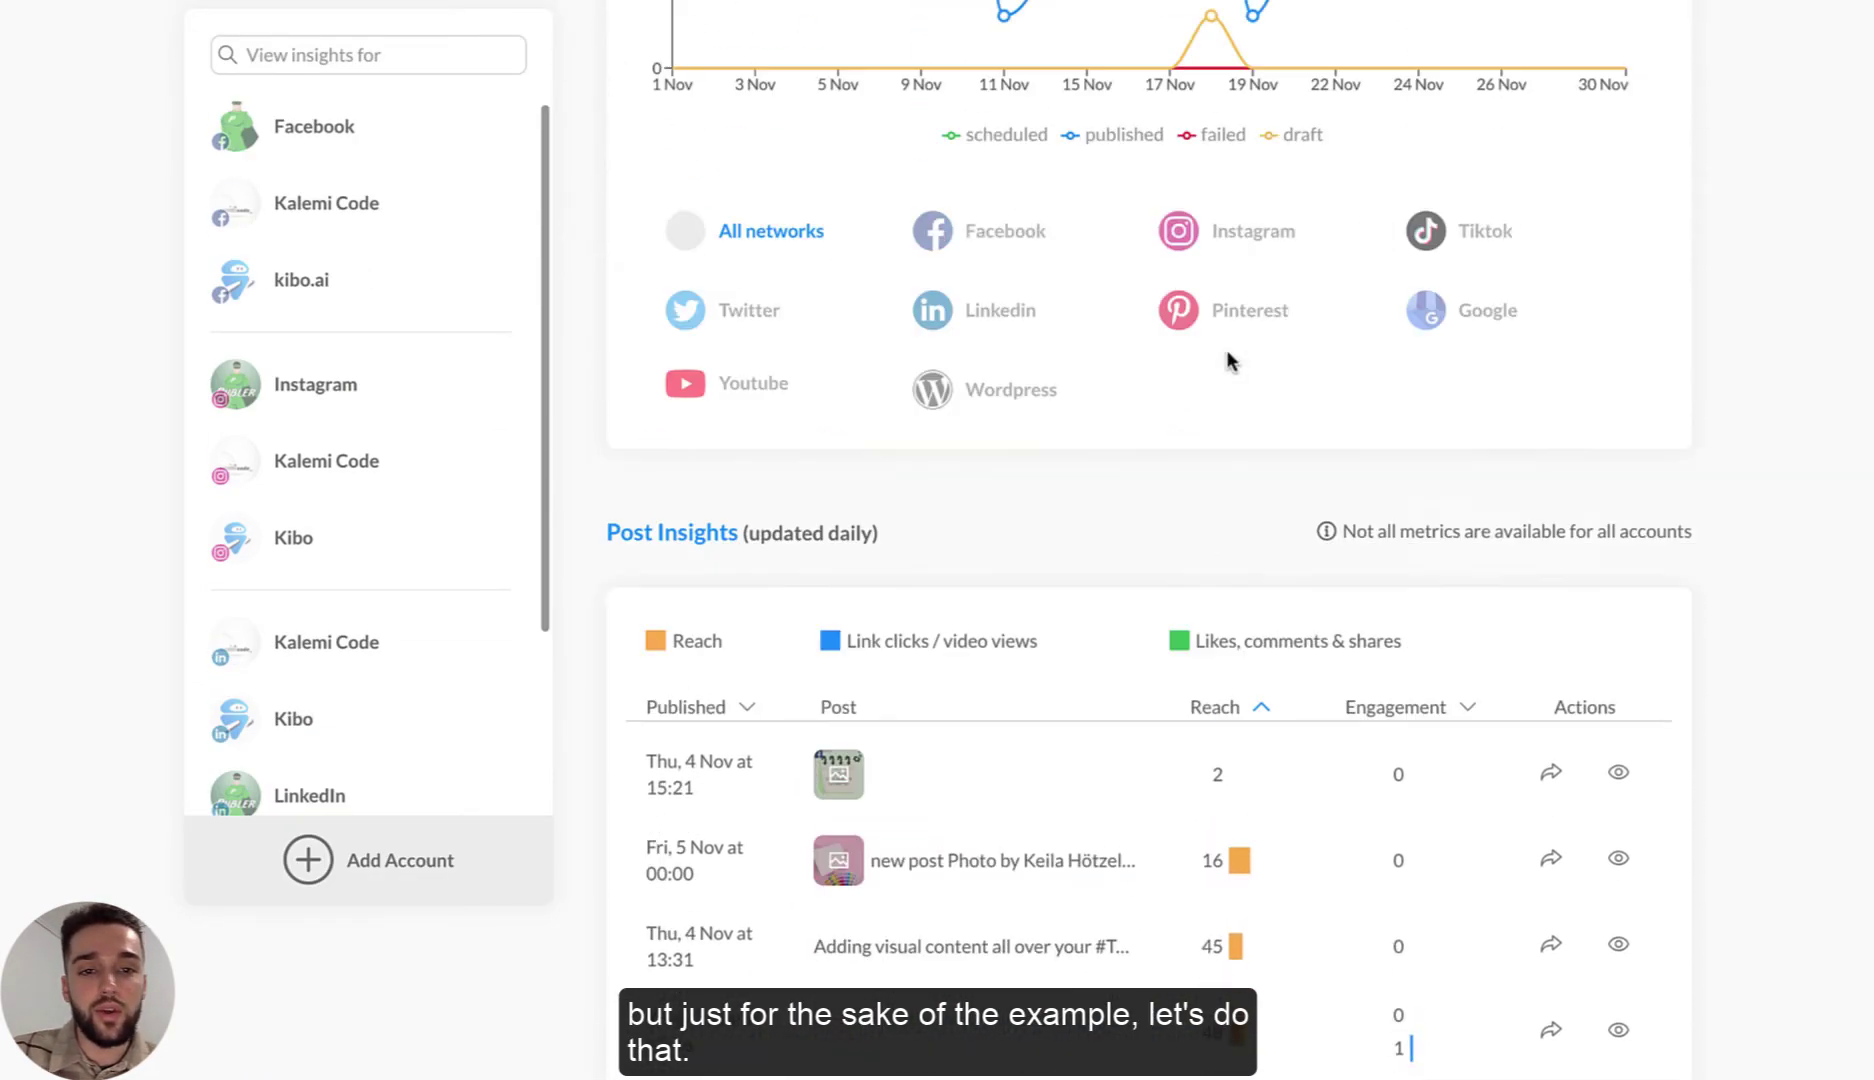
Export the team's Last Month insights to PDF and open the ready report
scroll(1225, 348, "up", 10)
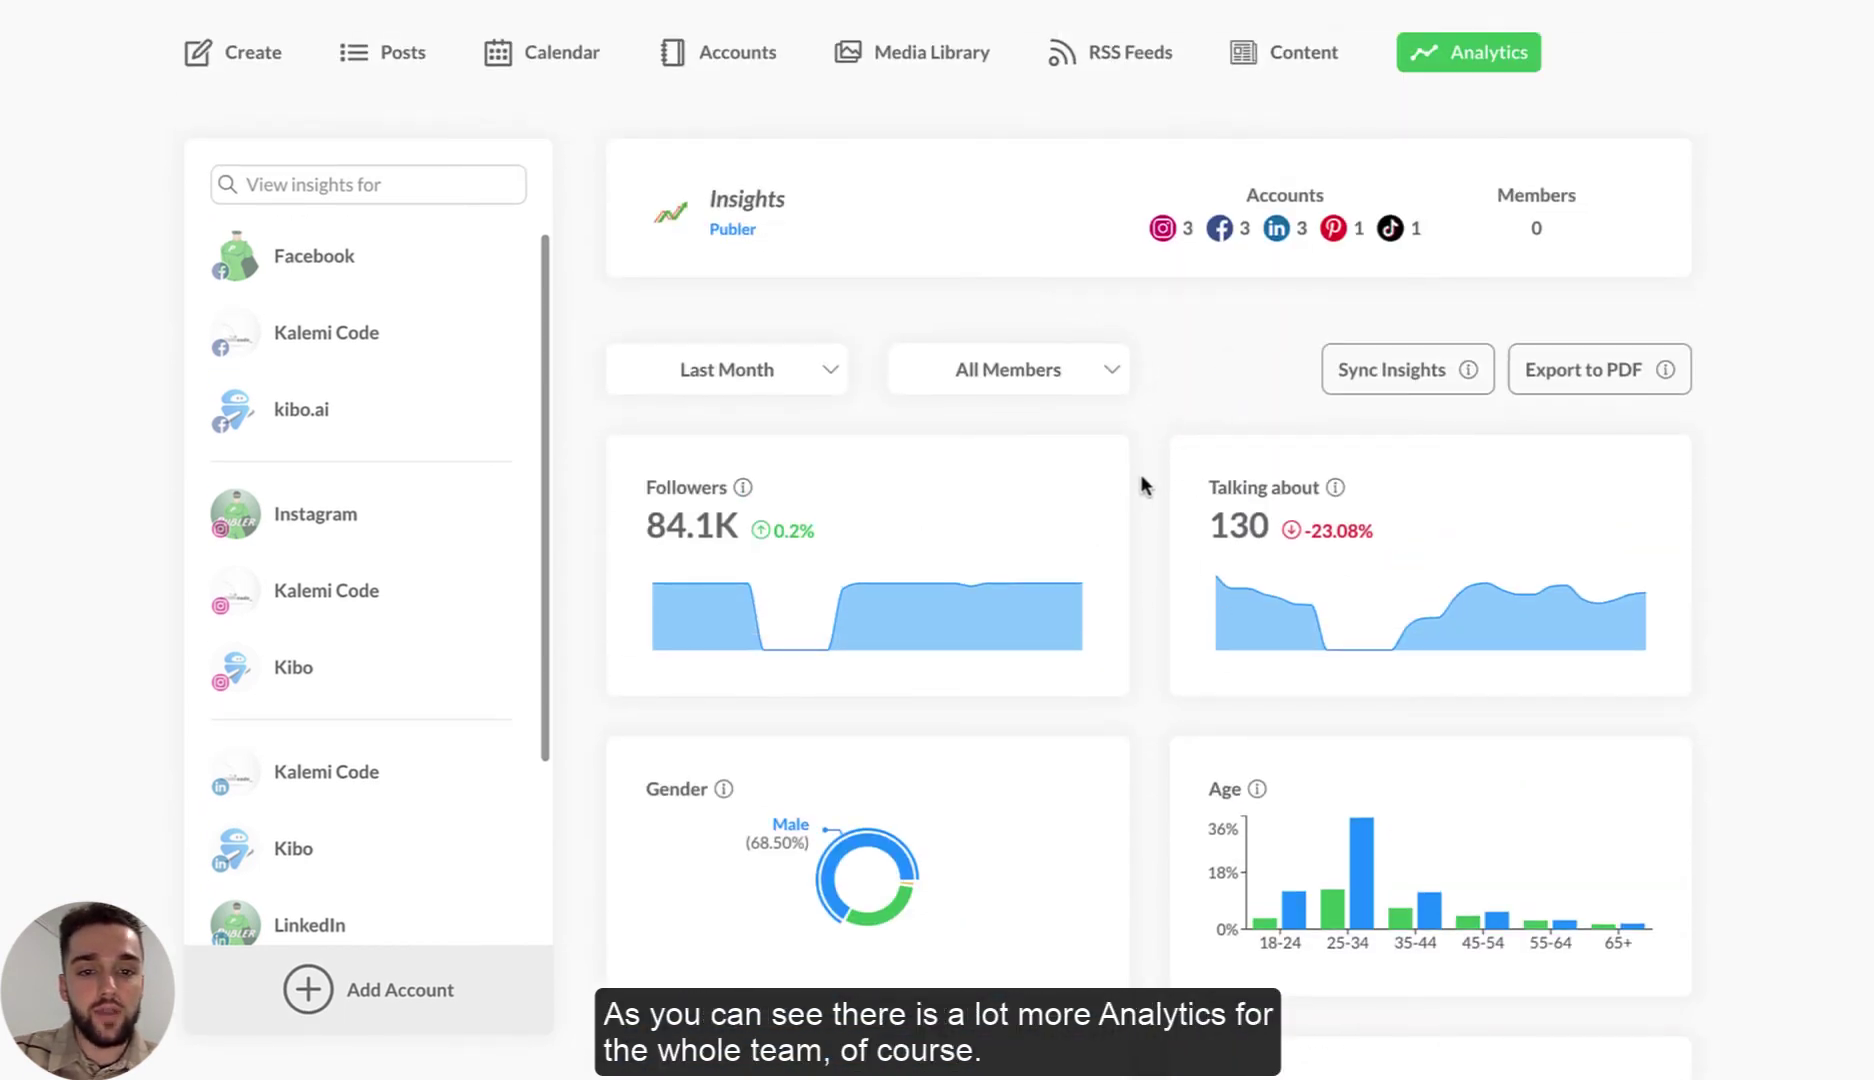
scroll(1202, 352, "up", 2)
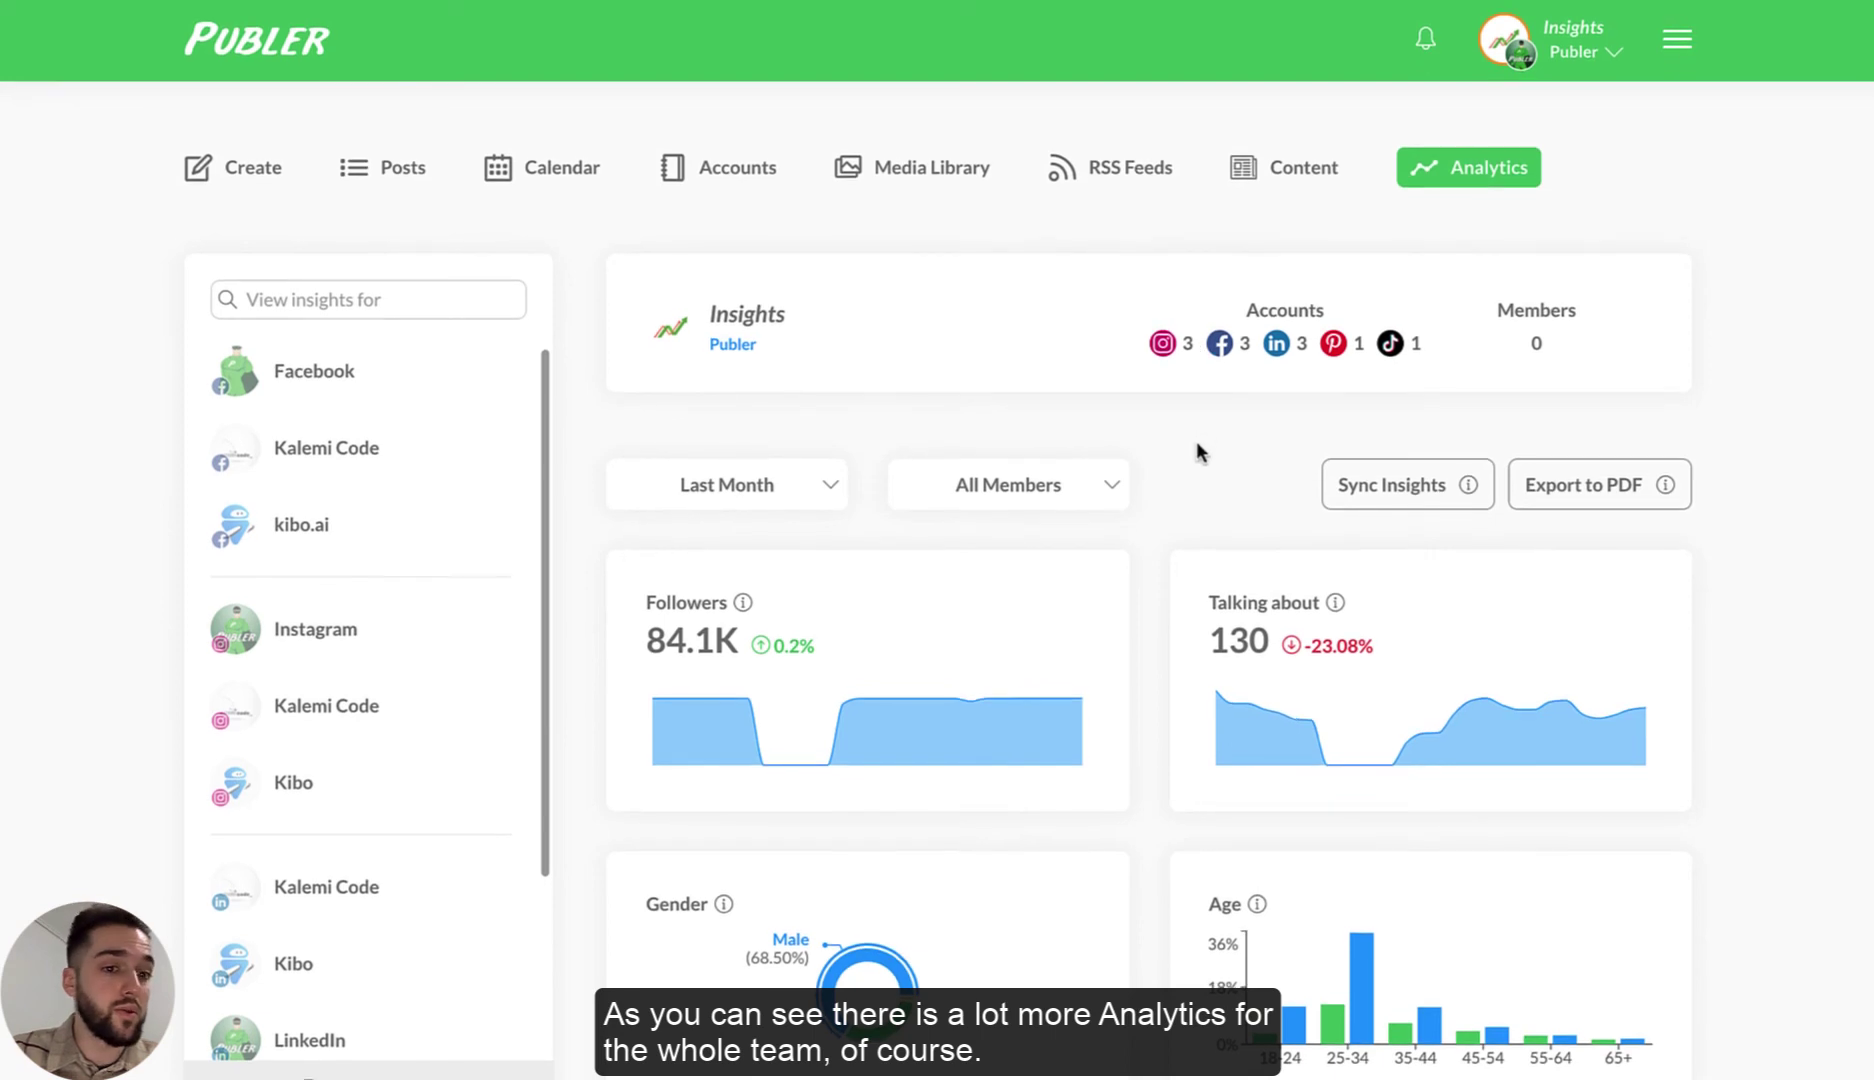
left_click(1594, 495)
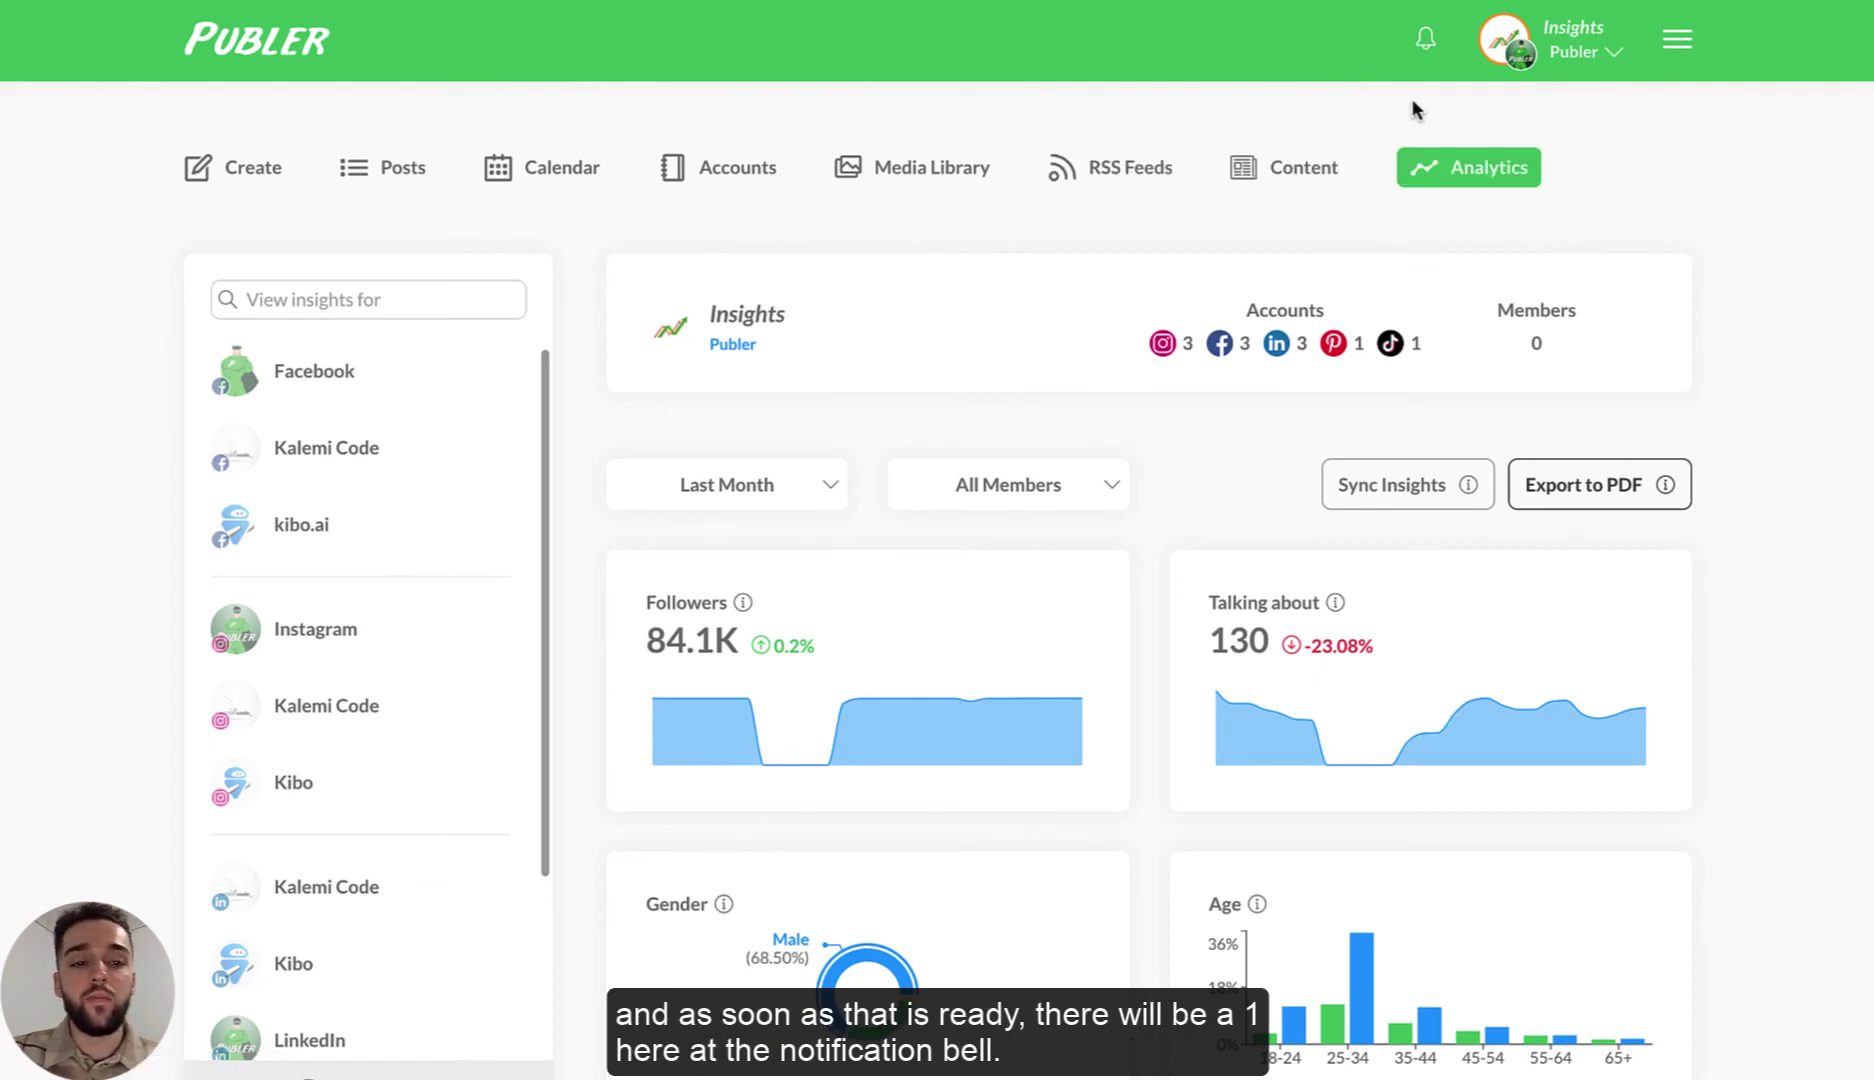
left_click(1433, 35)
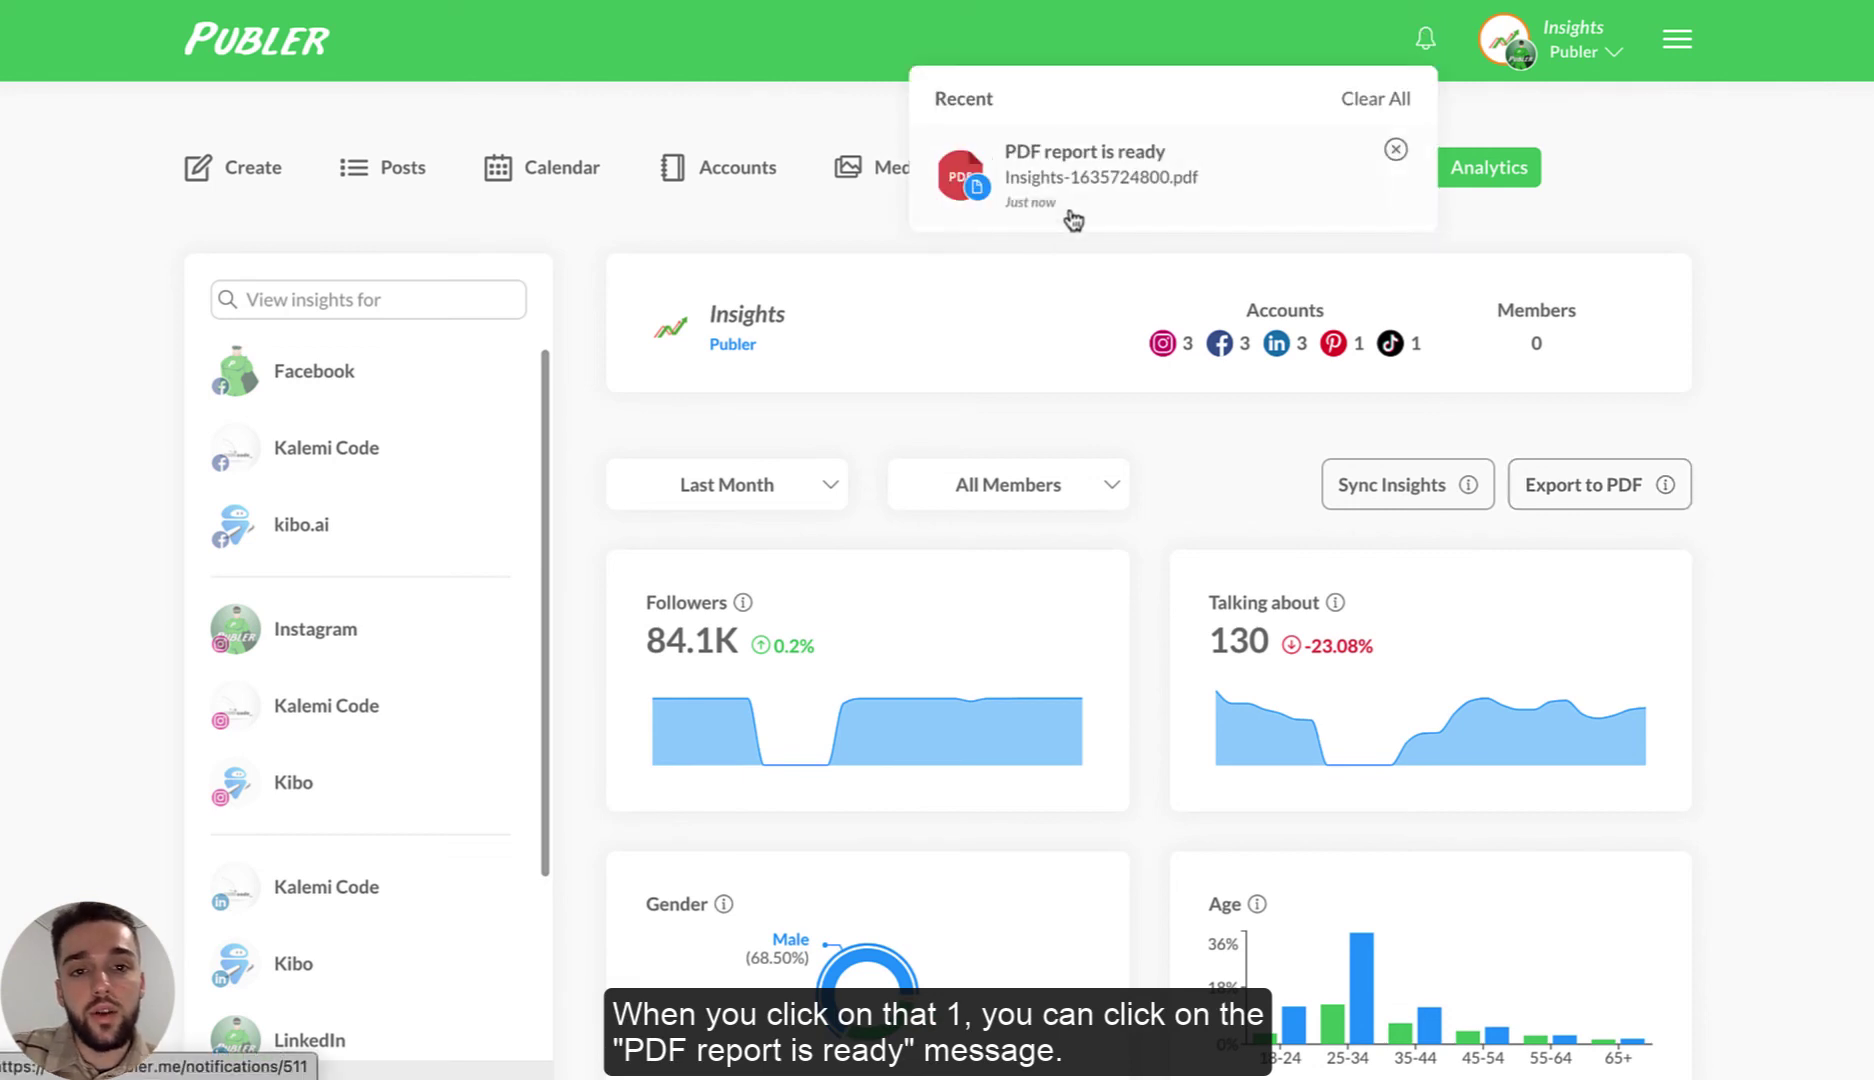
left_click(1147, 188)
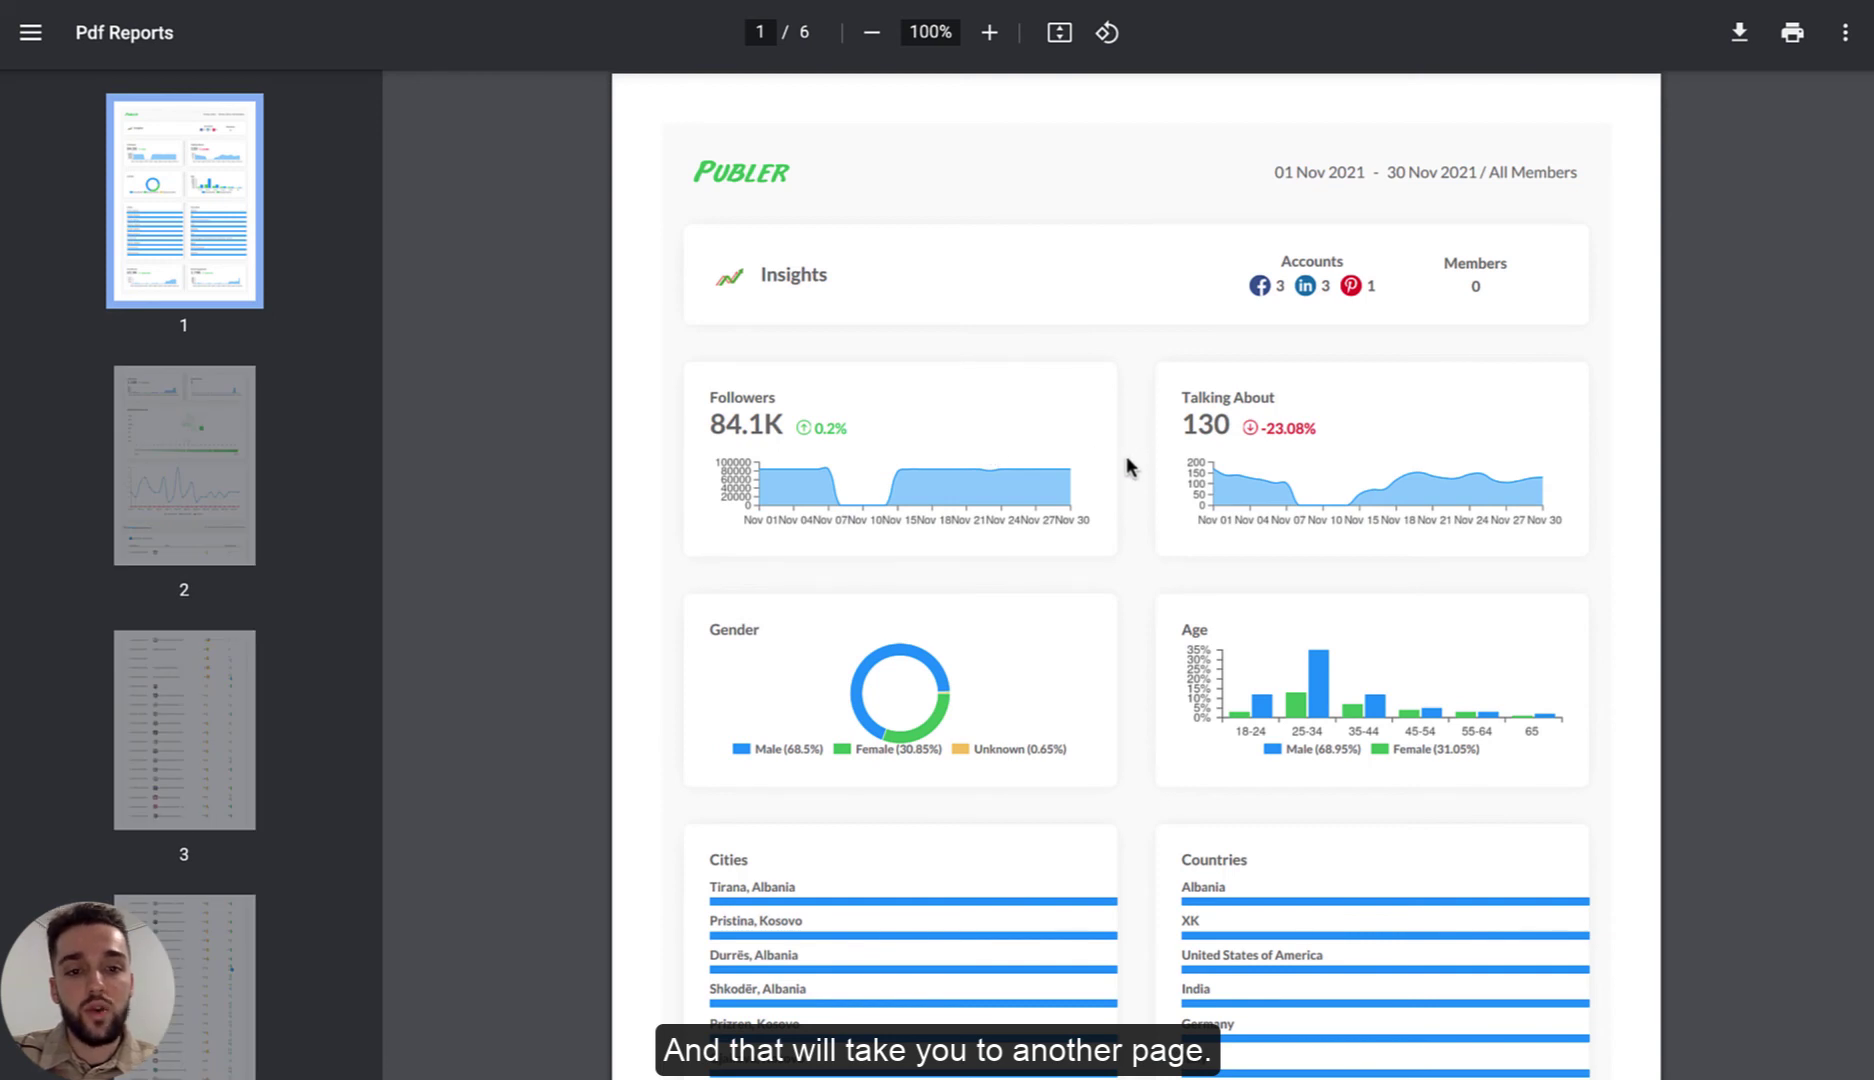
scroll(1127, 459, "down", 1)
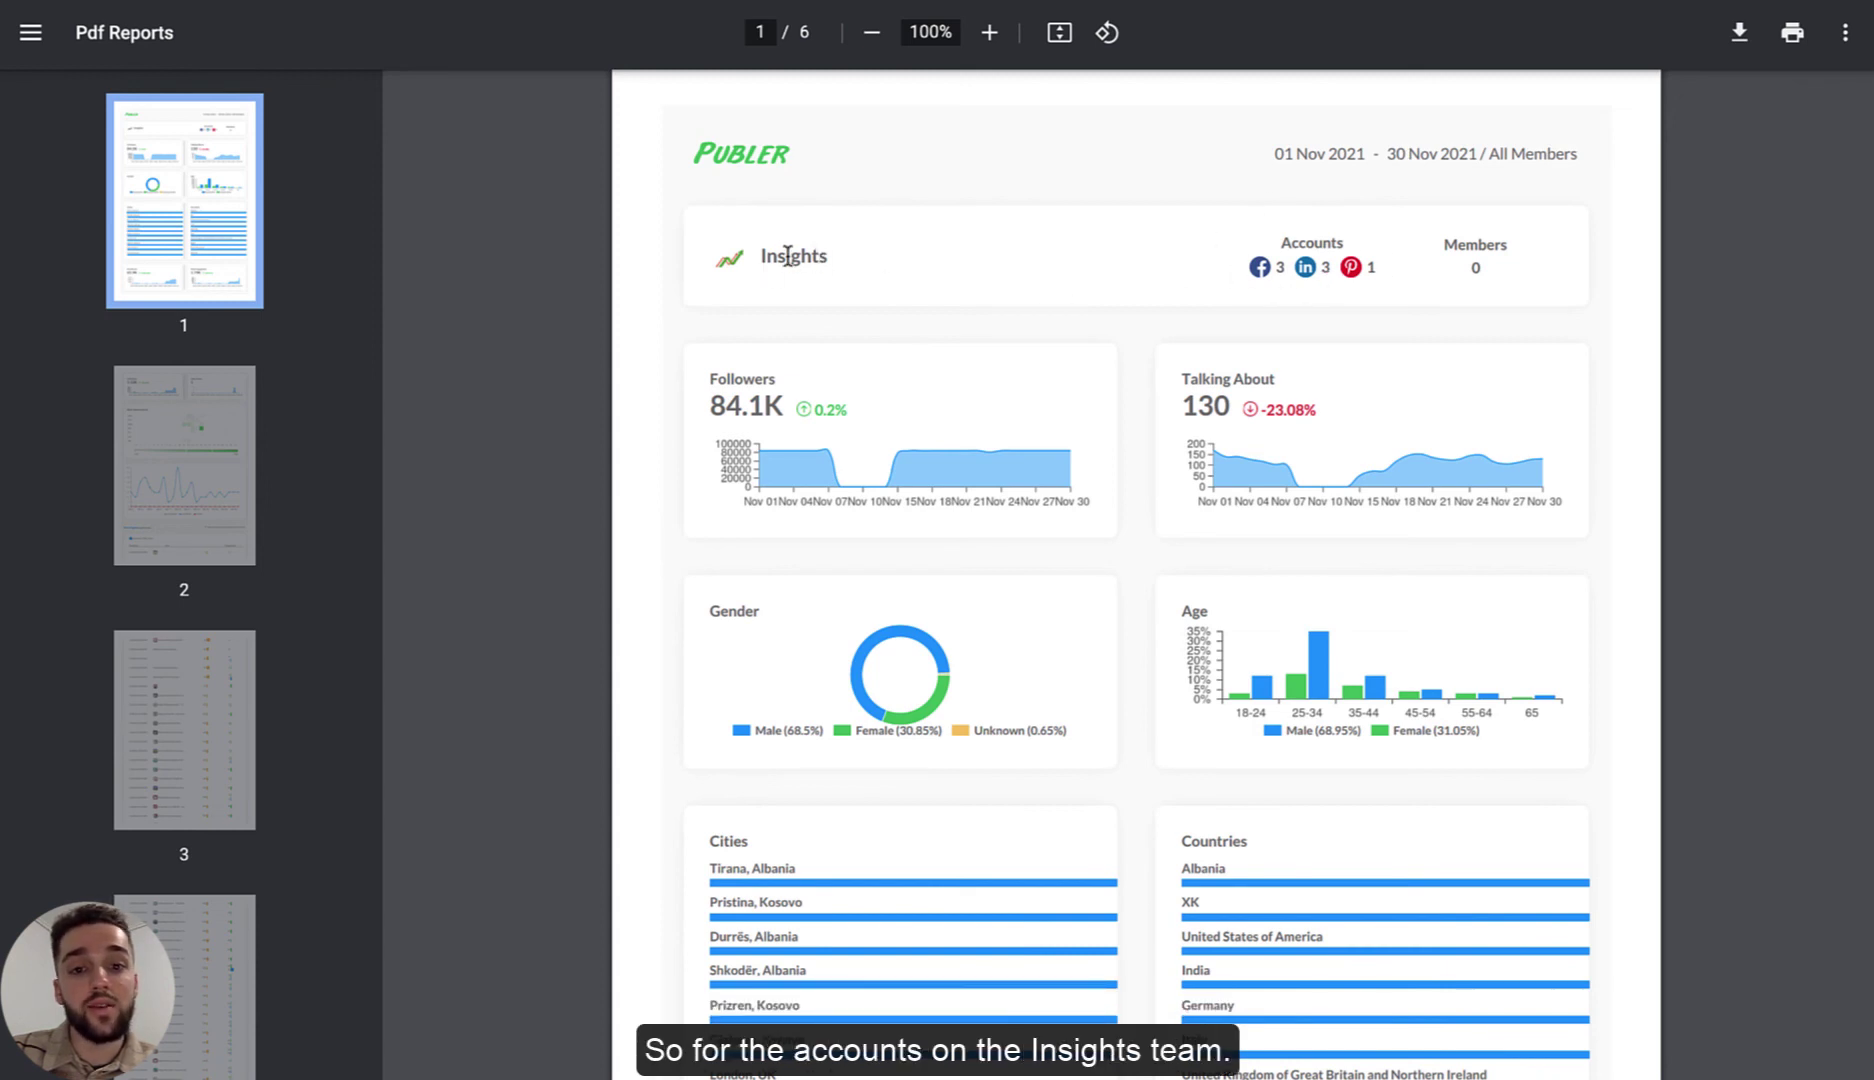
scroll(1129, 357, "down", 3)
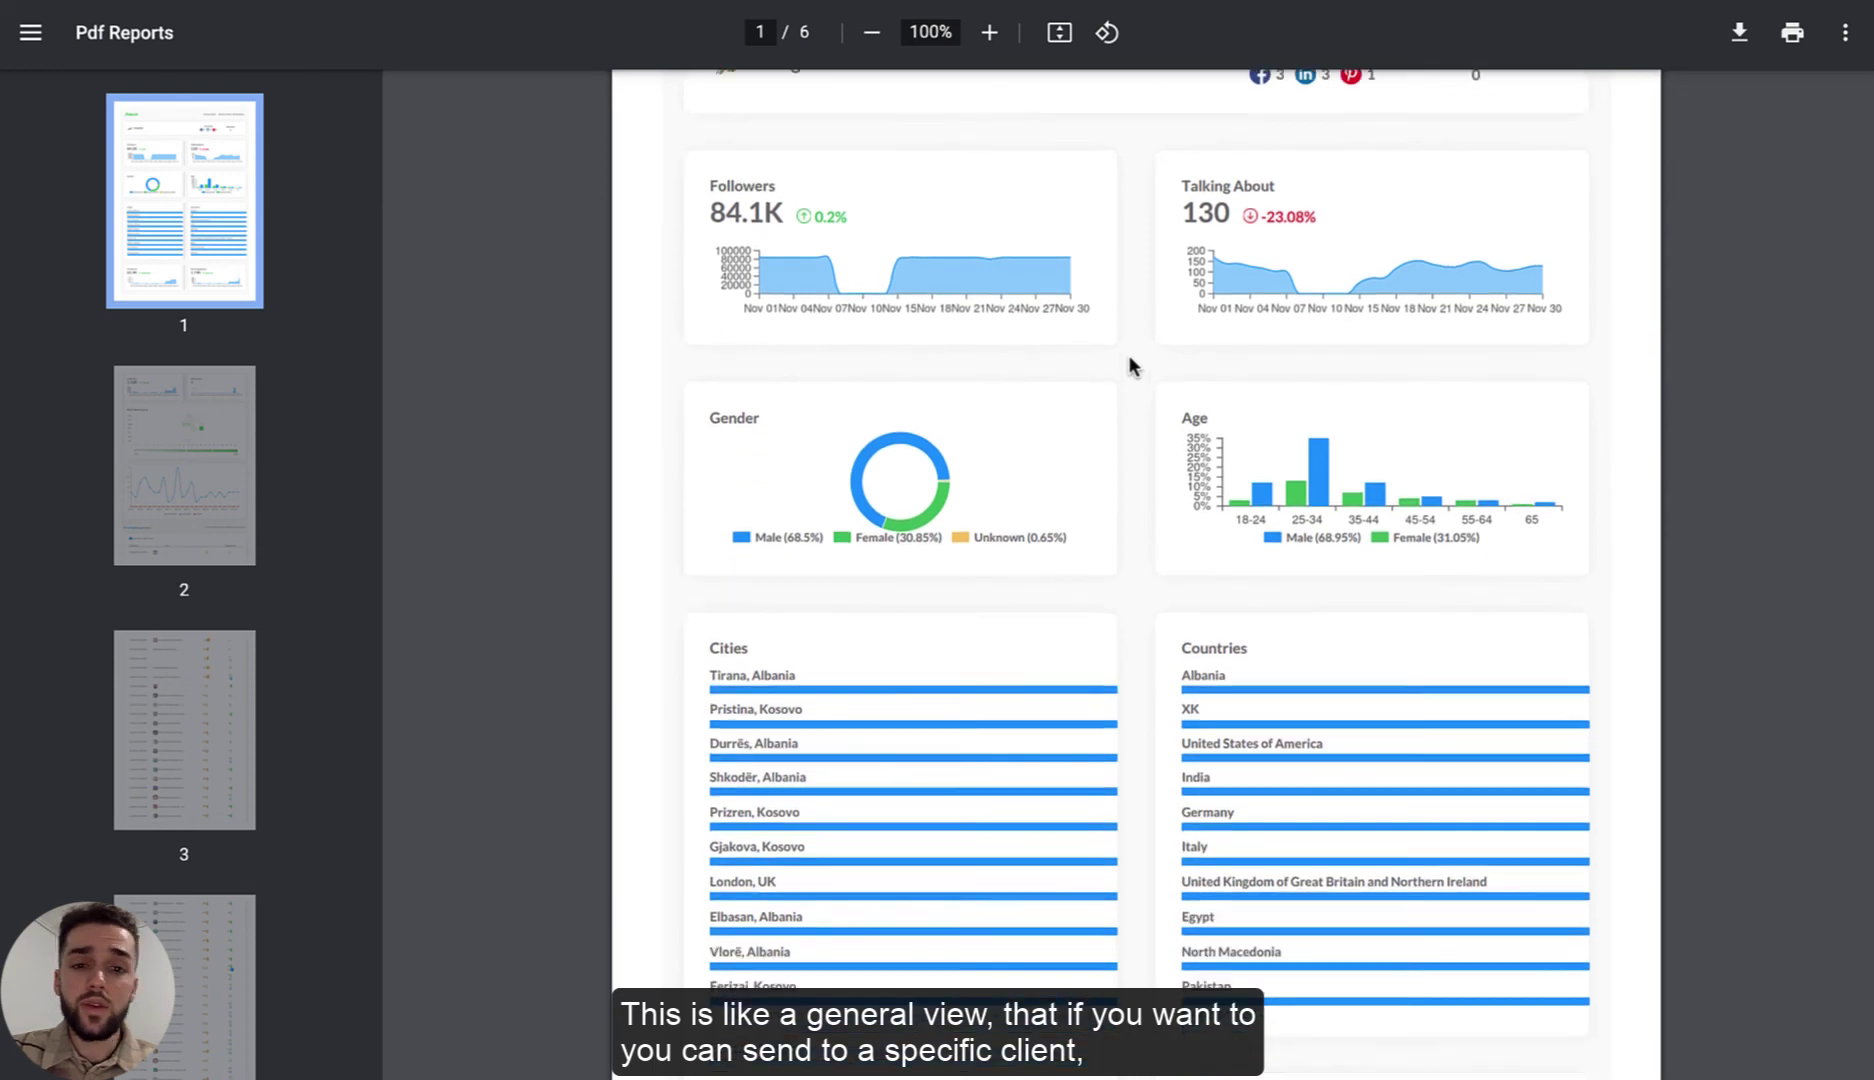
scroll(1129, 358, "down", 3)
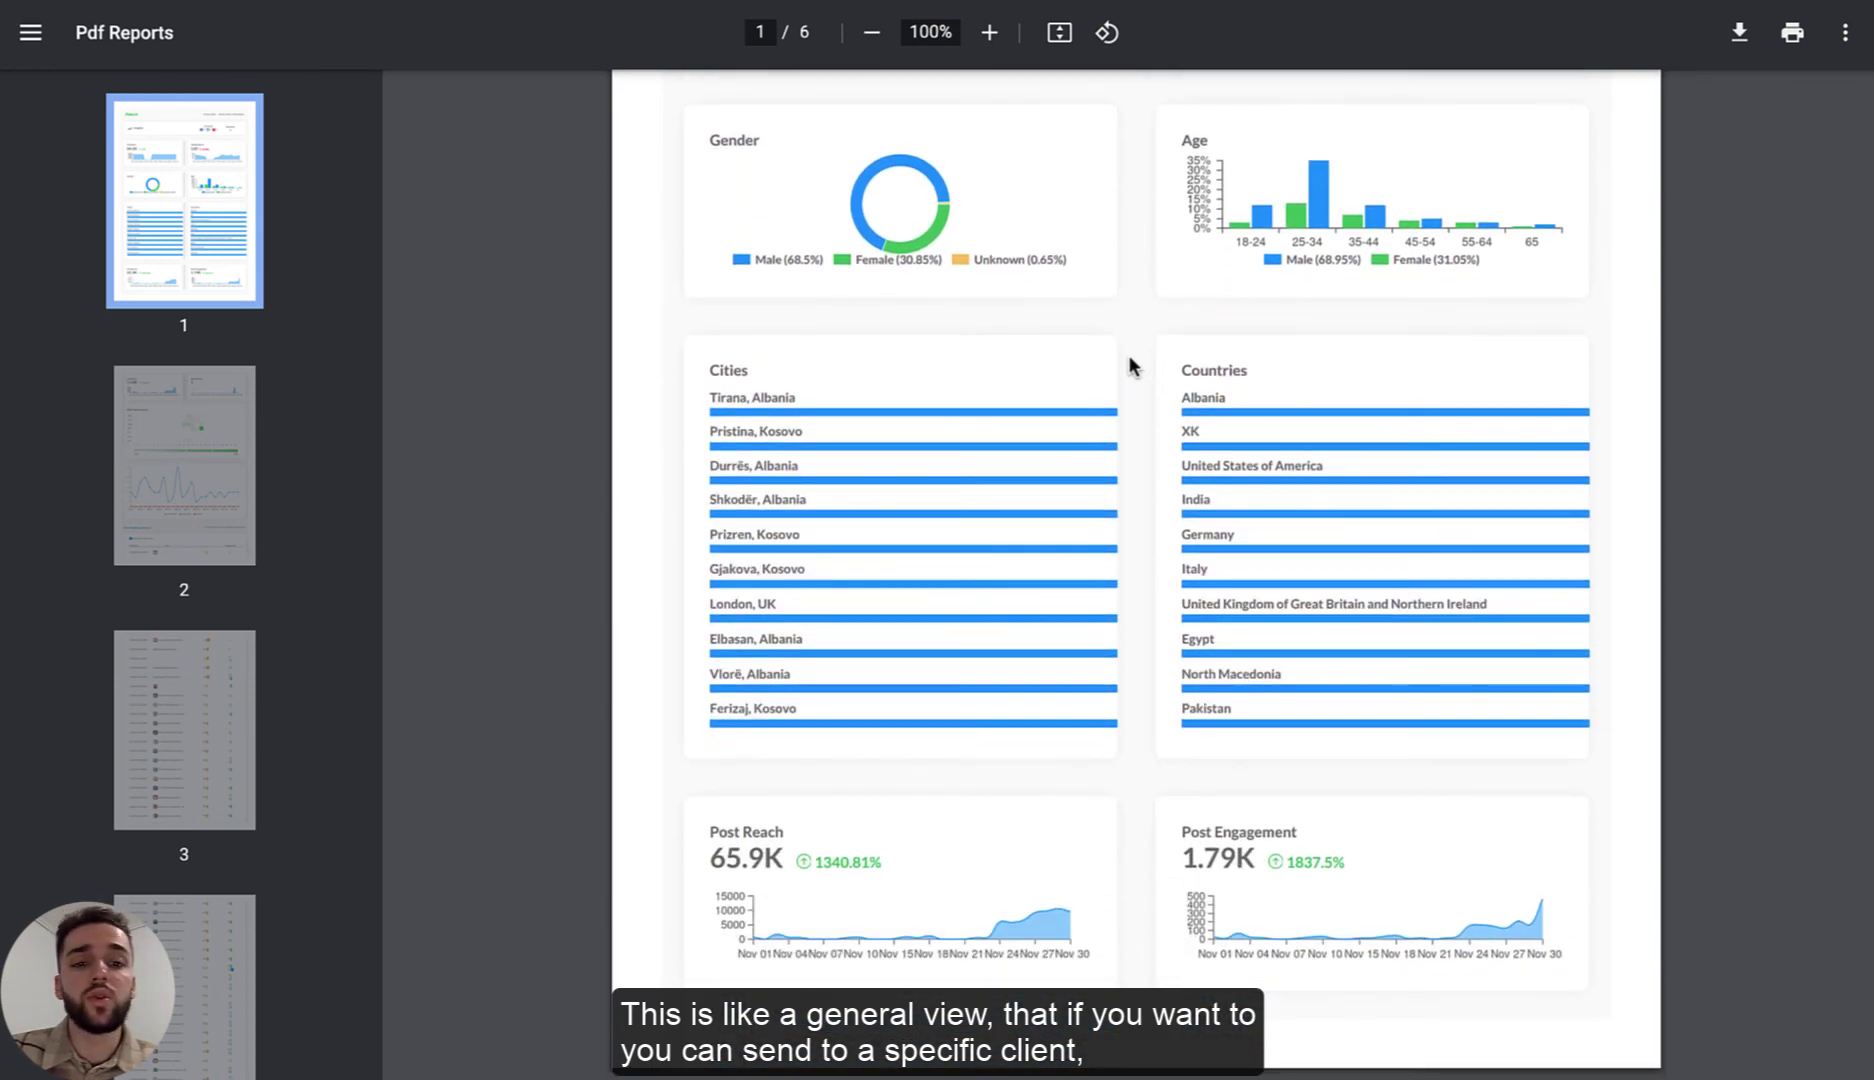
scroll(1129, 360, "down", 5)
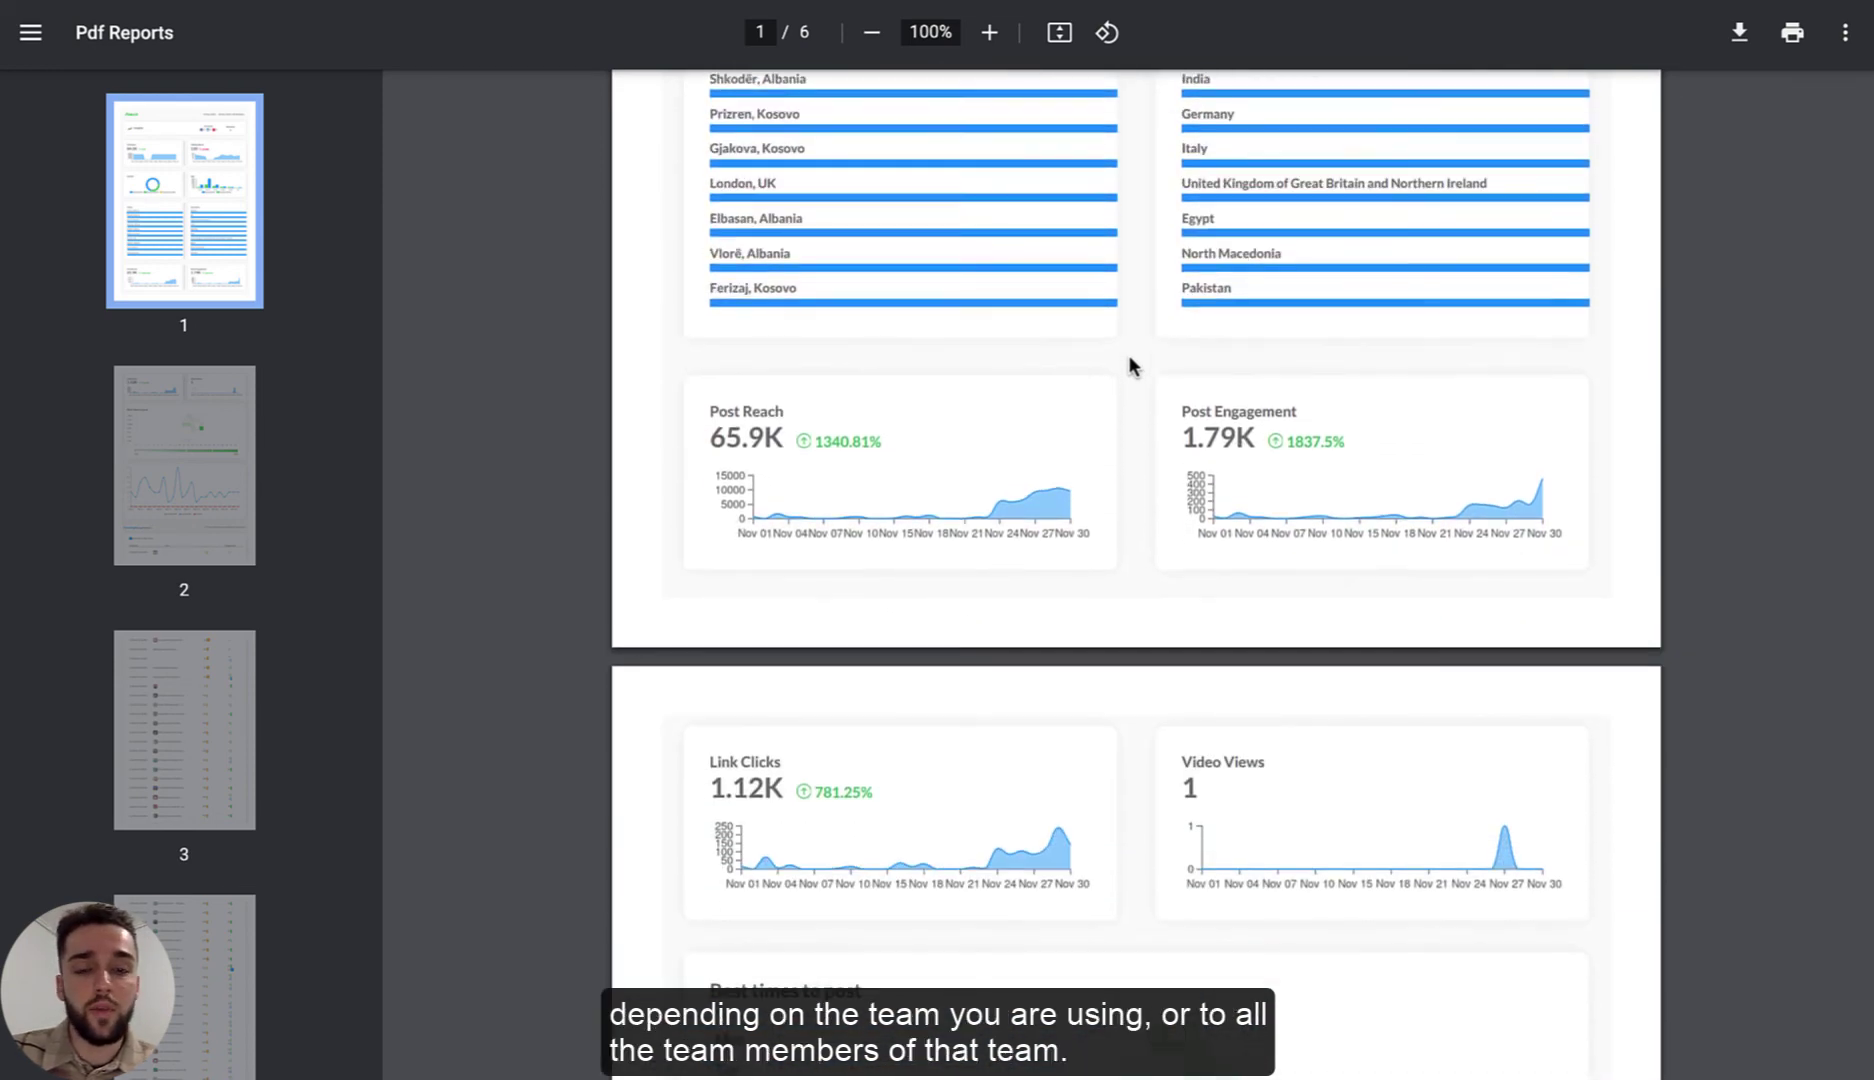
scroll(1129, 357, "down", 3)
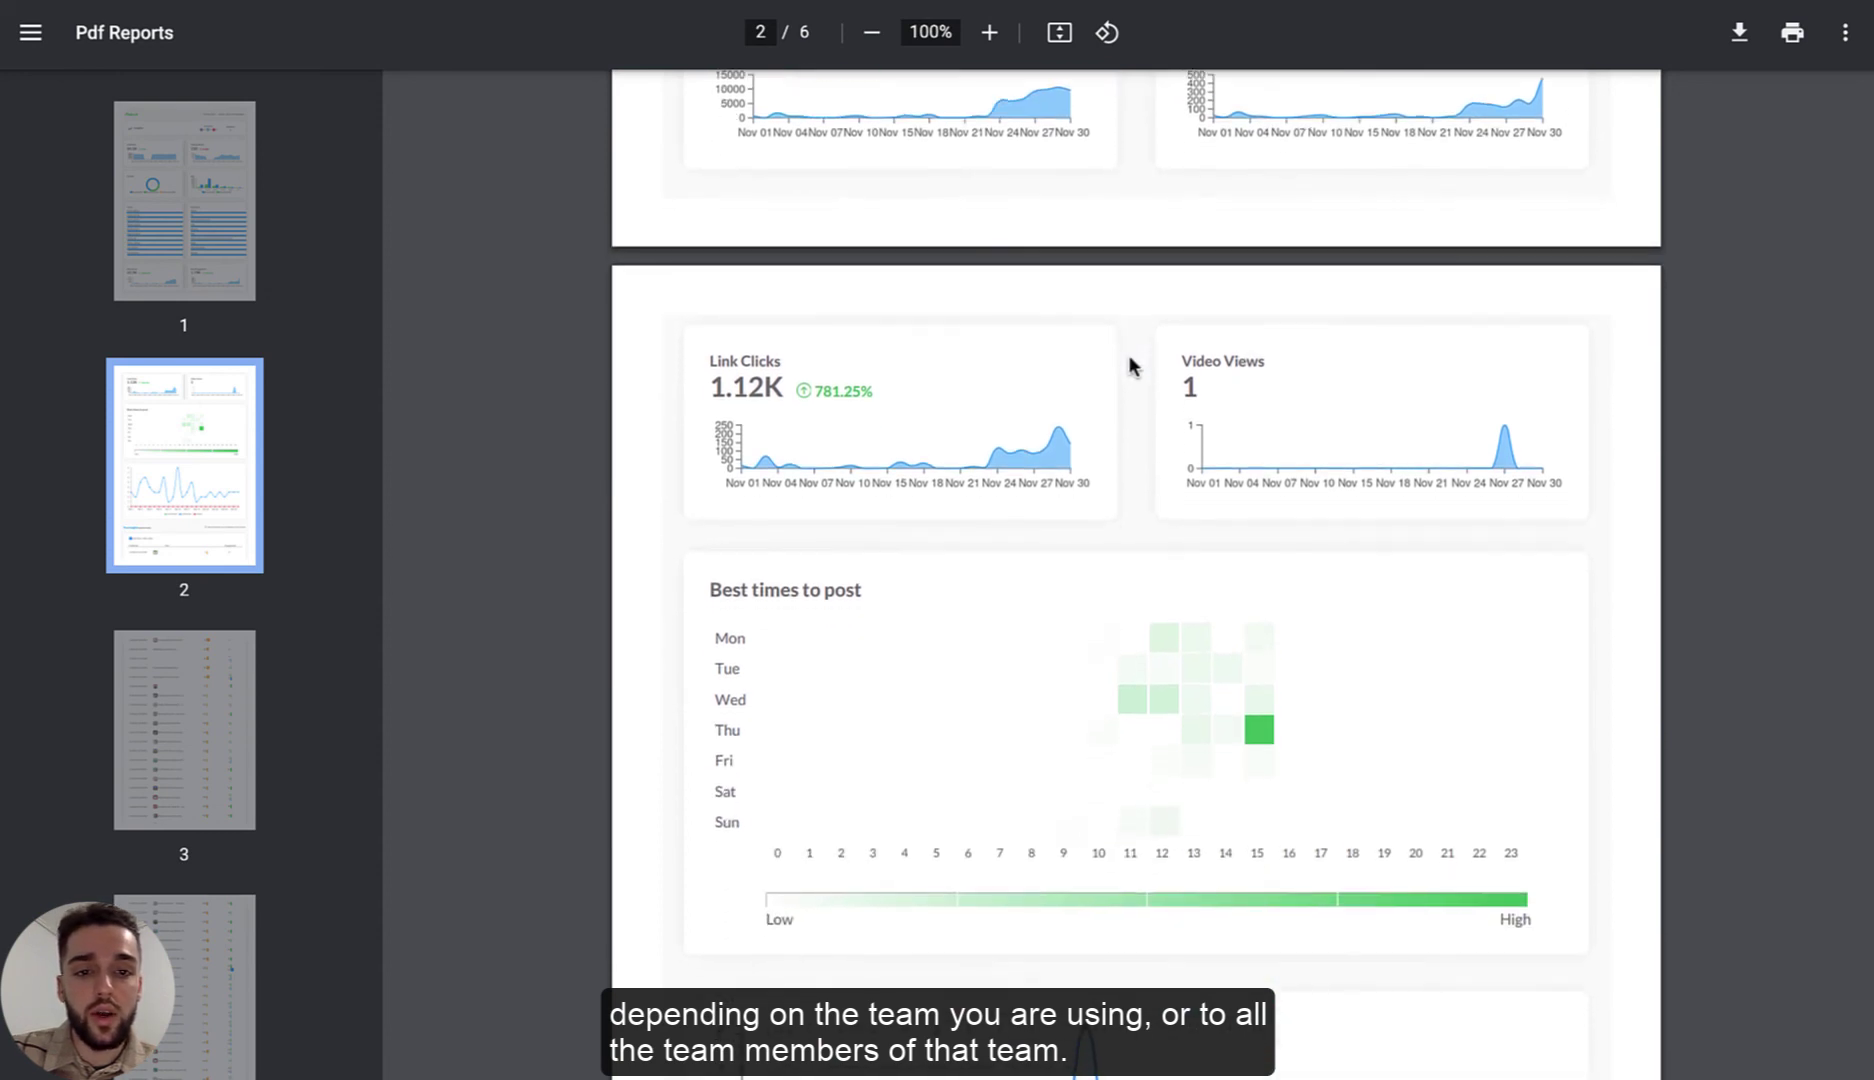
scroll(1129, 357, "down", 3)
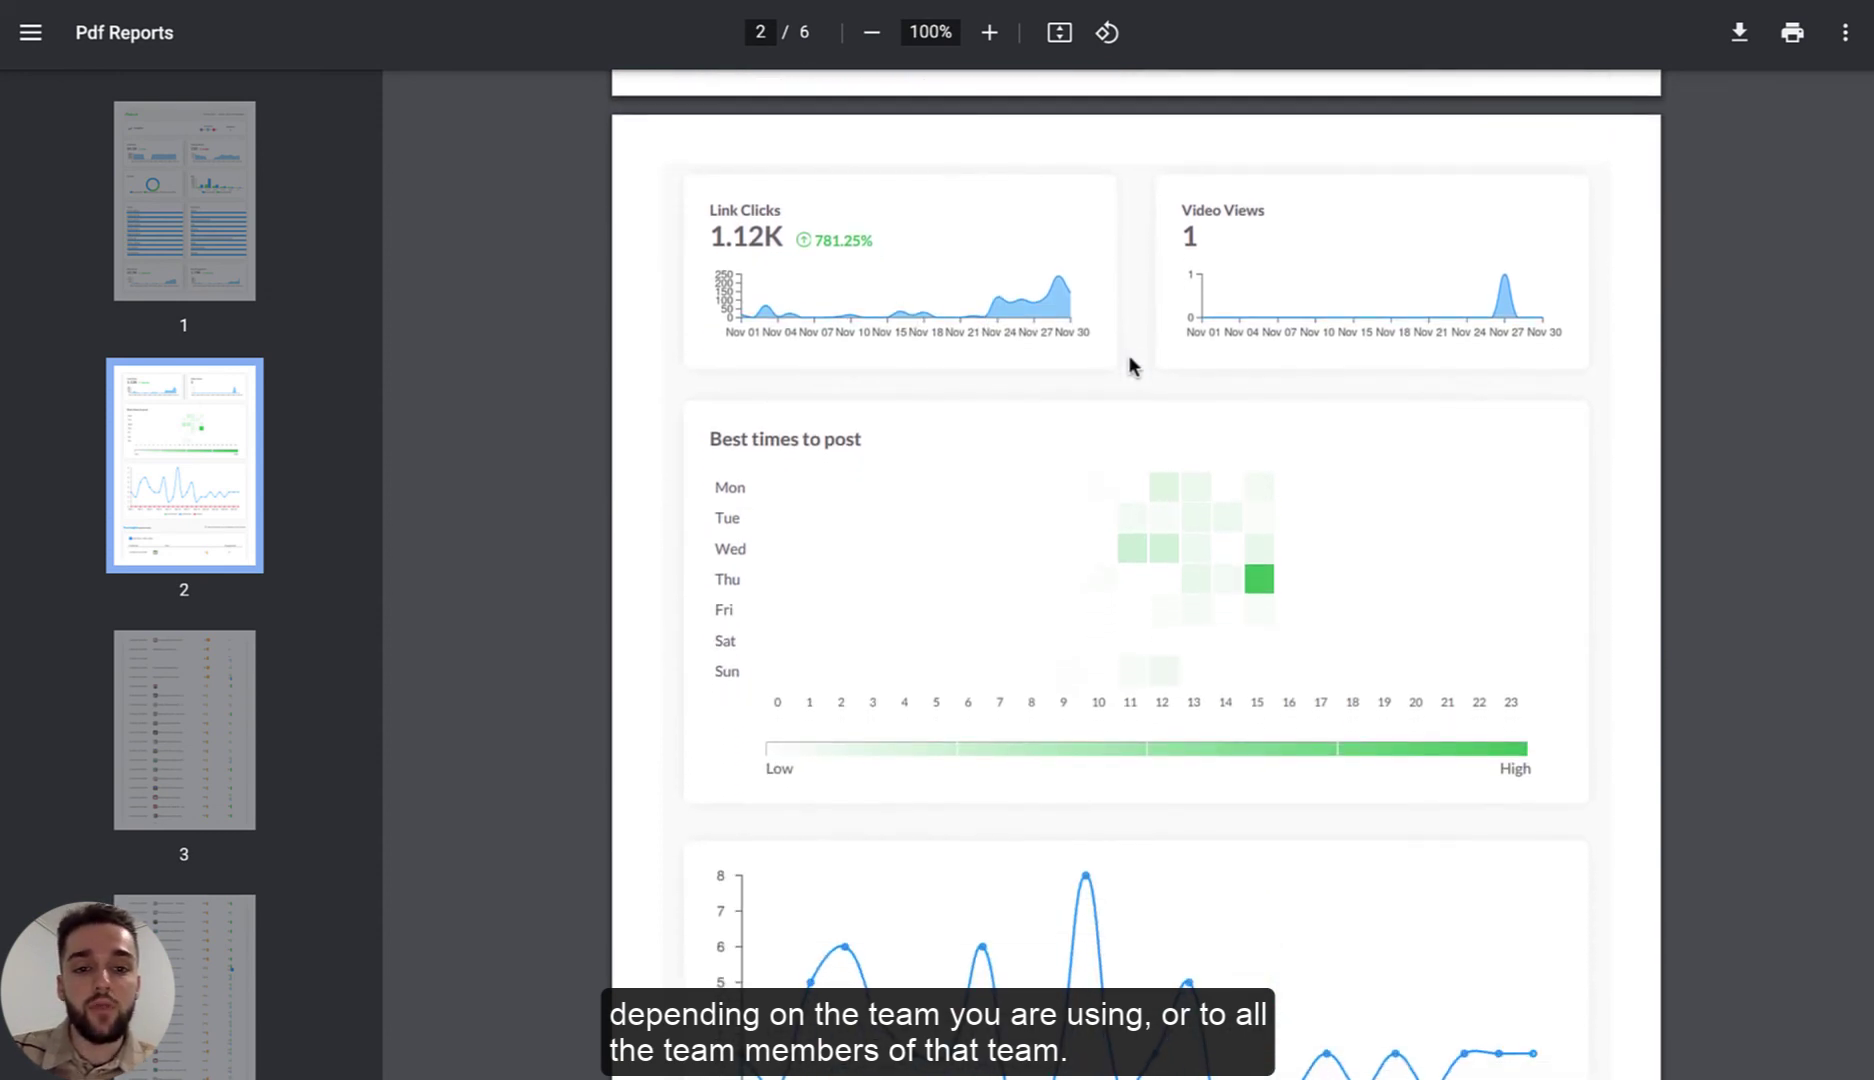
scroll(1129, 357, "down", 2)
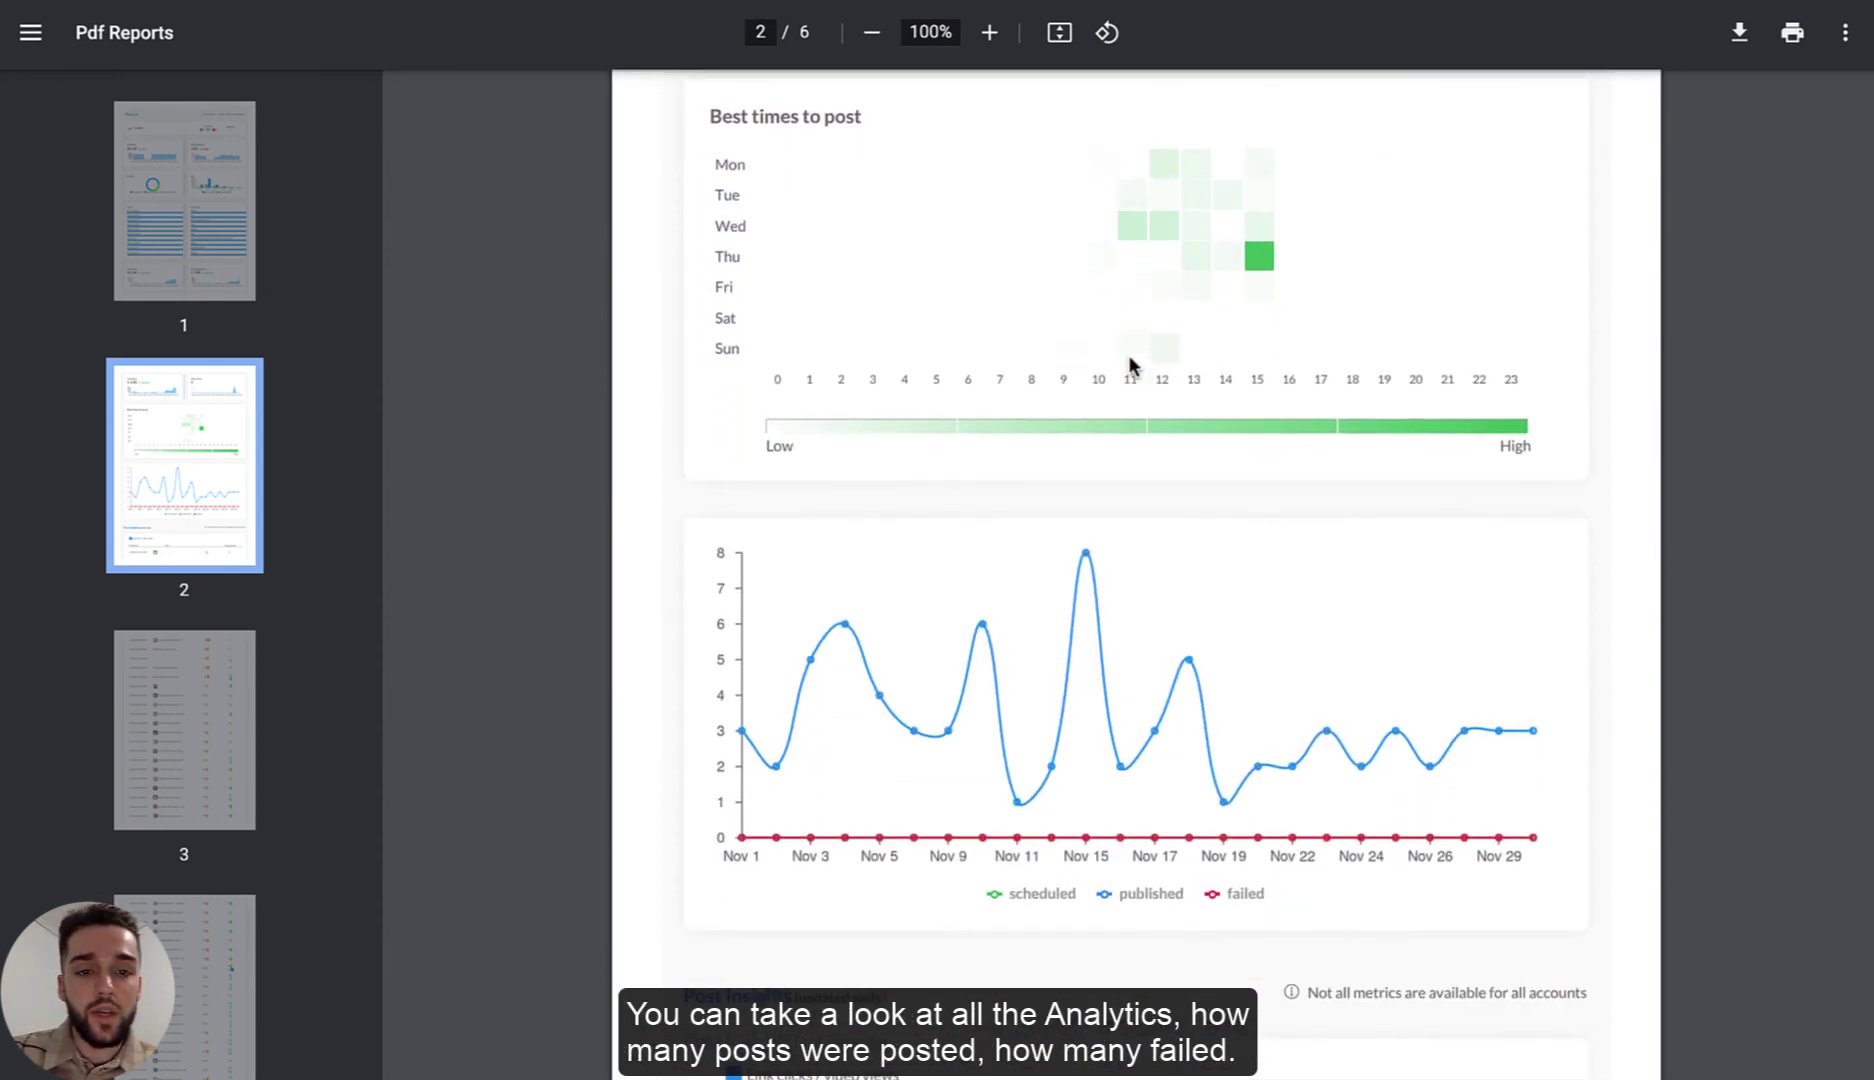
scroll(1133, 581, "down", 2)
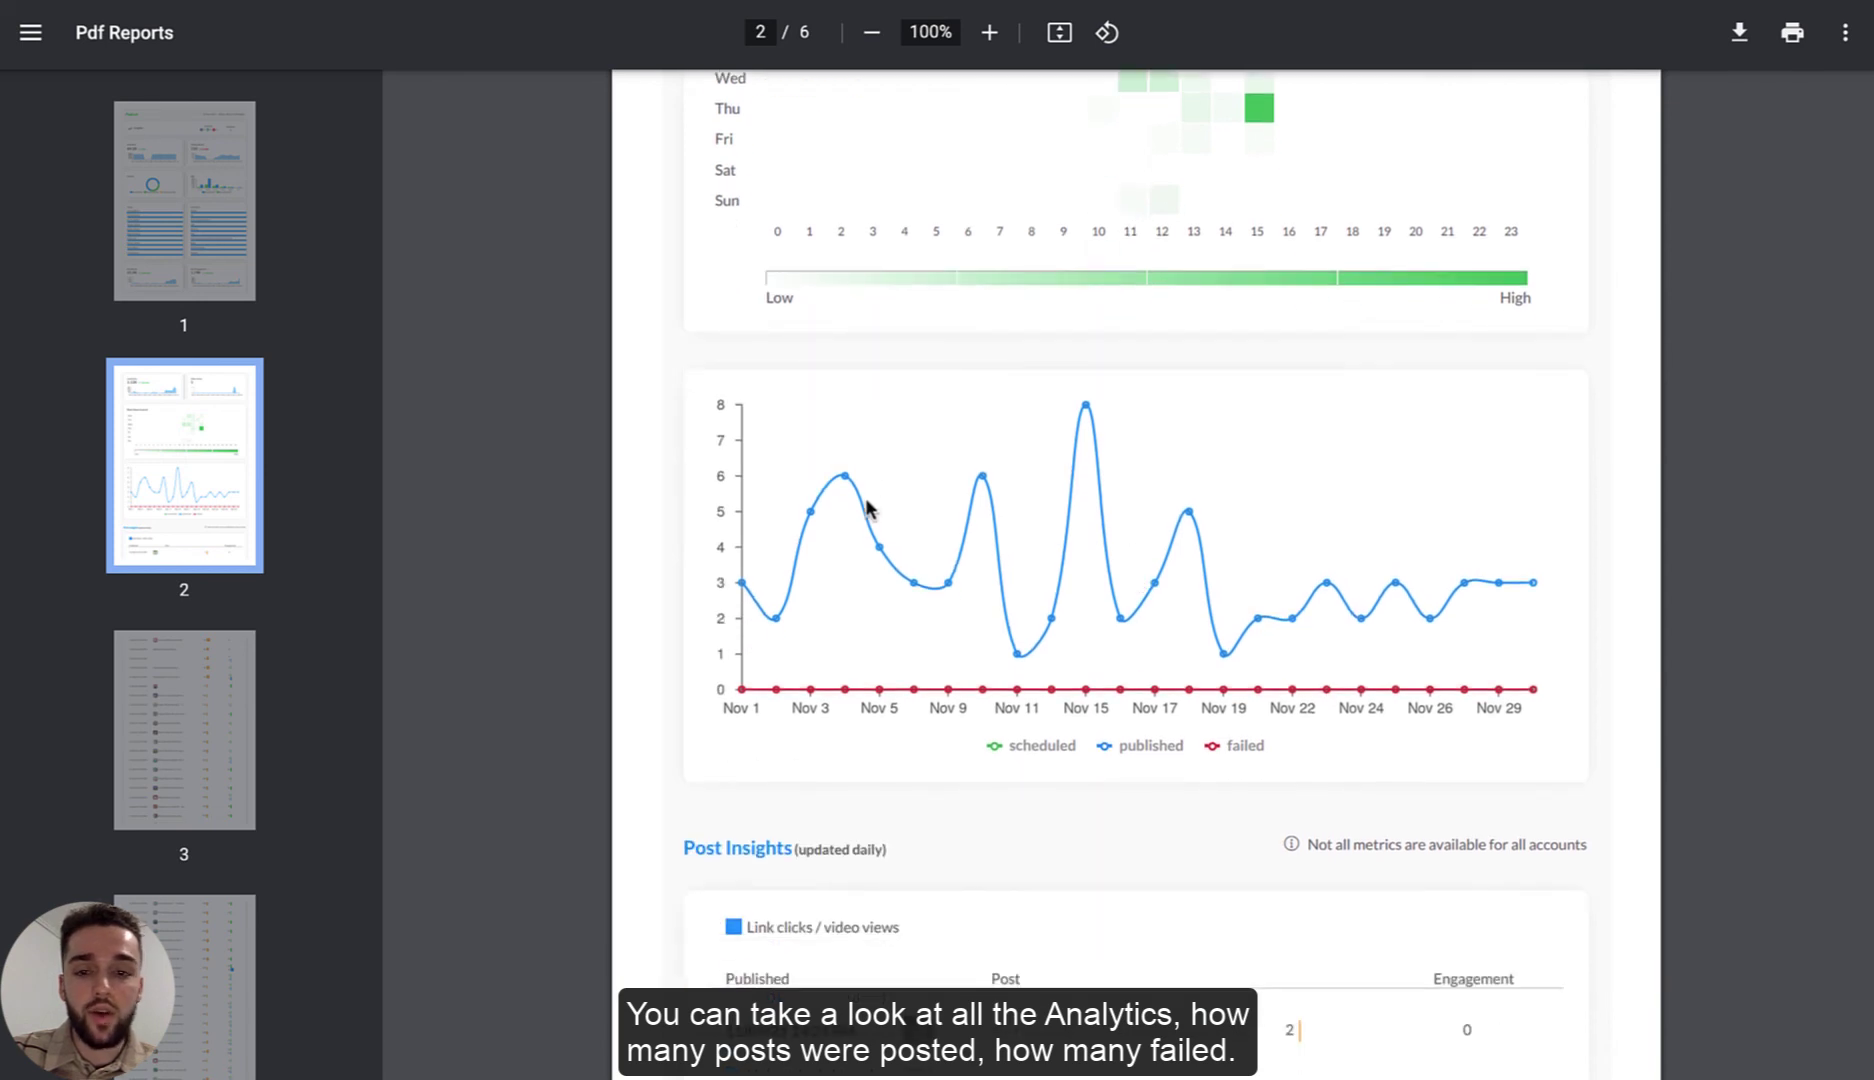
scroll(1110, 515, "down", 3)
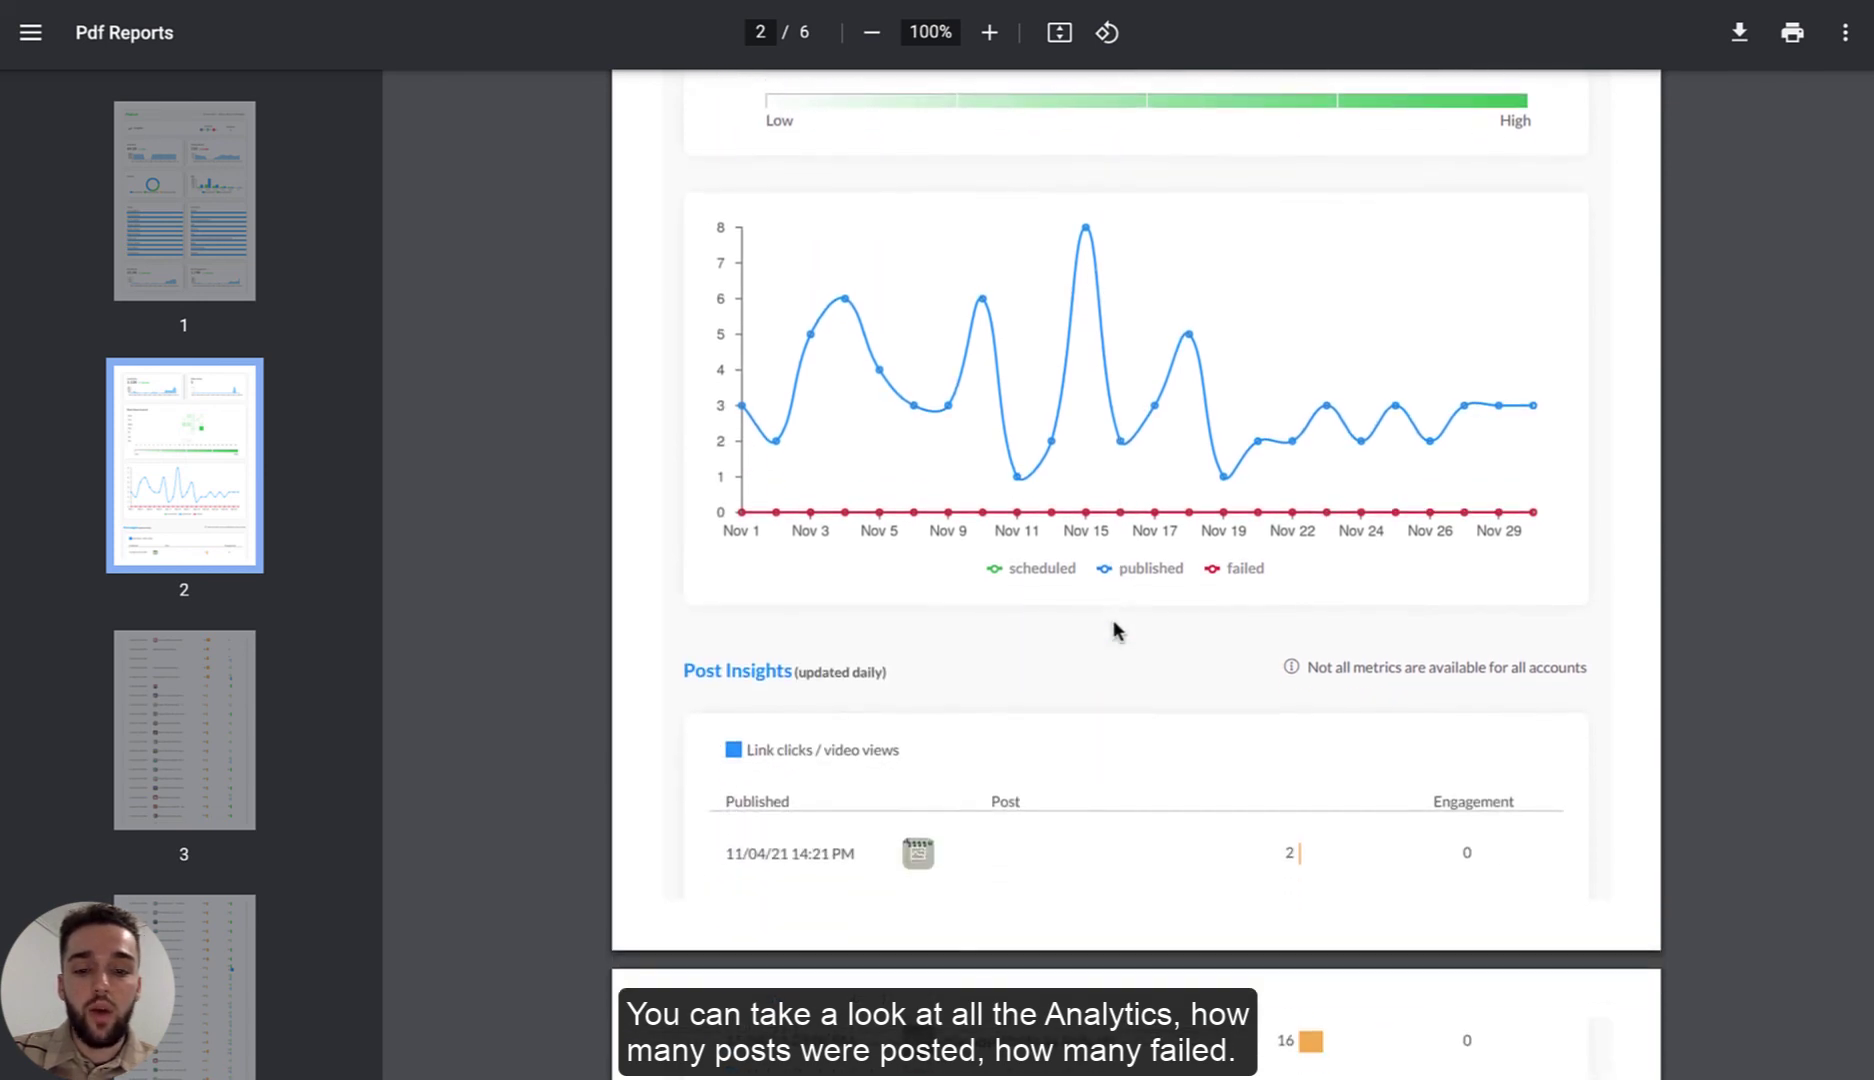
scroll(1135, 754, "down", 5)
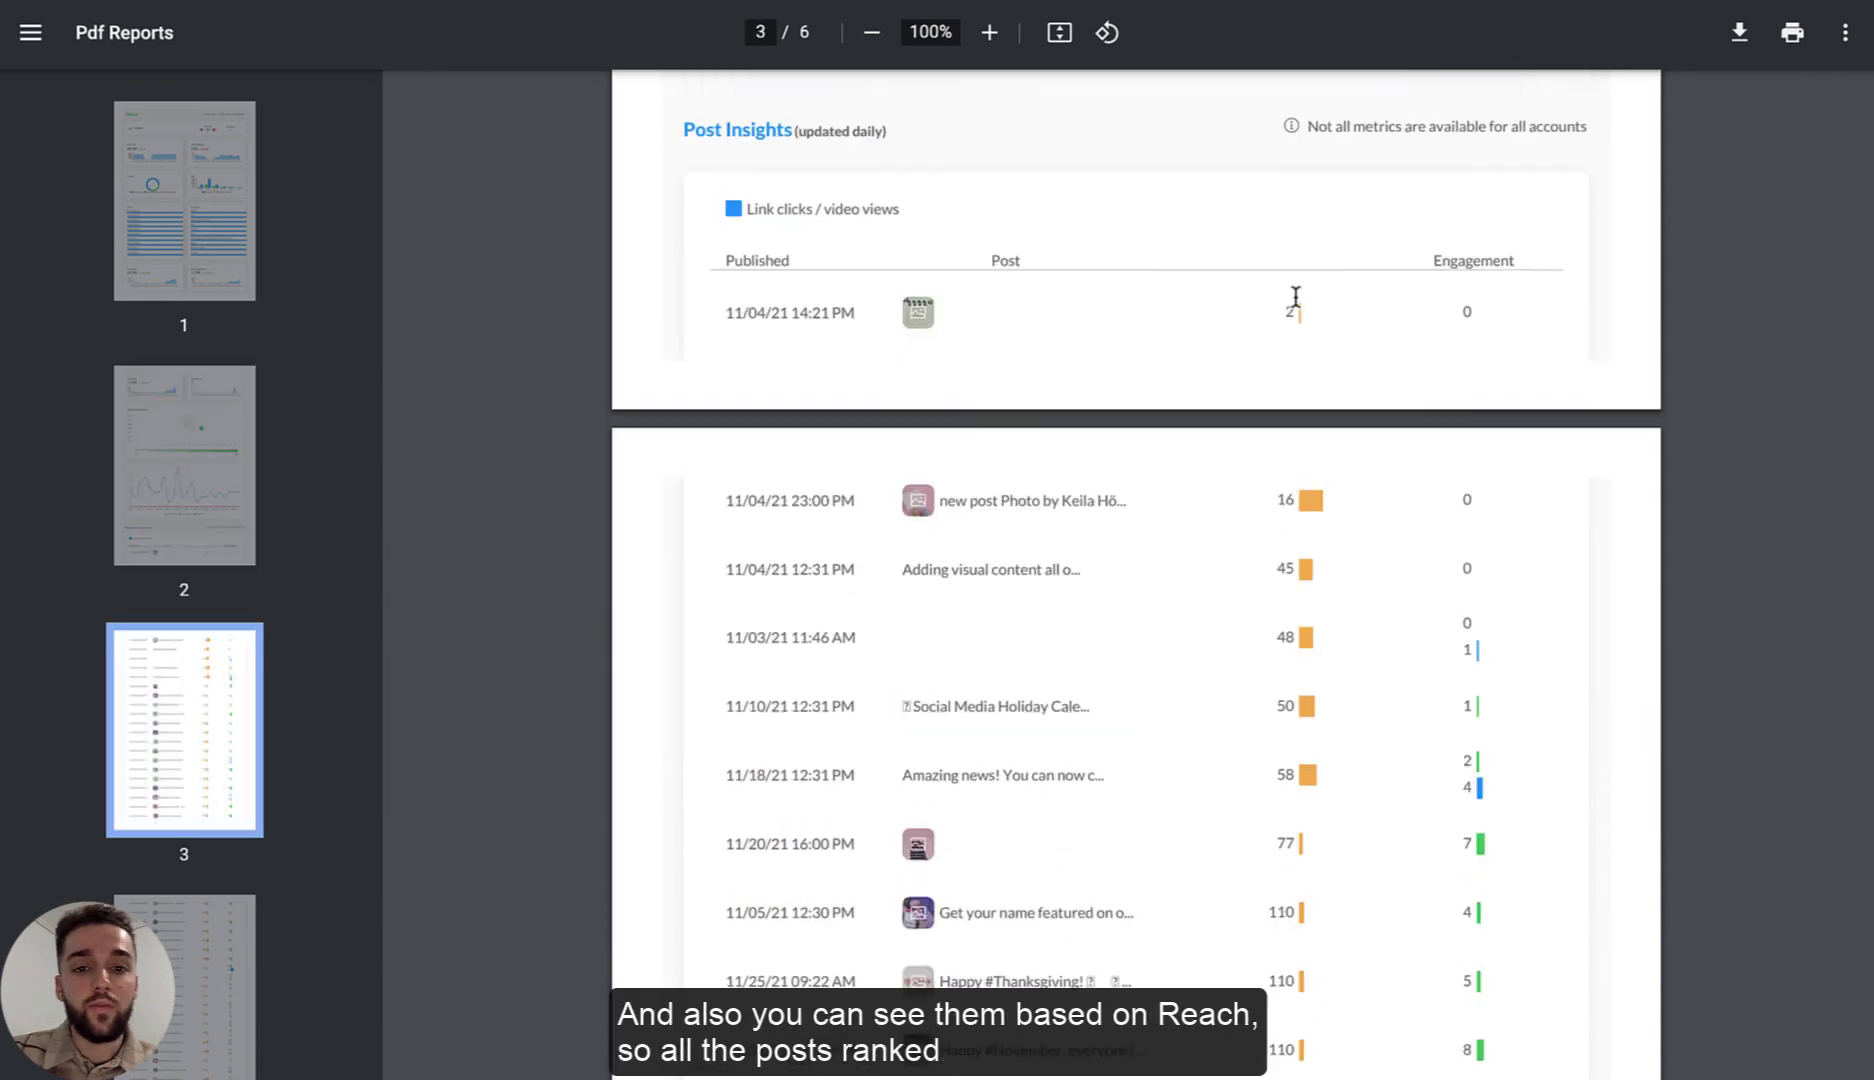
scroll(1243, 480, "up", 1)
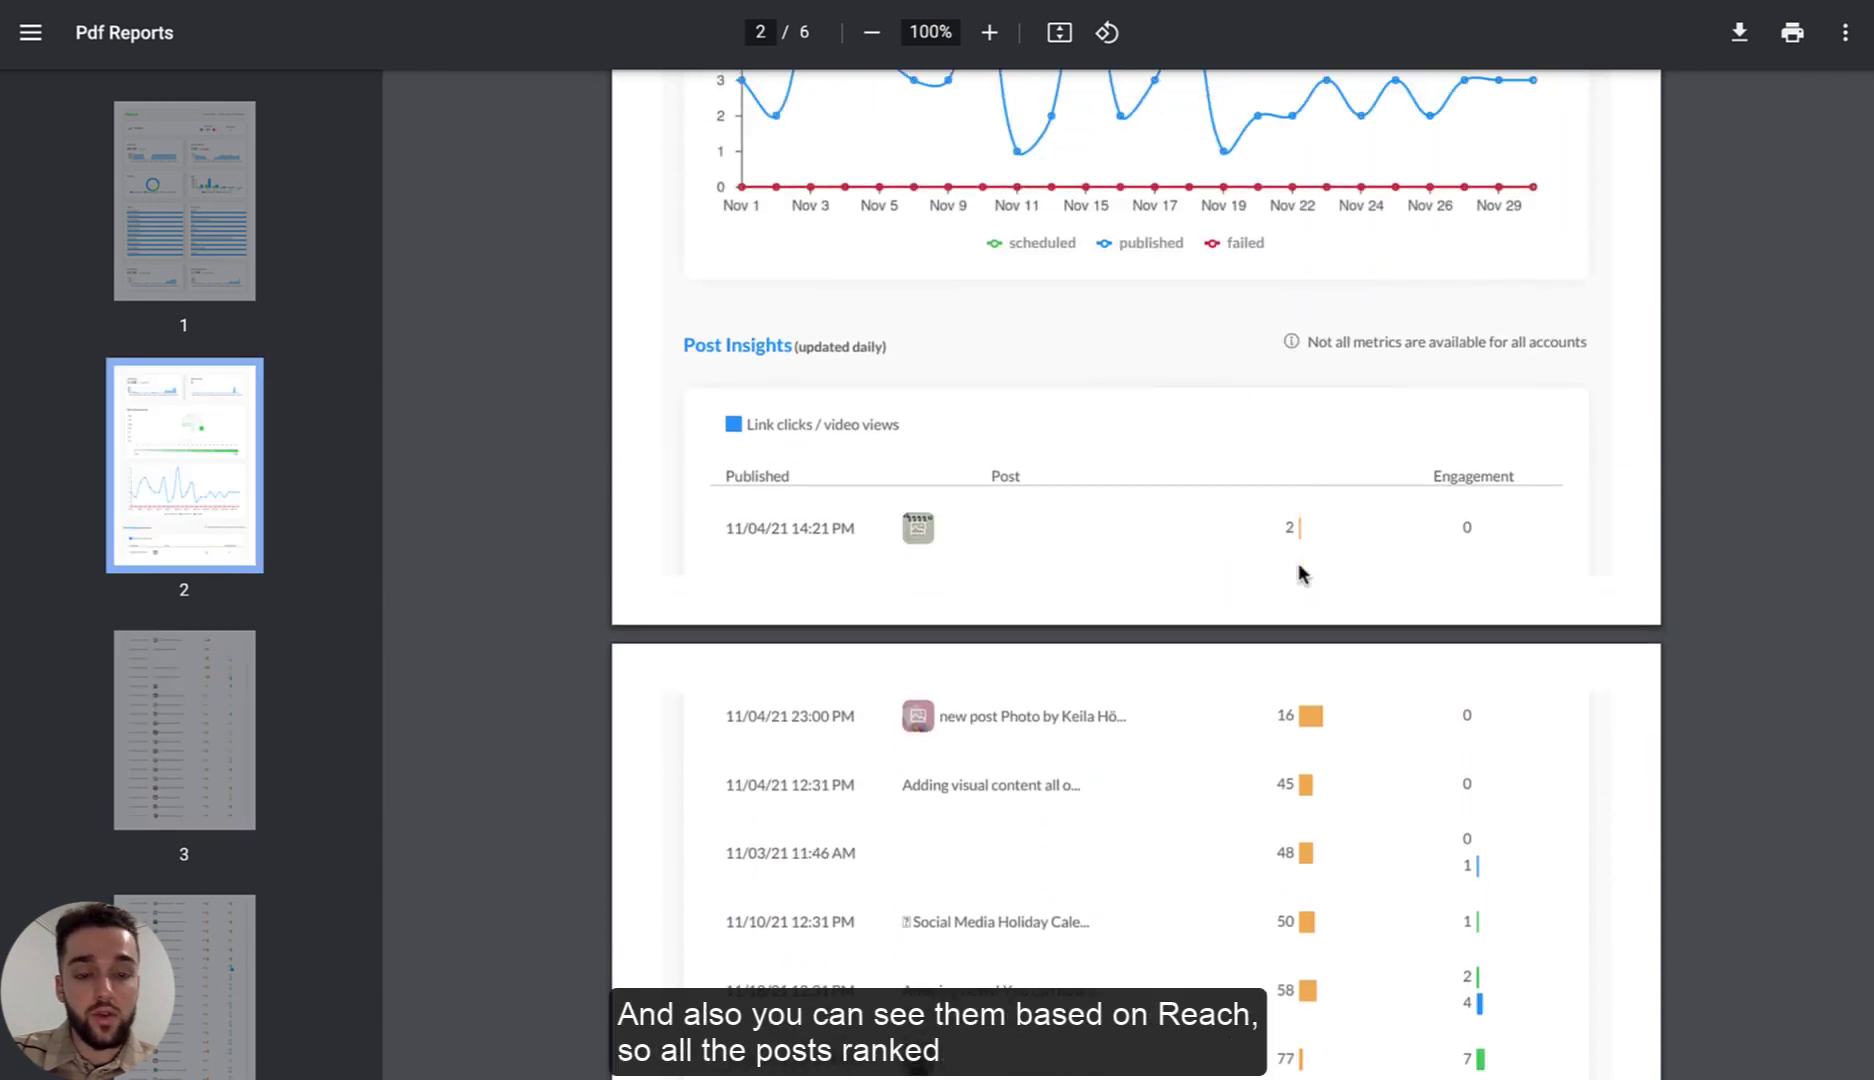
scroll(1300, 572, "down", 6)
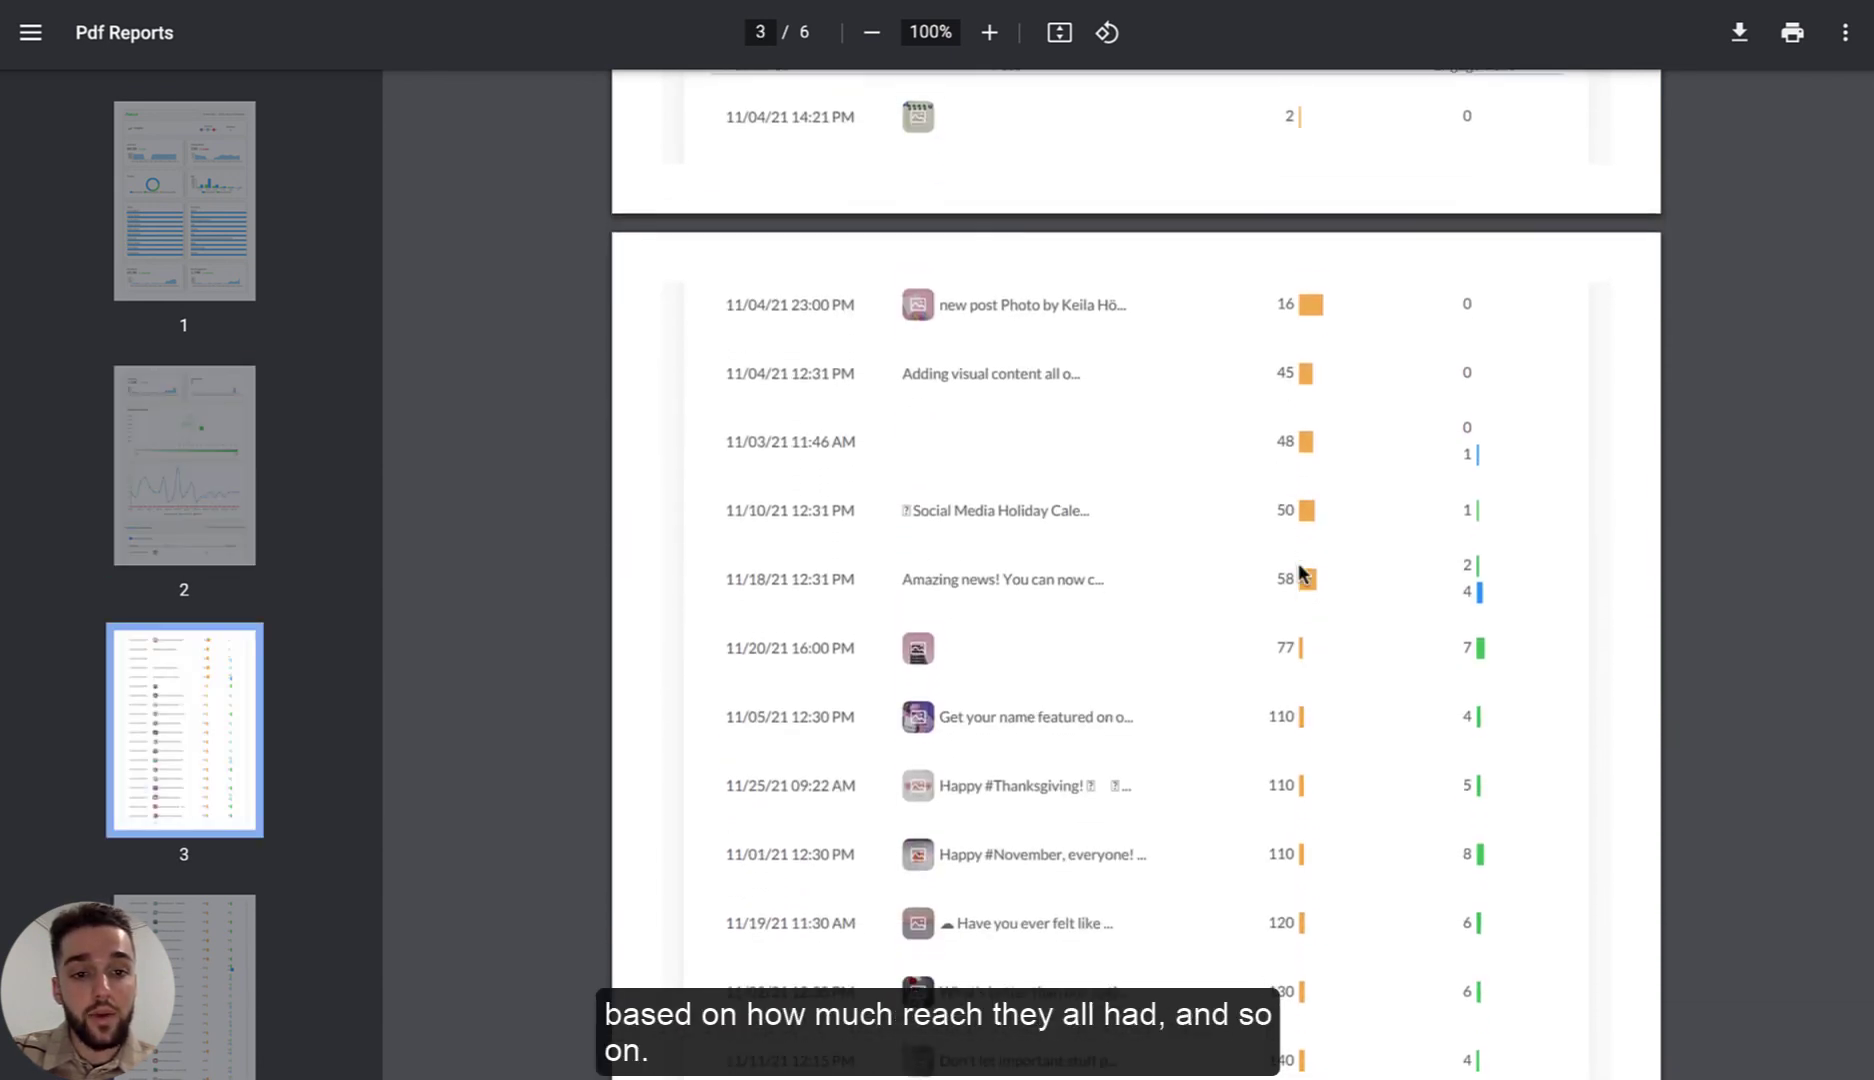
scroll(1289, 611, "down", 18)
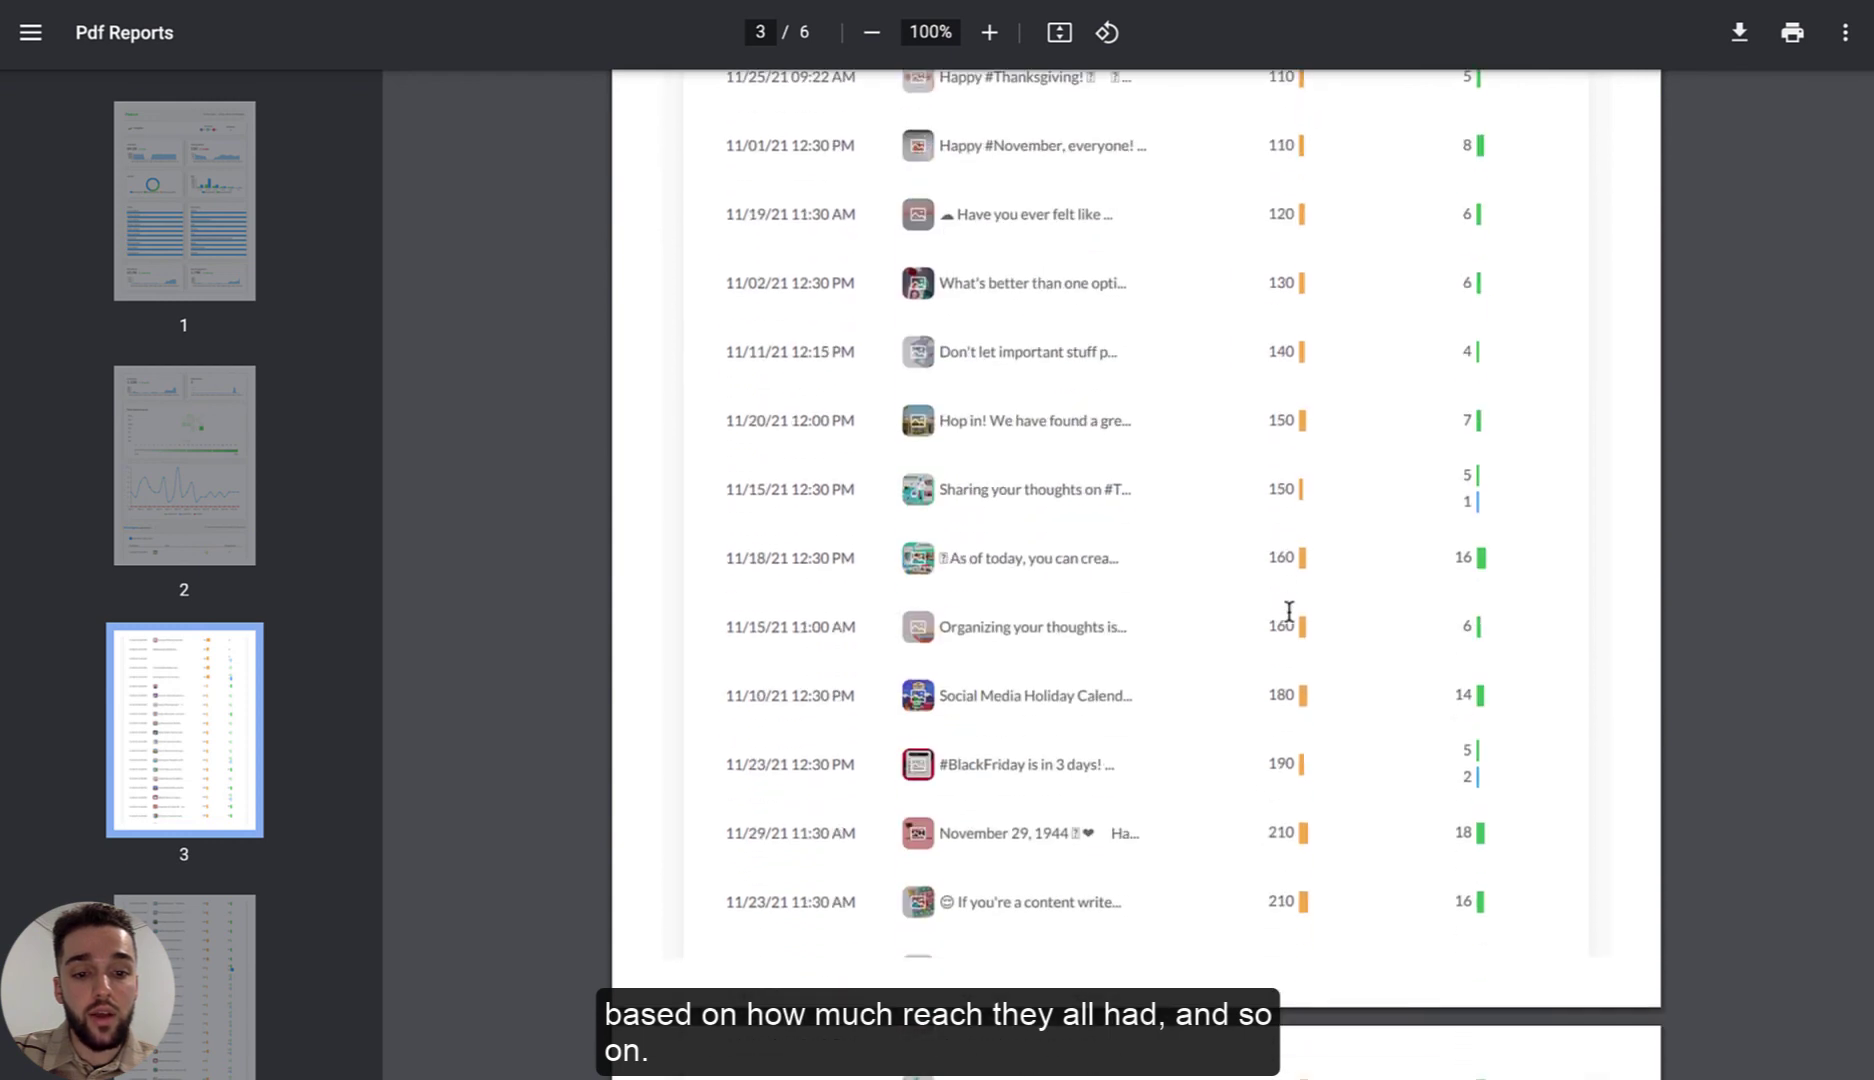
scroll(1289, 608, "down", 20)
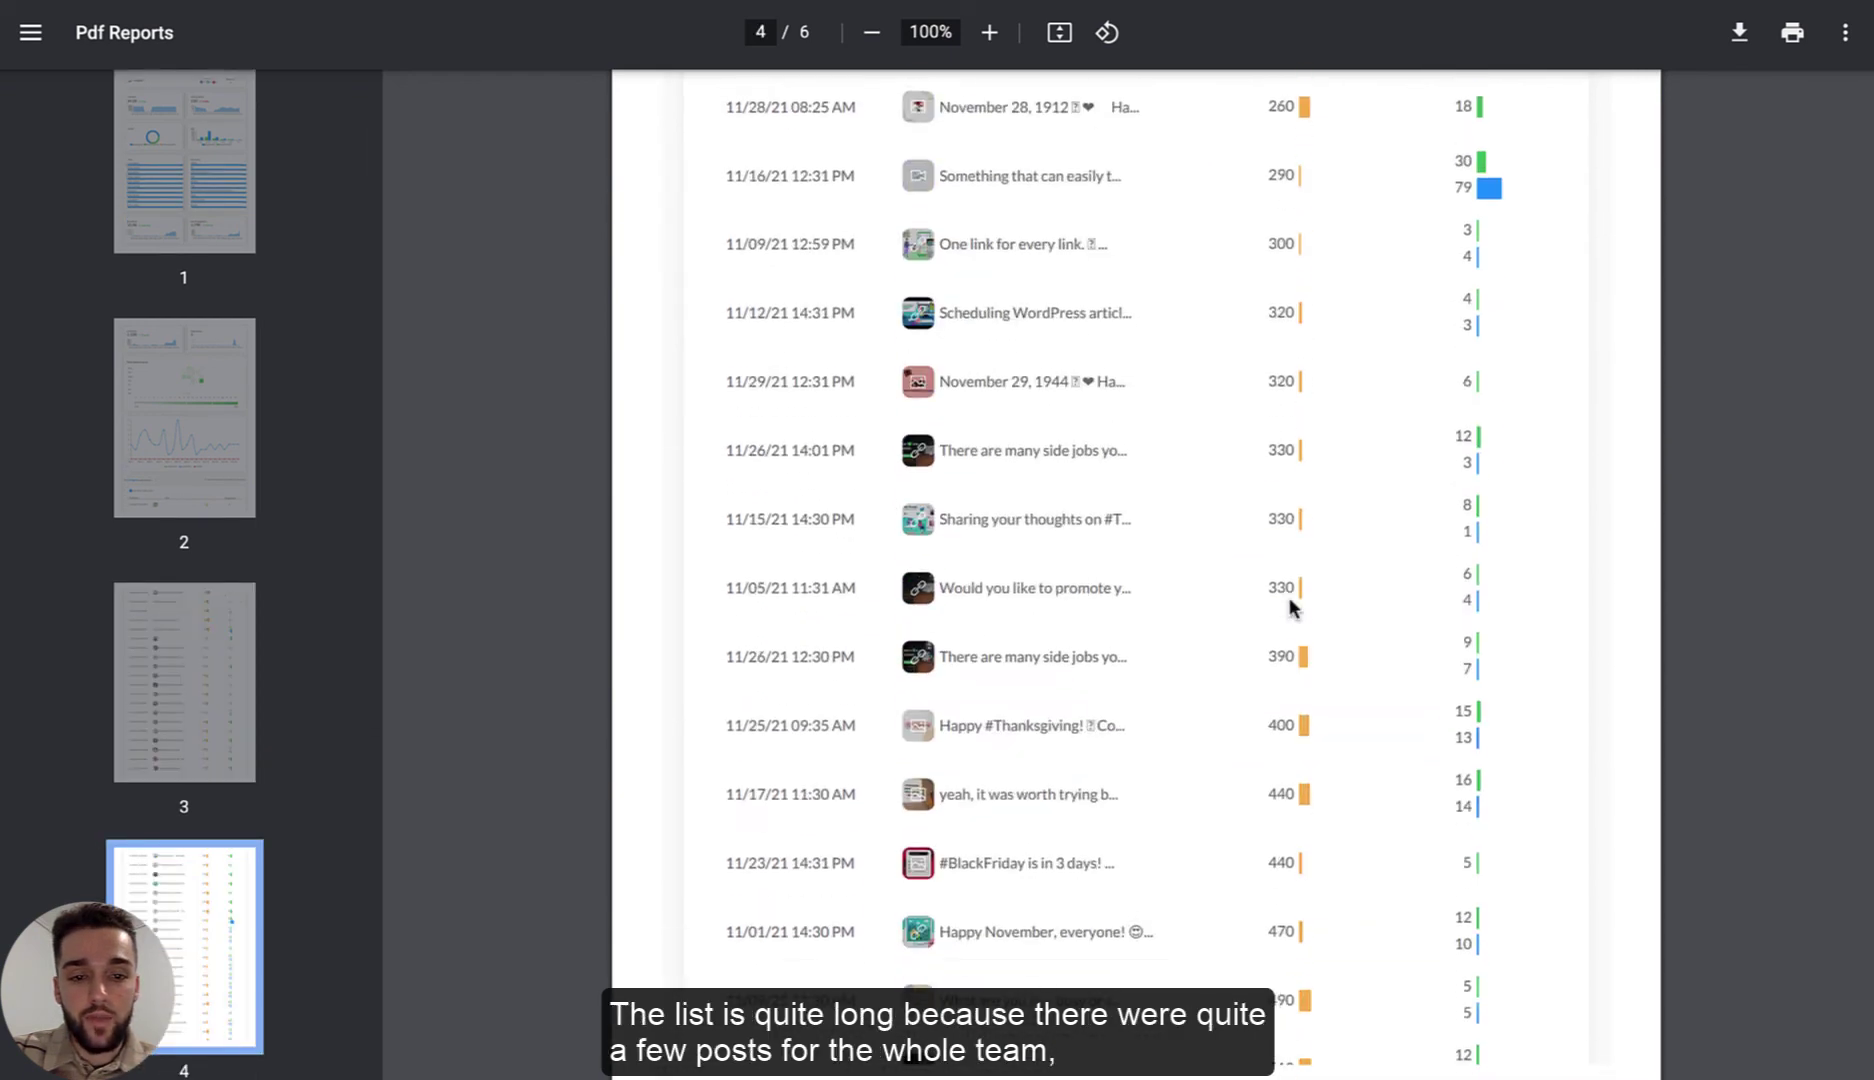
scroll(1289, 606, "down", 6)
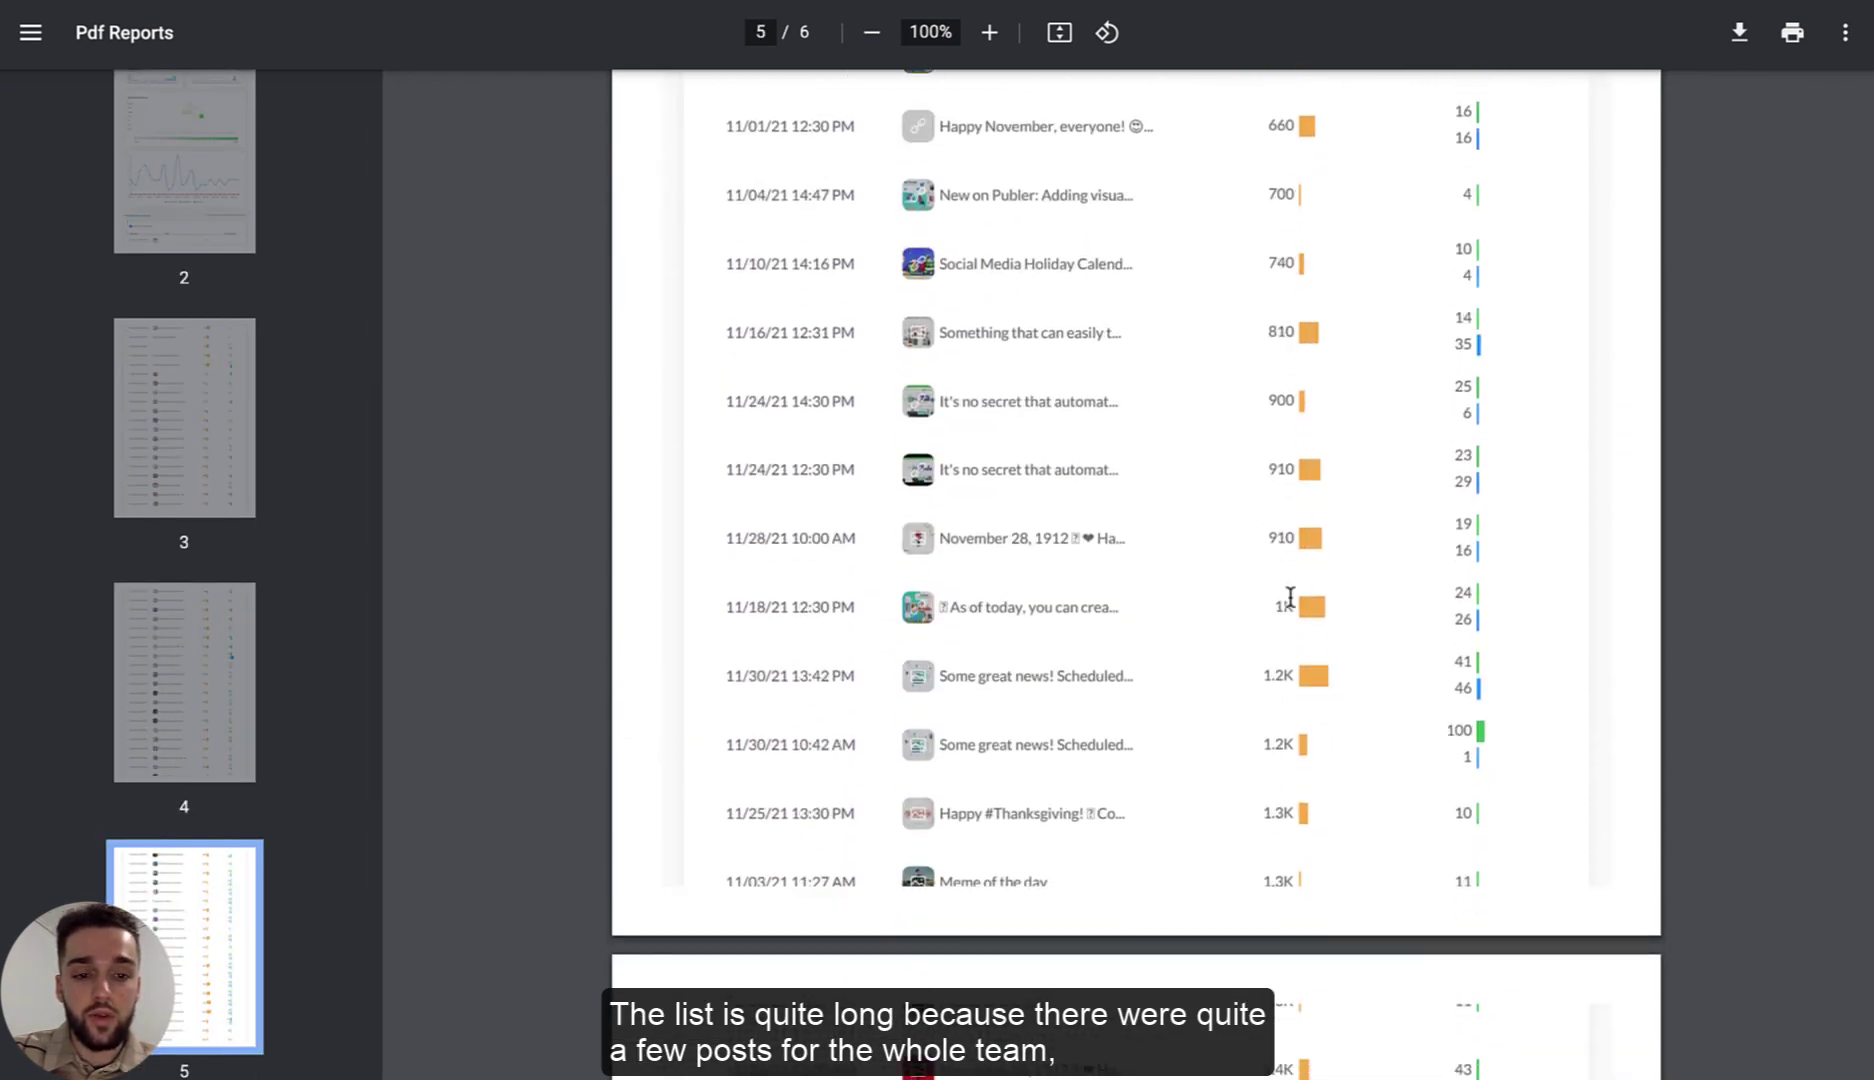
scroll(1290, 597, "down", 7)
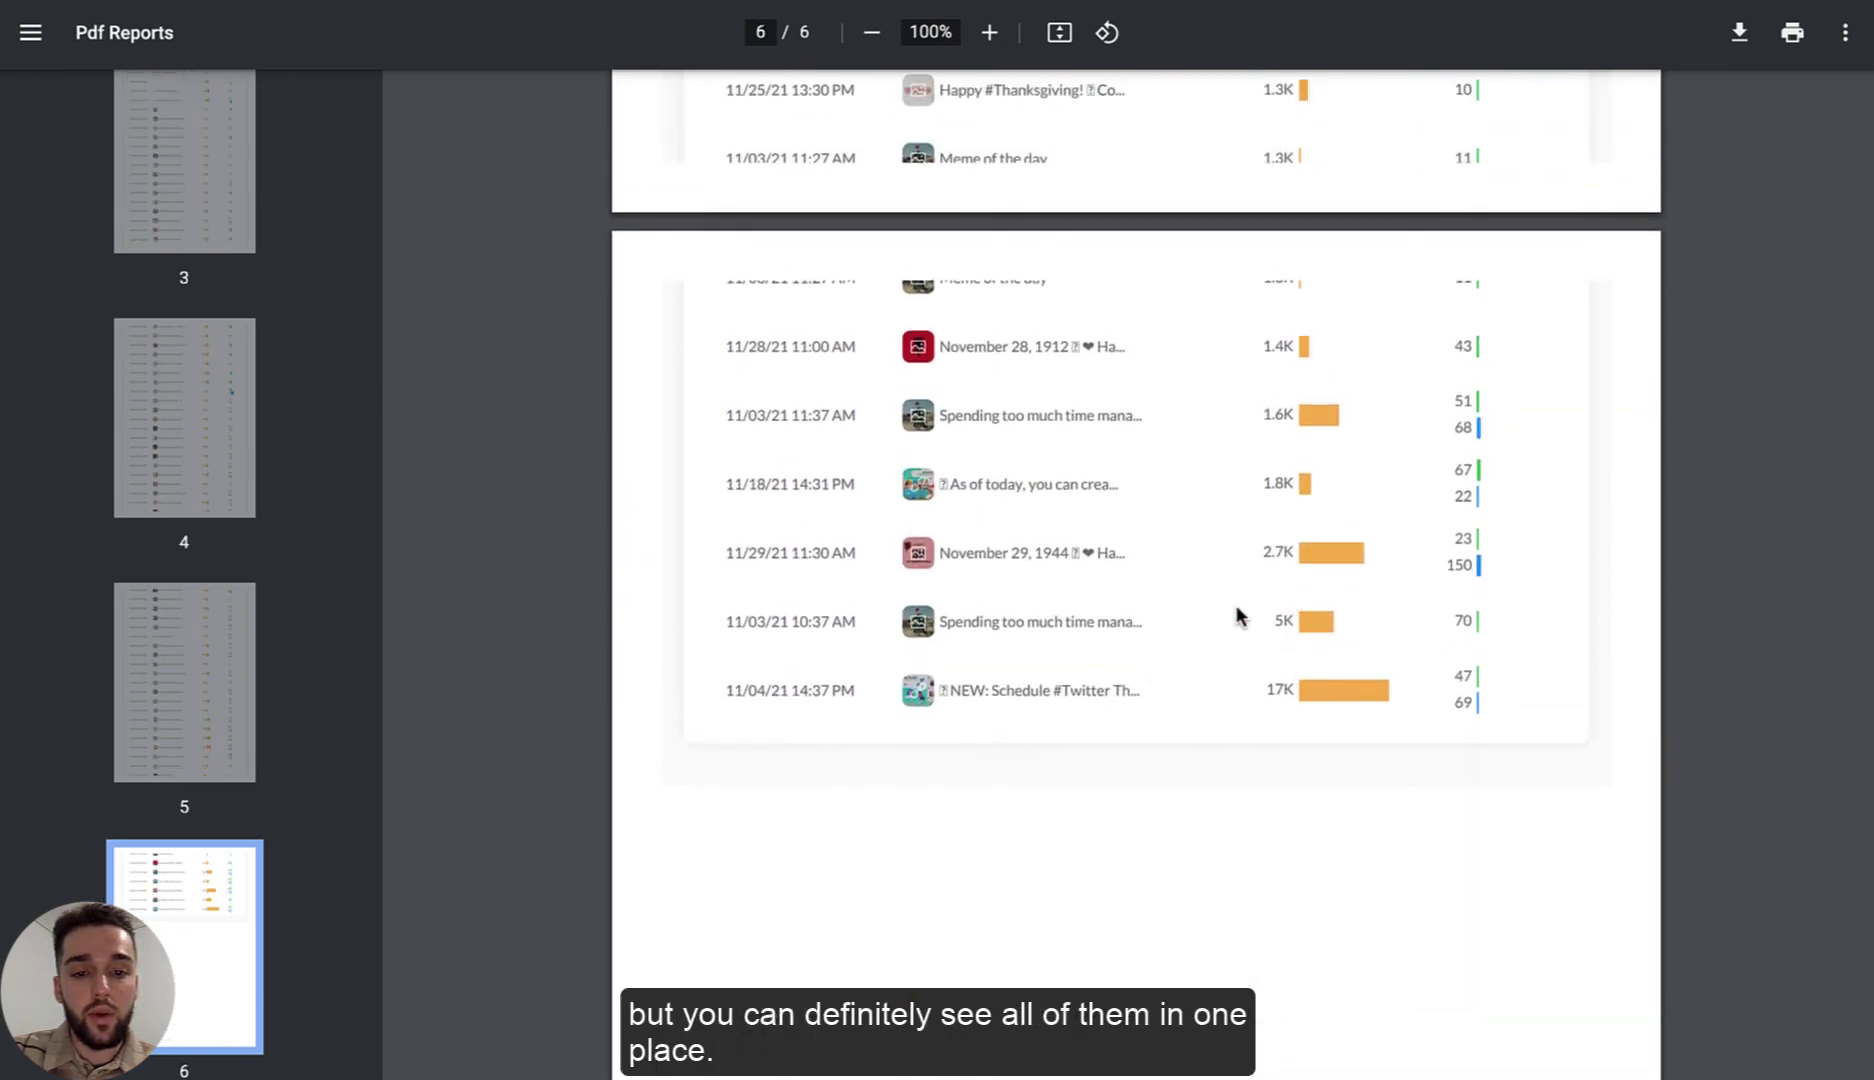
scroll(1283, 600, "up", 10)
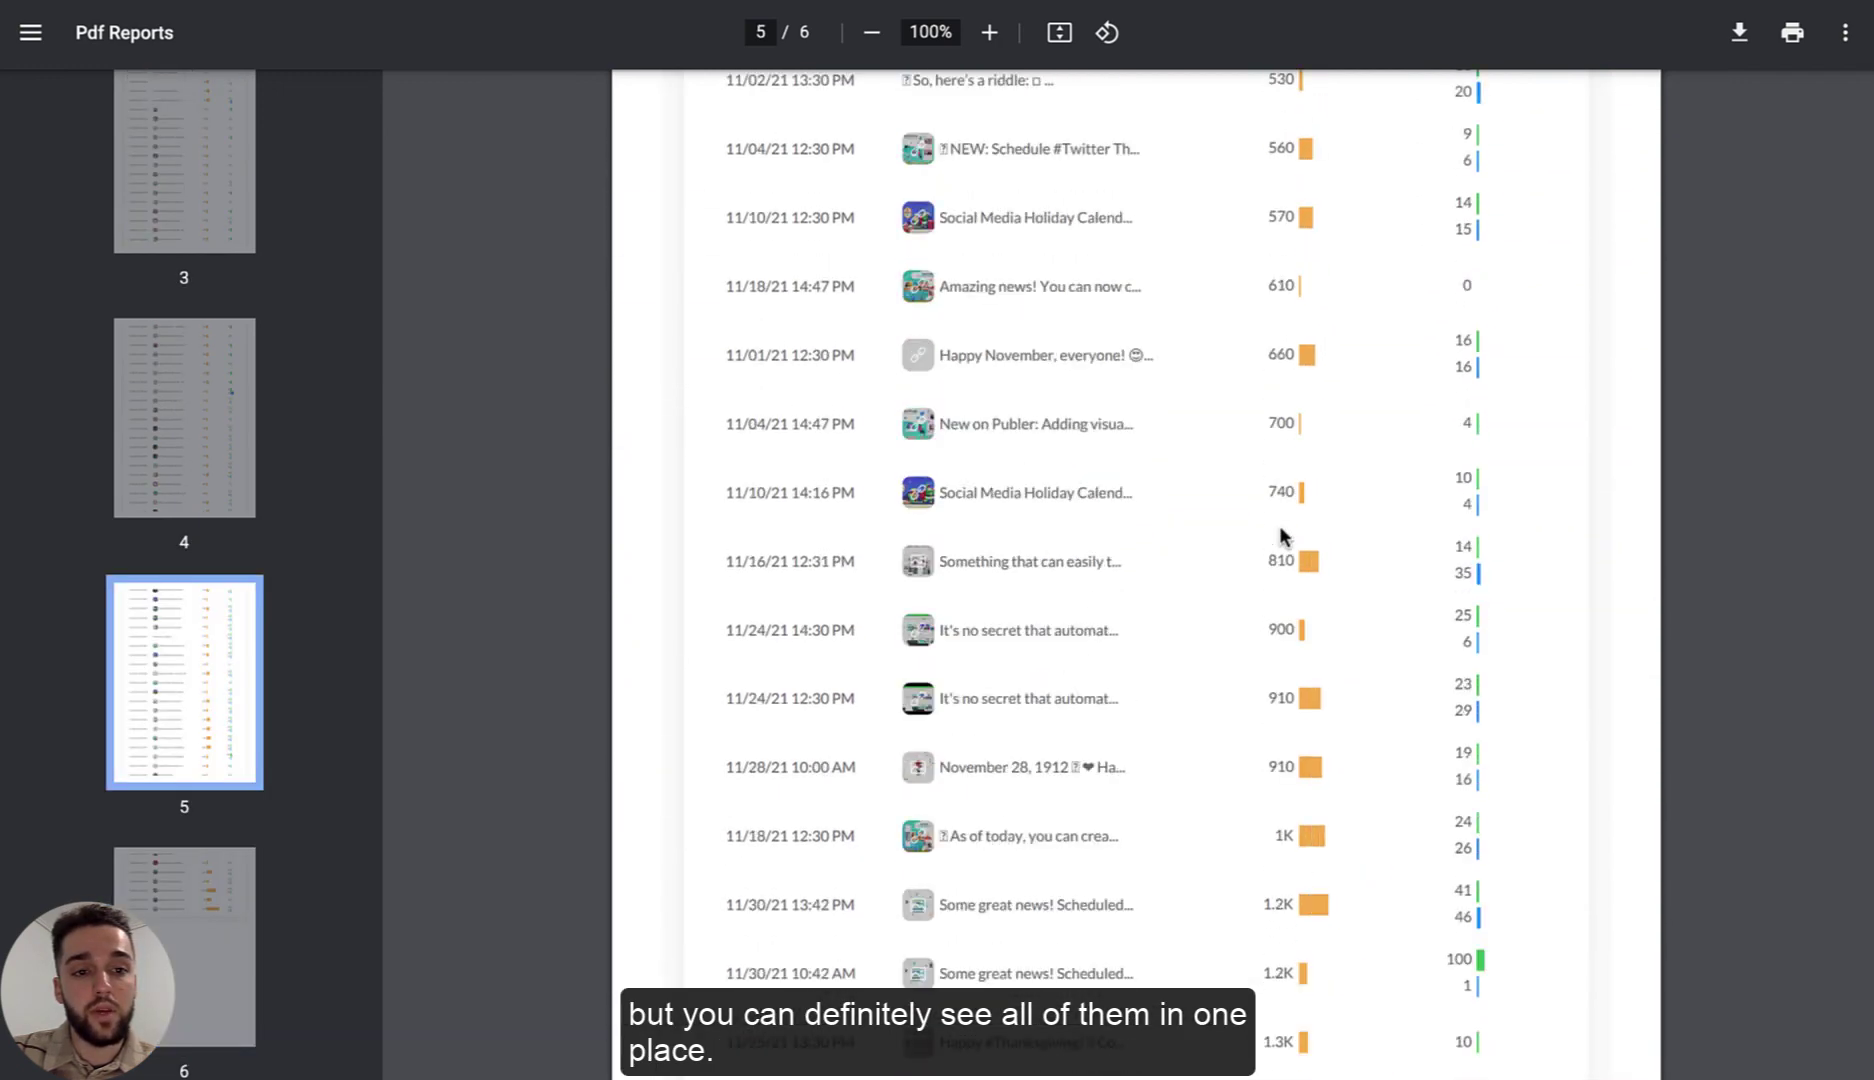
scroll(1280, 535, "up", 20)
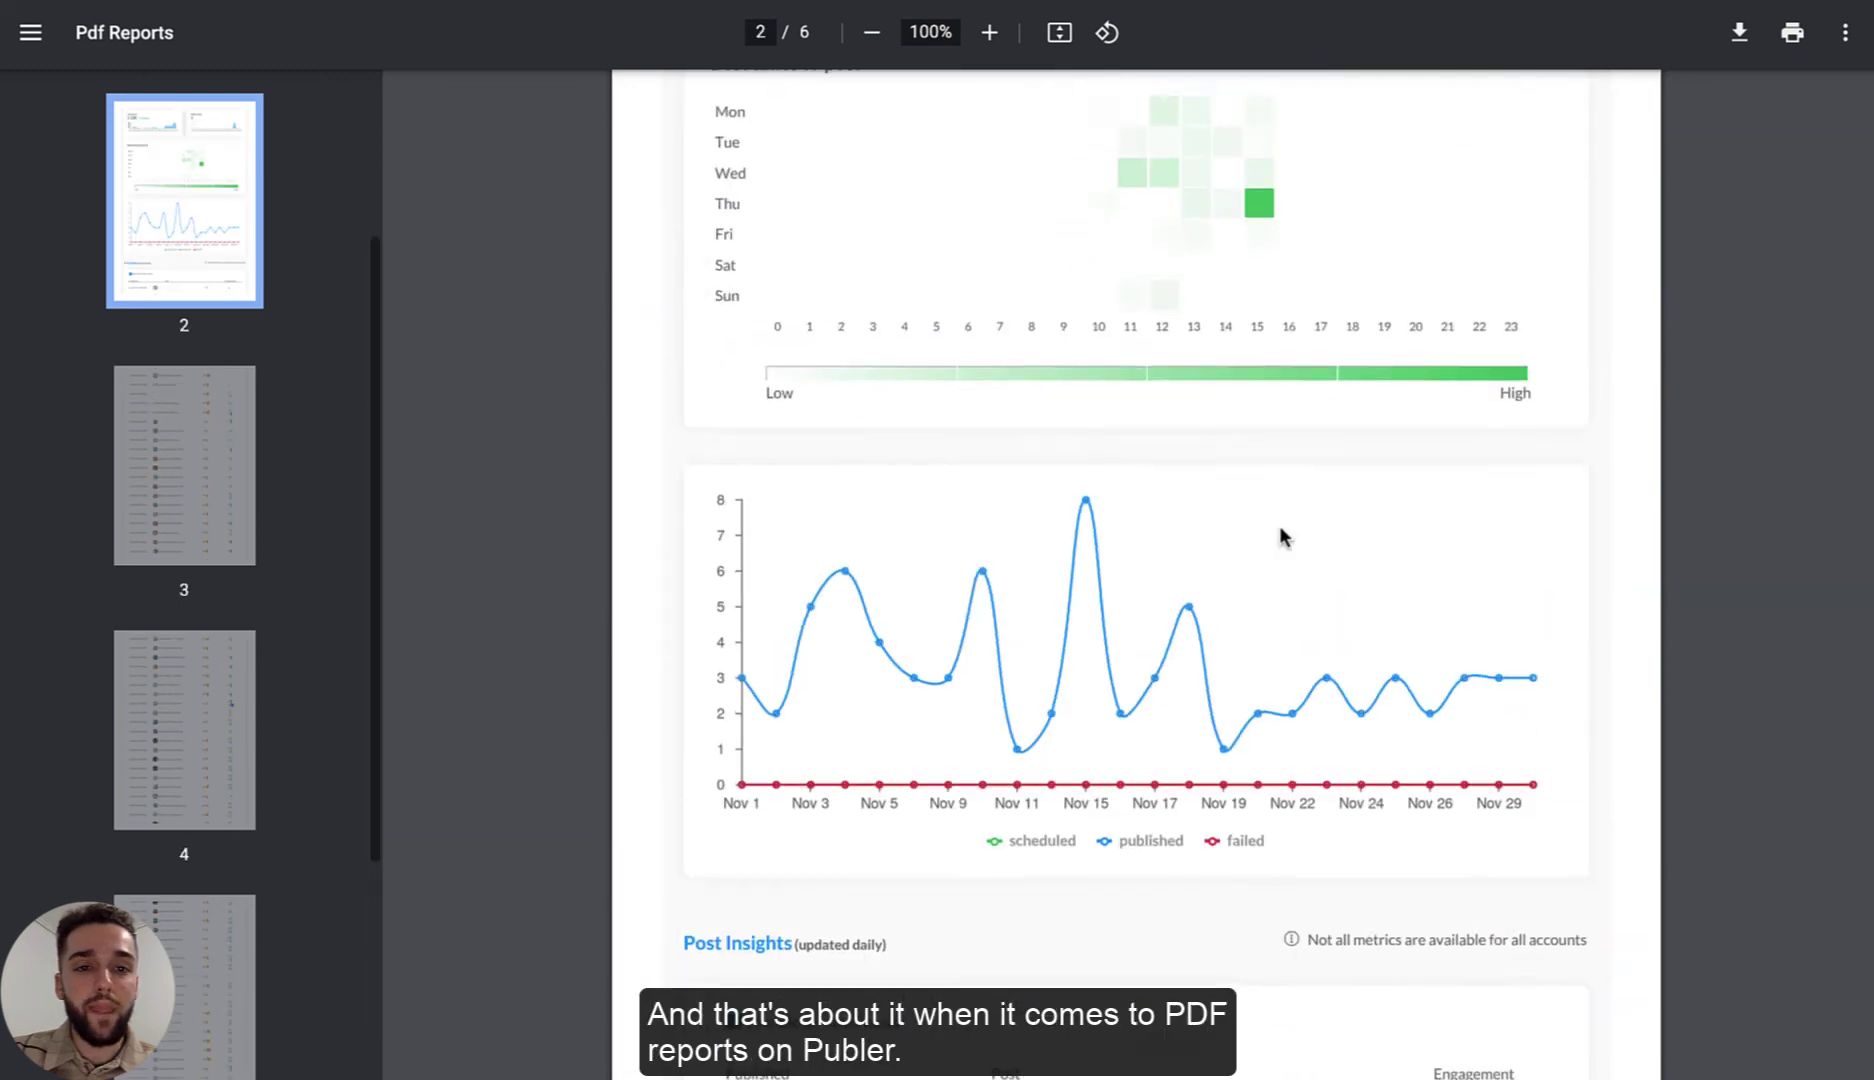
scroll(1280, 528, "up", 15)
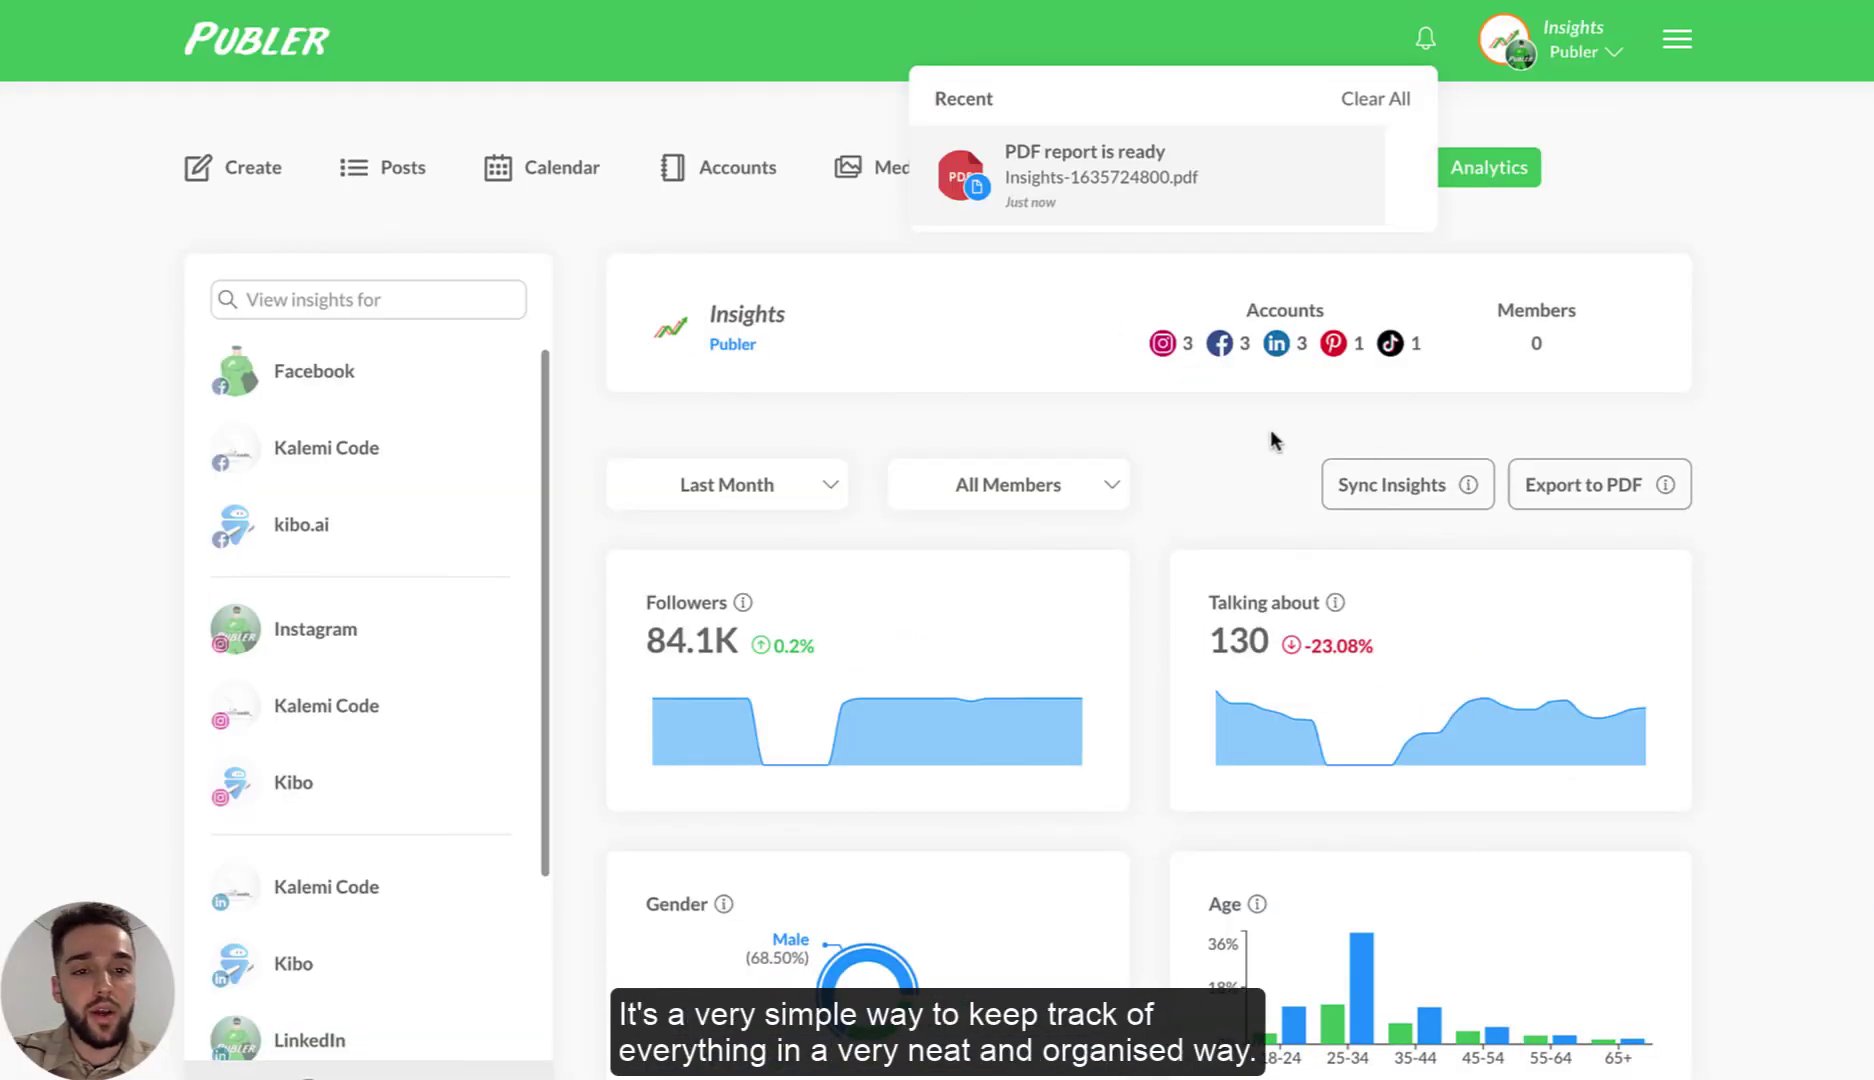
Dismiss notifications and filter insights to the LinkedIn account by searching 'Linke'
left_click(1250, 437)
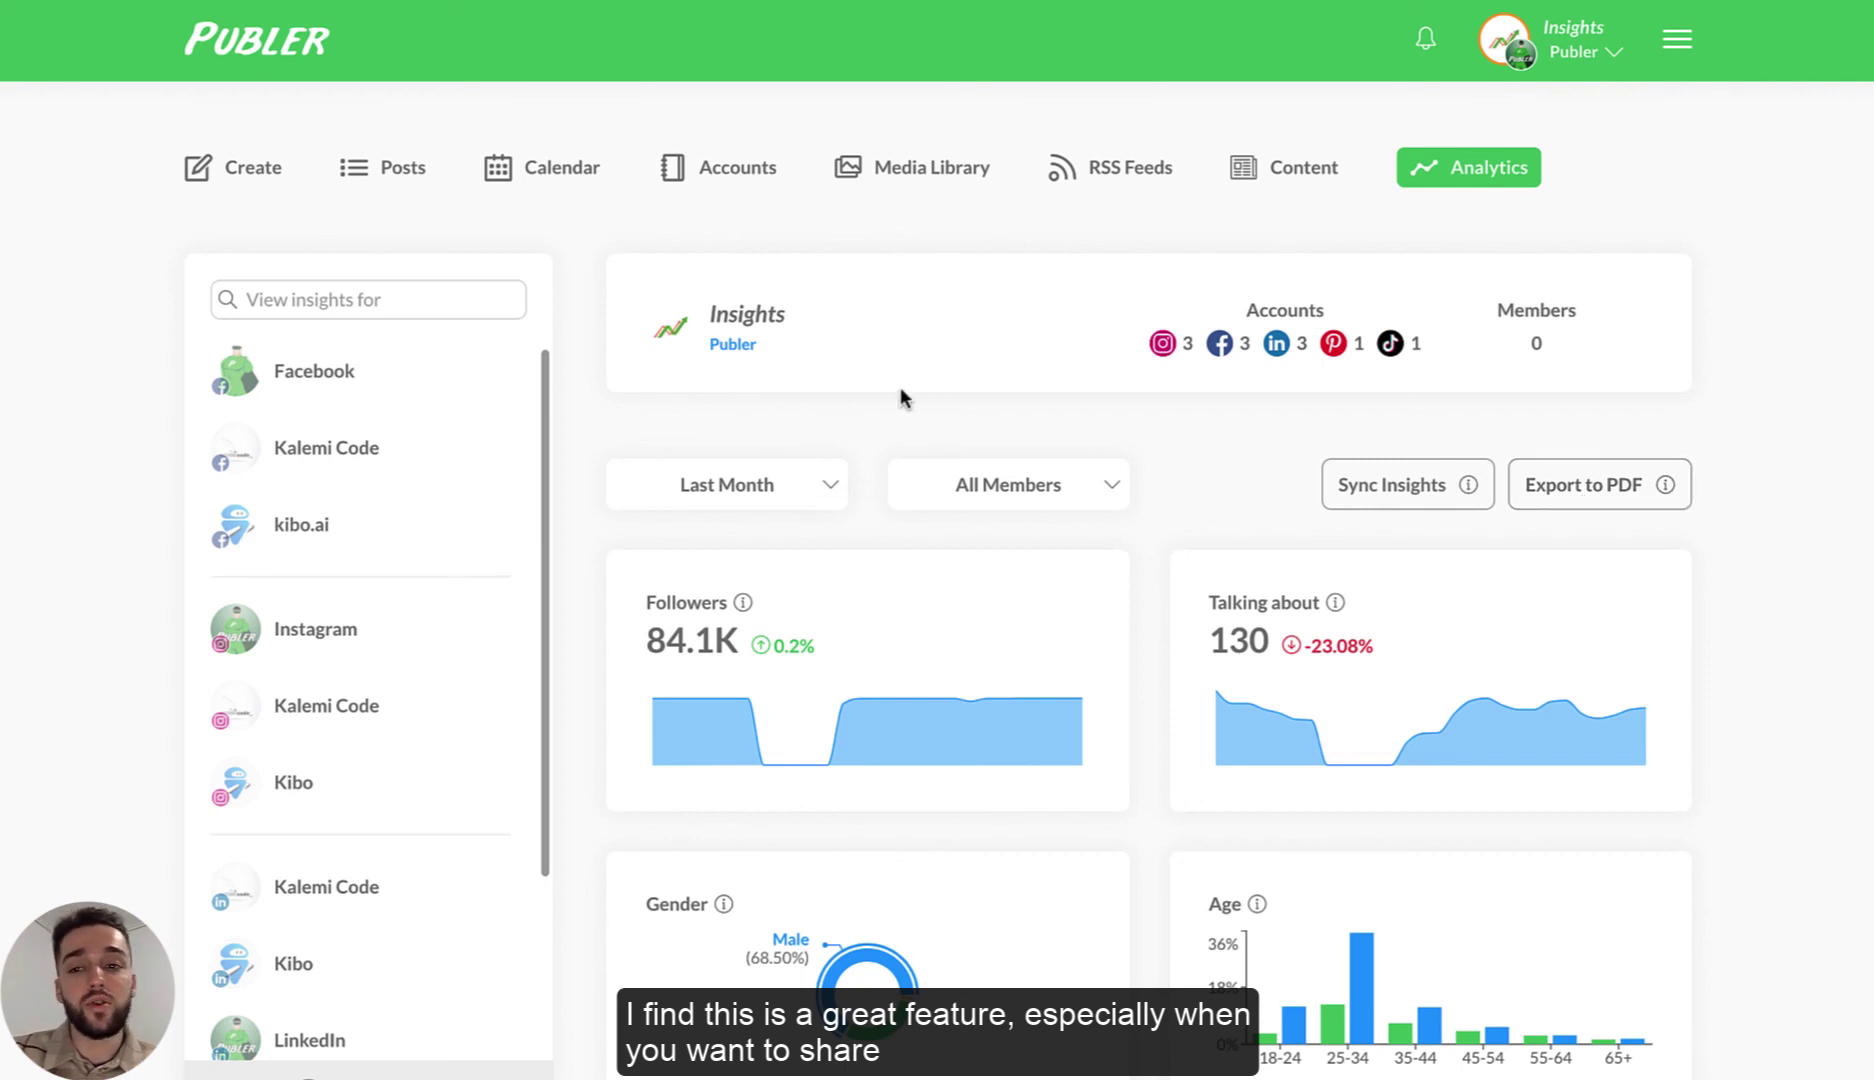
type("Linke")
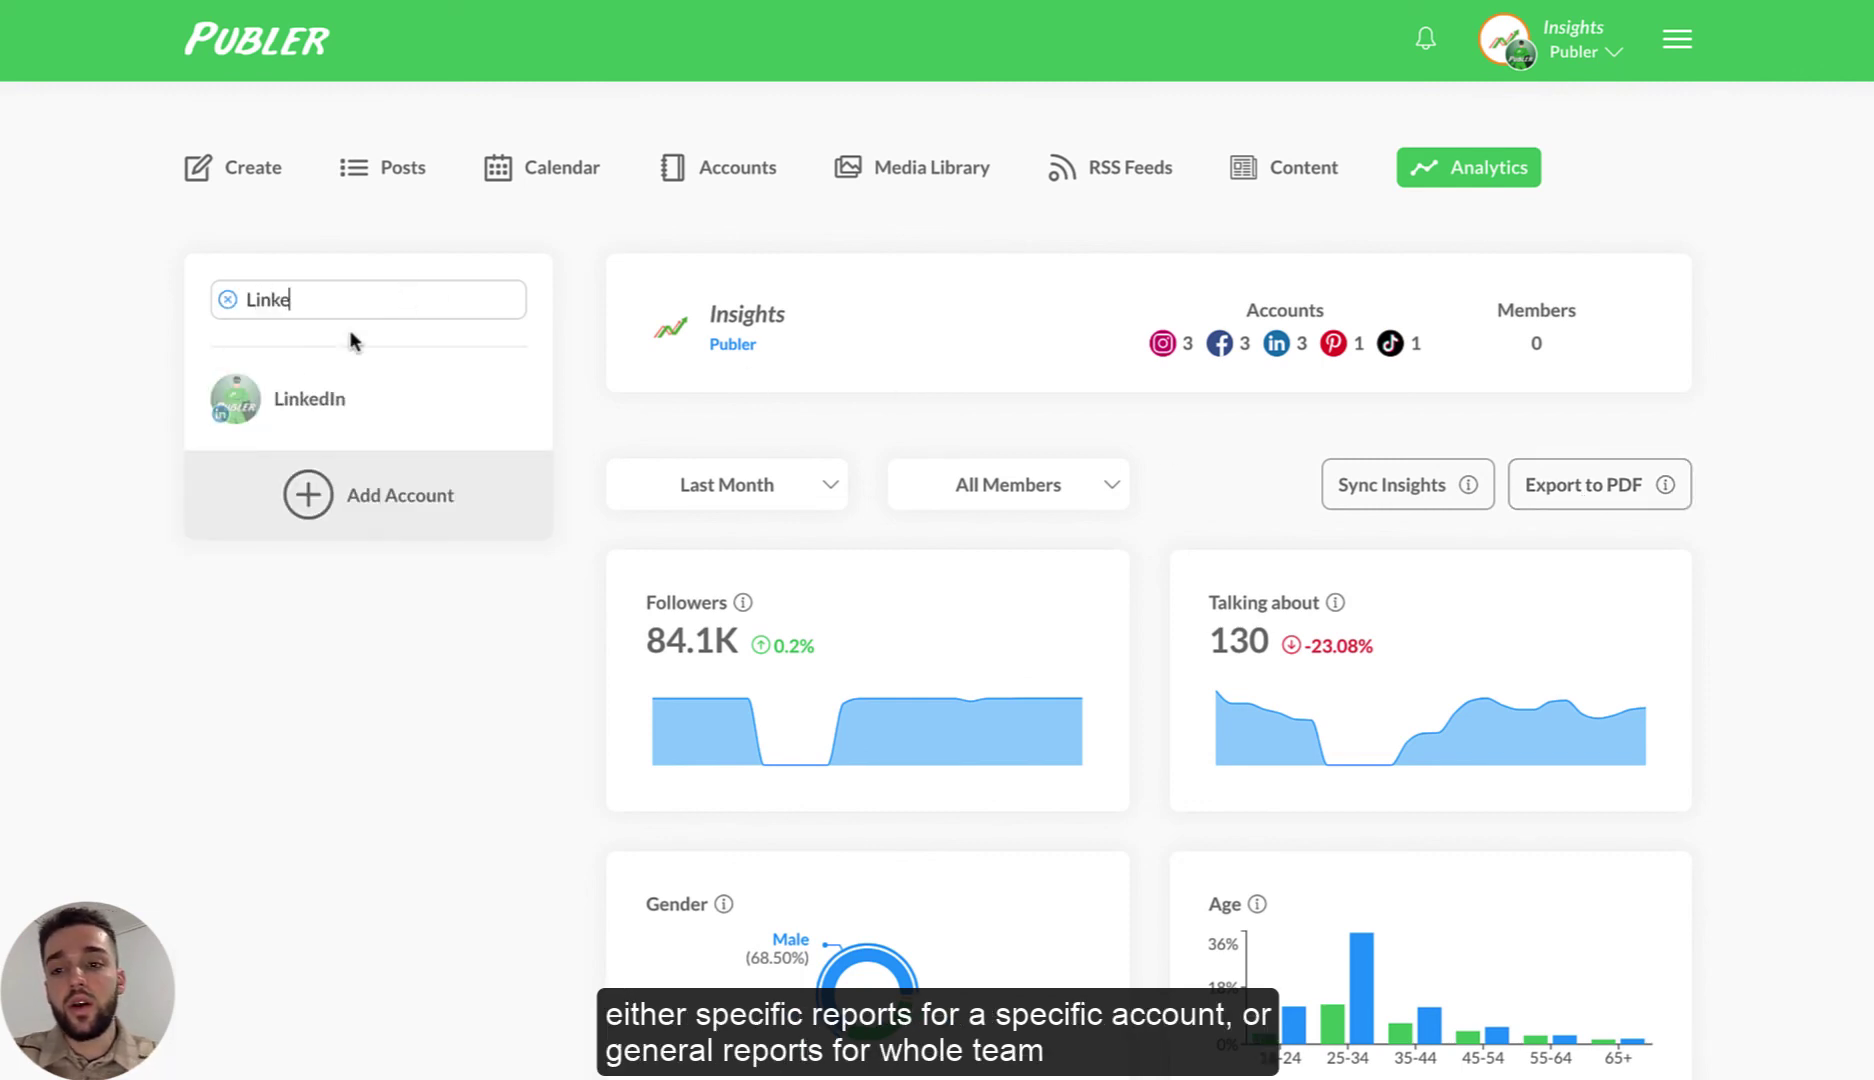
left_click(262, 405)
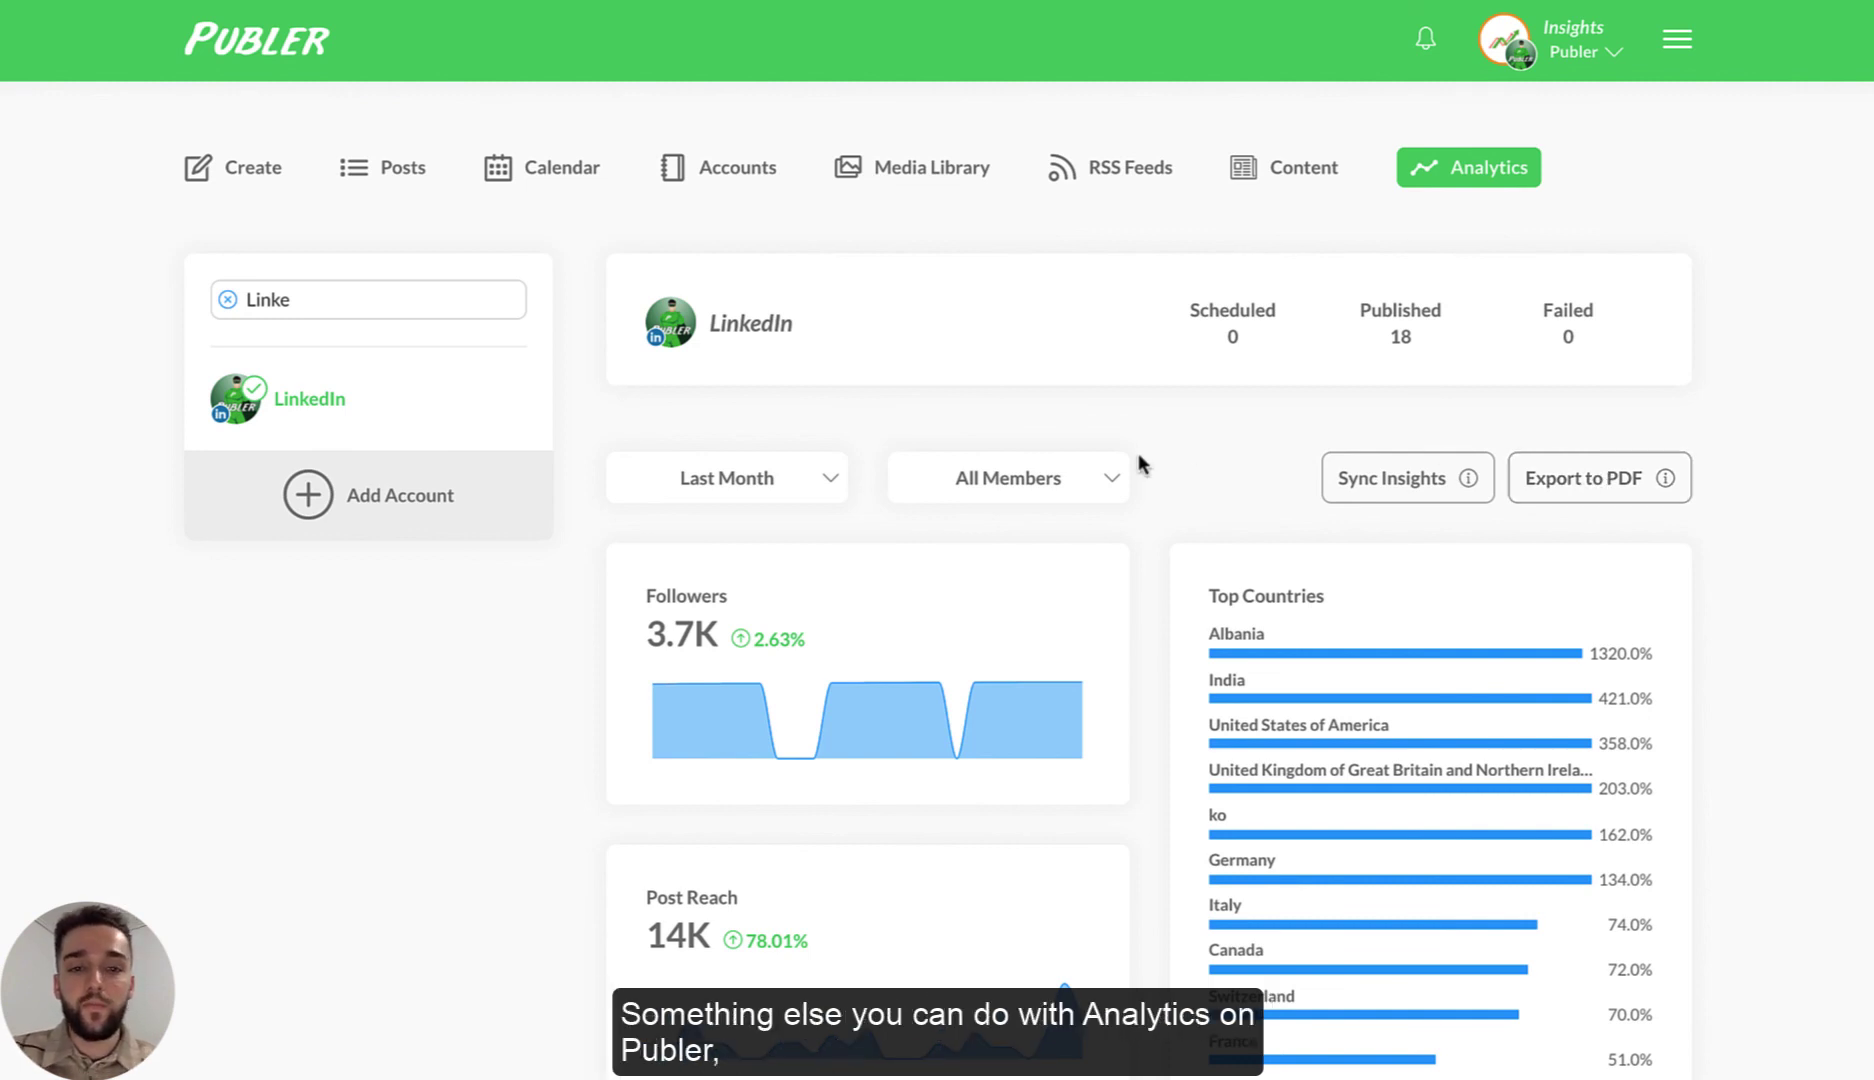
scroll(1140, 458, "down", 5)
scroll(1142, 422, "down", 2)
scroll(1142, 422, "up", 7)
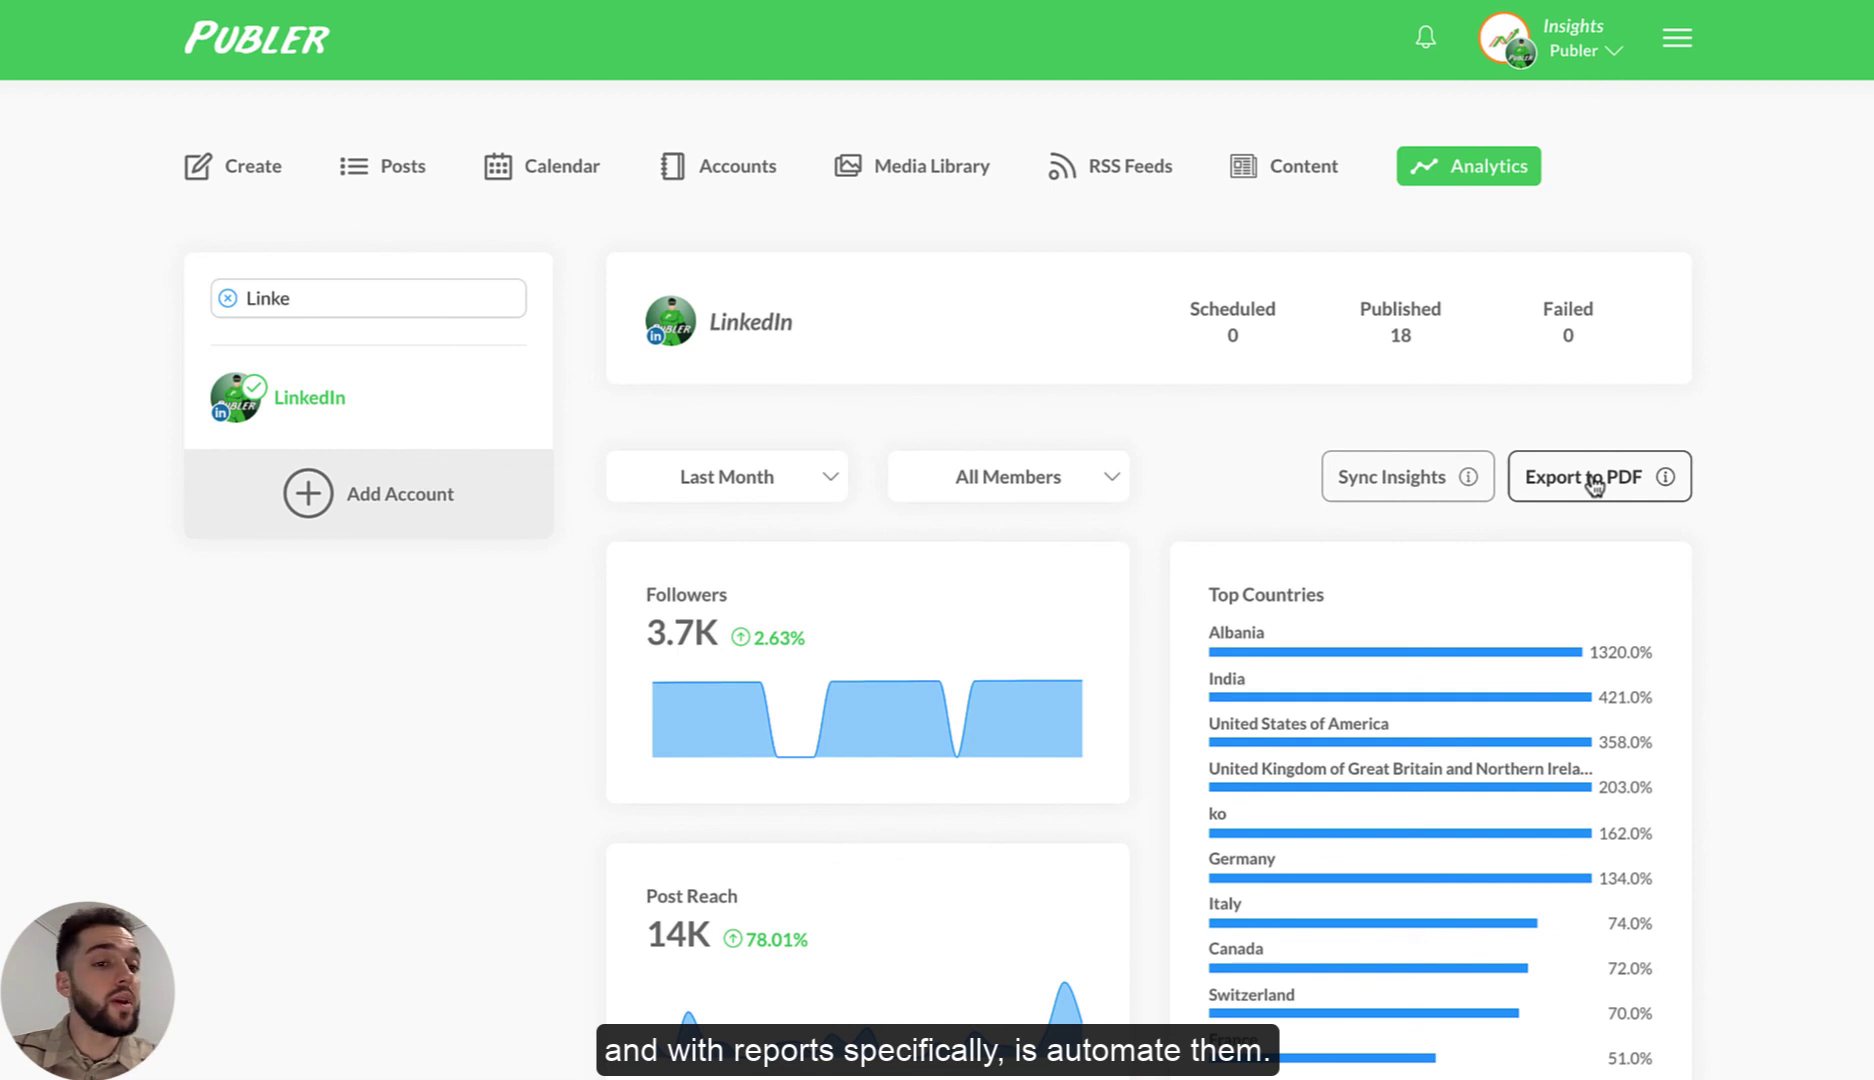
In Settings > Notifications, set Analytics emails to "Don't email me" and save
left_click(1580, 58)
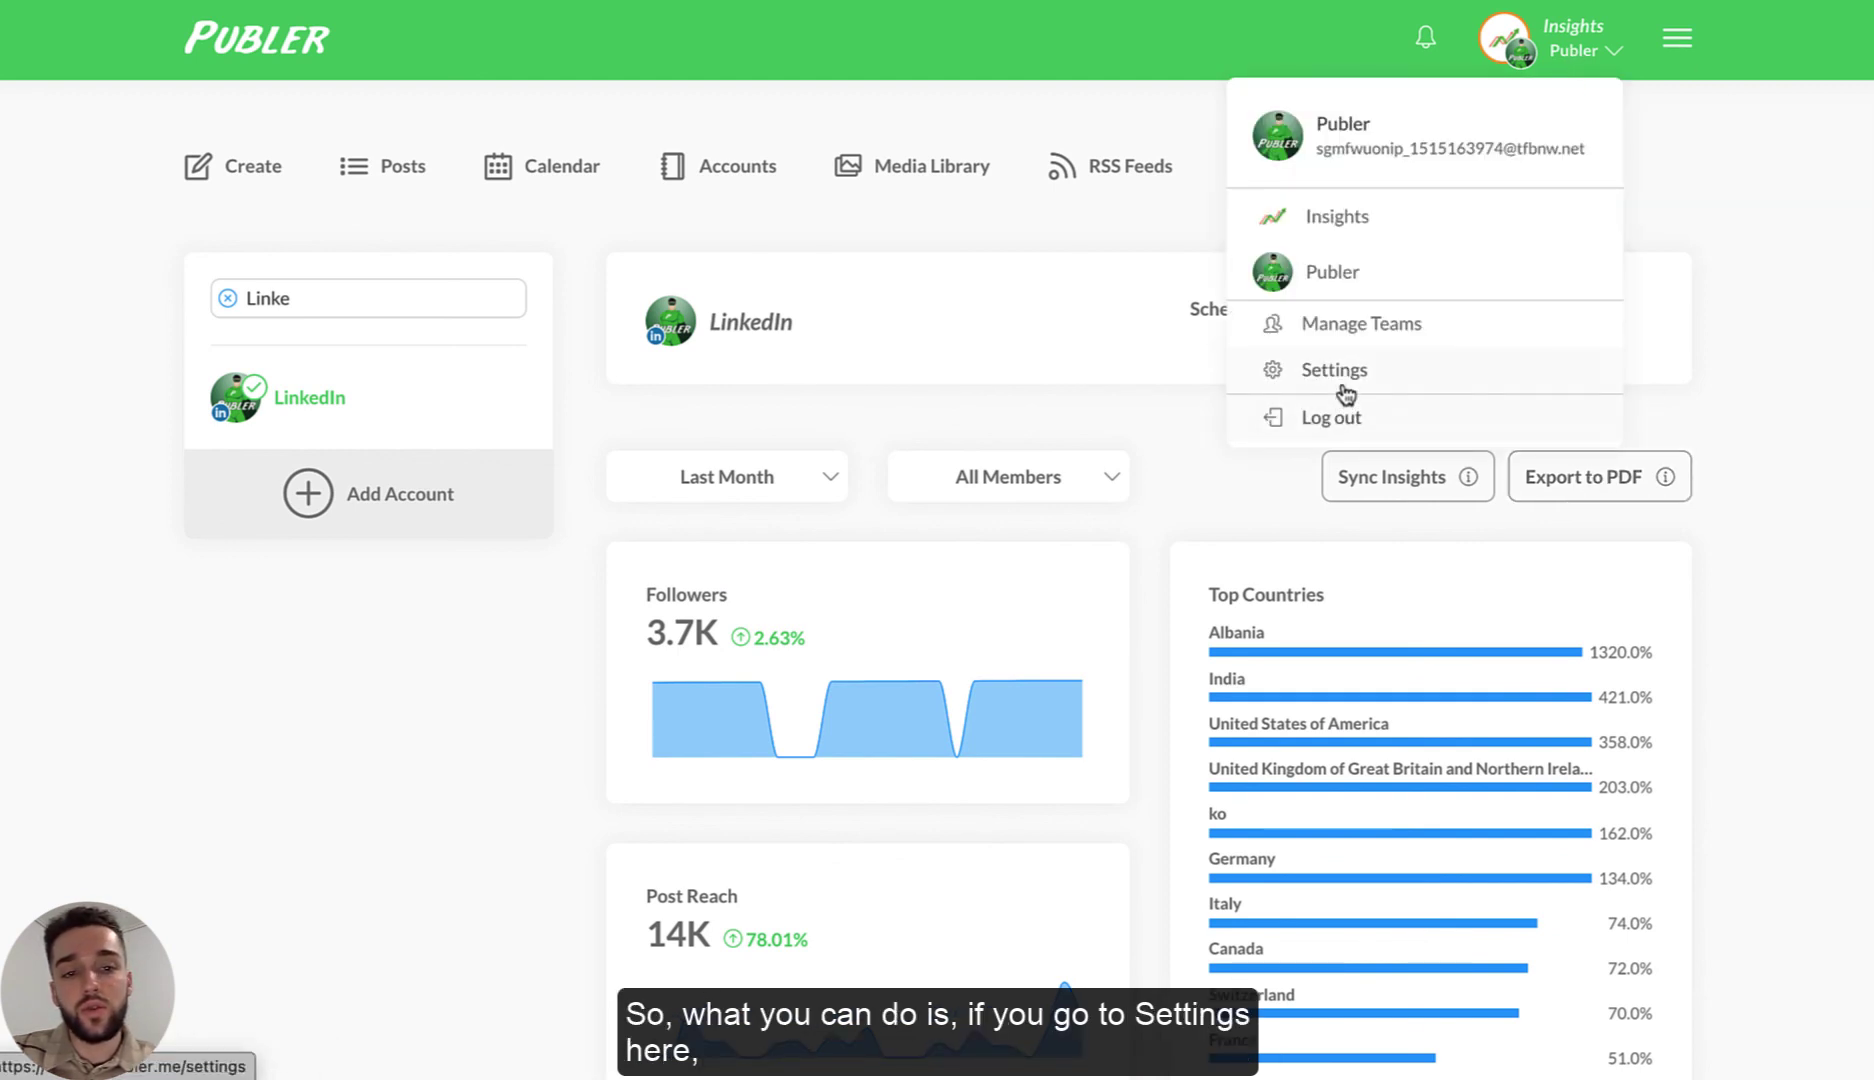
left_click(1346, 393)
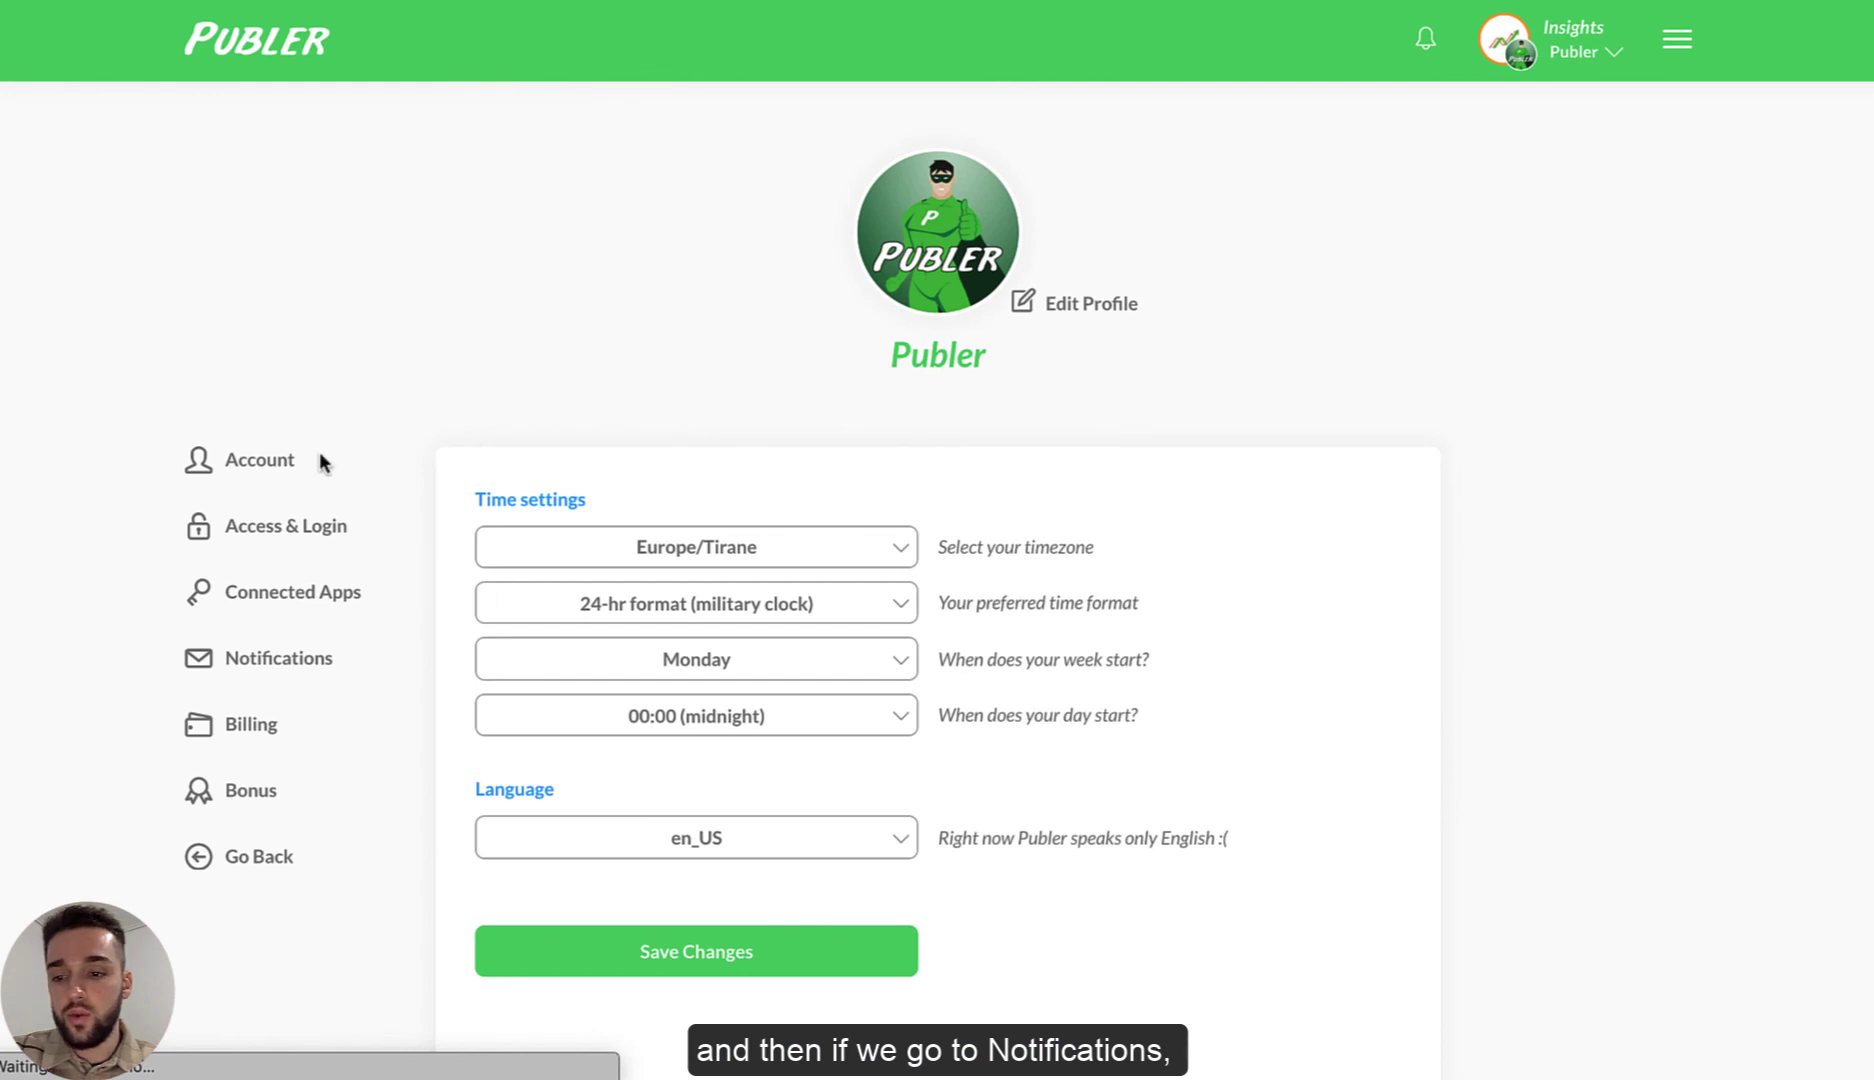
scroll(272, 580, "down", 1)
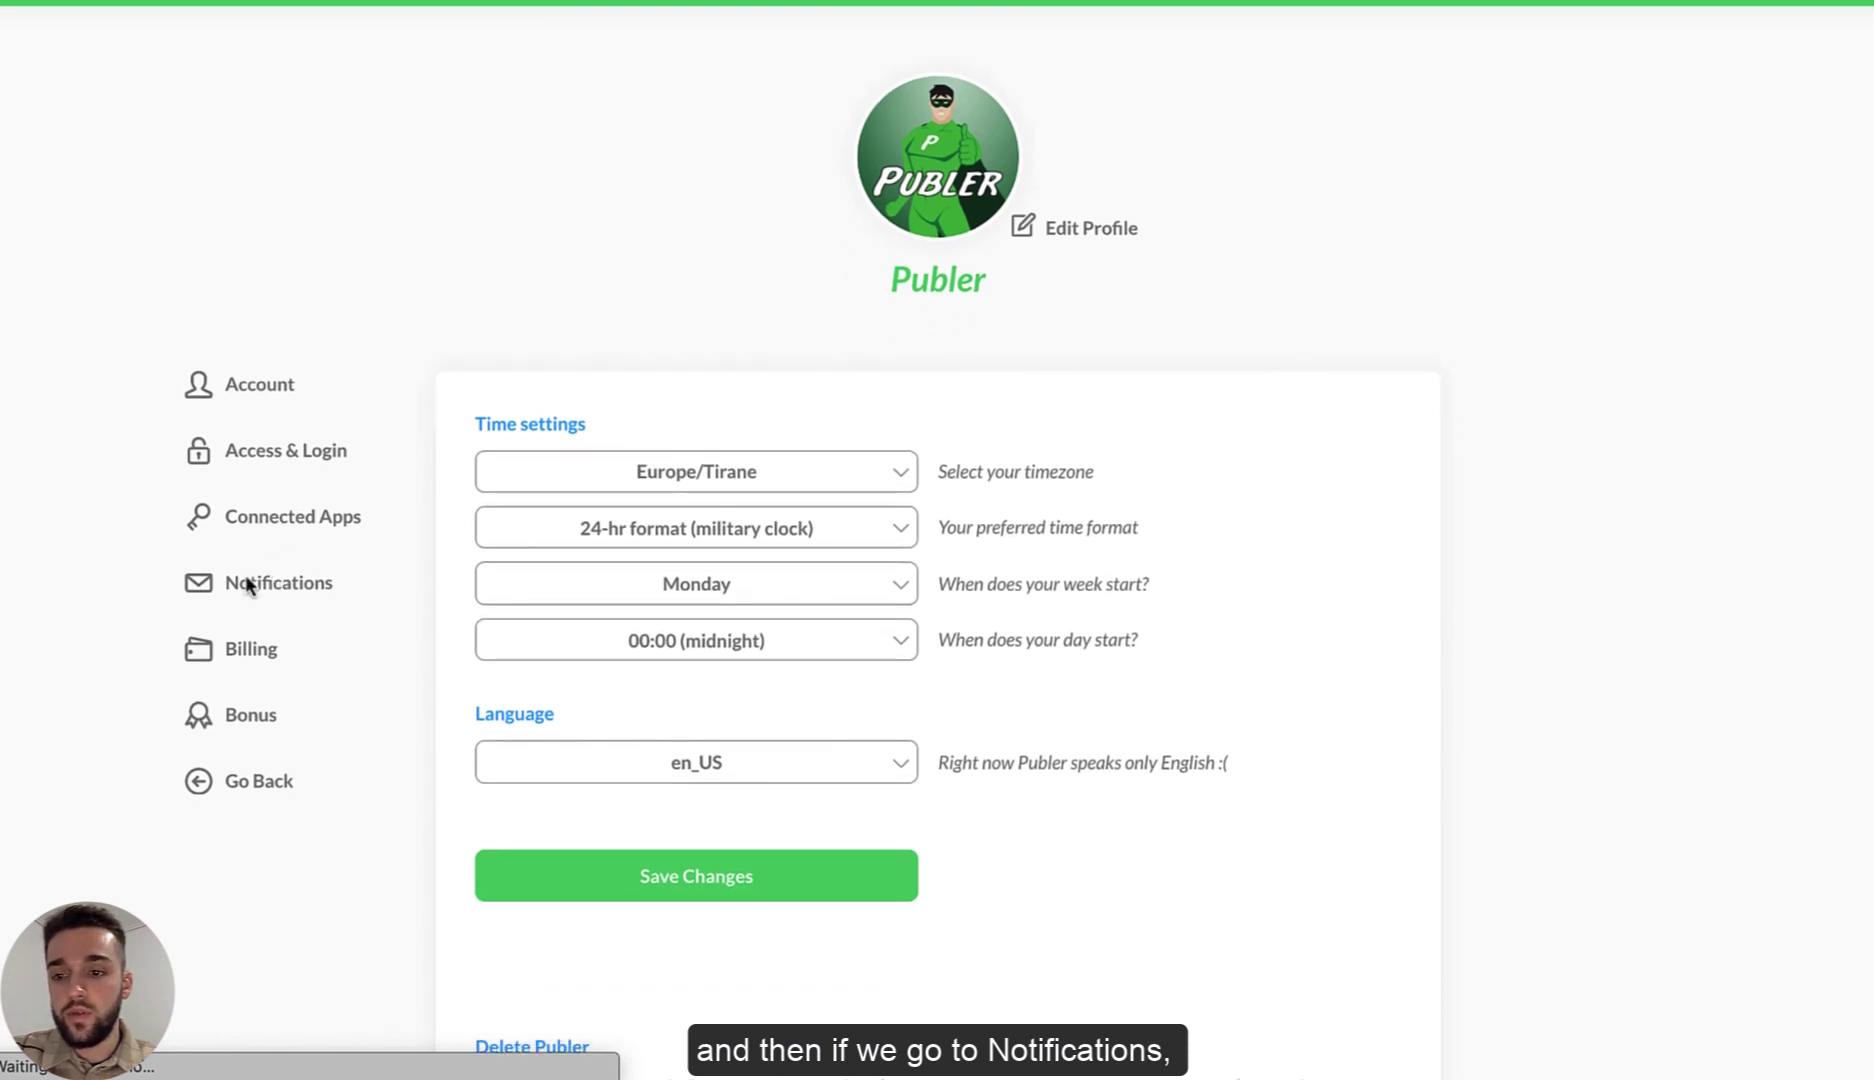
left_click(268, 588)
scroll(946, 750, "down", 4)
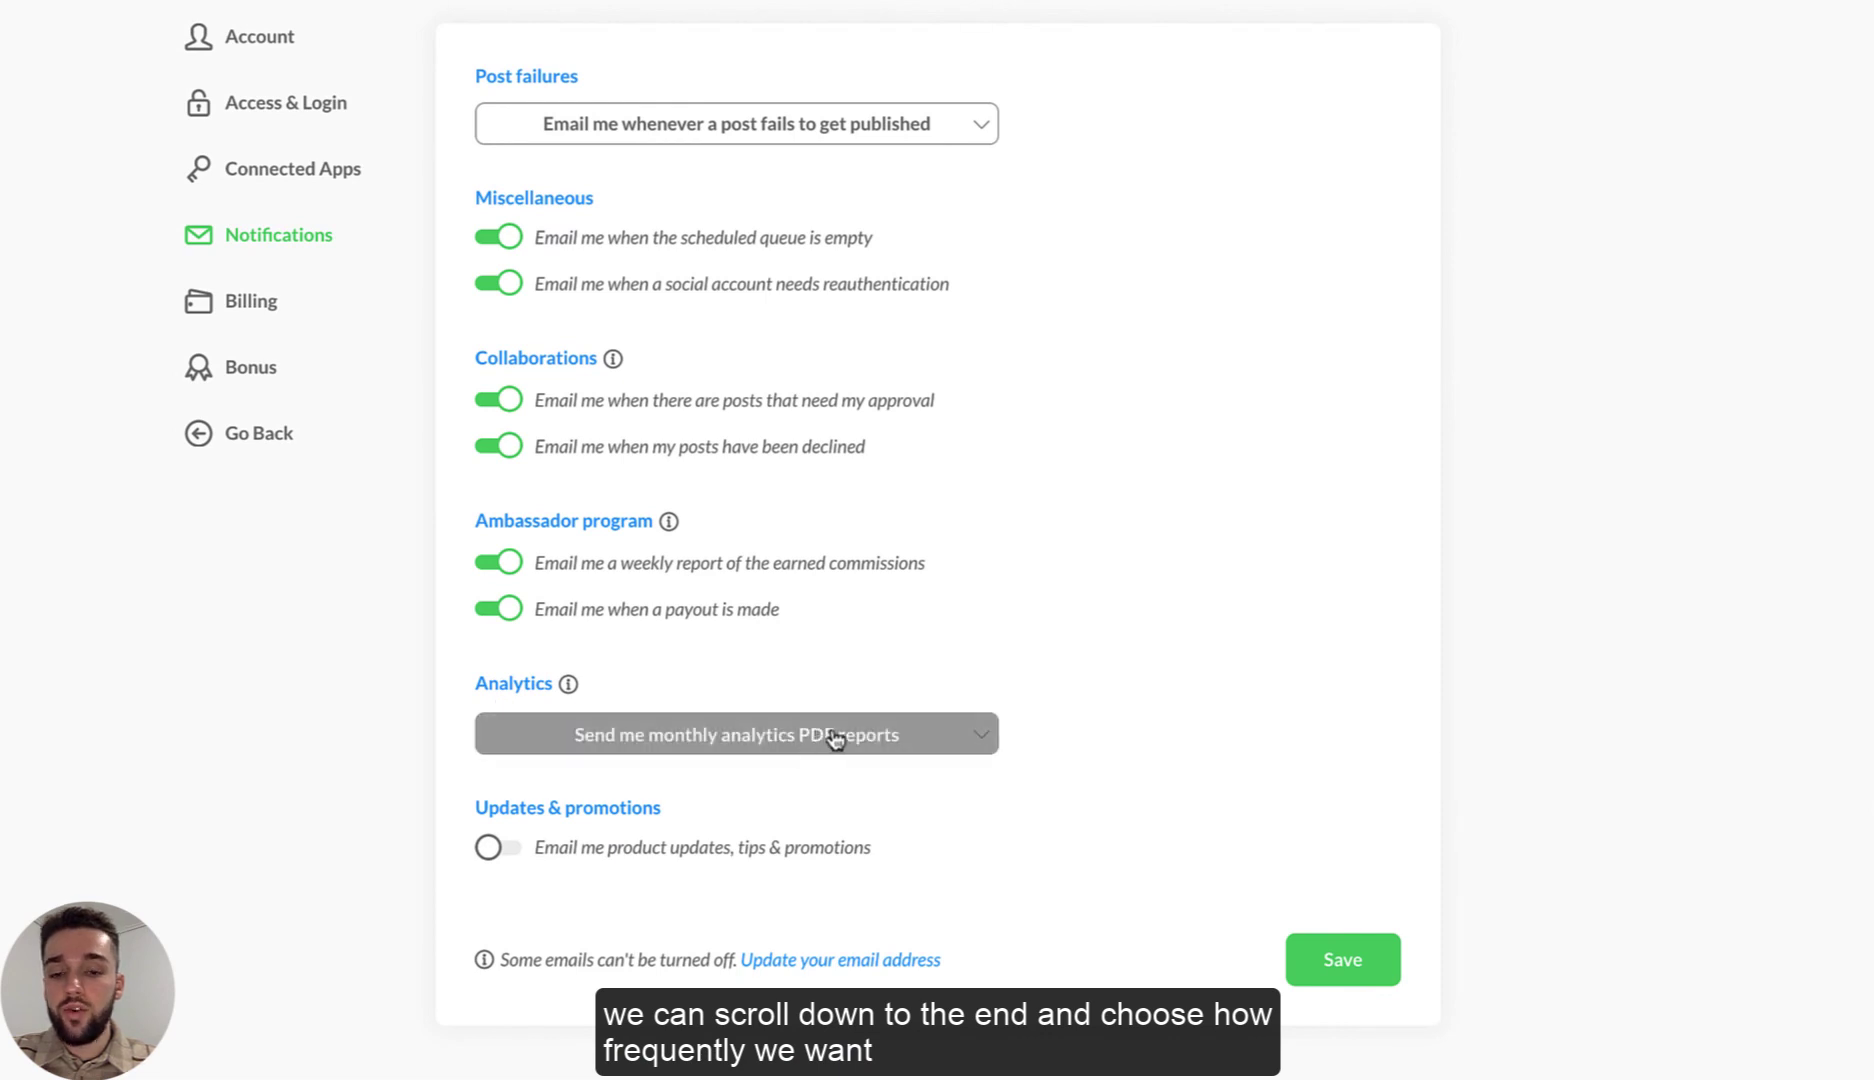
left_click(938, 737)
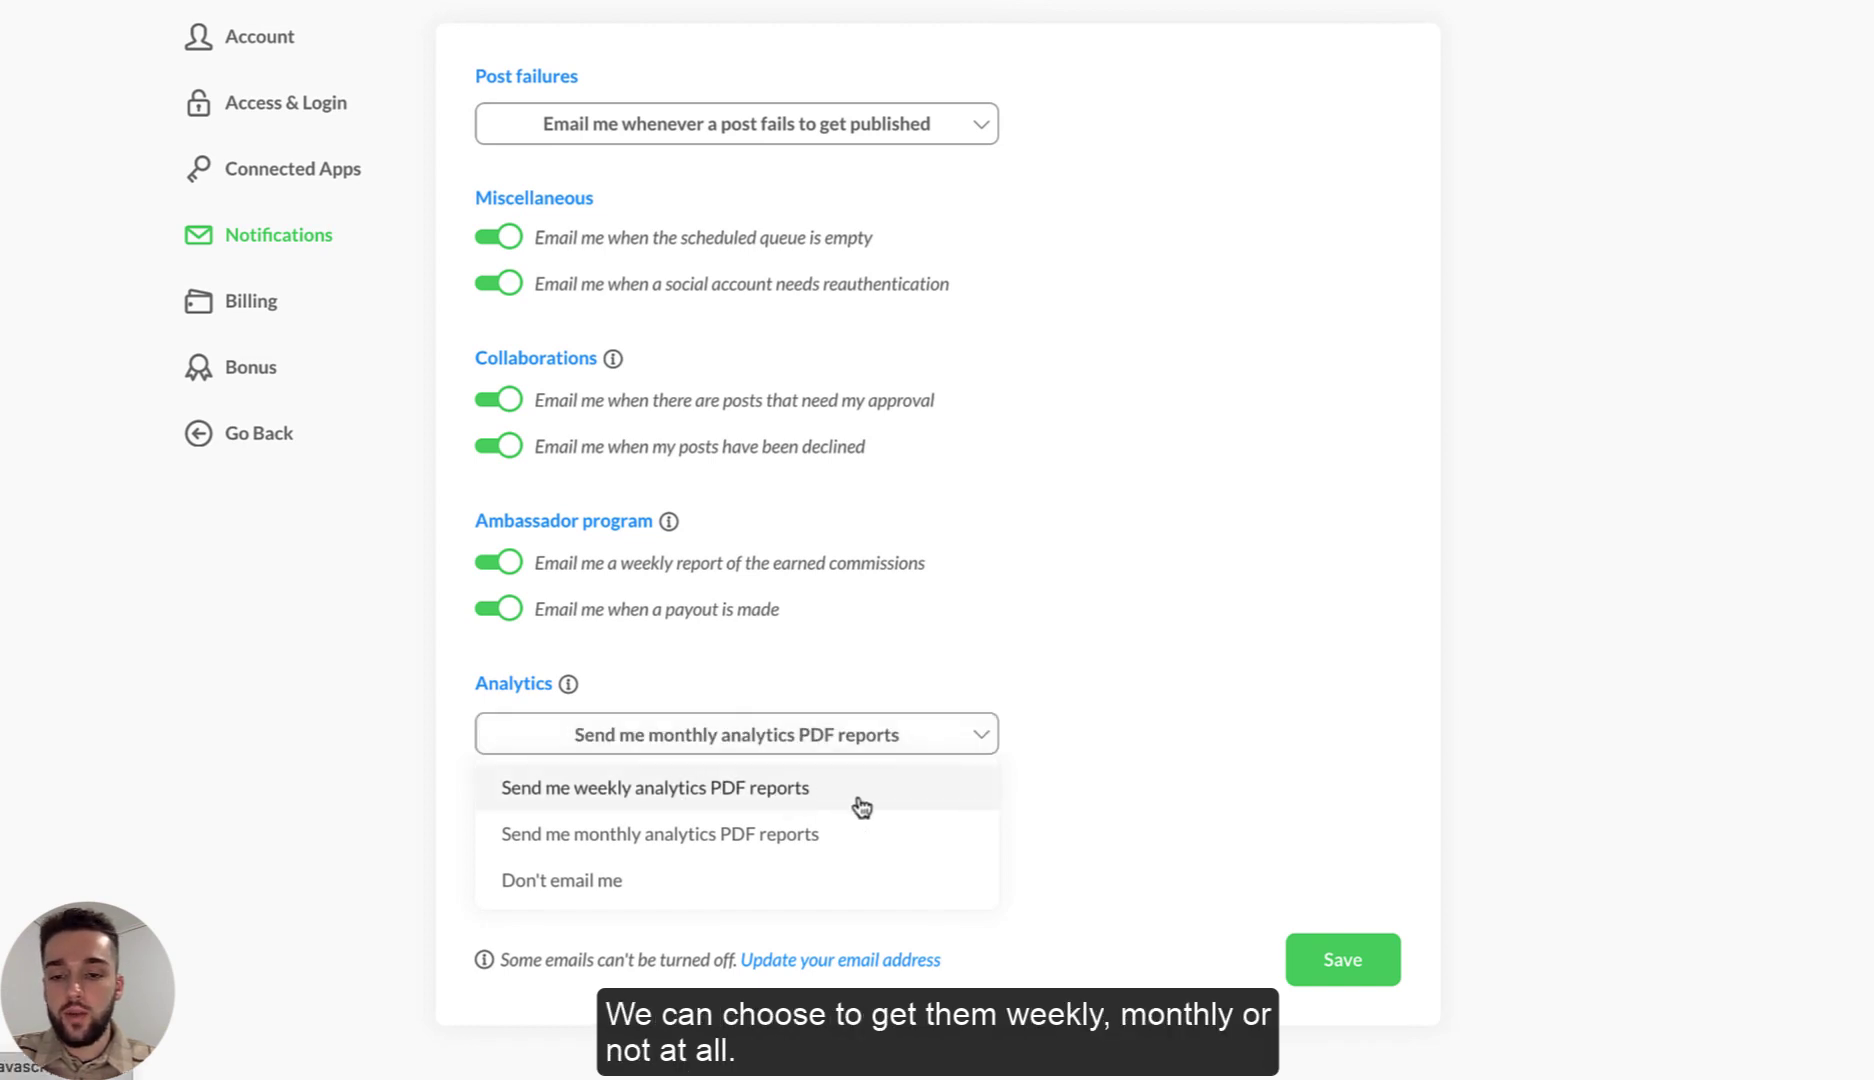
left_click(801, 880)
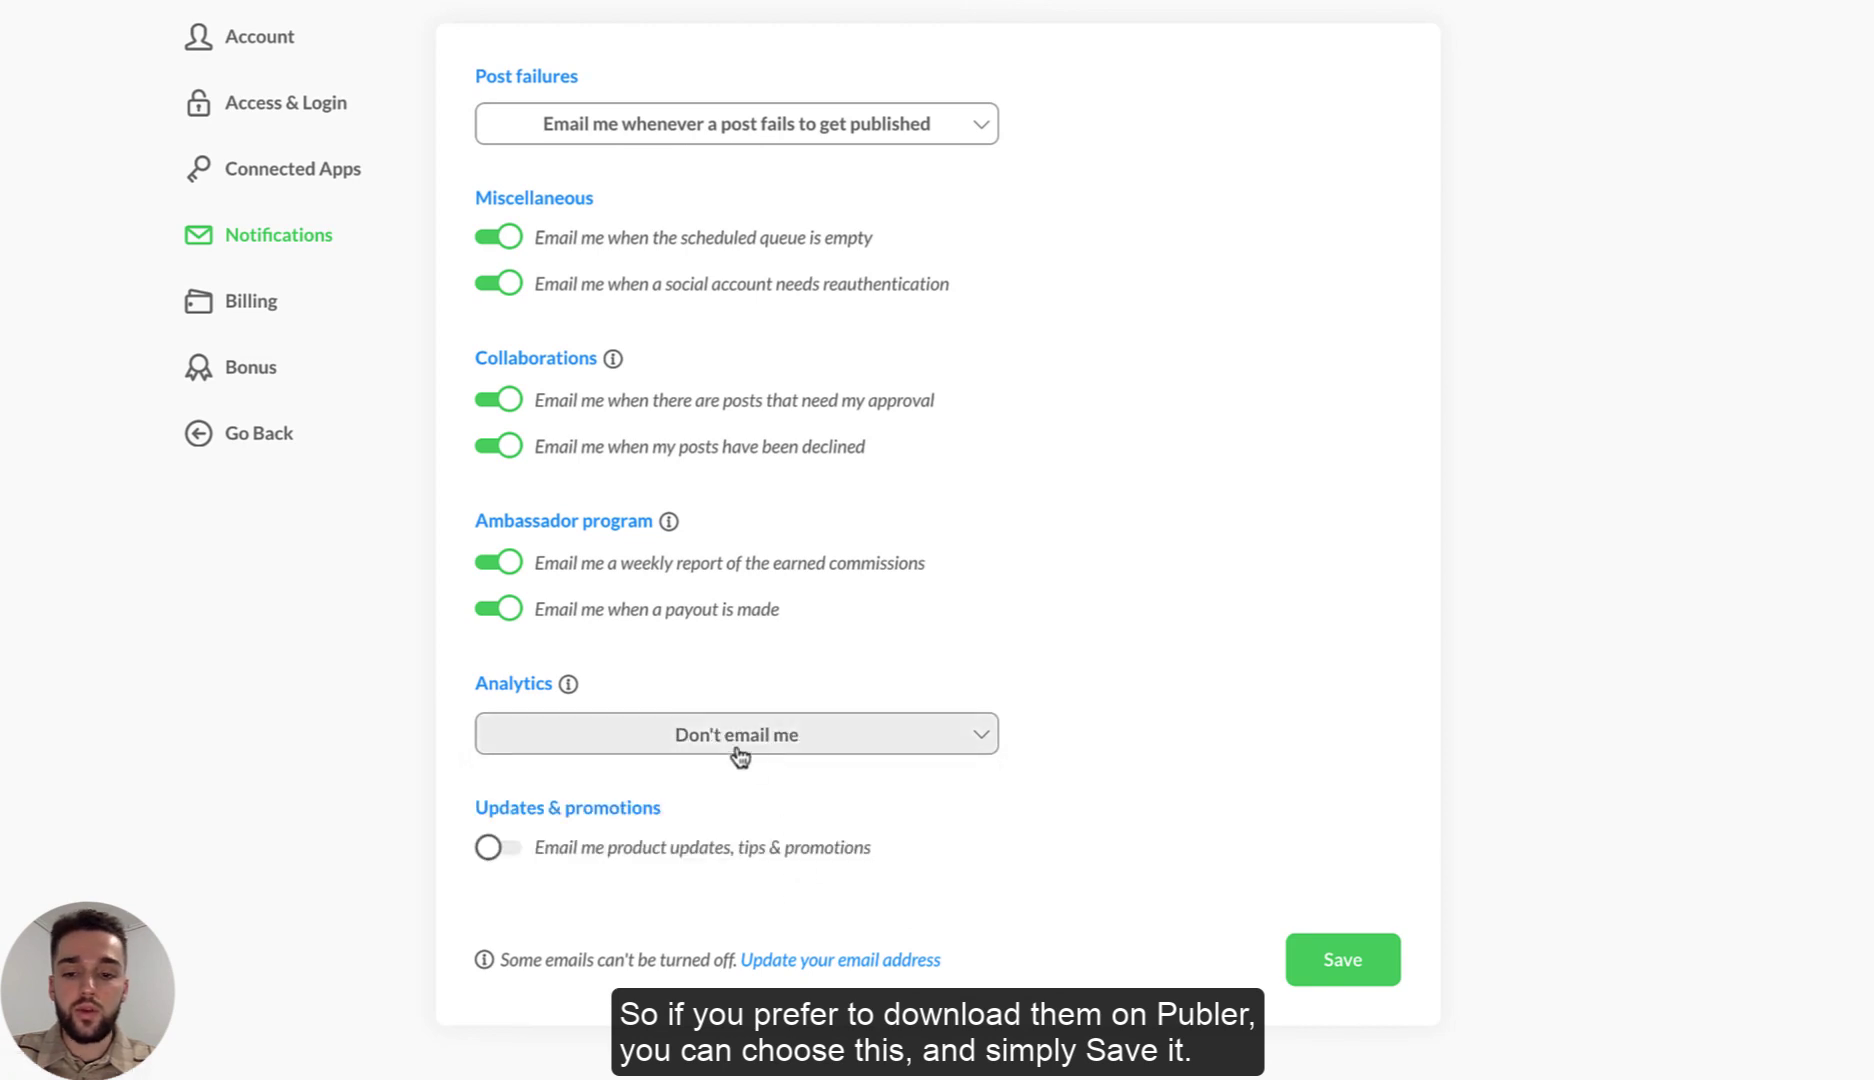
left_click(1341, 952)
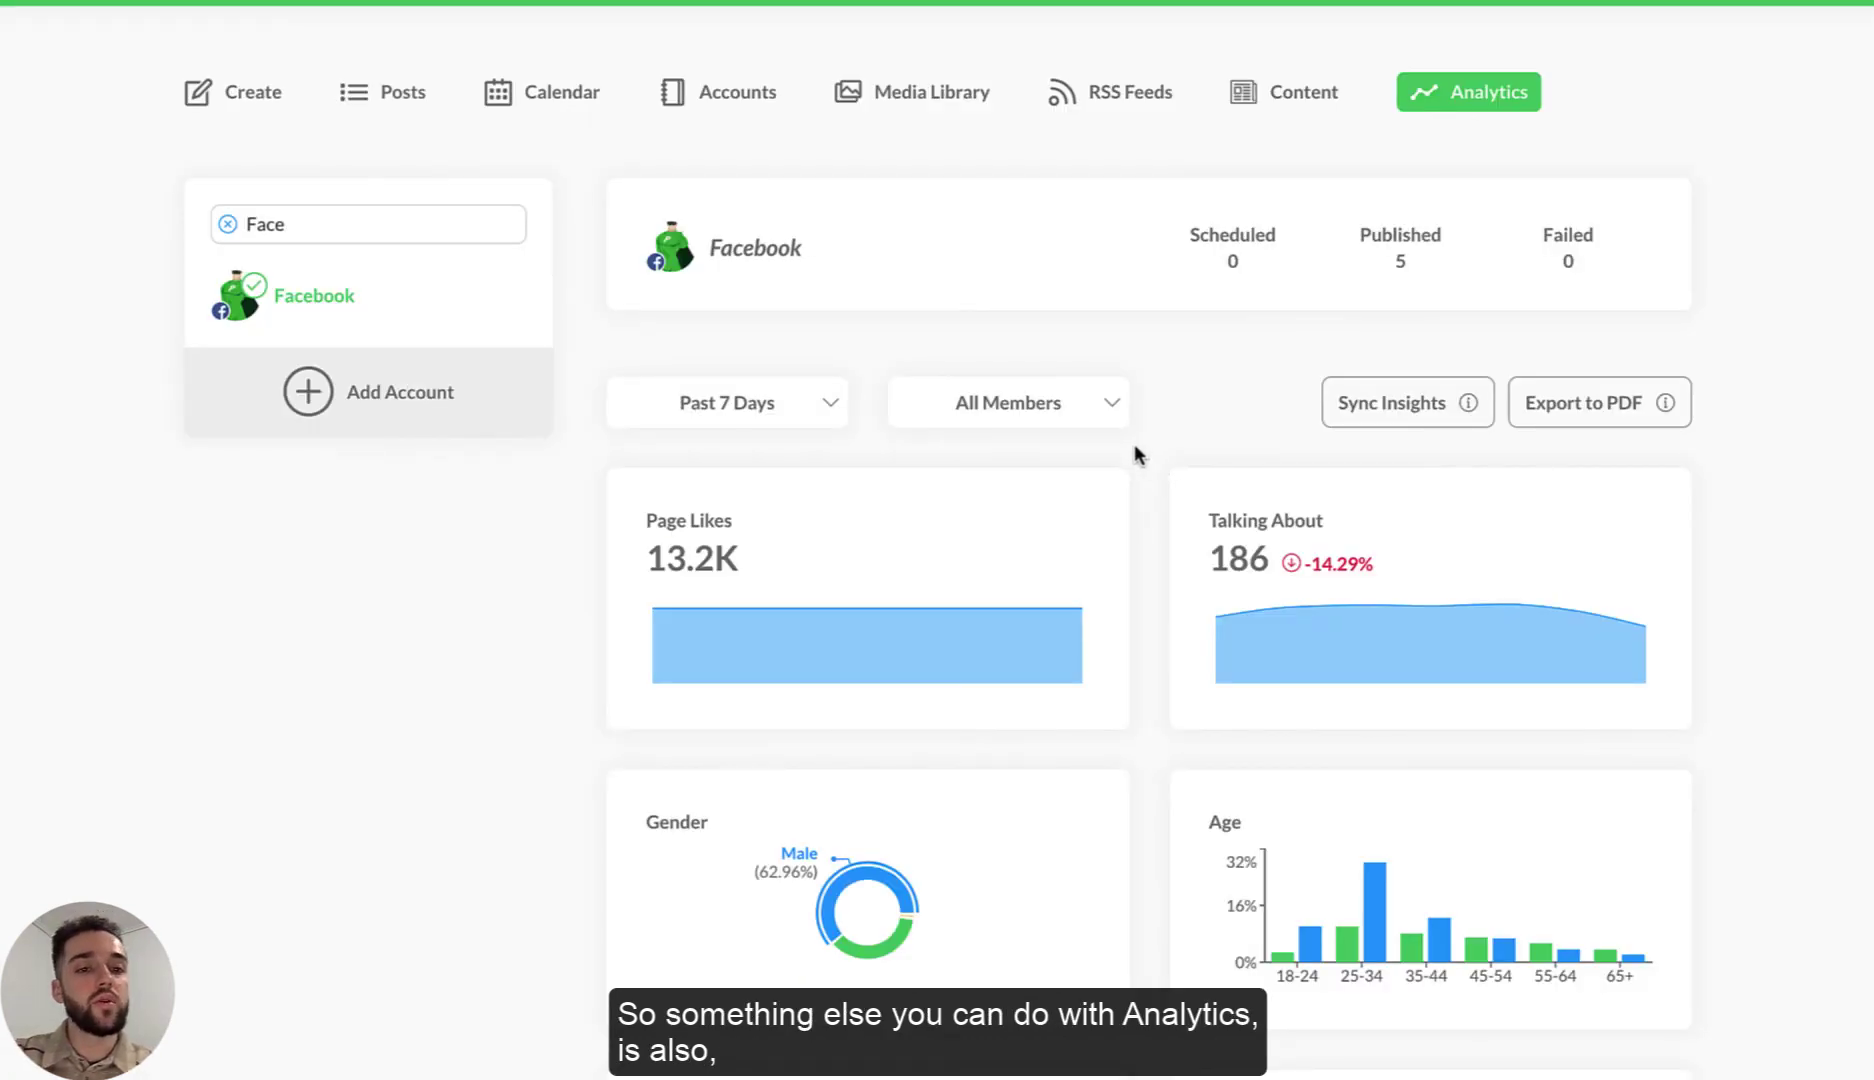
Reshare the 16.7K-reach 'NEW: Schedule #Twitter Threads' Facebook post into the composer
scroll(1135, 447, "down", 7)
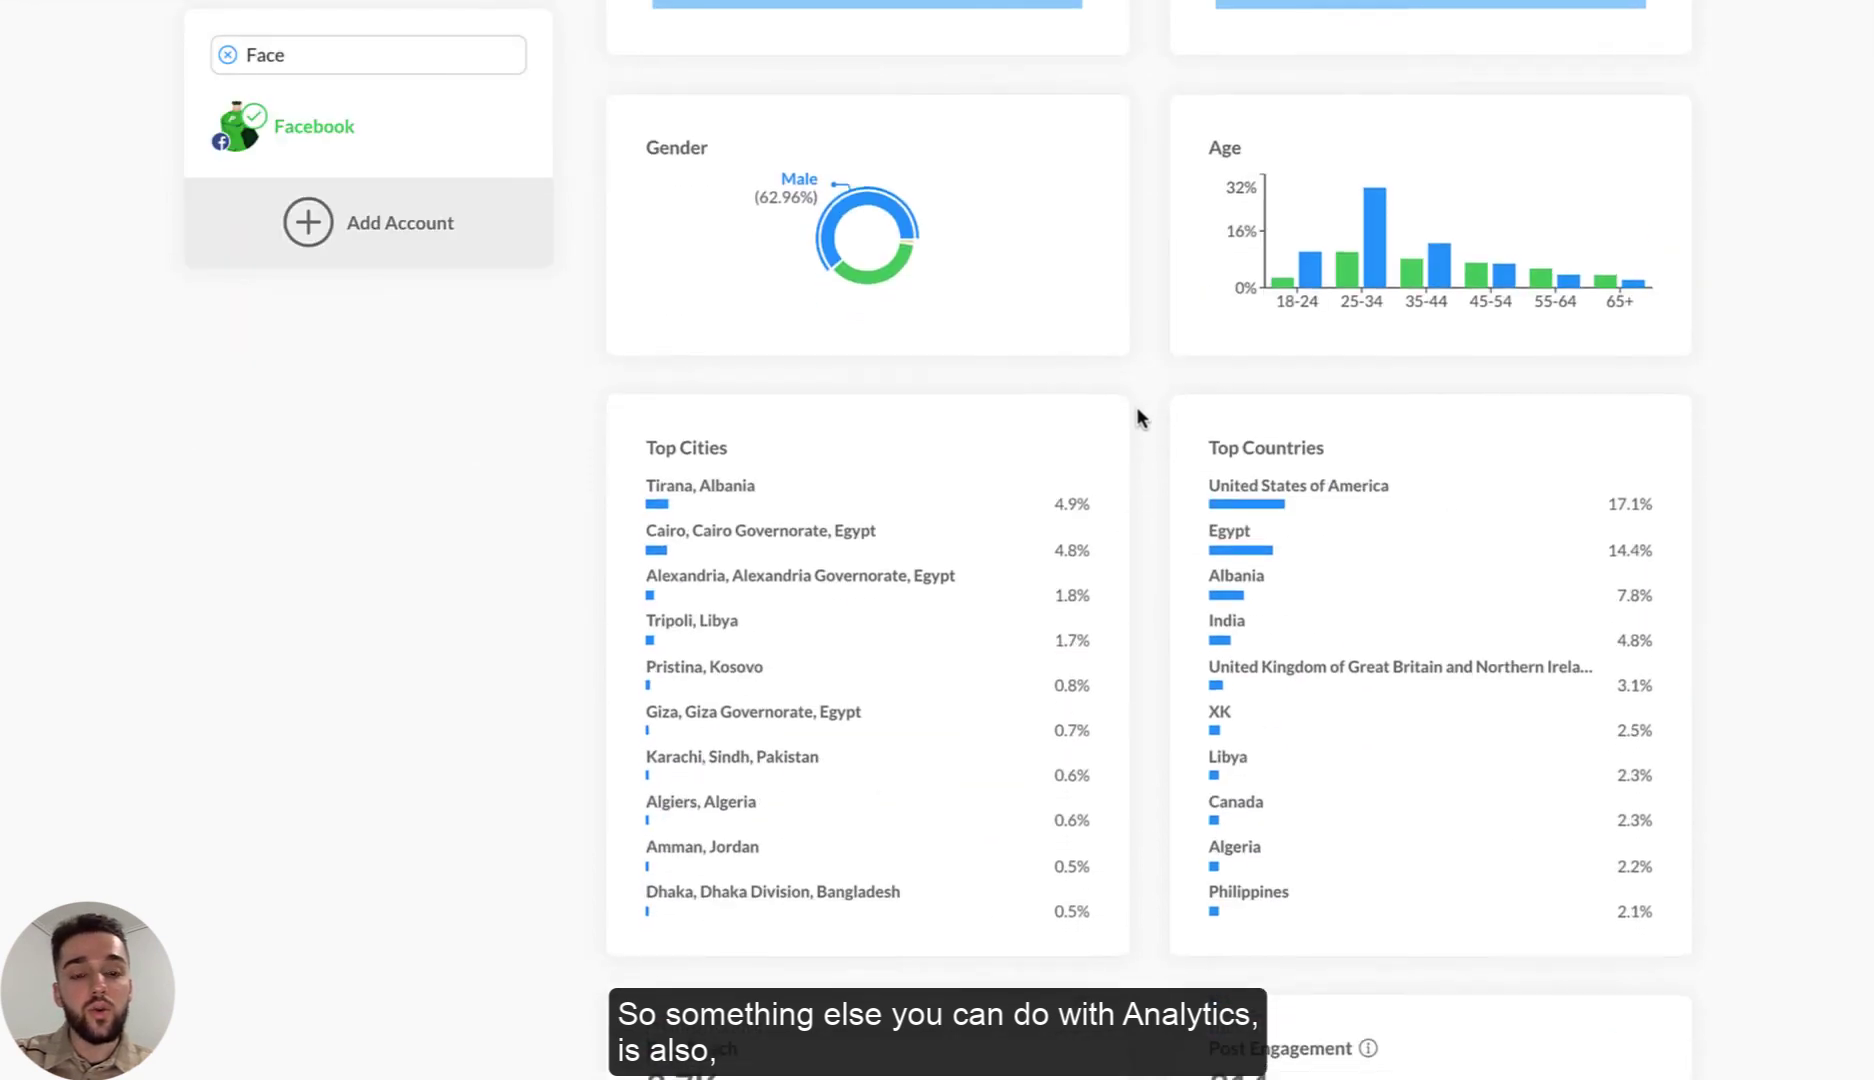
scroll(1138, 418, "down", 20)
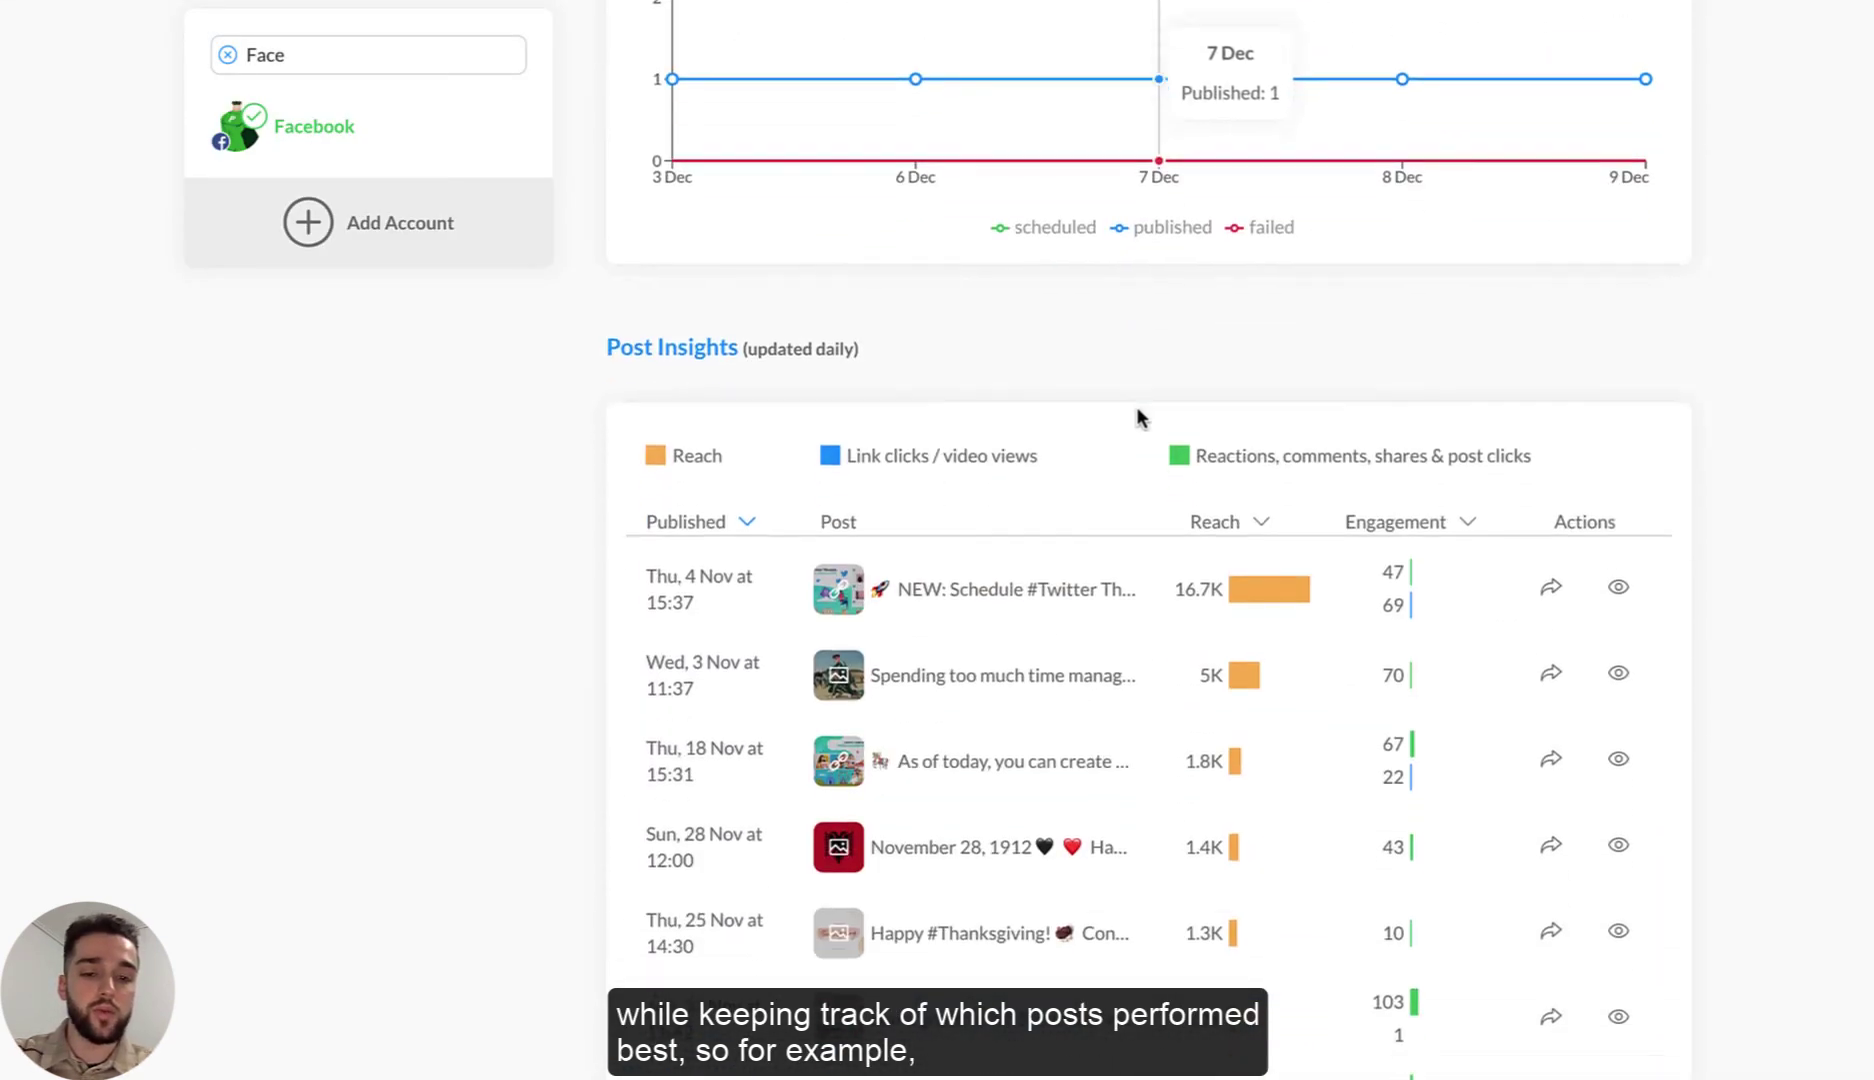
scroll(1136, 410, "down", 1)
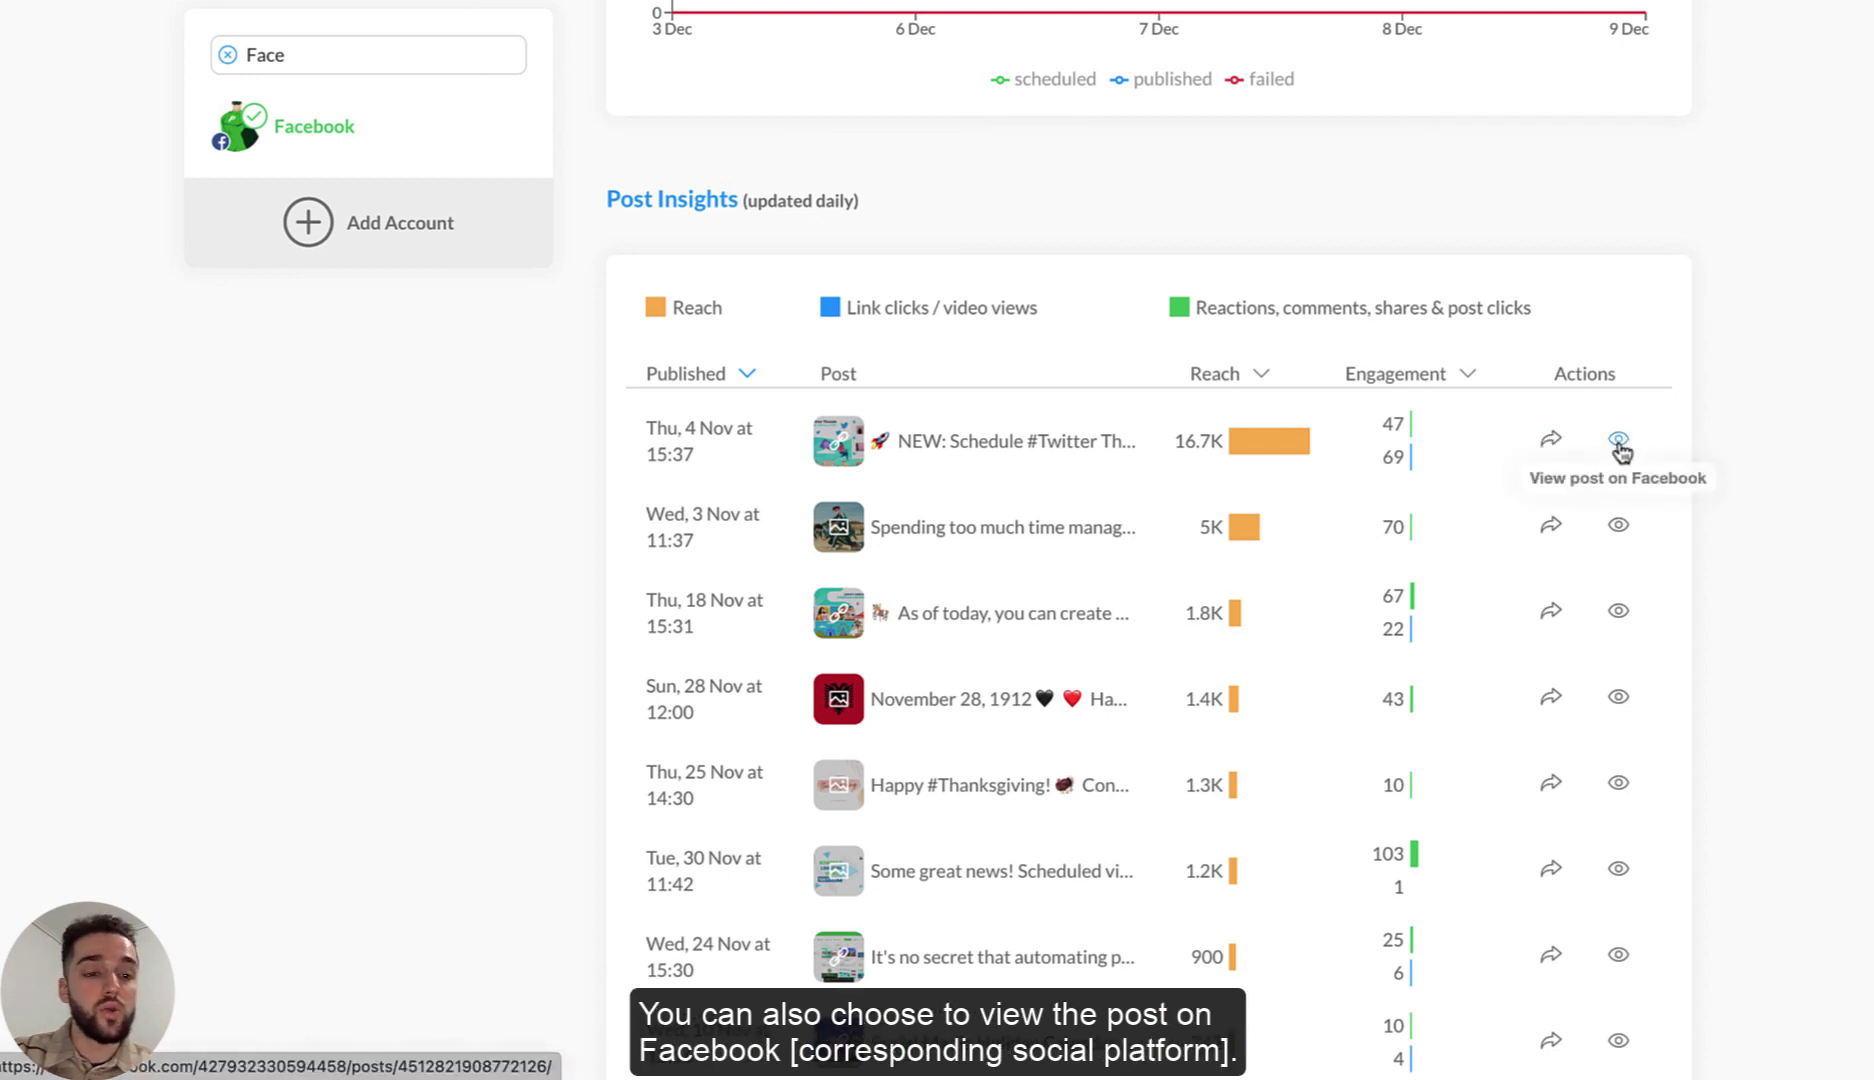
left_click(1551, 443)
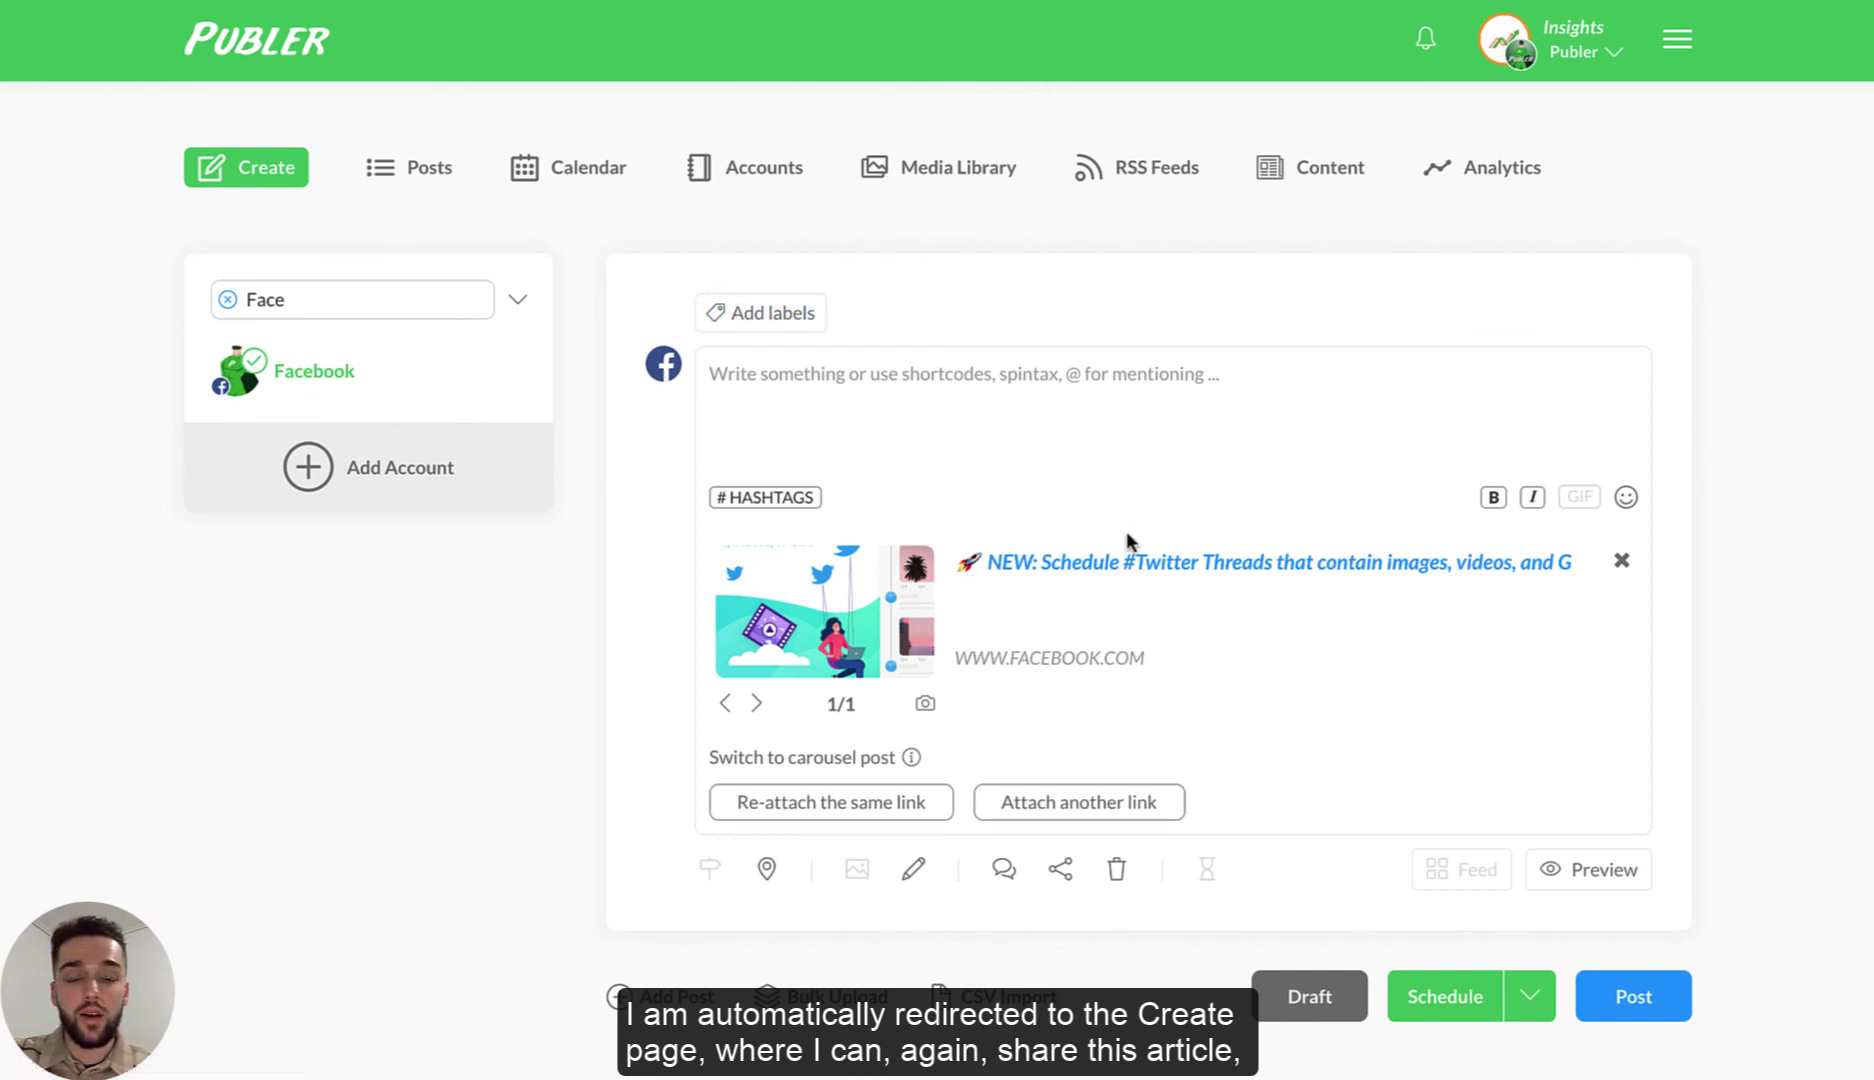
Search 'Link' in the account picker and add the LinkedIn account alongside Facebook
left_click(864, 396)
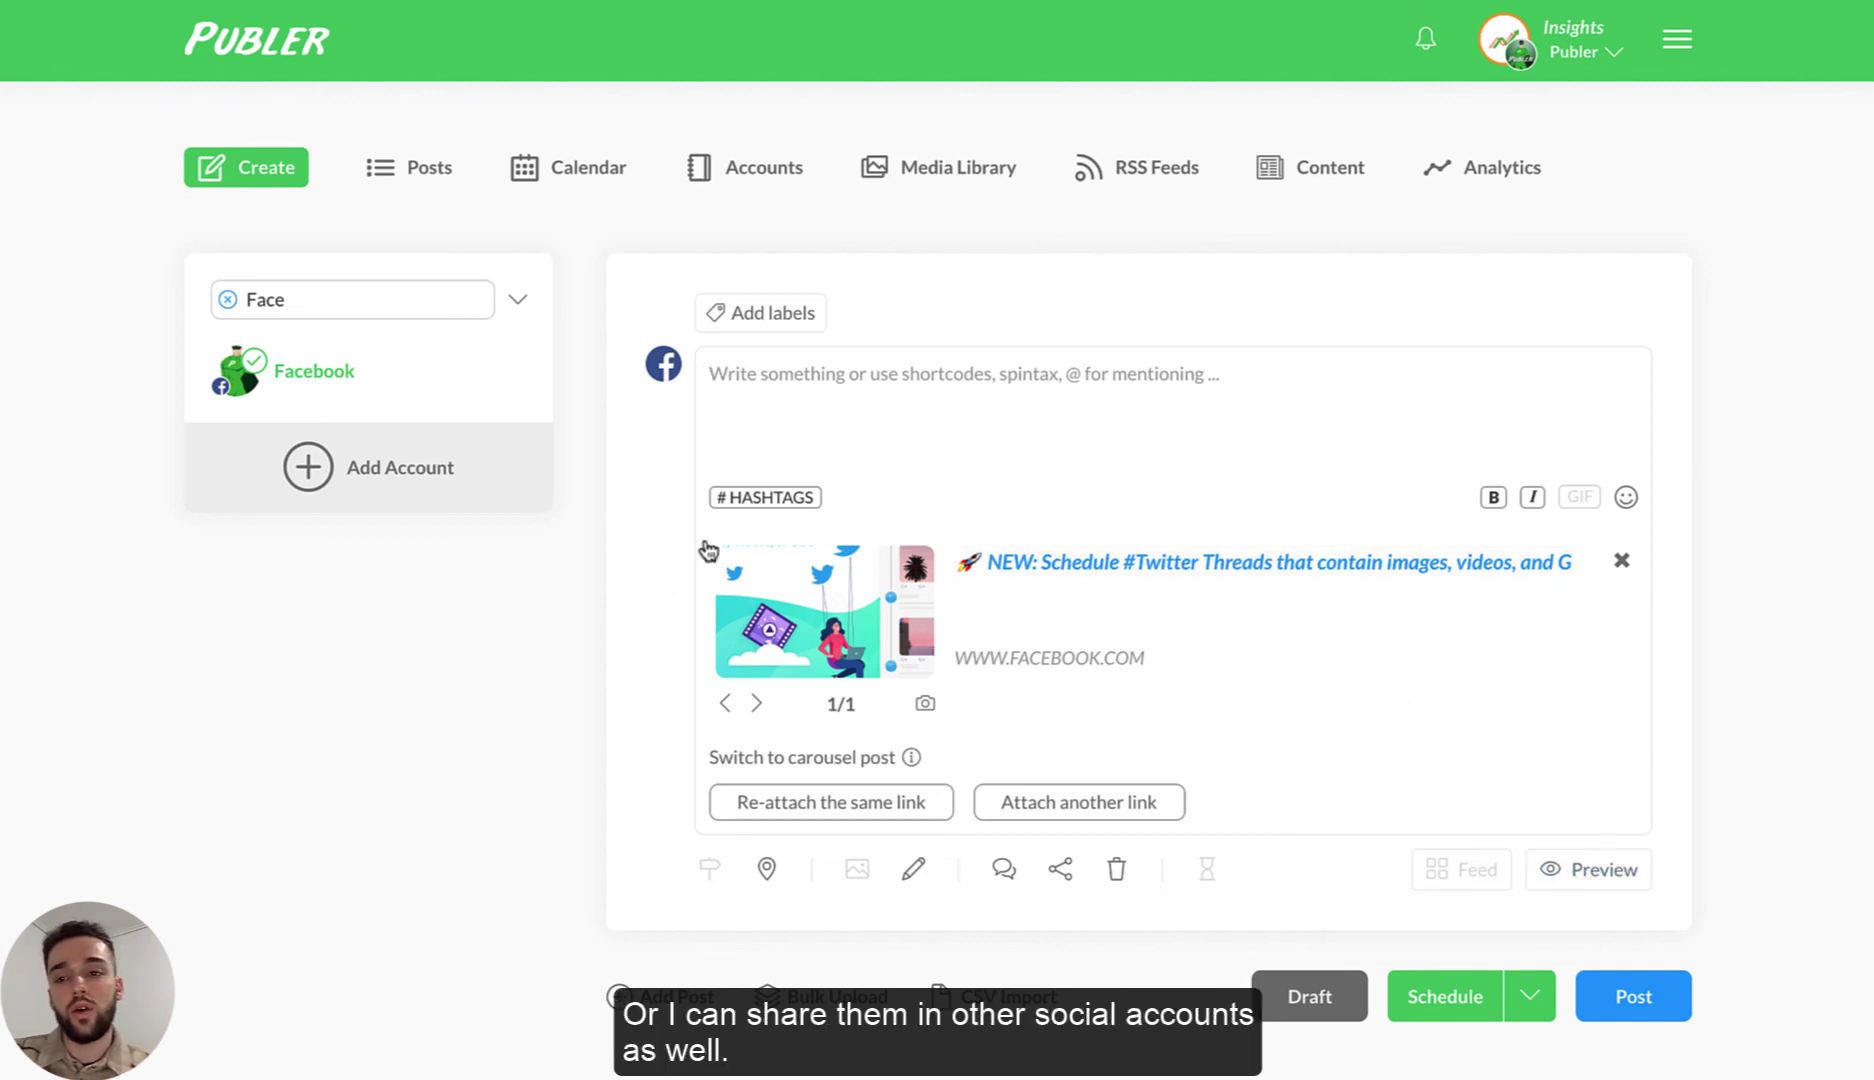
double_click(313, 301)
type("Link")
left_click(245, 397)
left_click(982, 393)
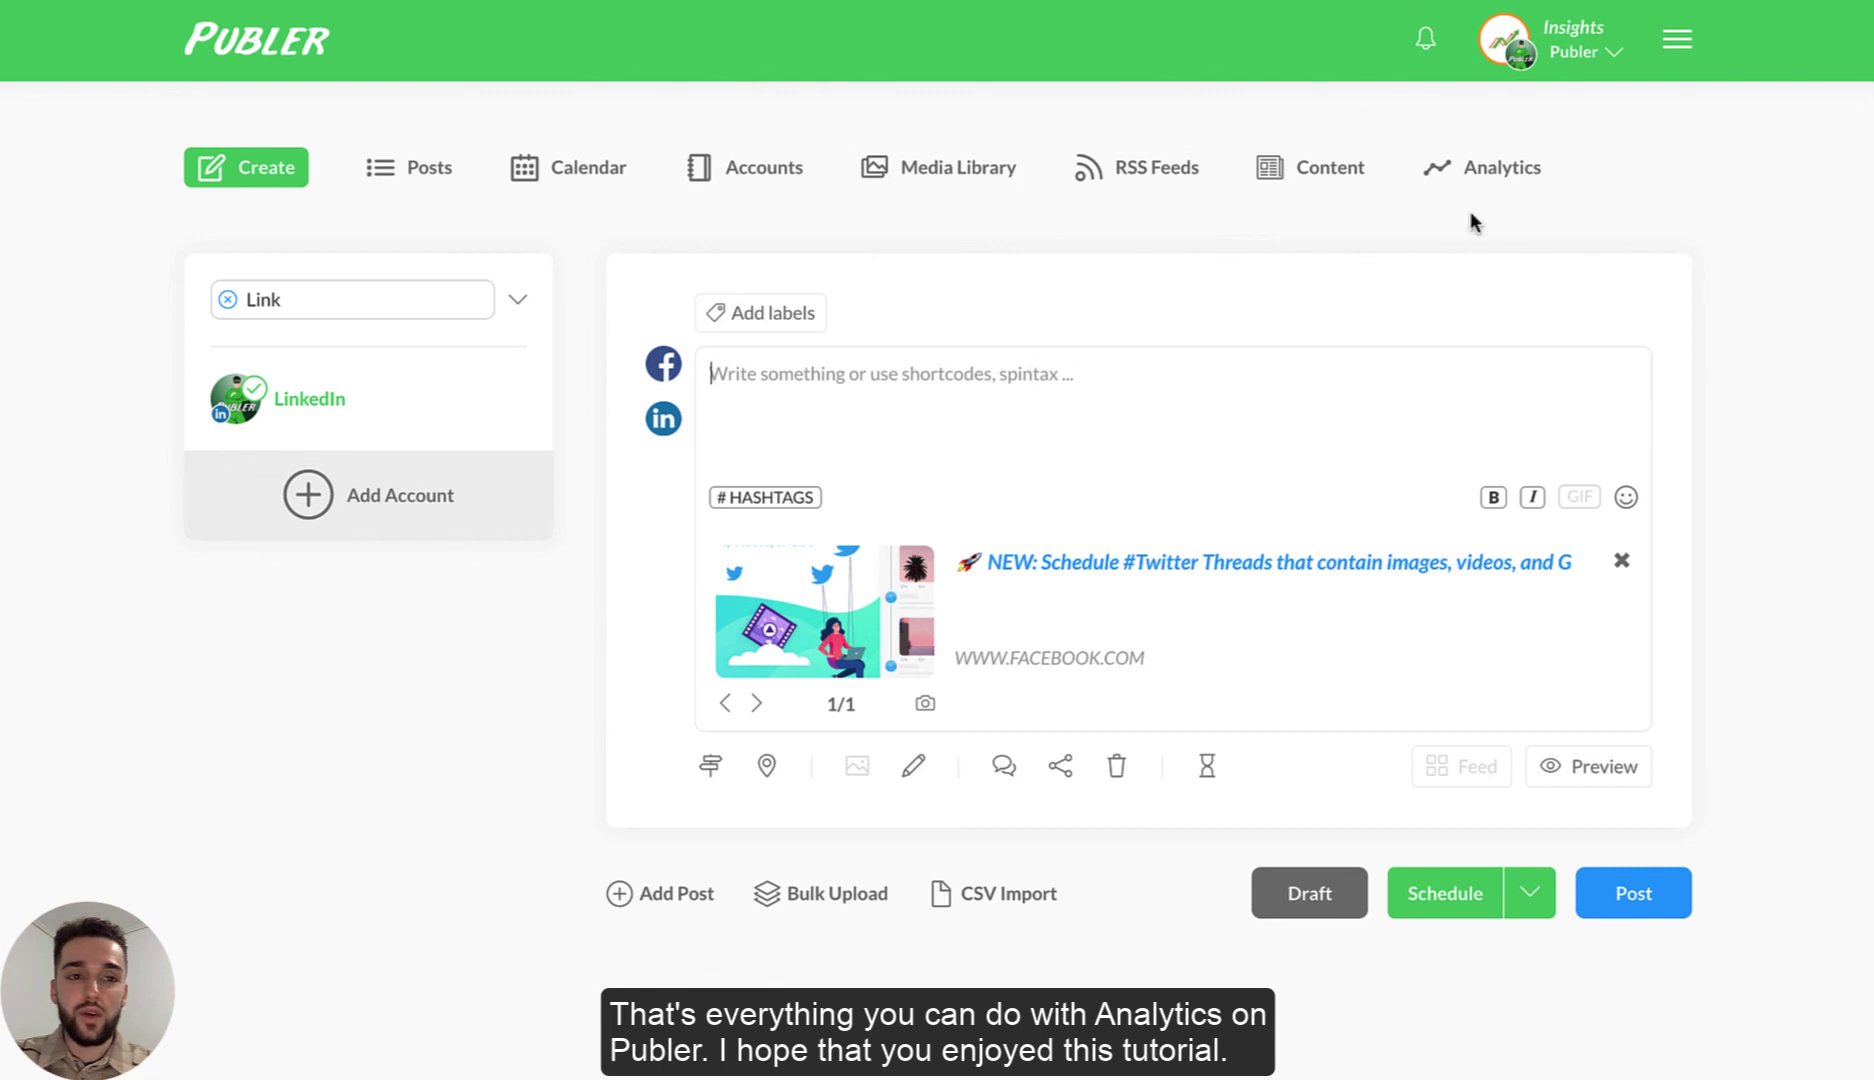
Go back to Analytics to view the past 7 days: 84.1K followers, 205 talking about
left_click(1481, 176)
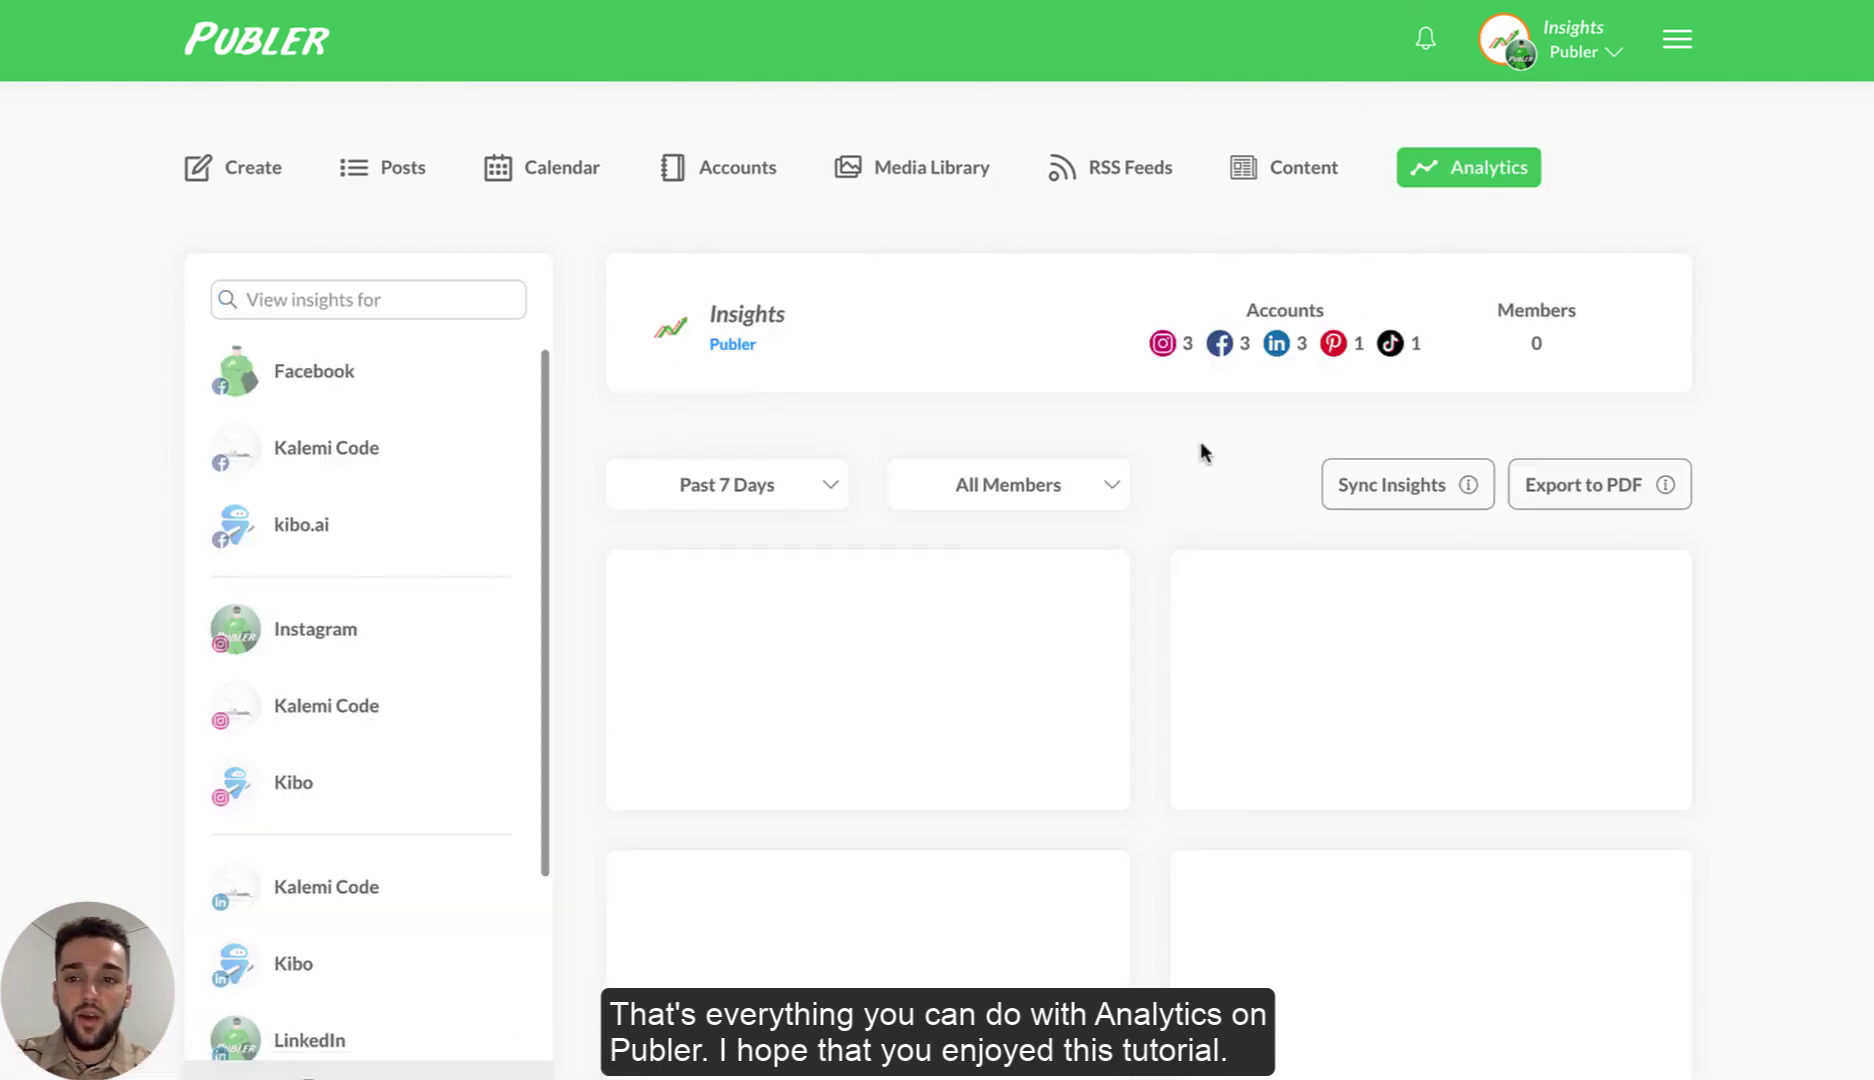
left_click(290, 370)
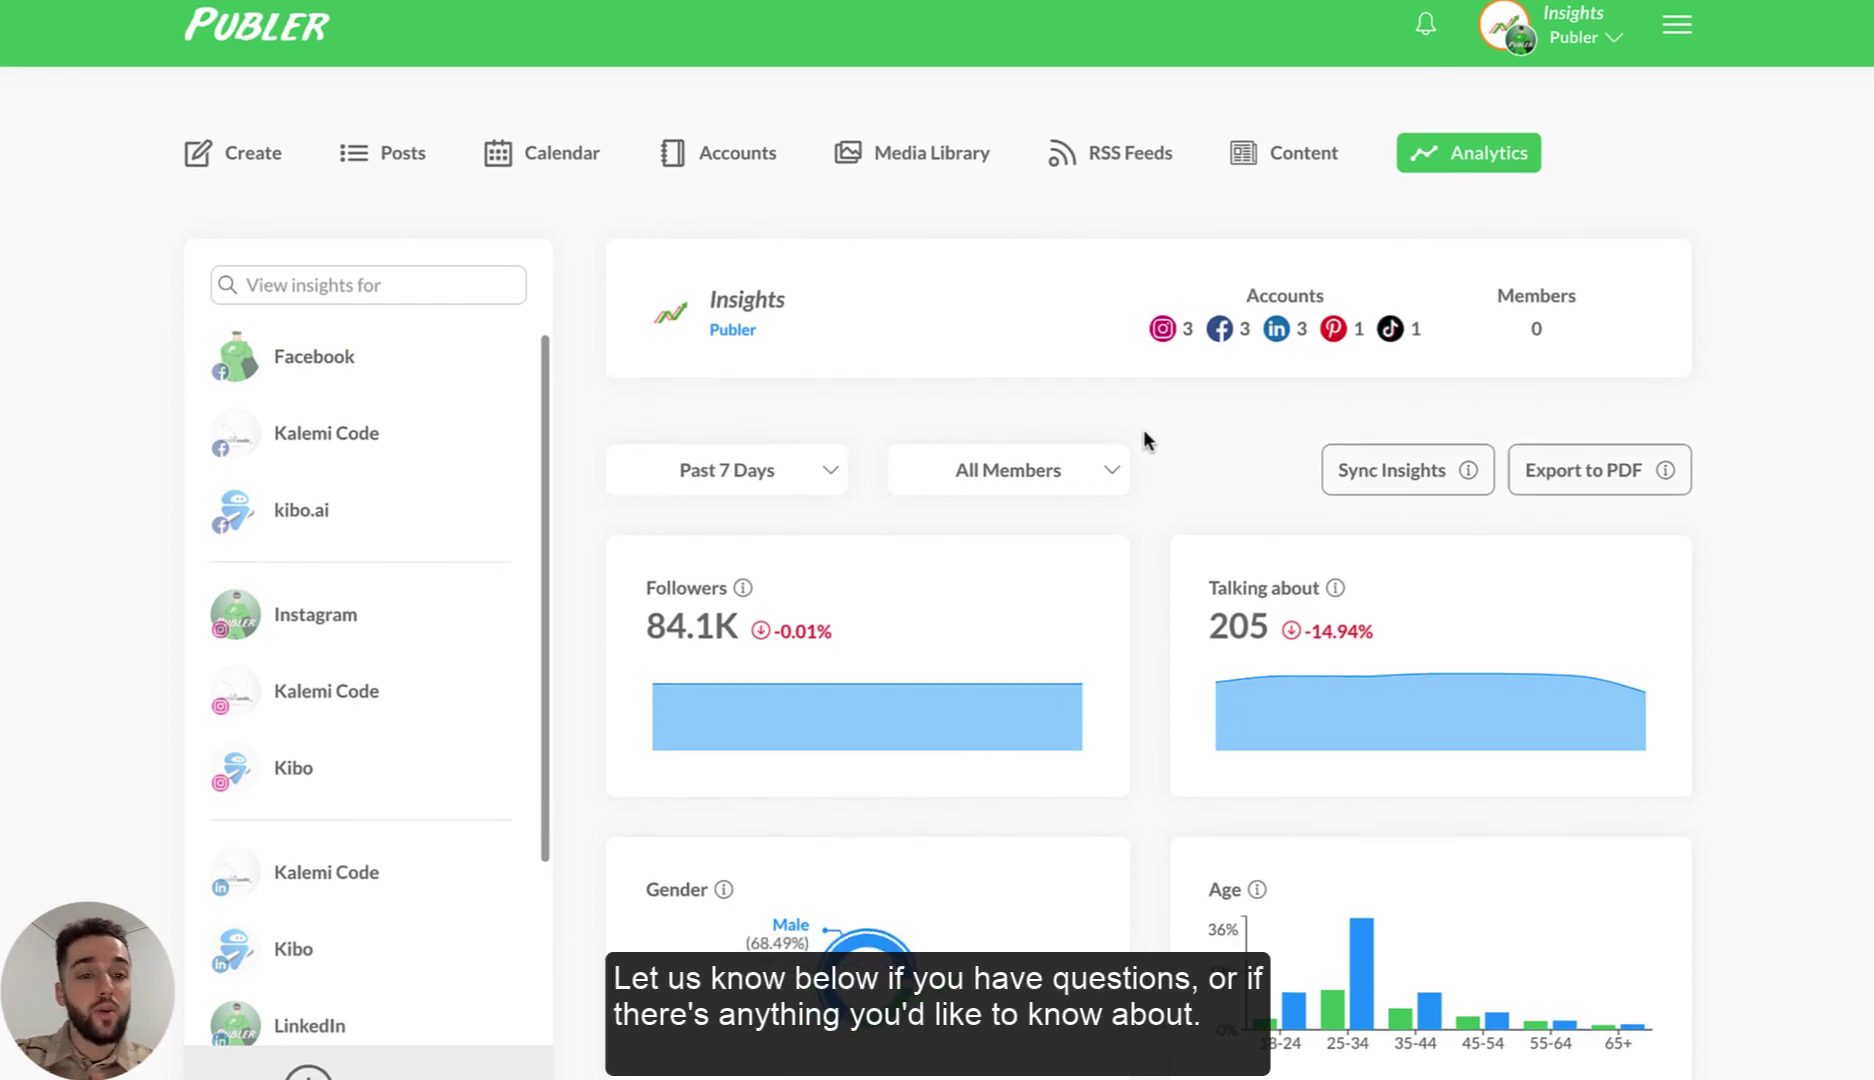